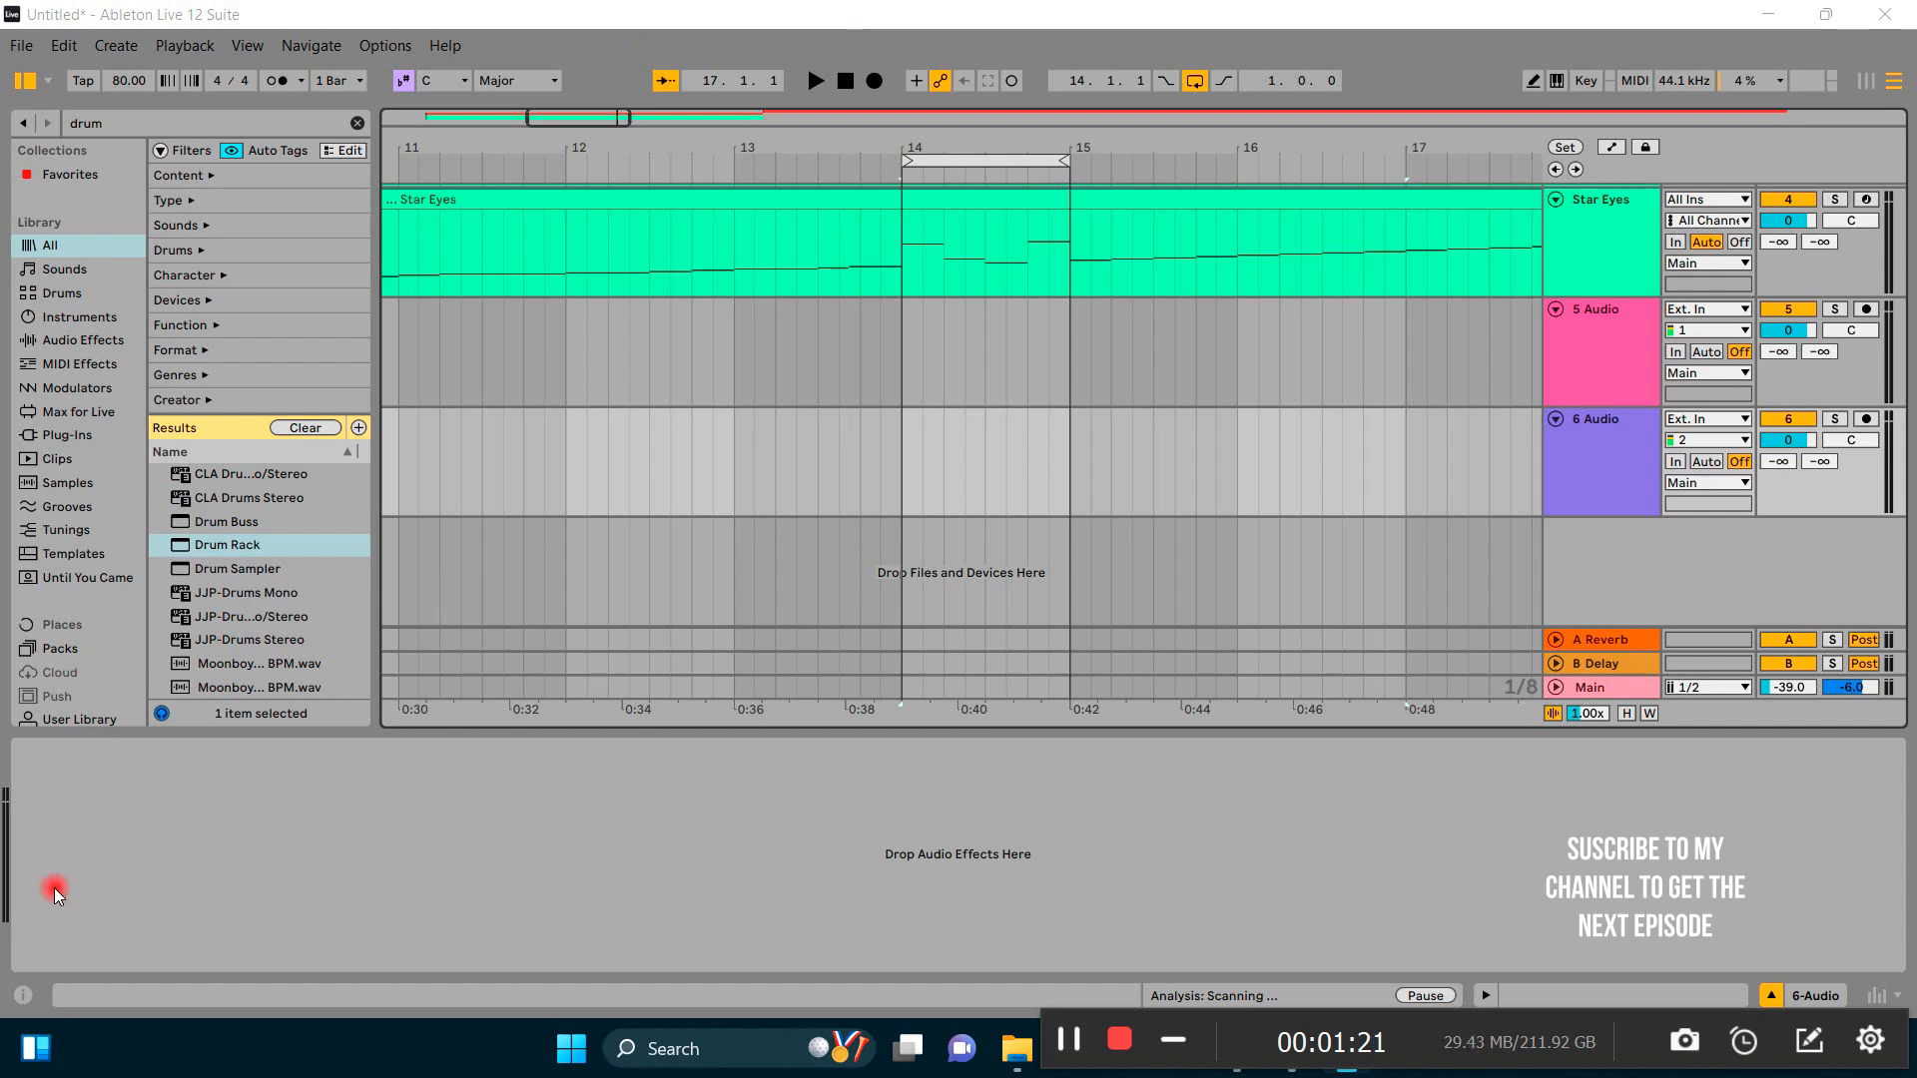
Step: Start looped playback of the Star Eyes clip from bar 14
click(896, 280)
key(space)
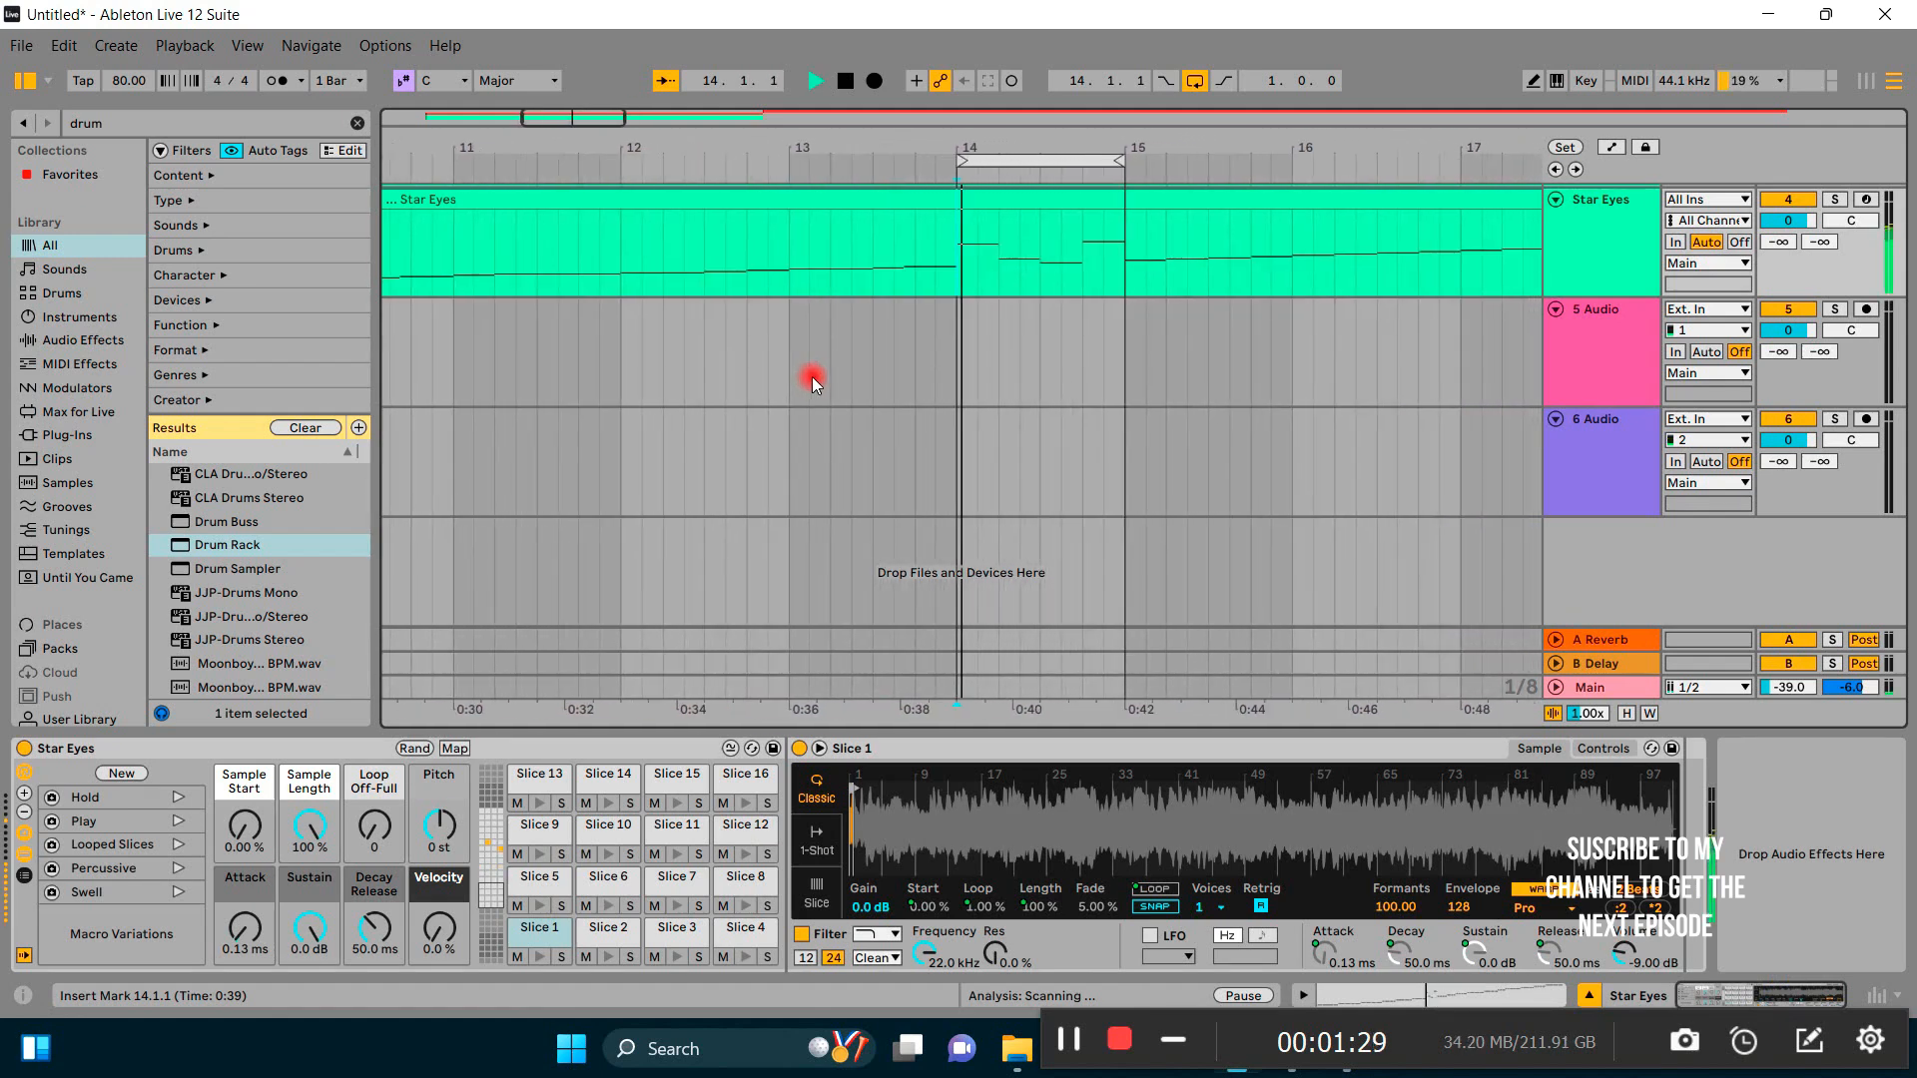
click(903, 358)
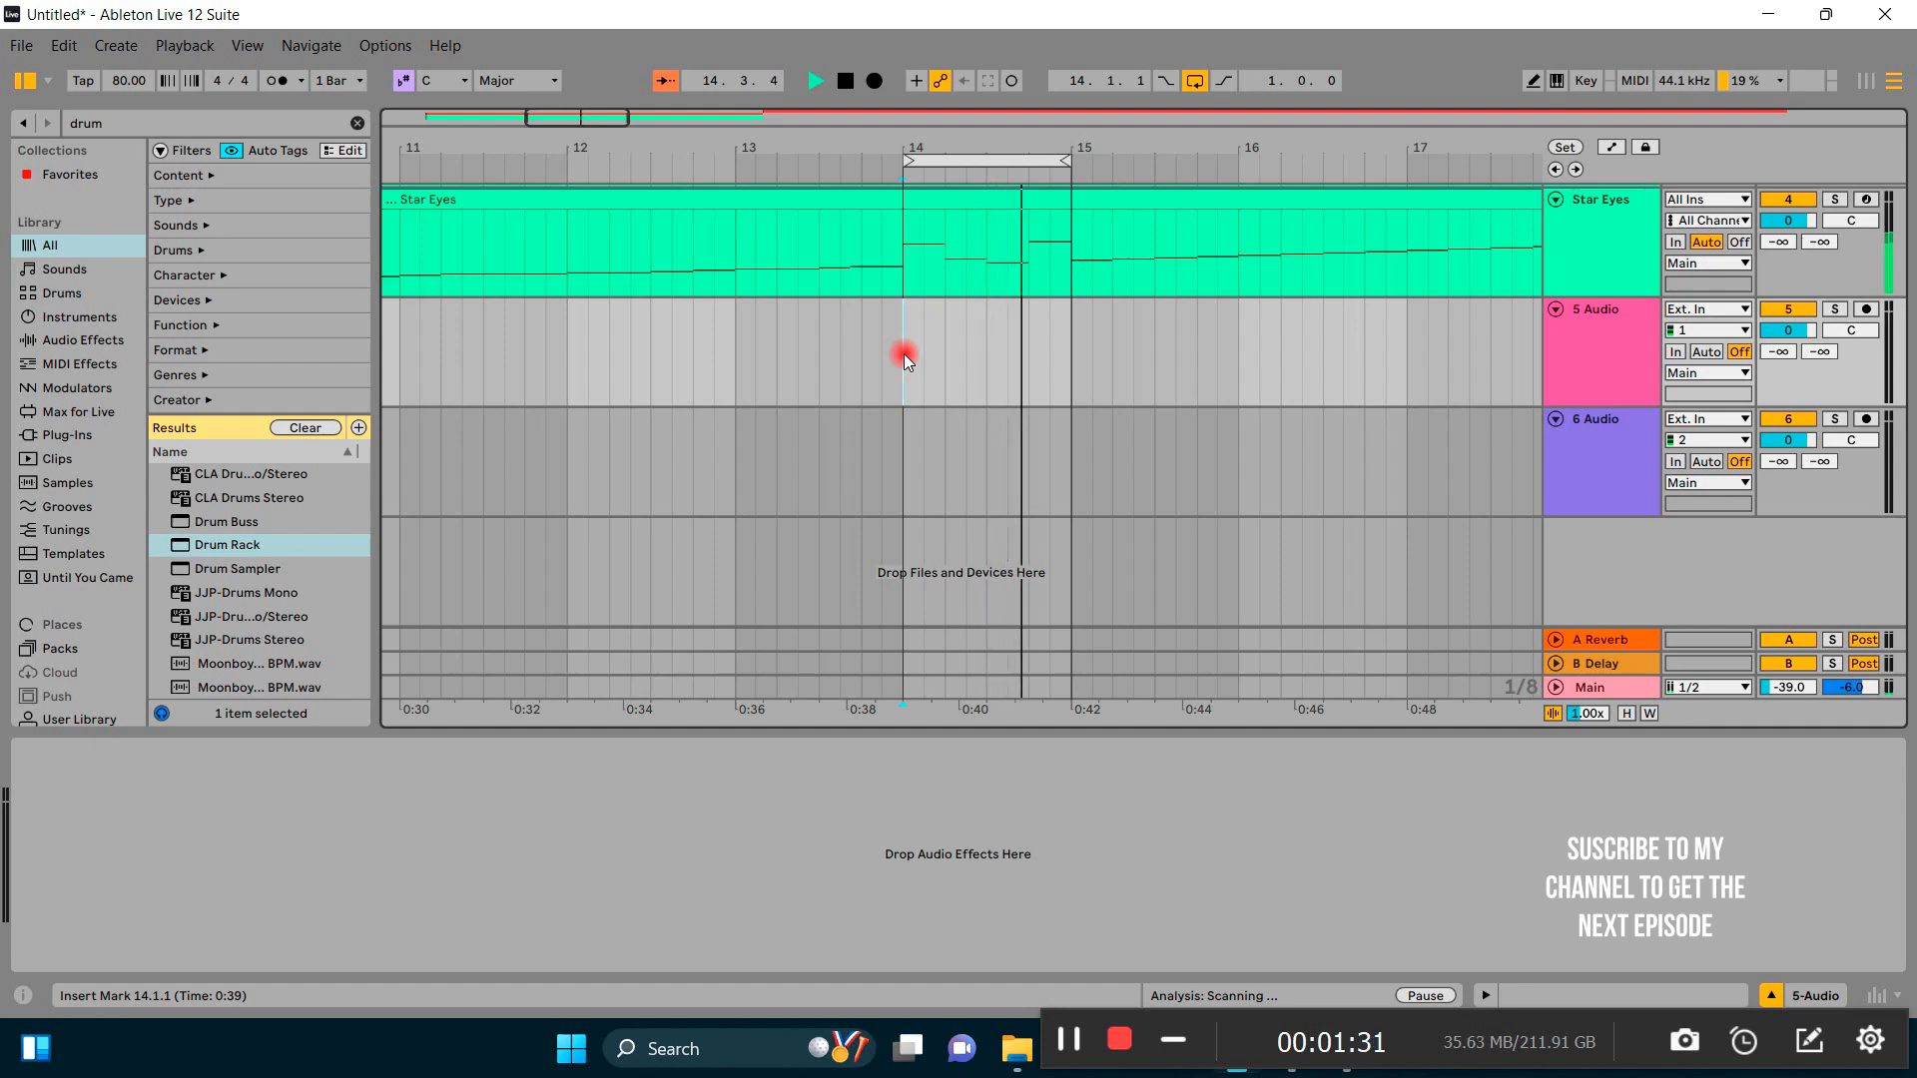
Step: Delete the two empty audio tracks, 6 Audio and 5 Audio, below the Star Eyes tracks
click(1568, 565)
right_click(1568, 565)
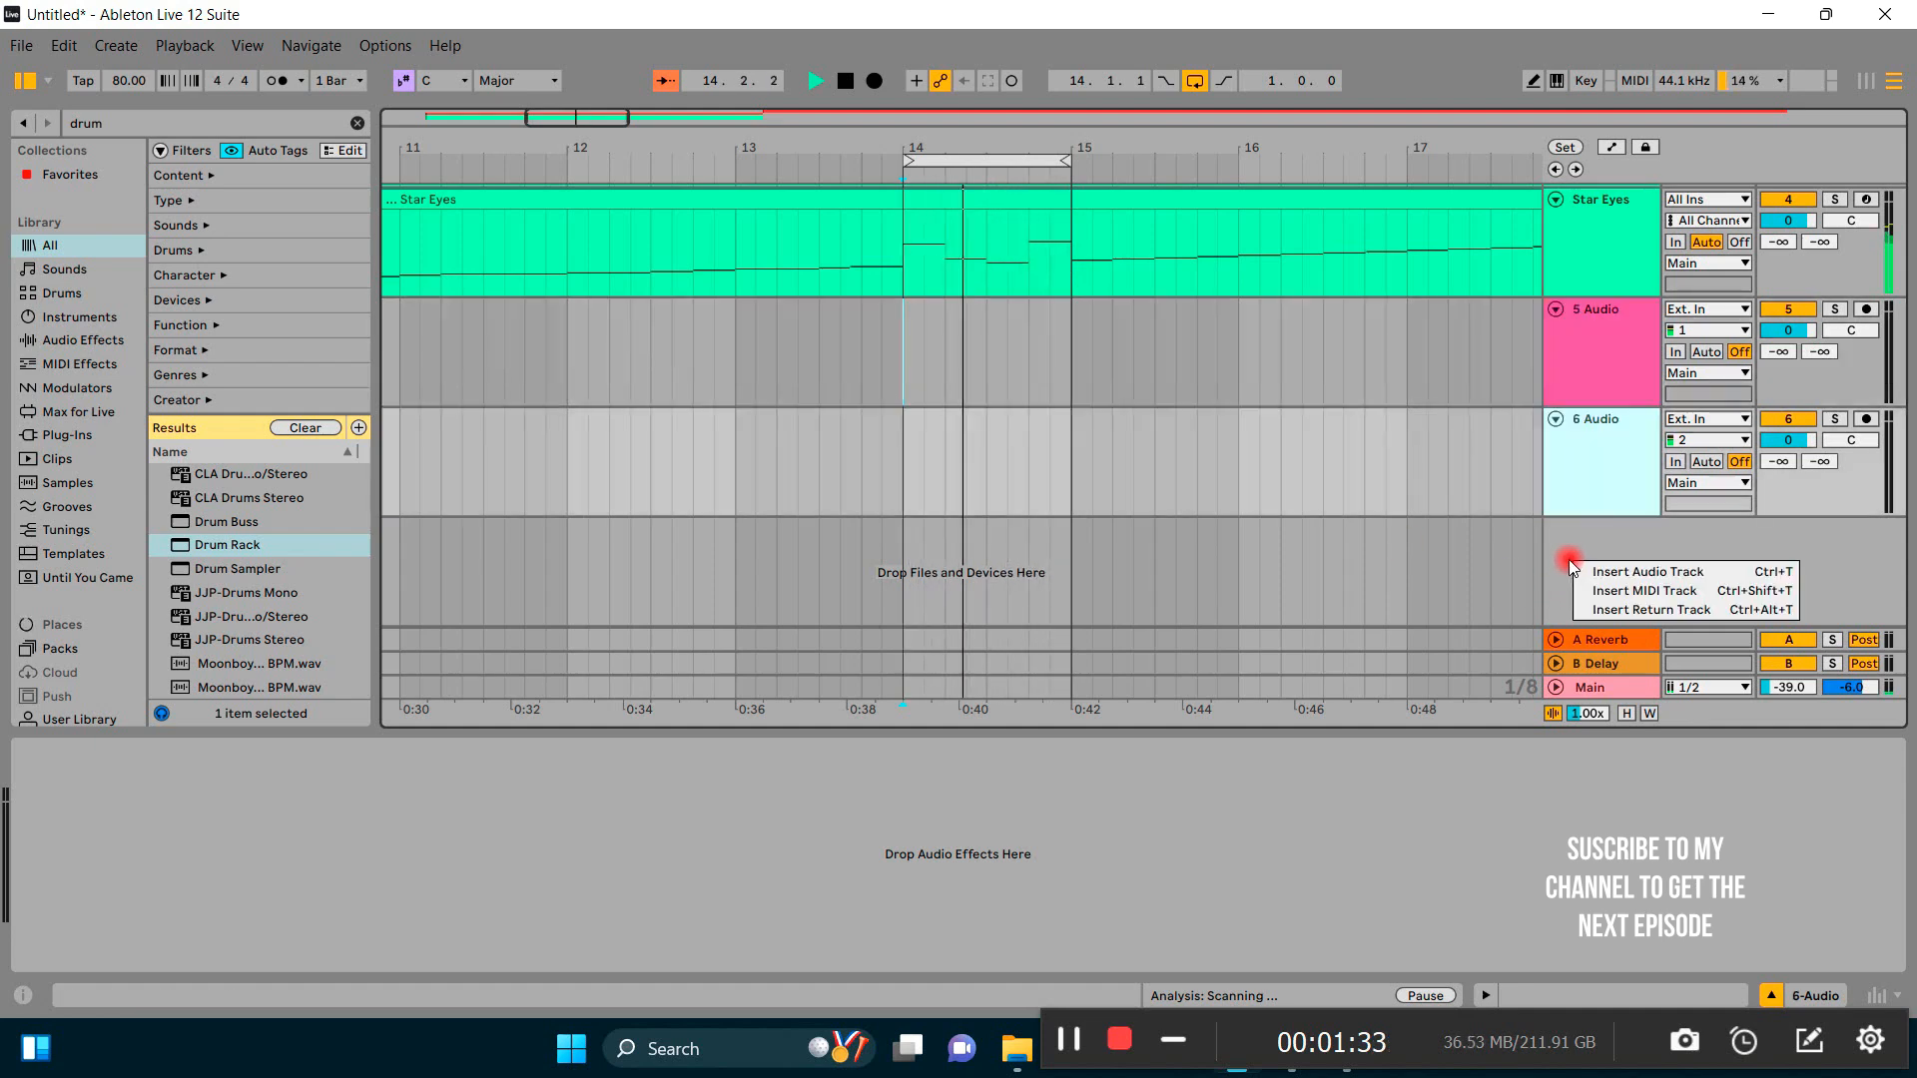
click(1605, 443)
key(Delete)
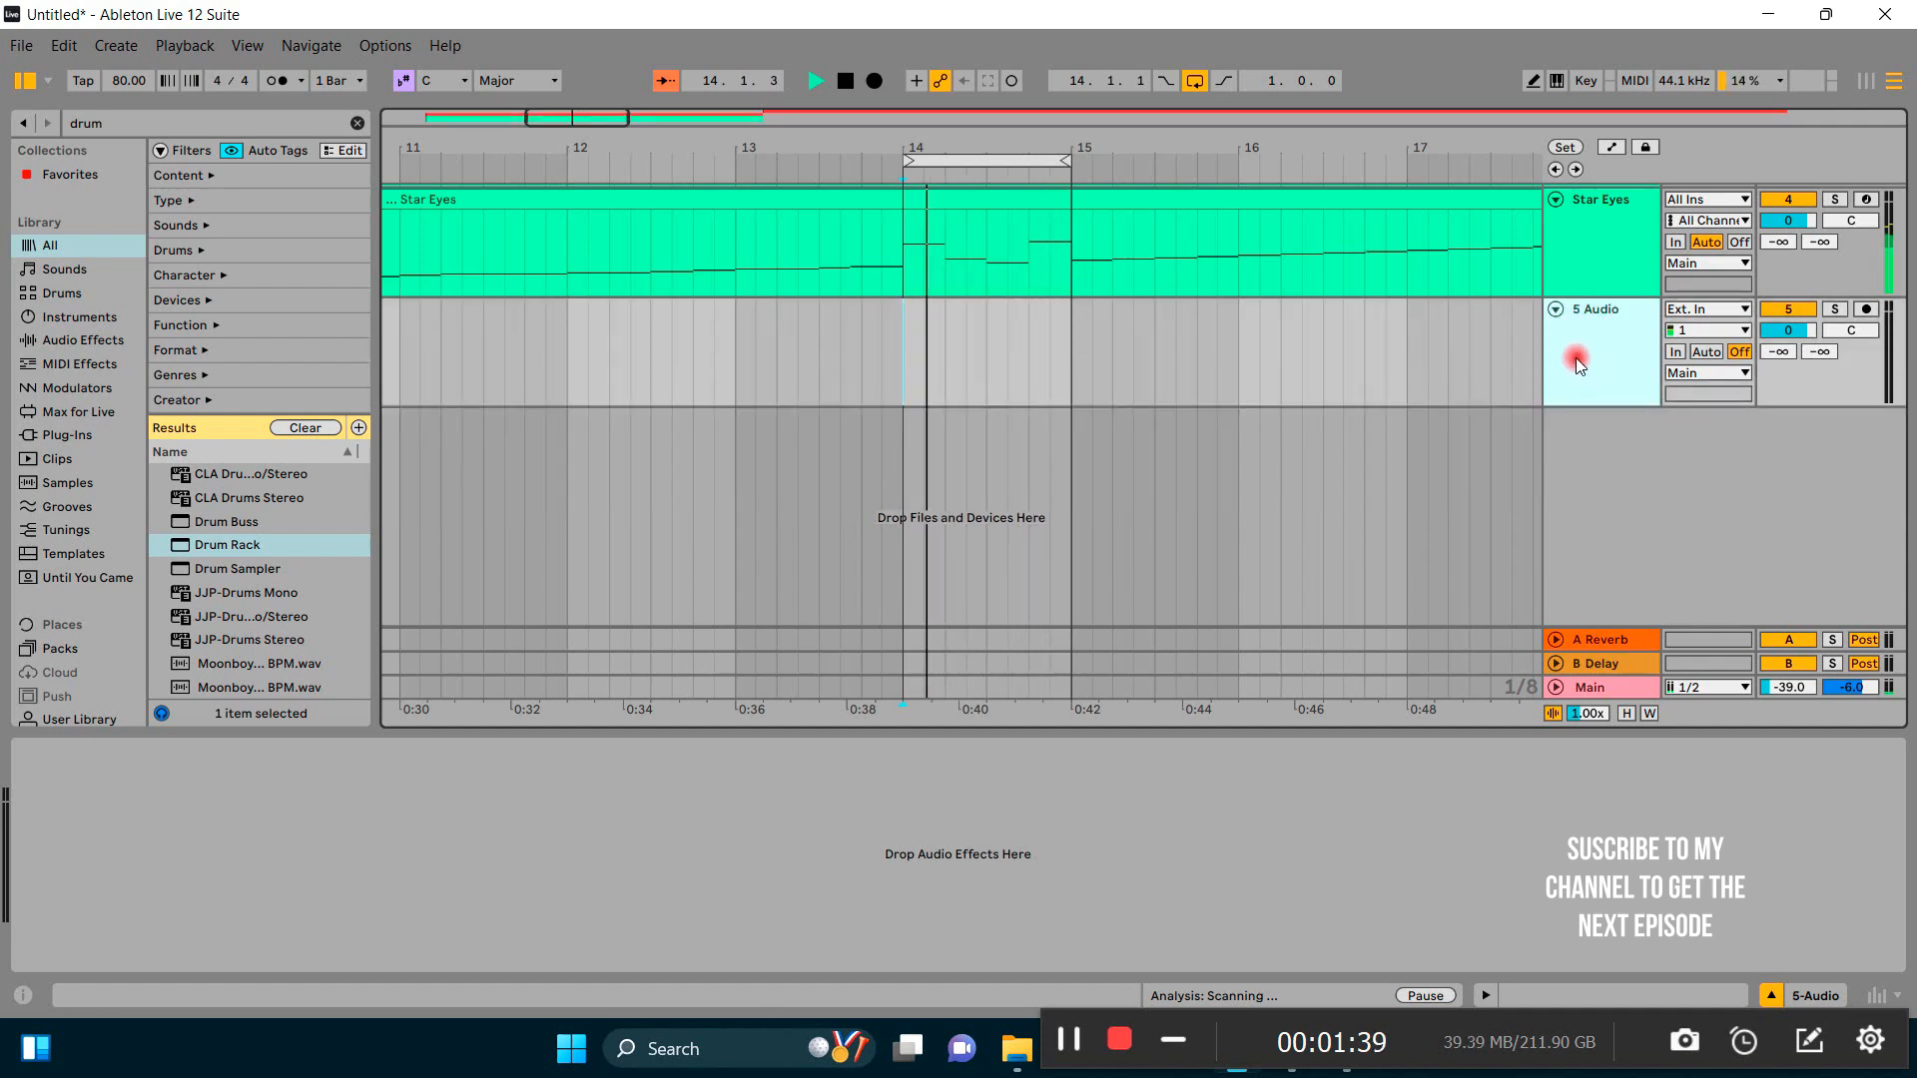
key(Delete)
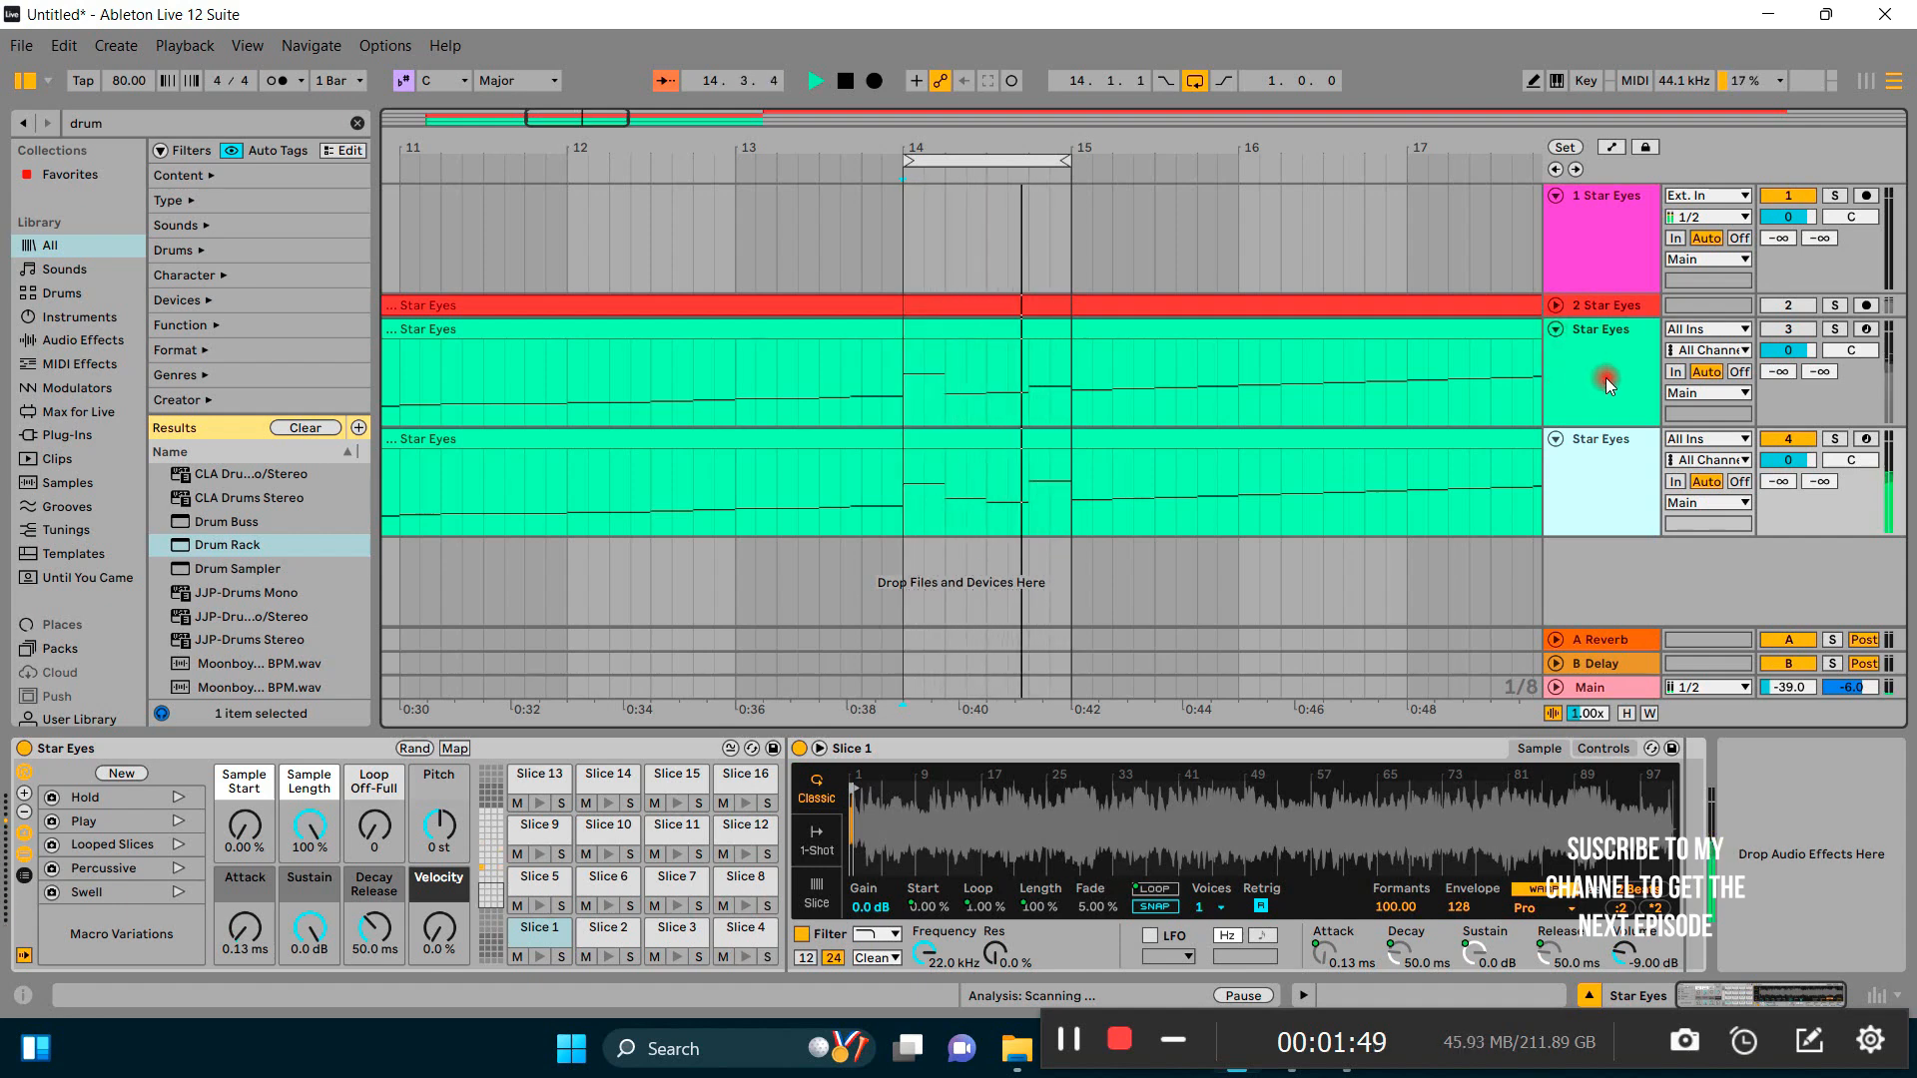
Step: Compare Star Eyes tracks 3 and 4 by switching which one is active, leave track 4 on, and collapse track 3
click(1784, 331)
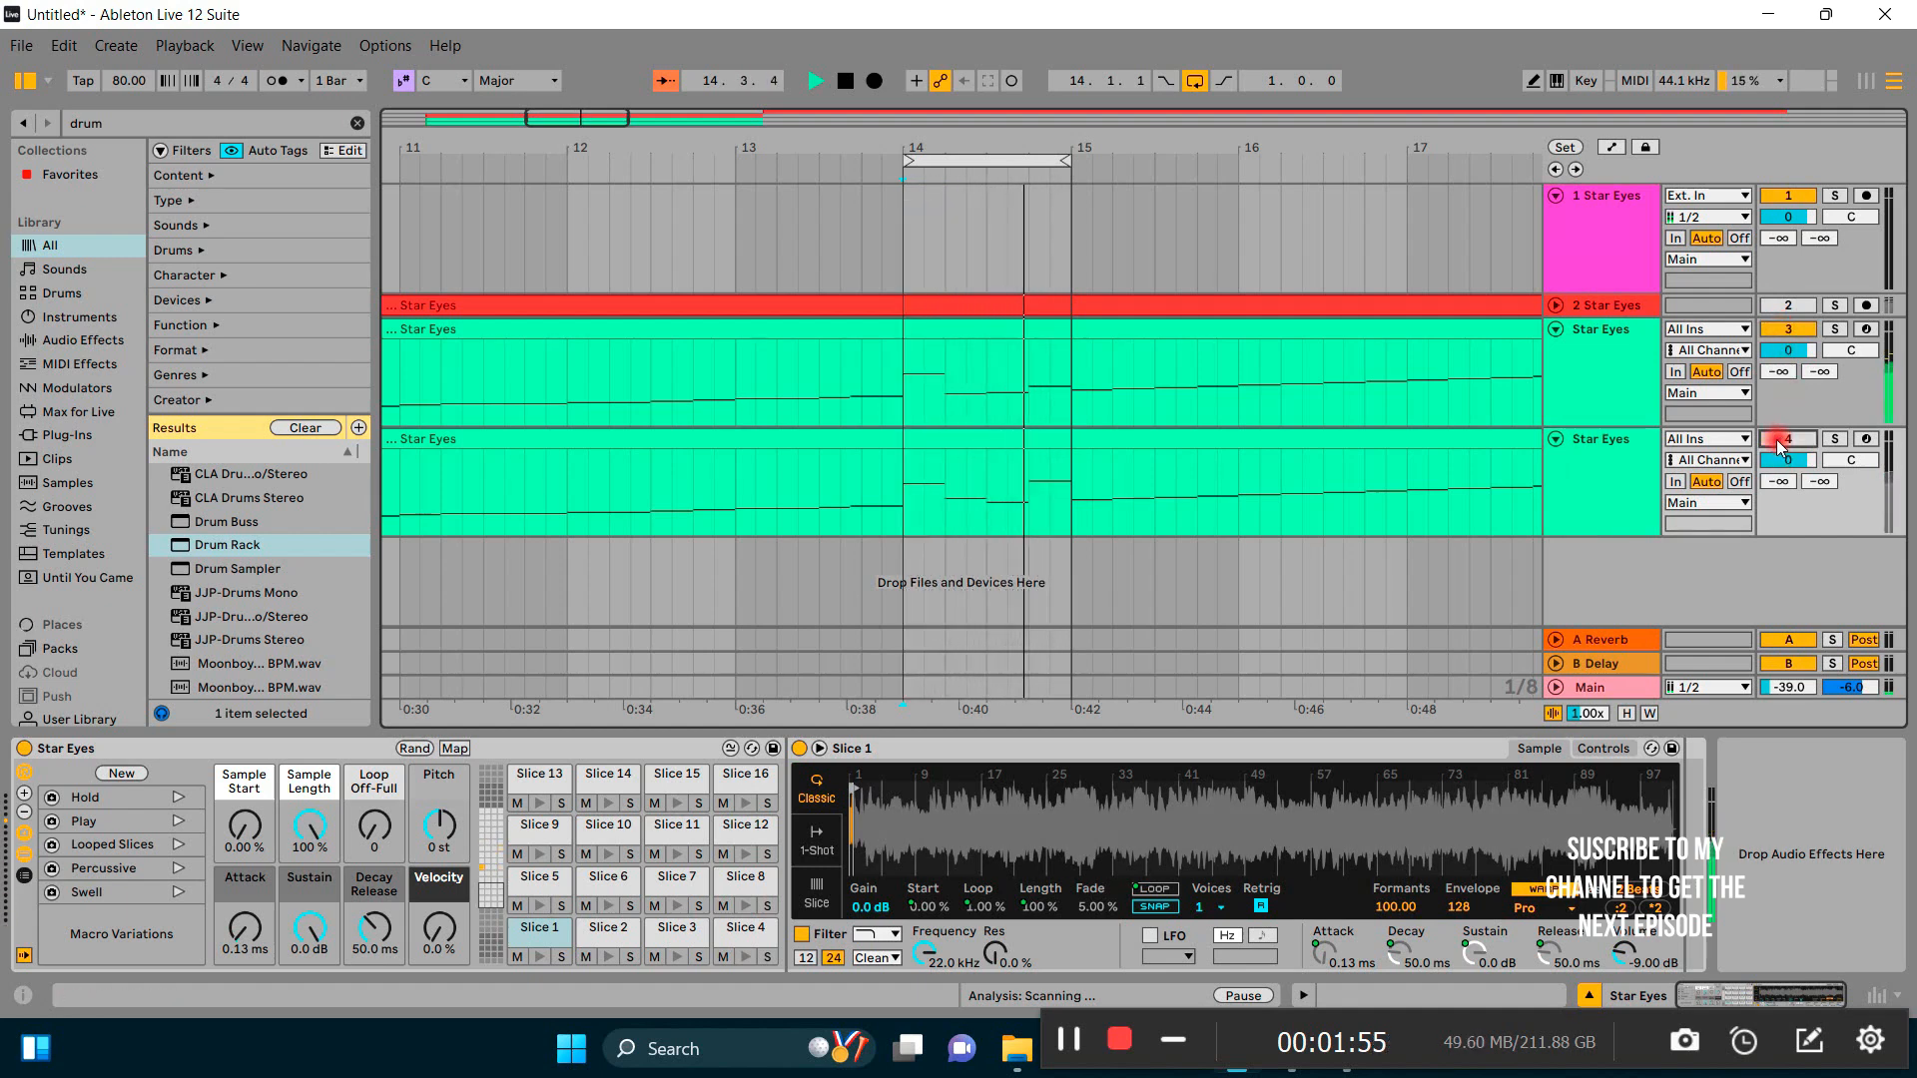
click(1784, 440)
click(1784, 331)
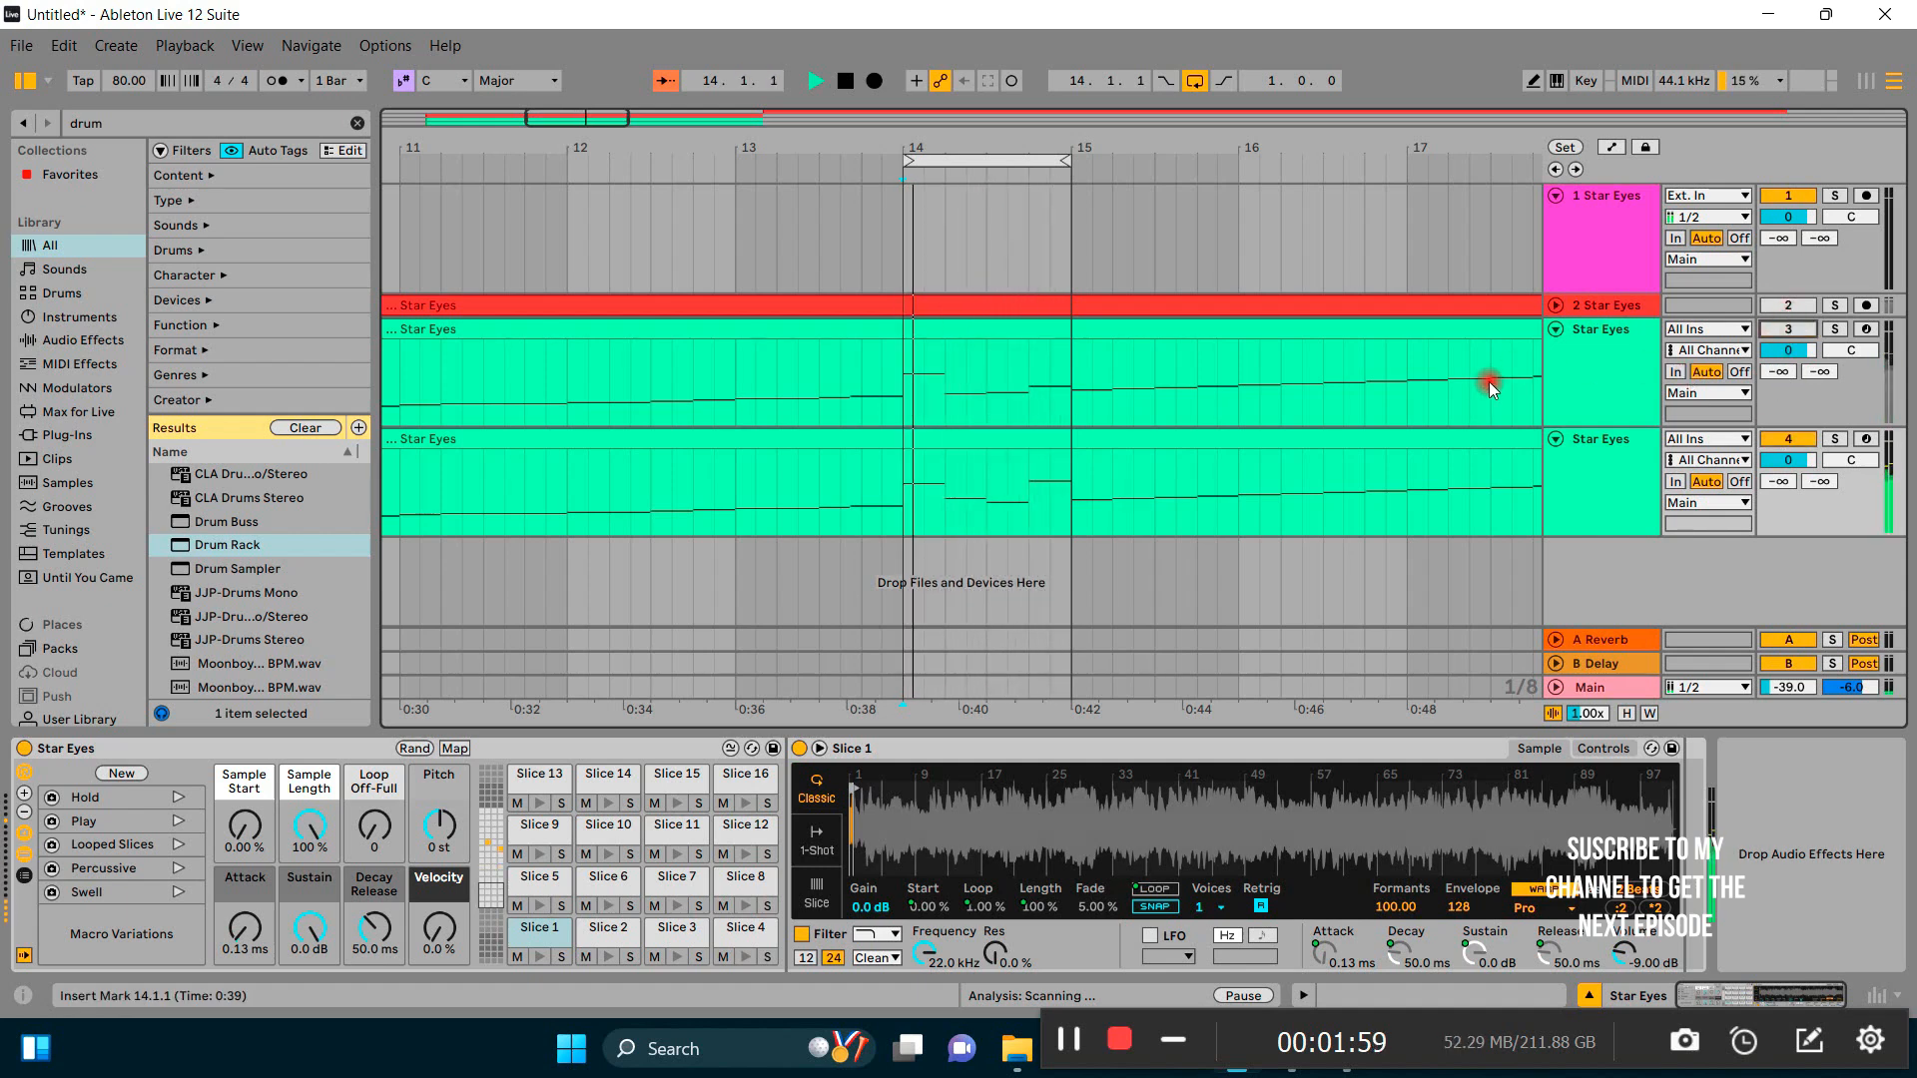
click(1555, 330)
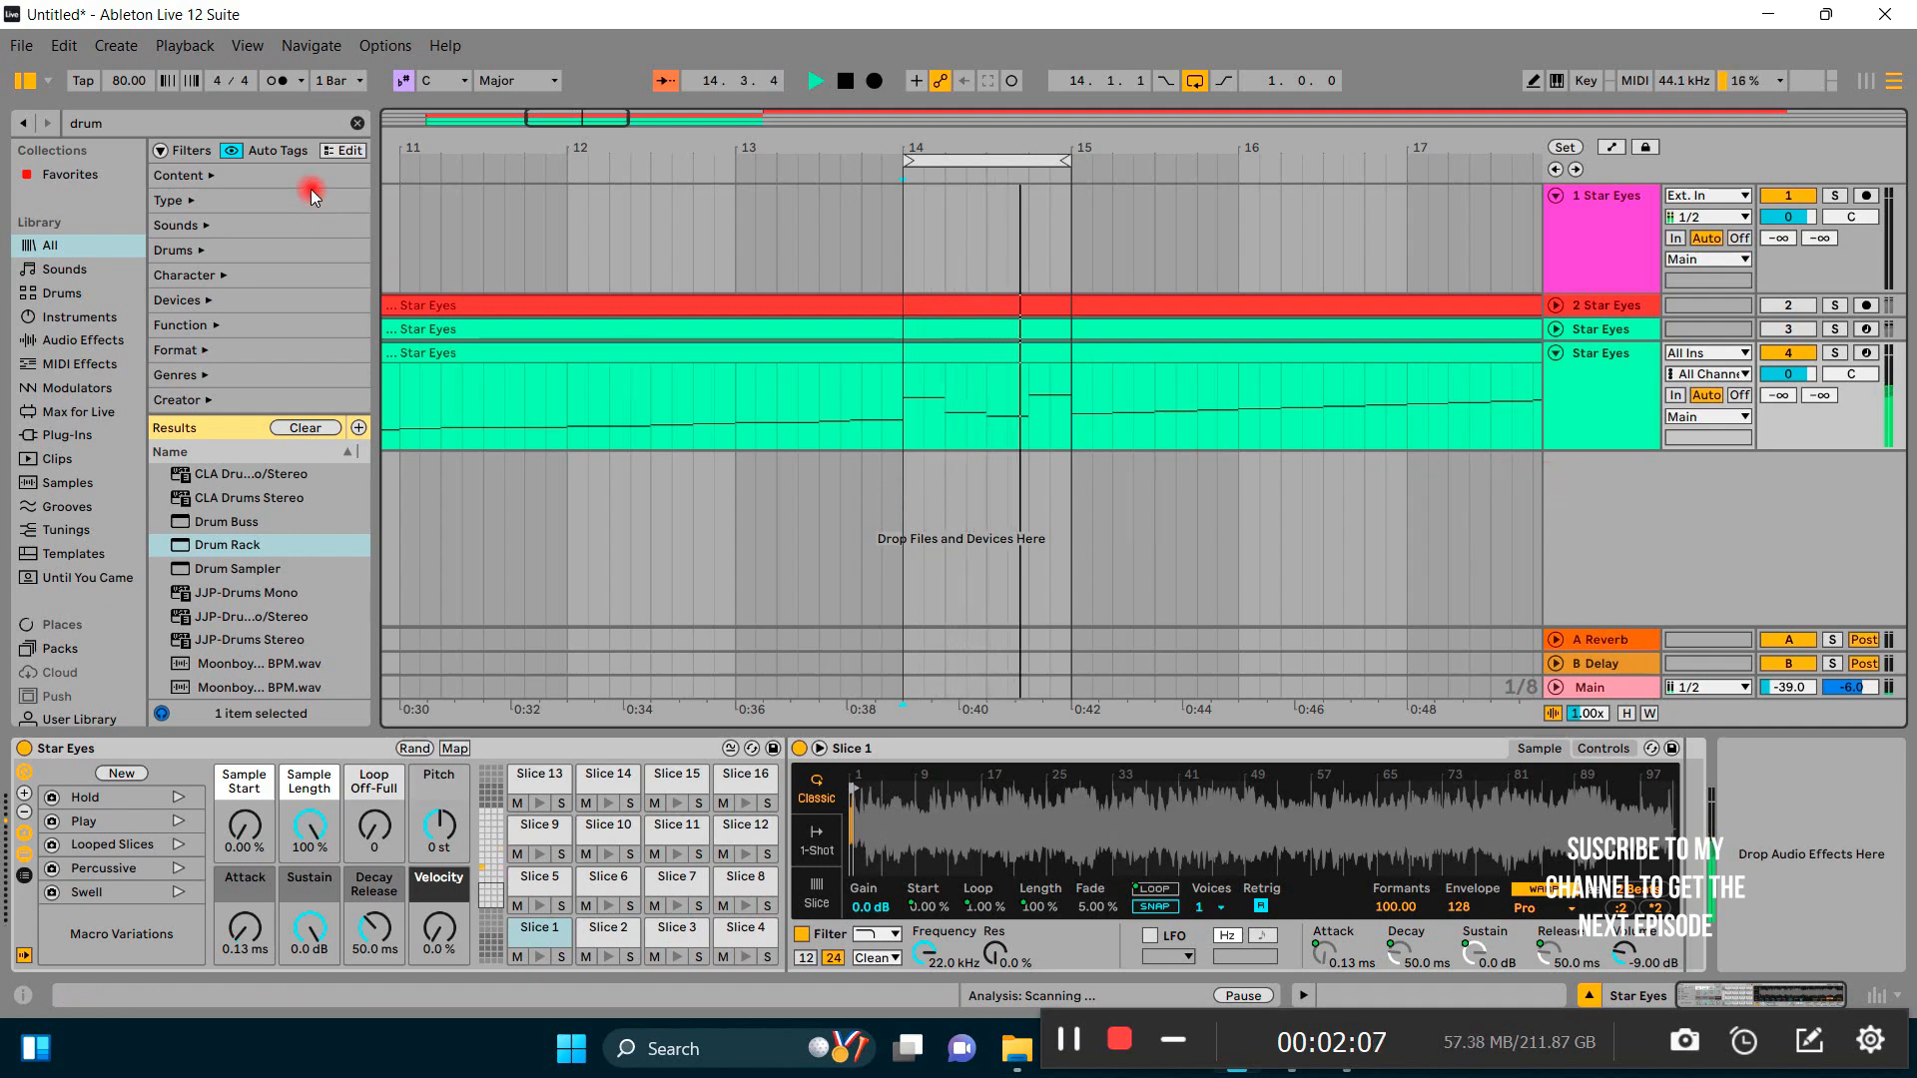
Step: Clear the browser search and insert a new MIDI track below the last Star Eyes track
click(355, 123)
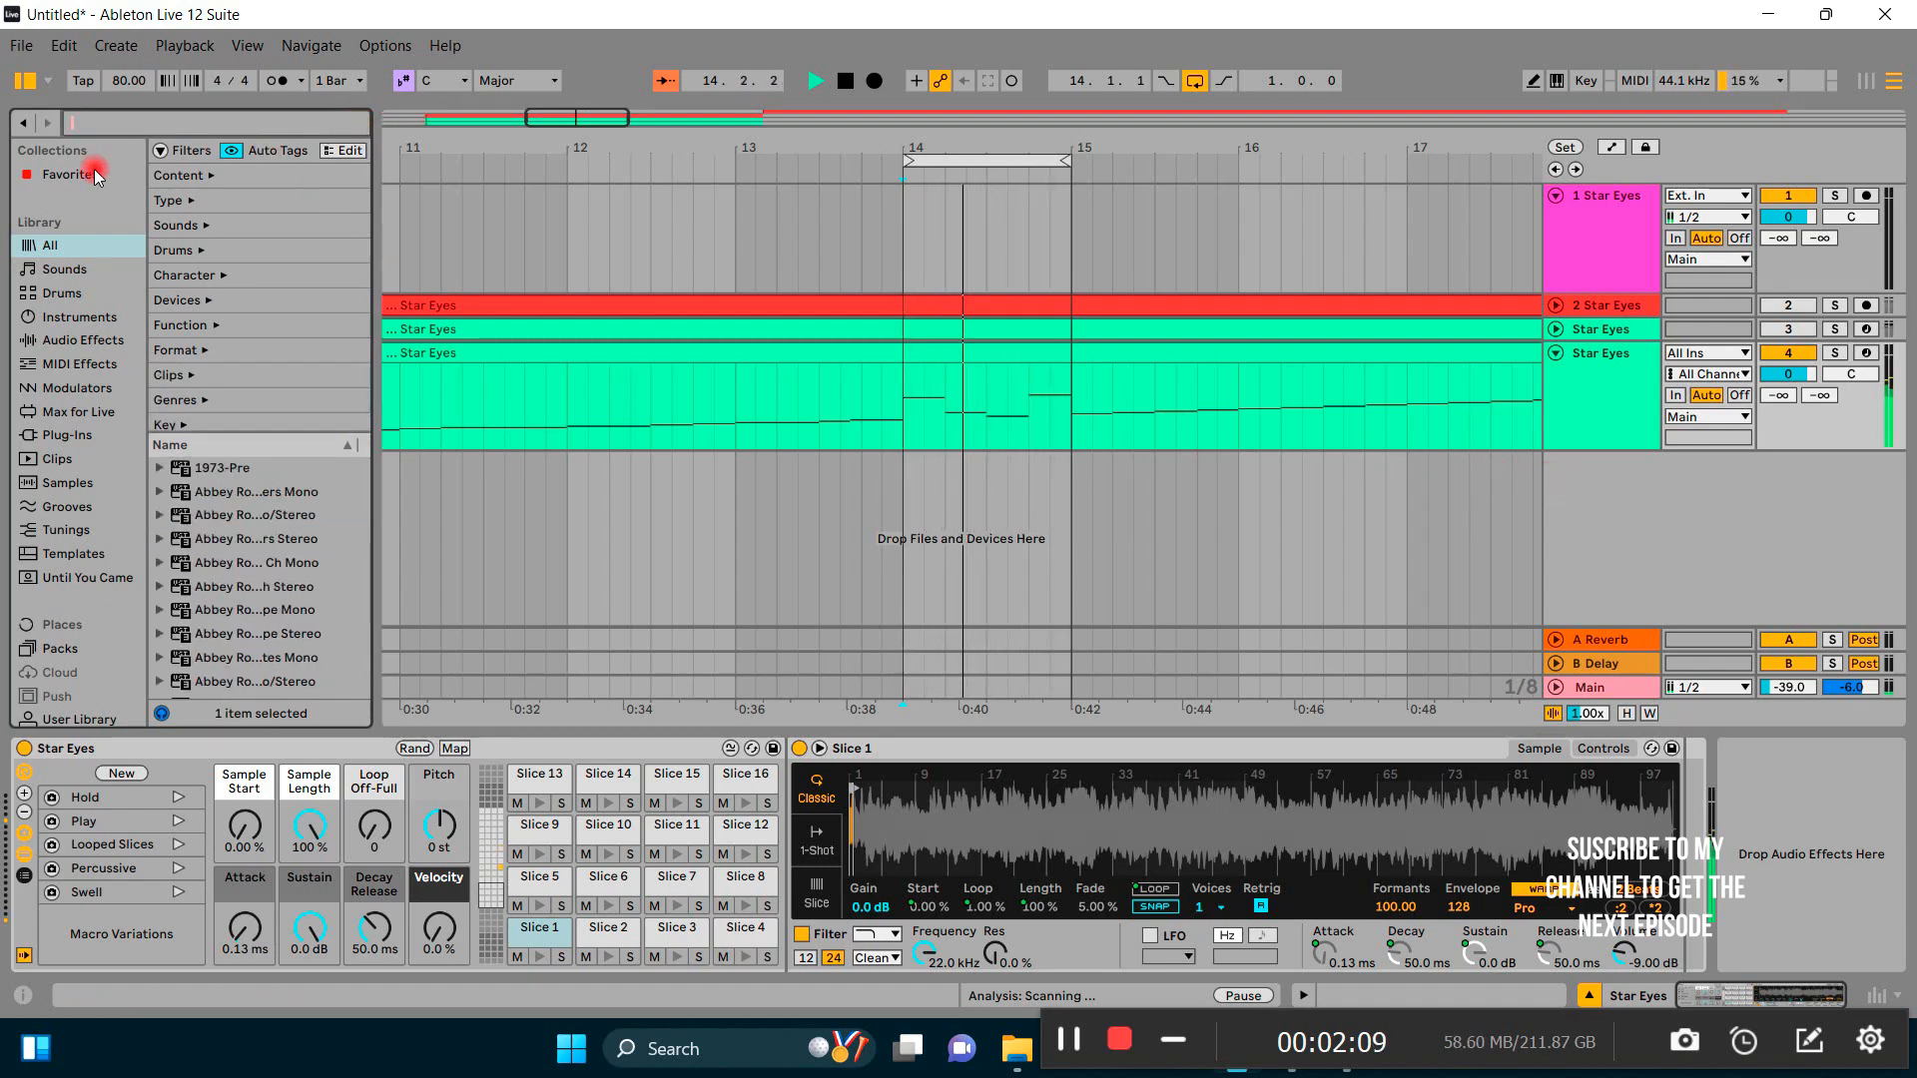
click(1587, 488)
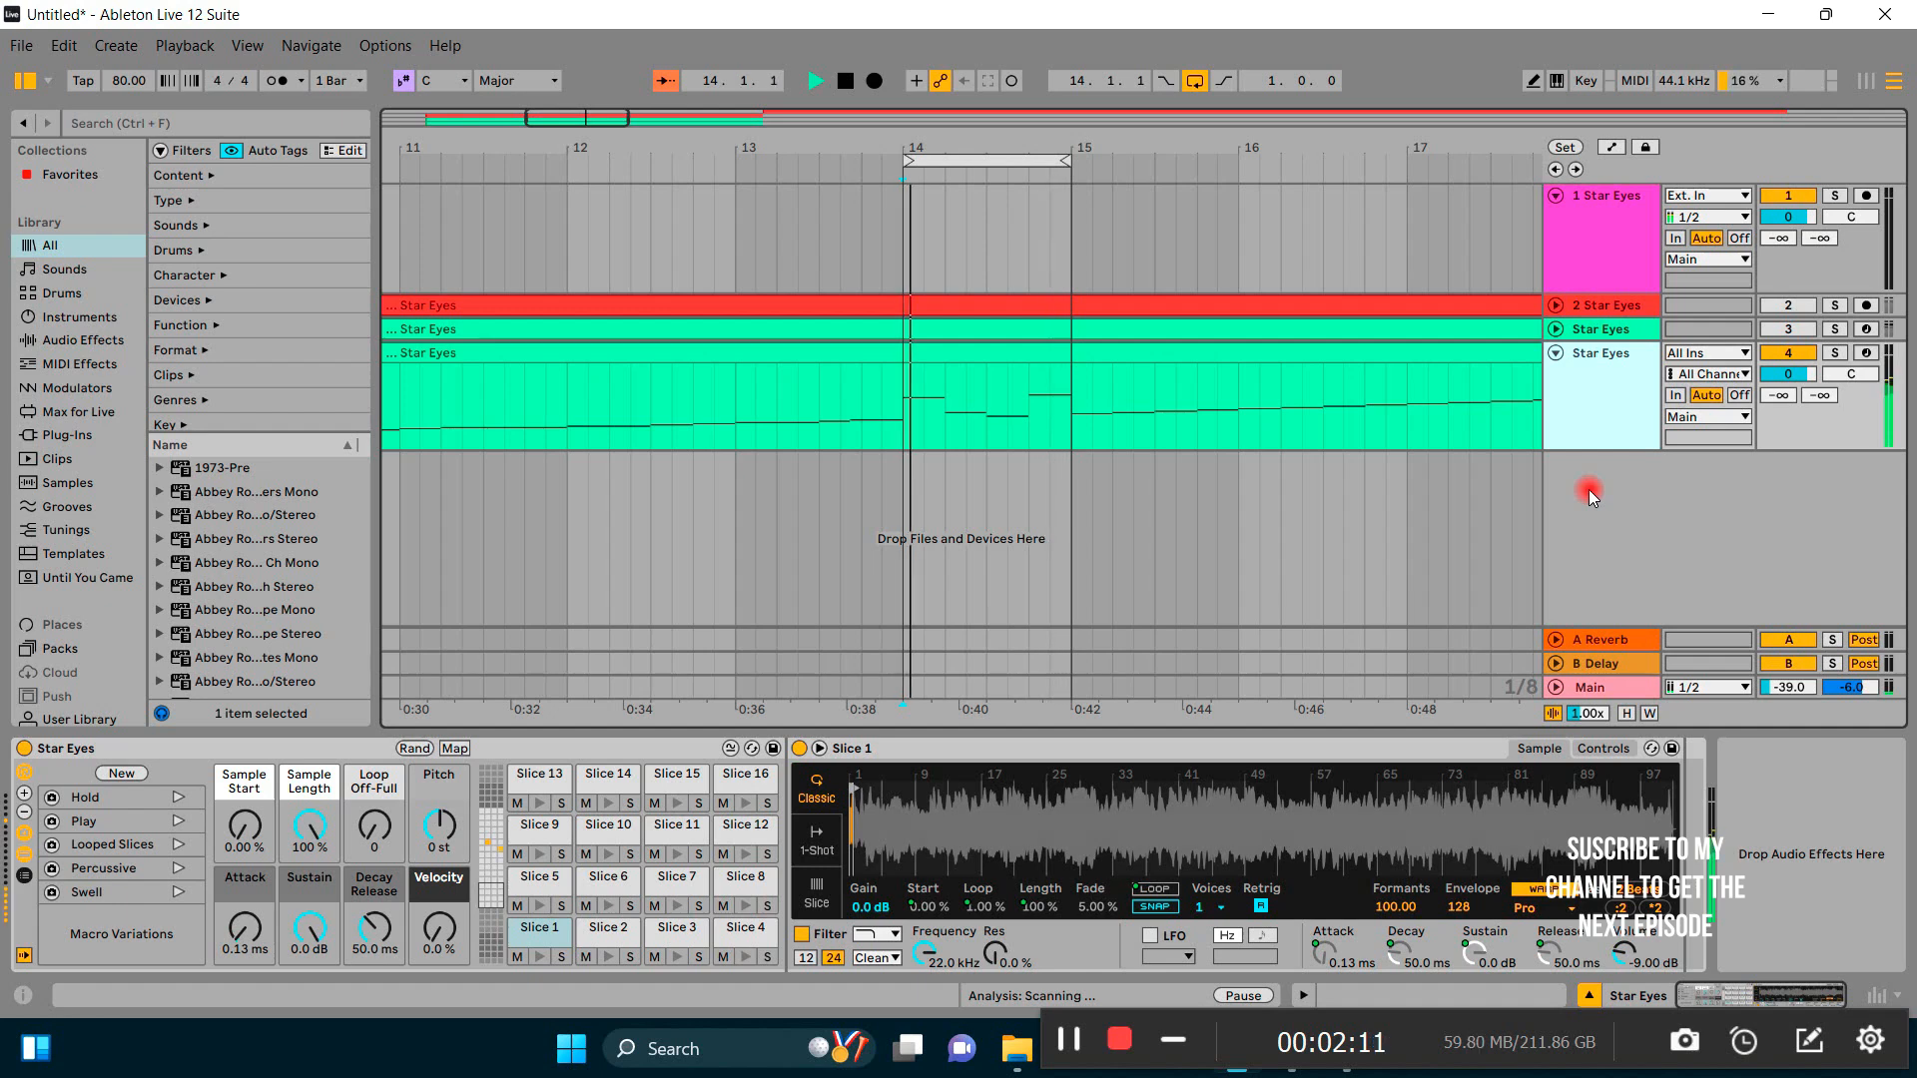
right_click(1594, 496)
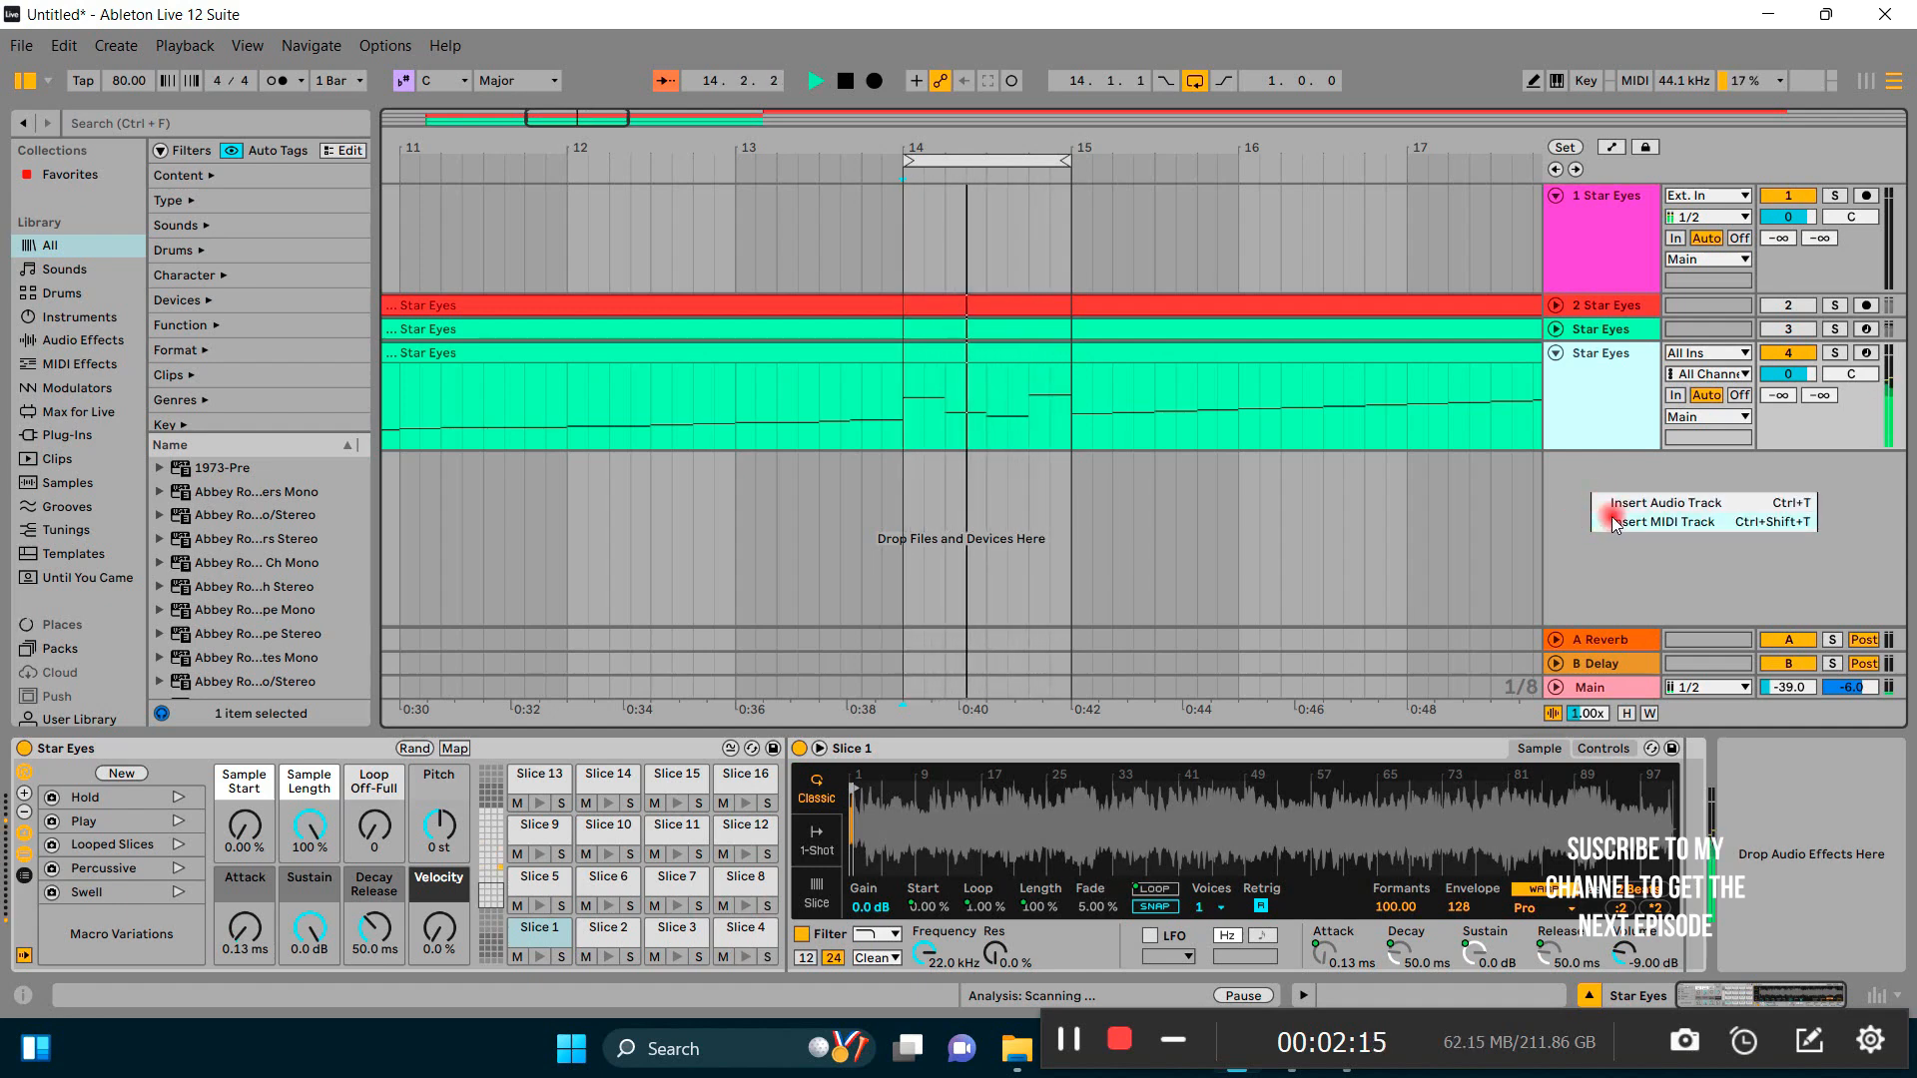
click(1614, 521)
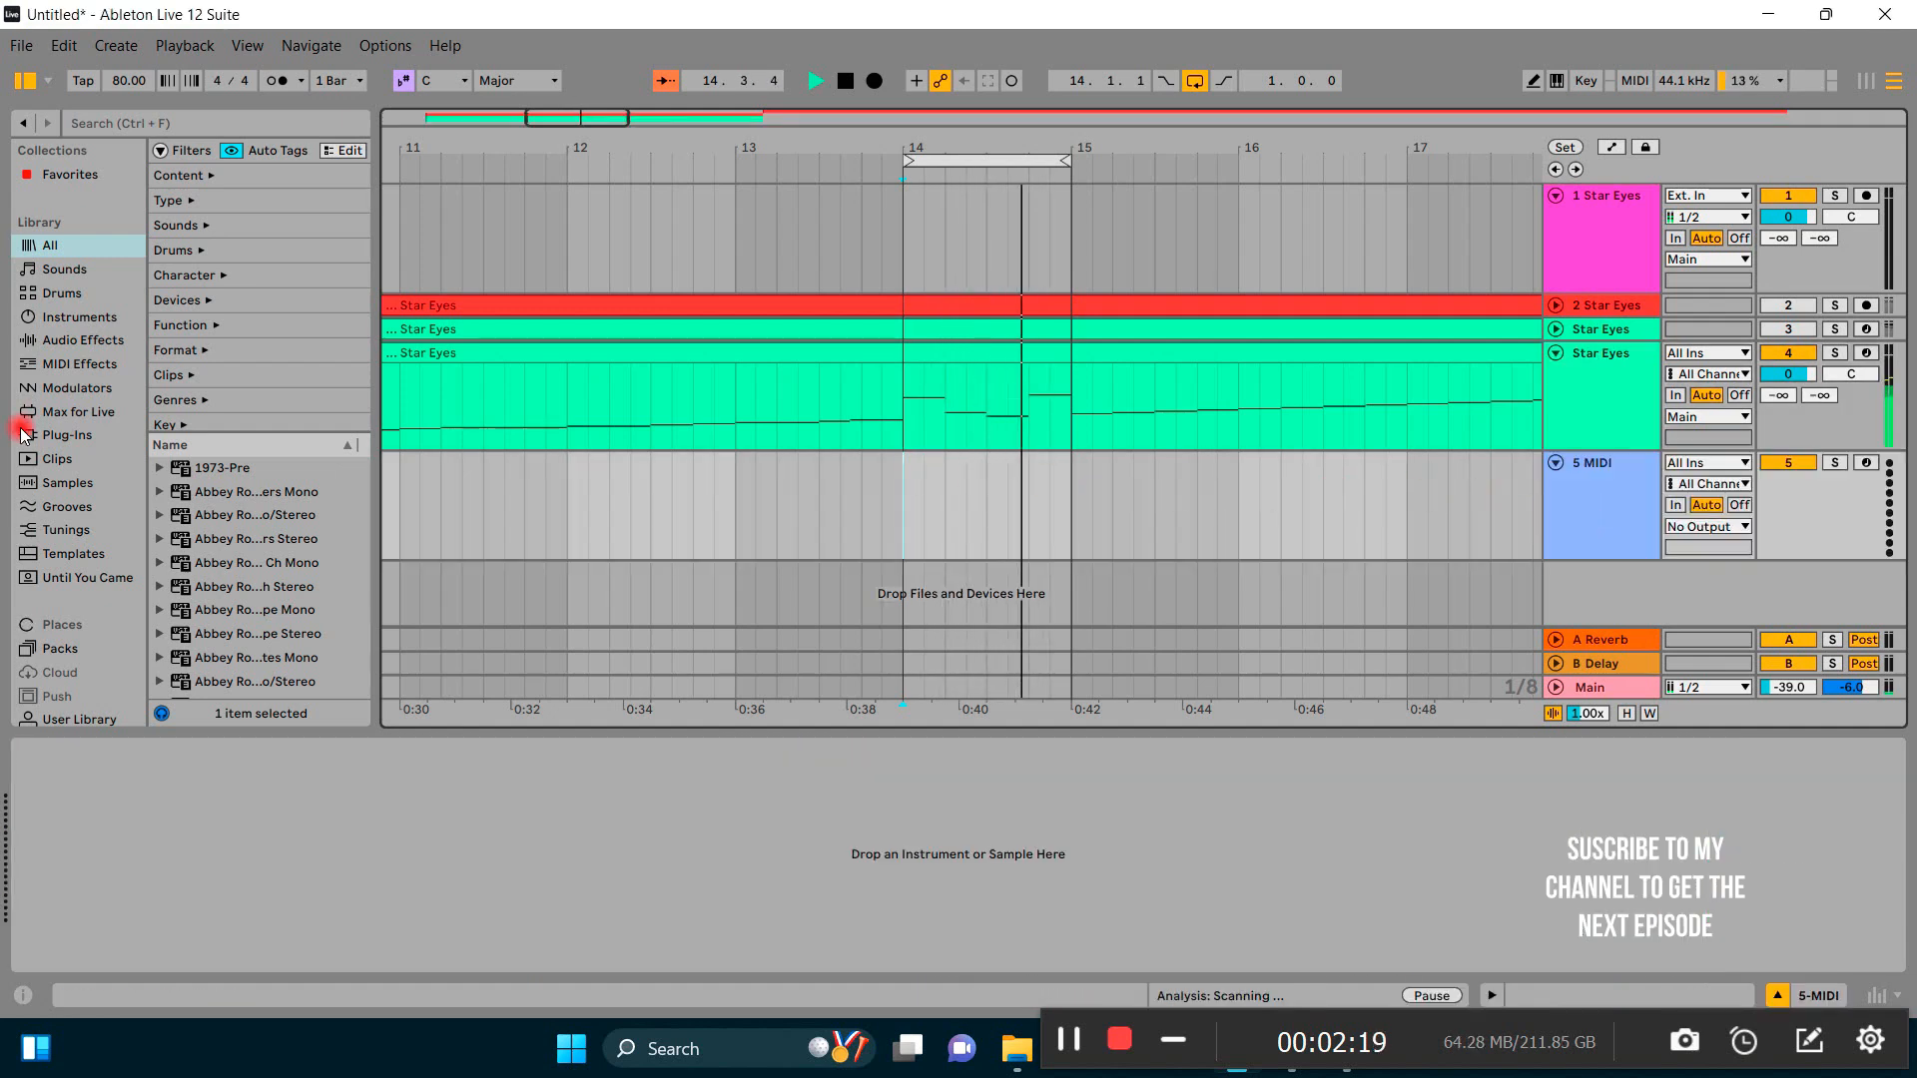
Step: Search the browser for "drum" and load a Drum Rack onto the new MIDI track
click(98, 124)
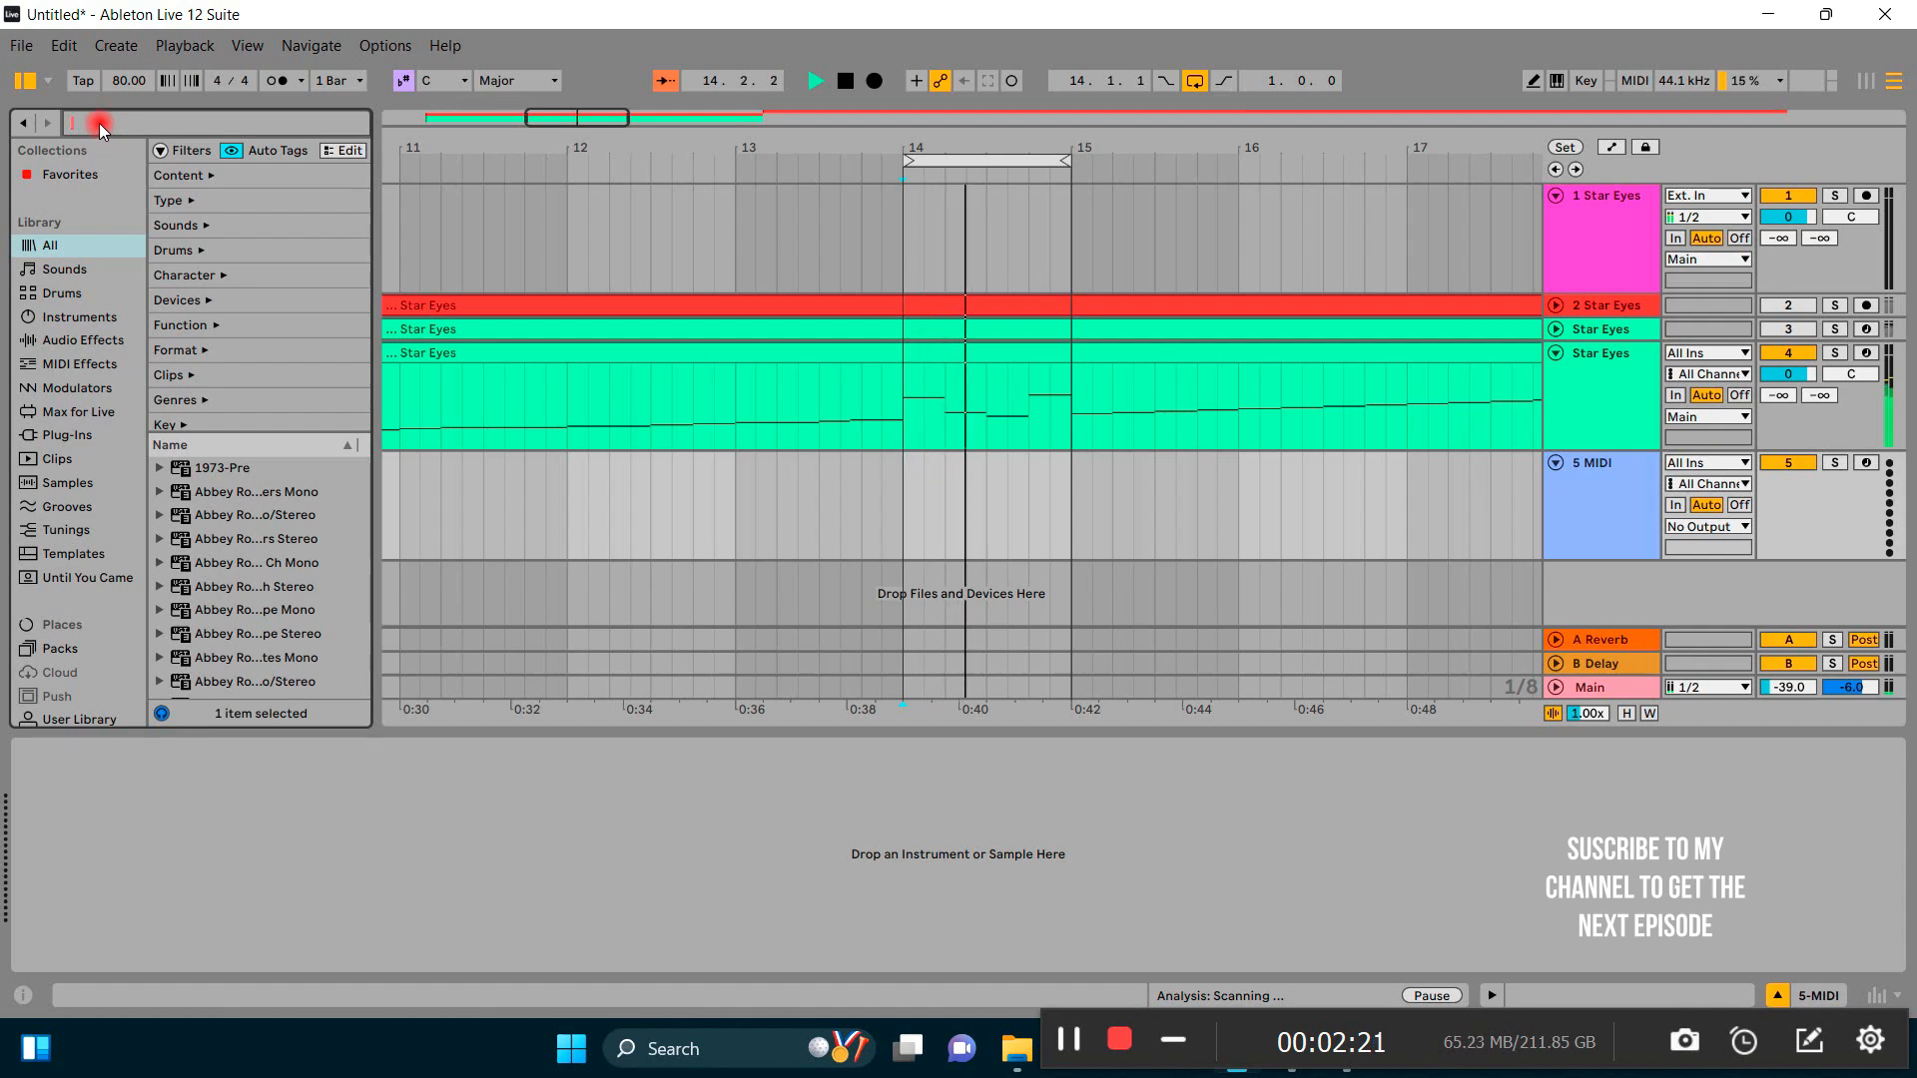
text(drum)
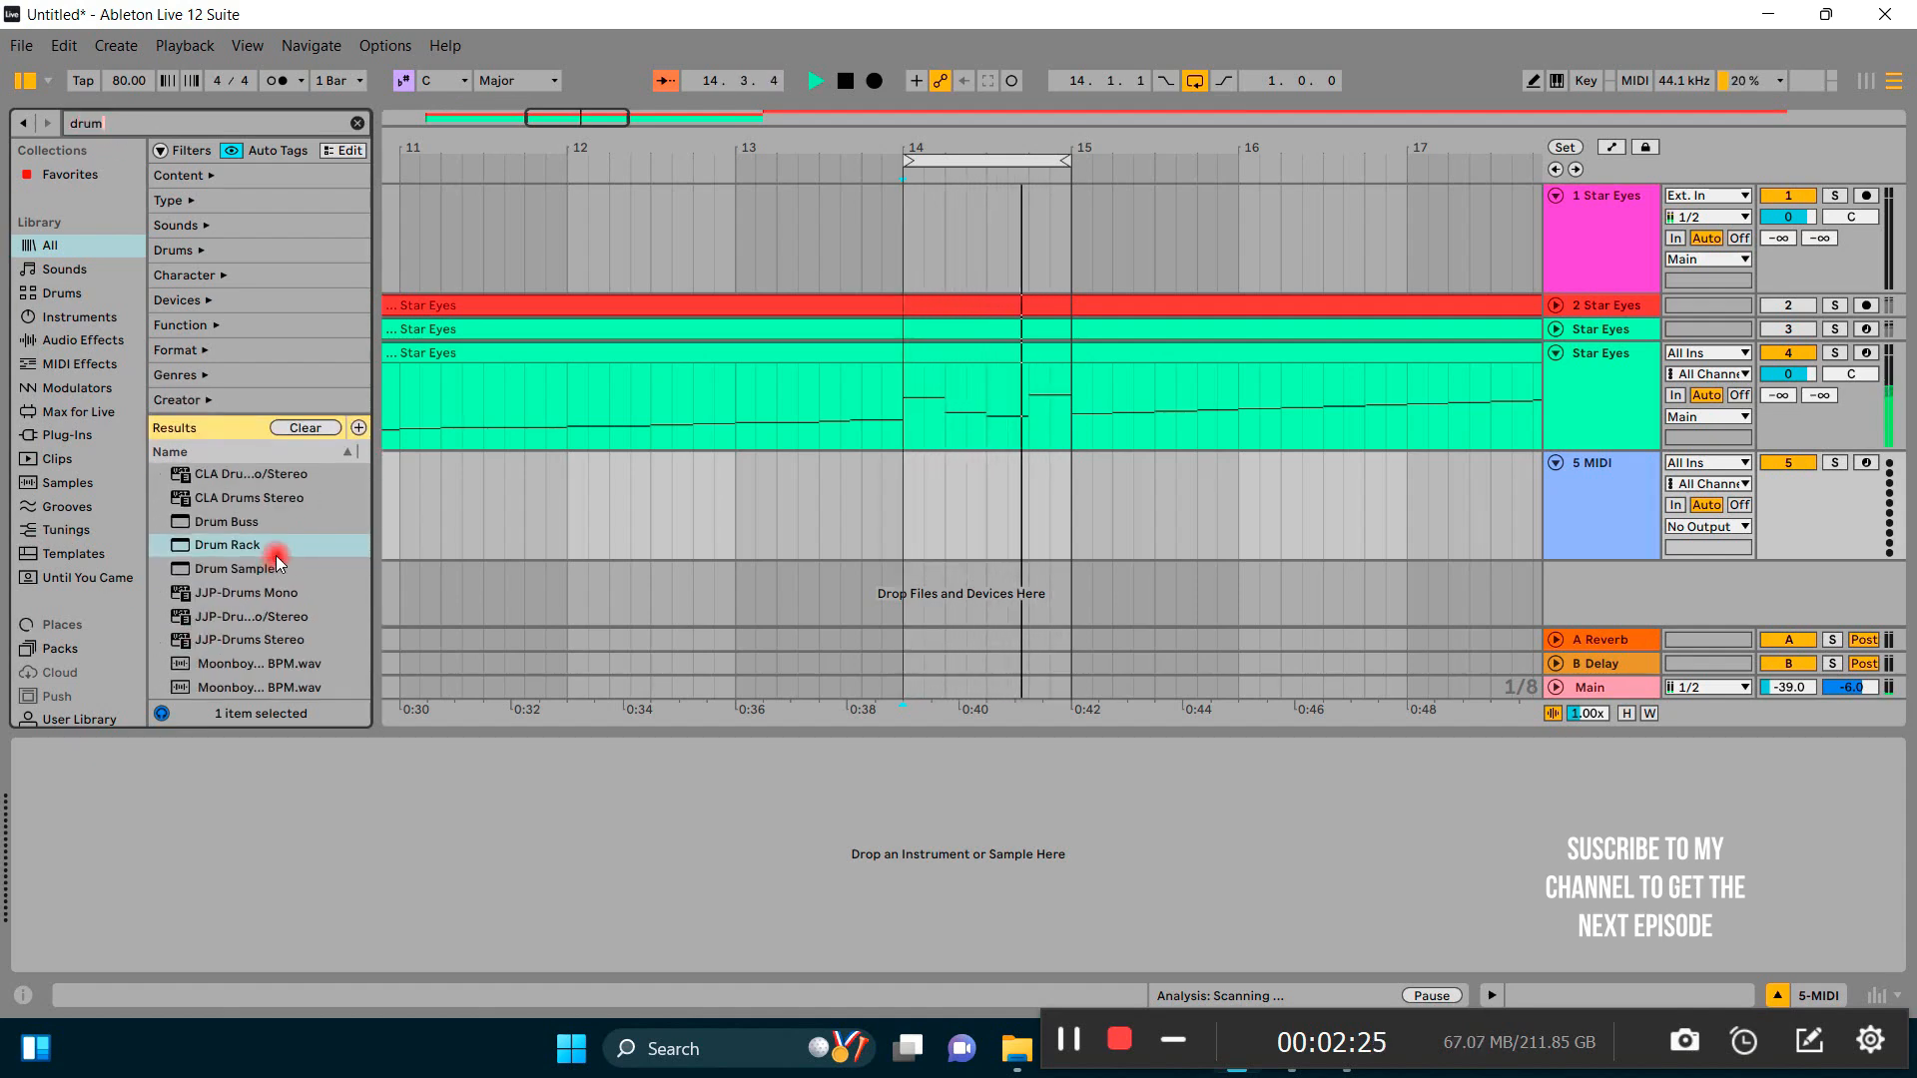
drag(232, 550, 1574, 487)
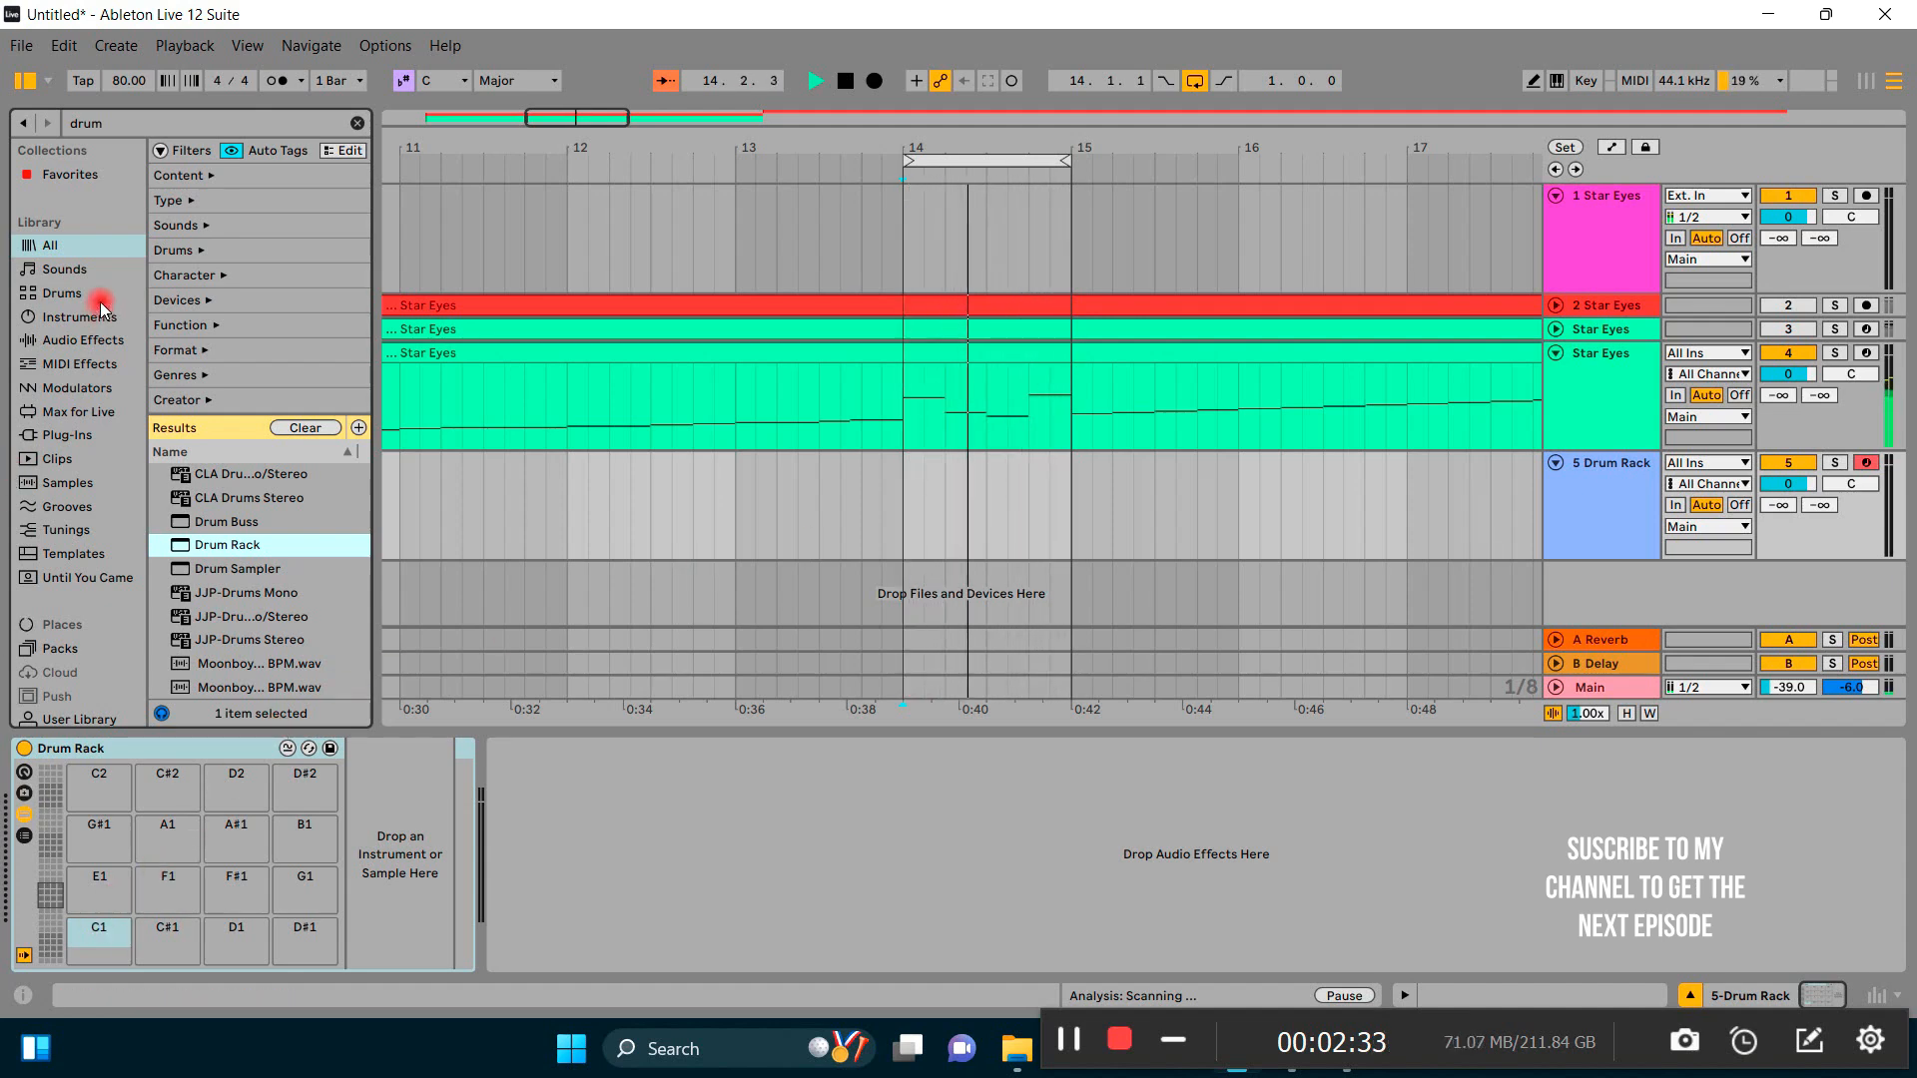
Step: Open the SPLICE folder inside MY SAMPLES and widen the browser so the full folder names can be read
scroll(85, 639, down, 2)
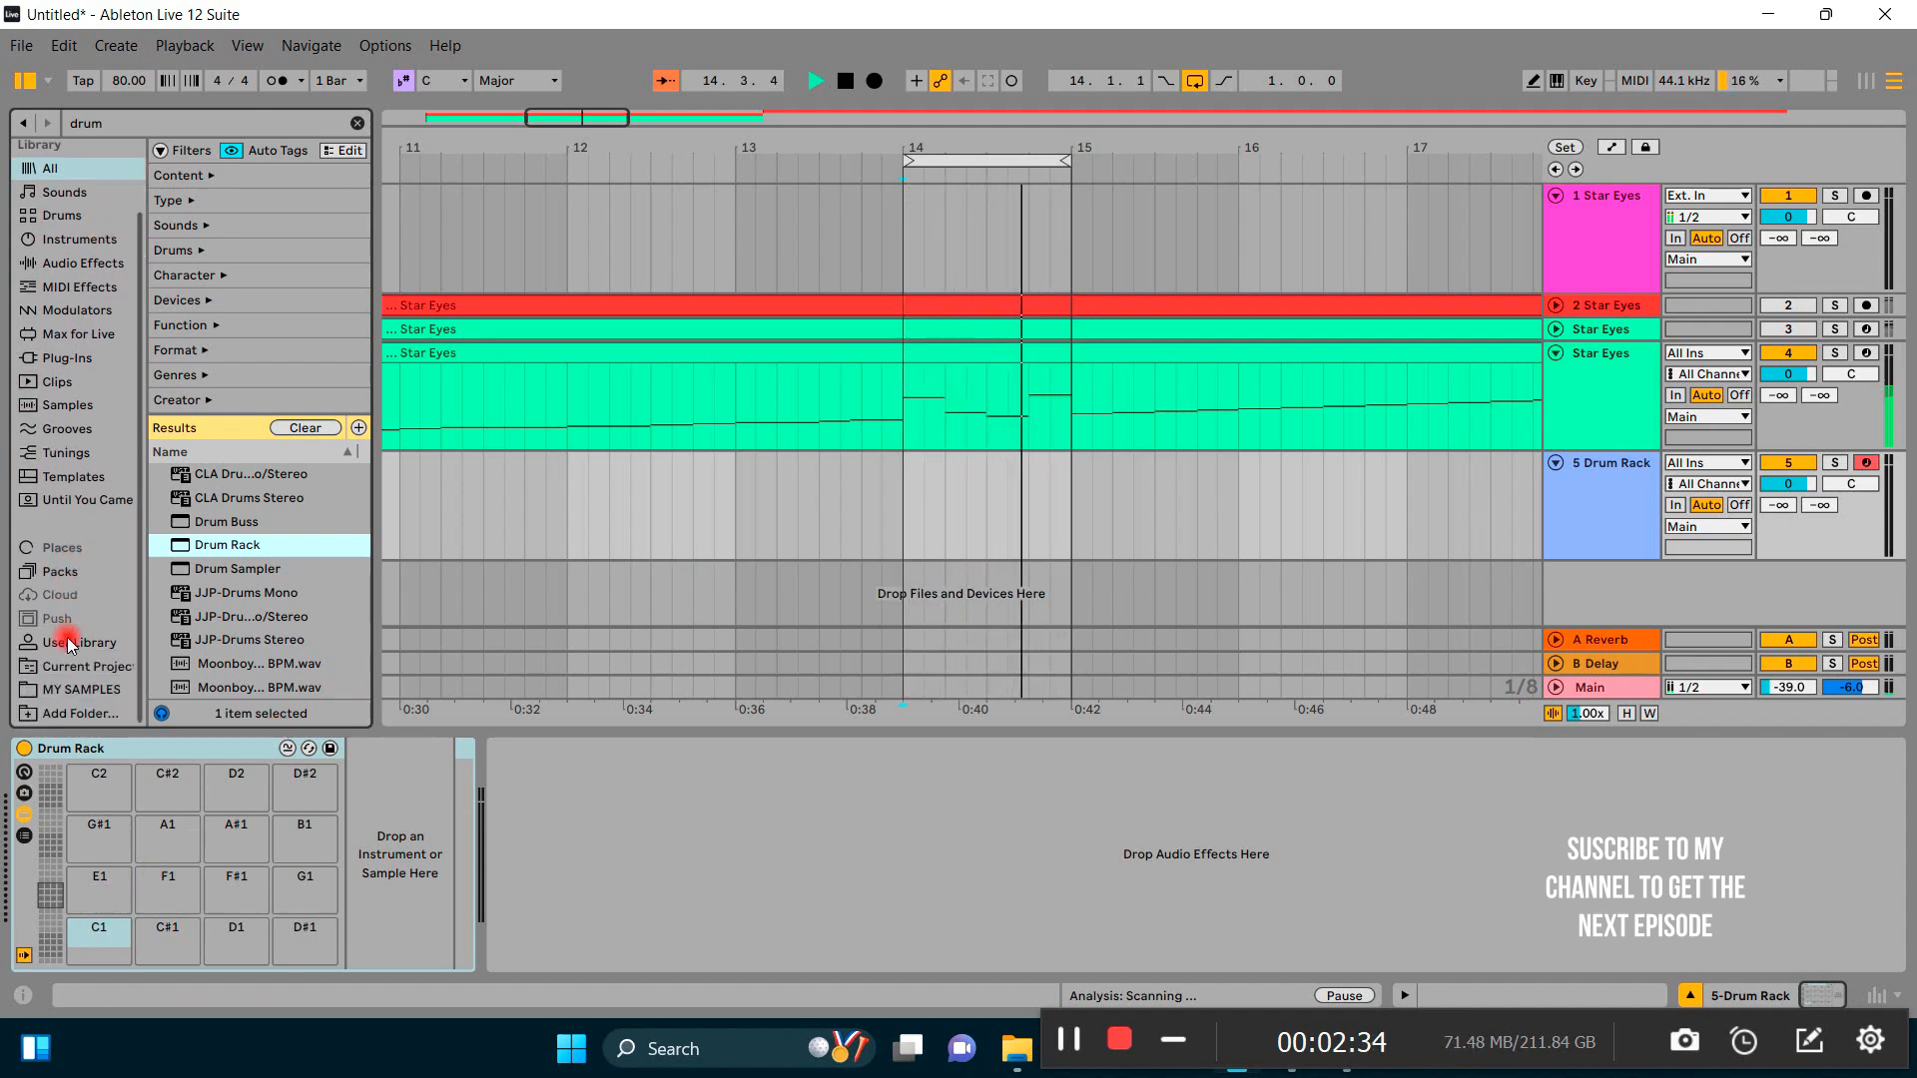
click(80, 690)
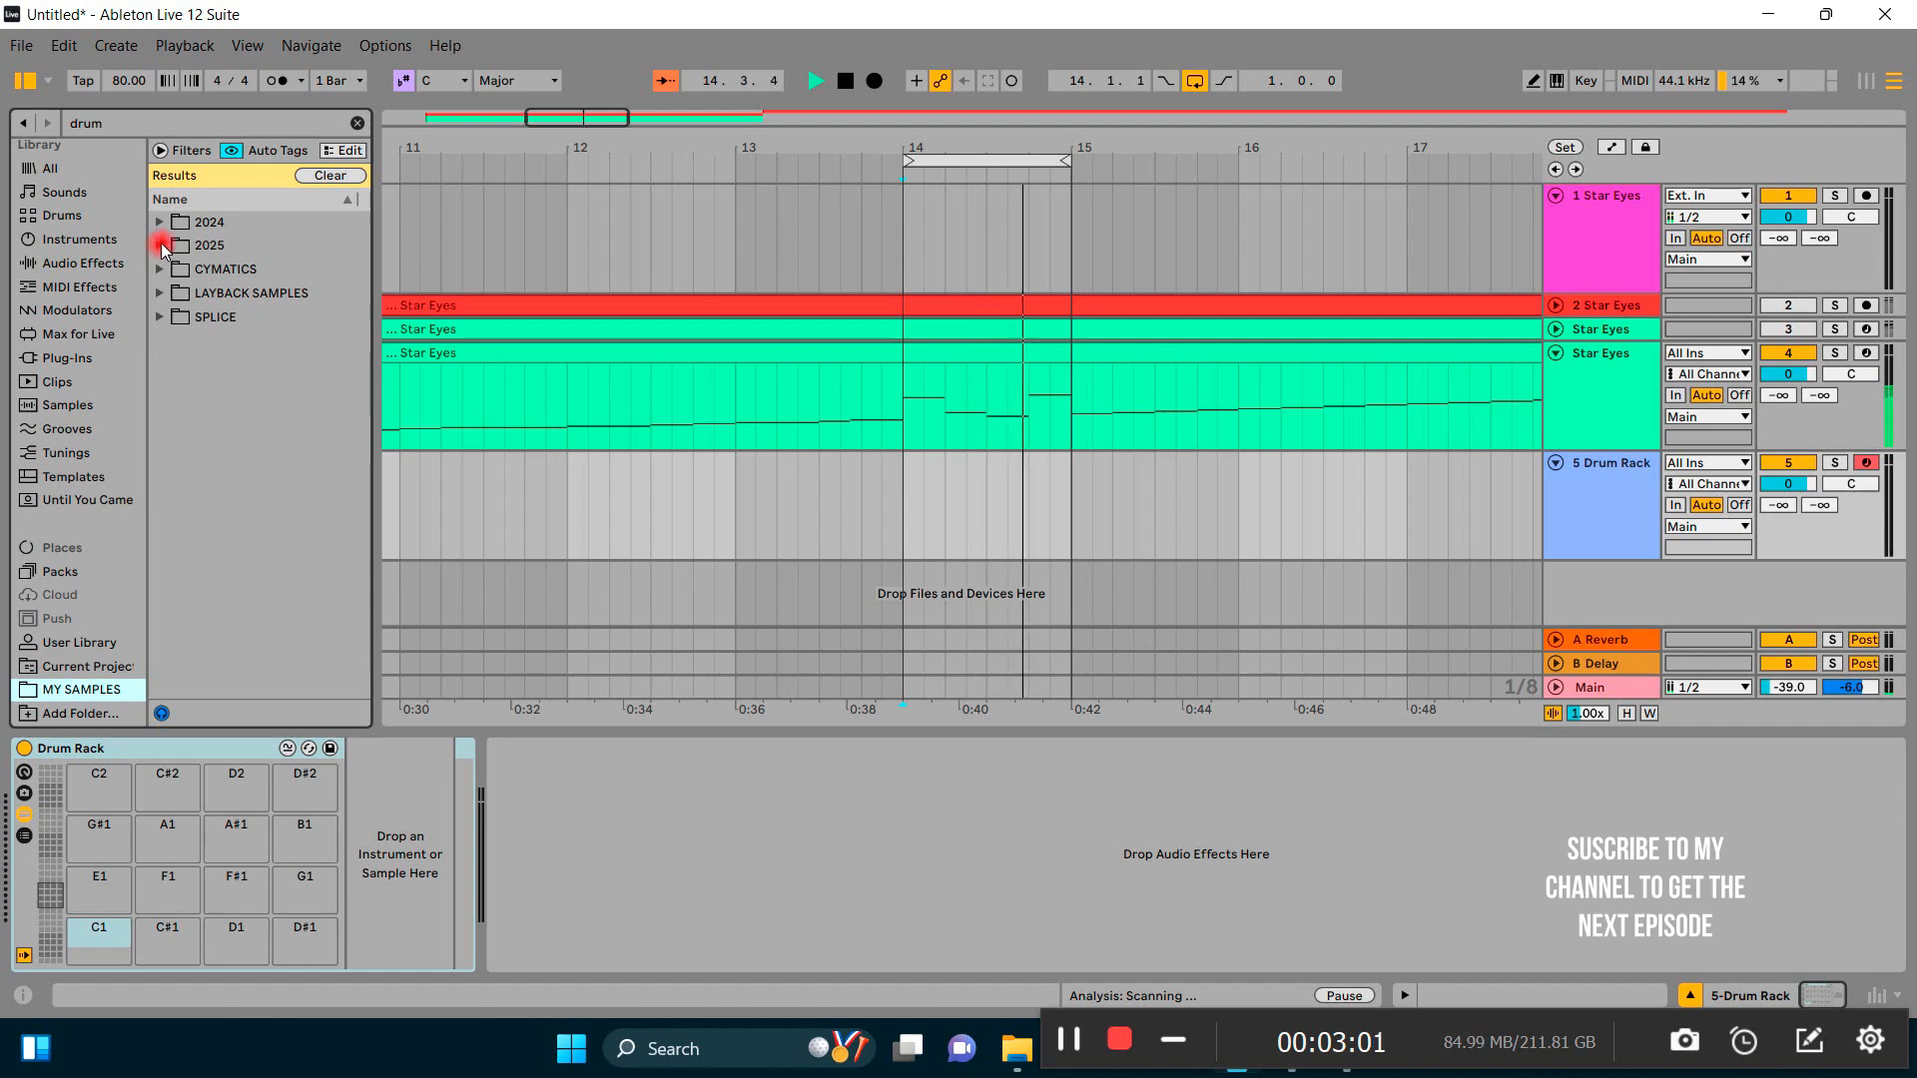
click(159, 317)
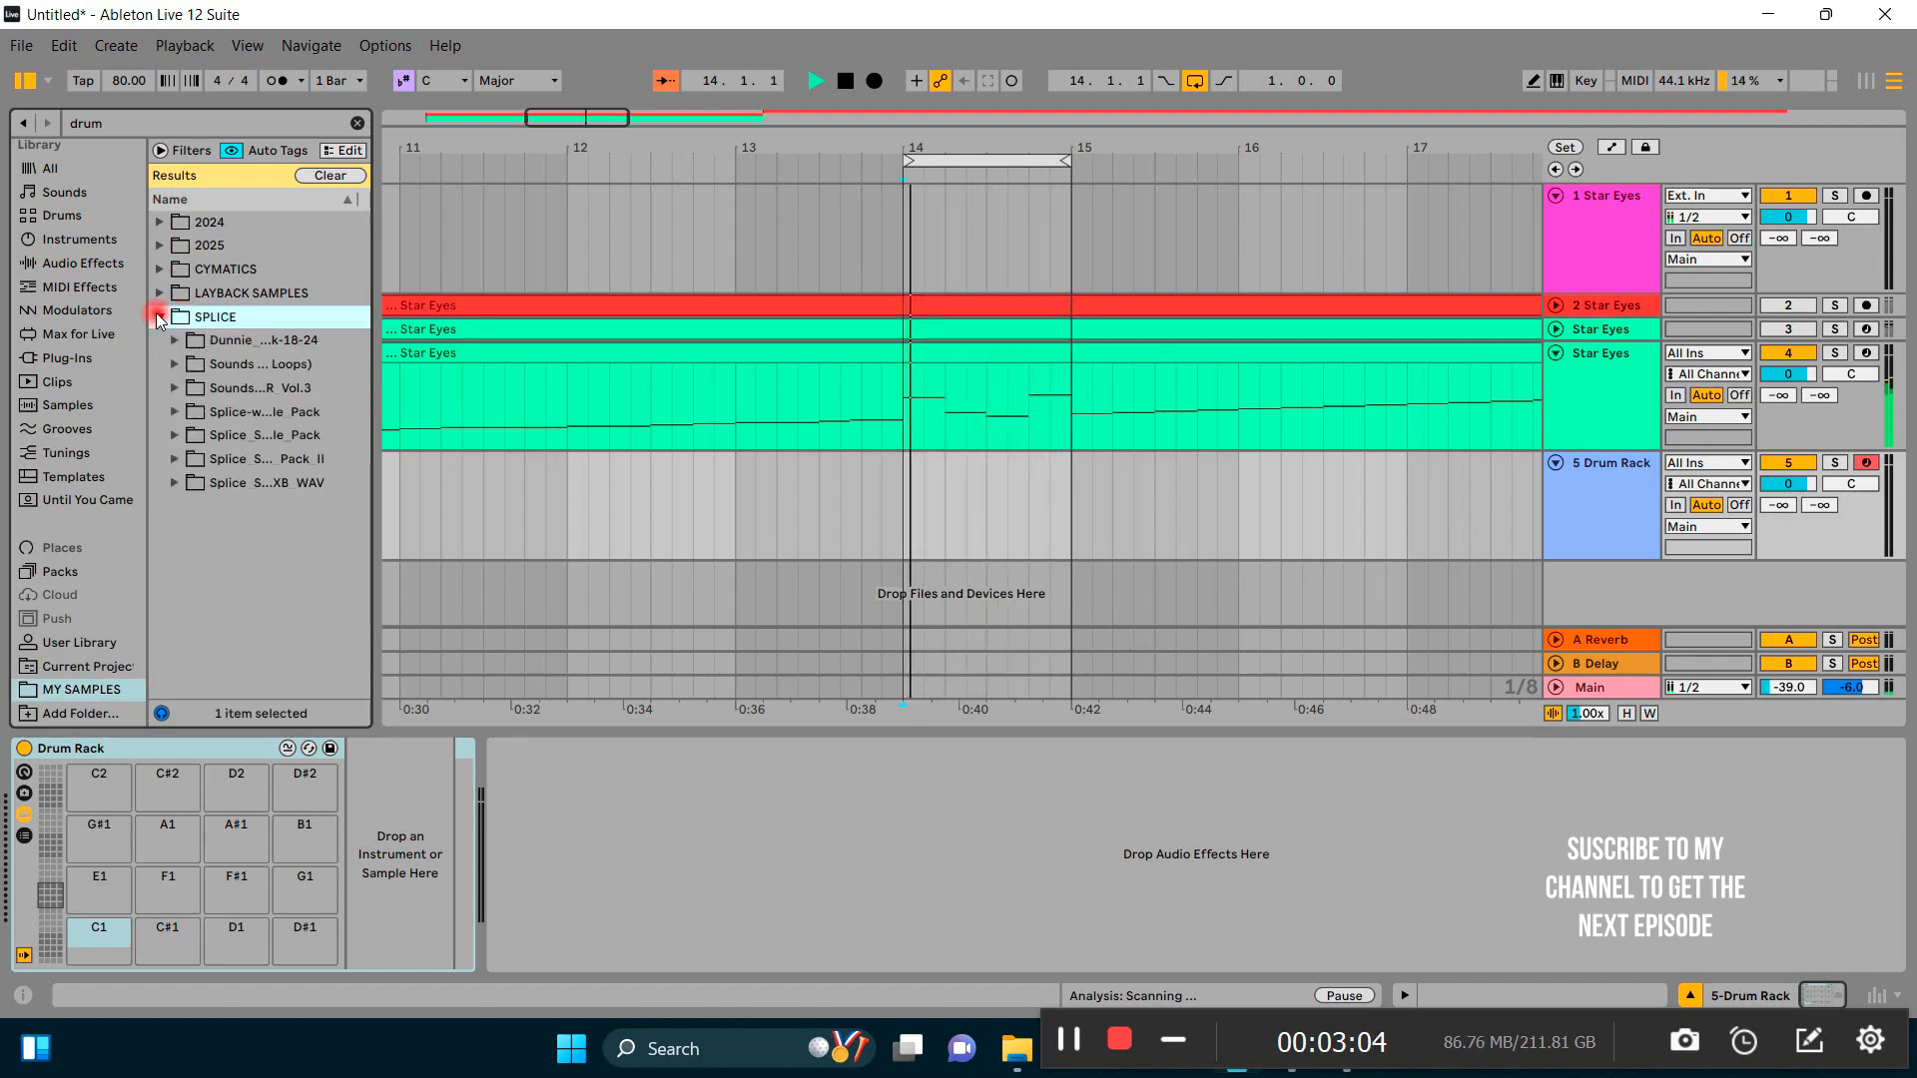
drag(373, 340, 561, 352)
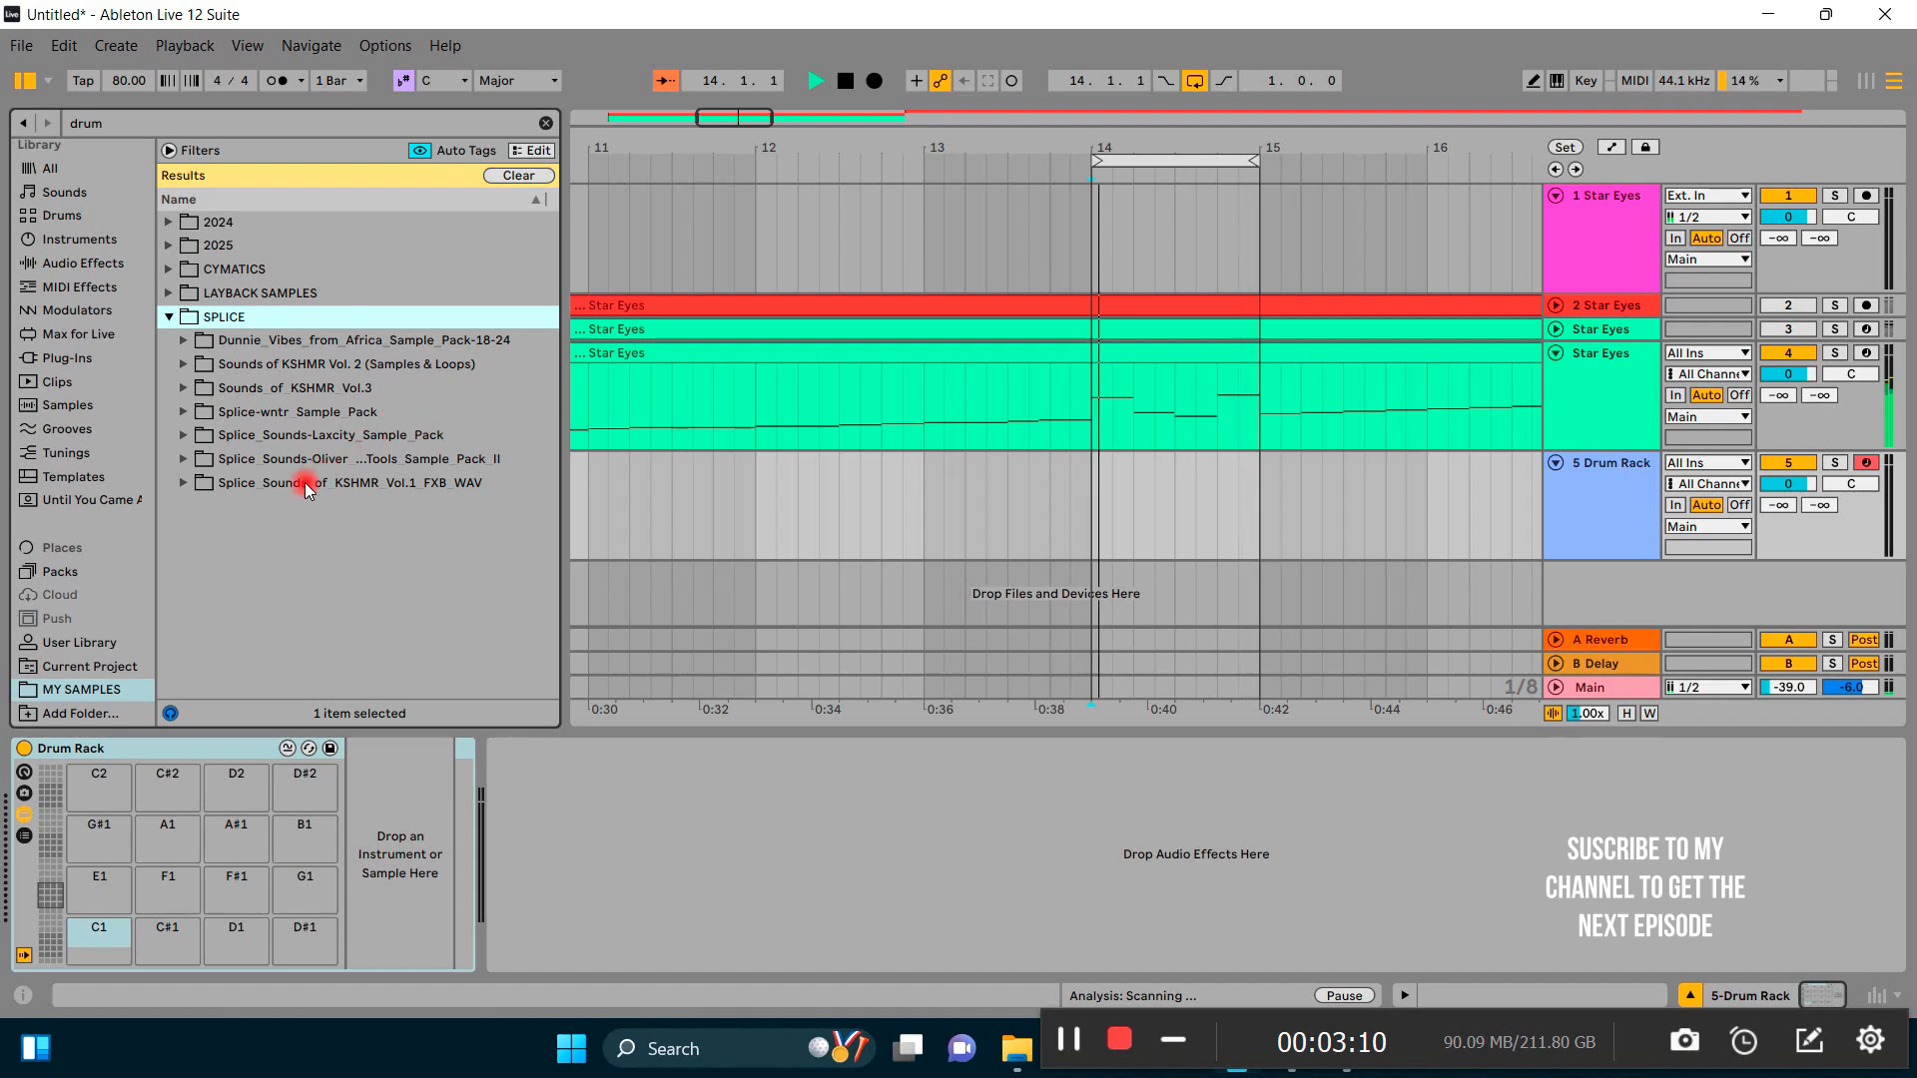
Step: Collapse the SPLICE folder and look through LAYBACK SAMPLES down to wavs and LAYBACK_DRUM_SAMPLES
click(170, 318)
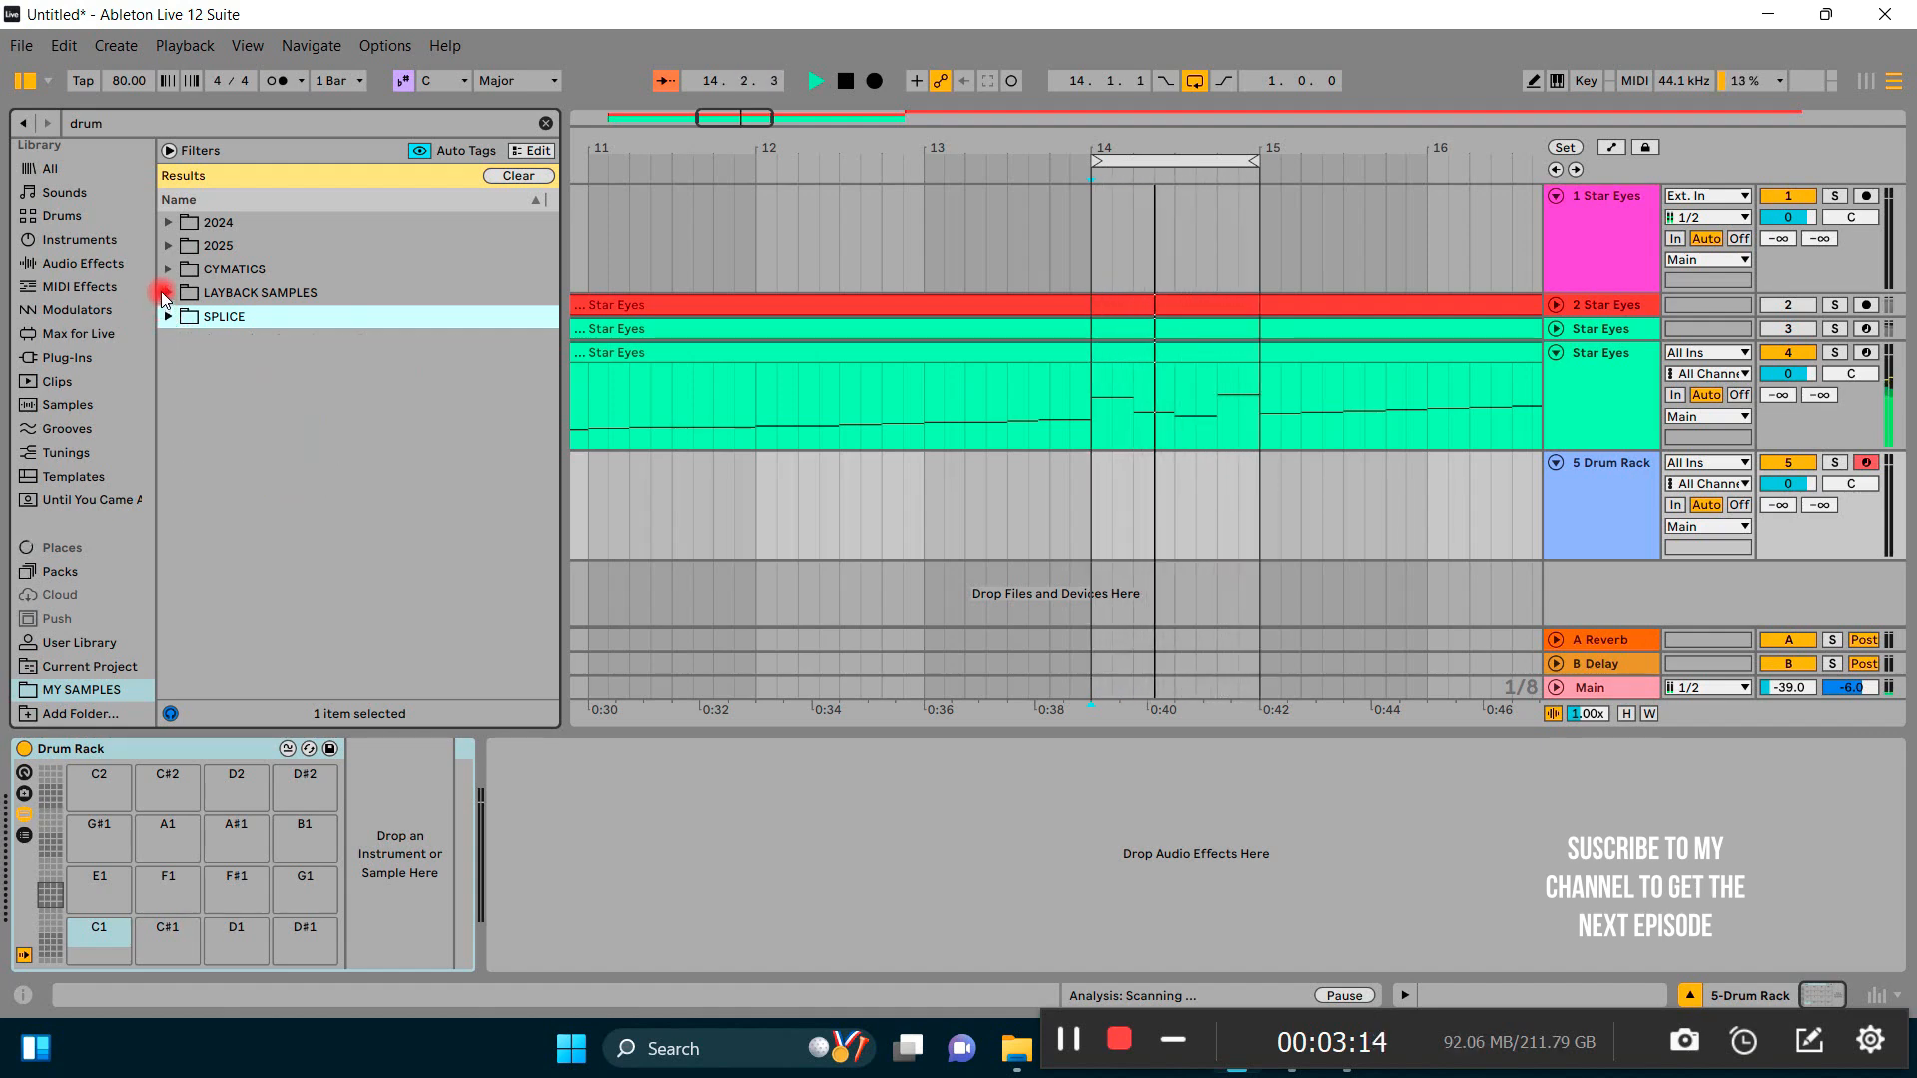
click(167, 294)
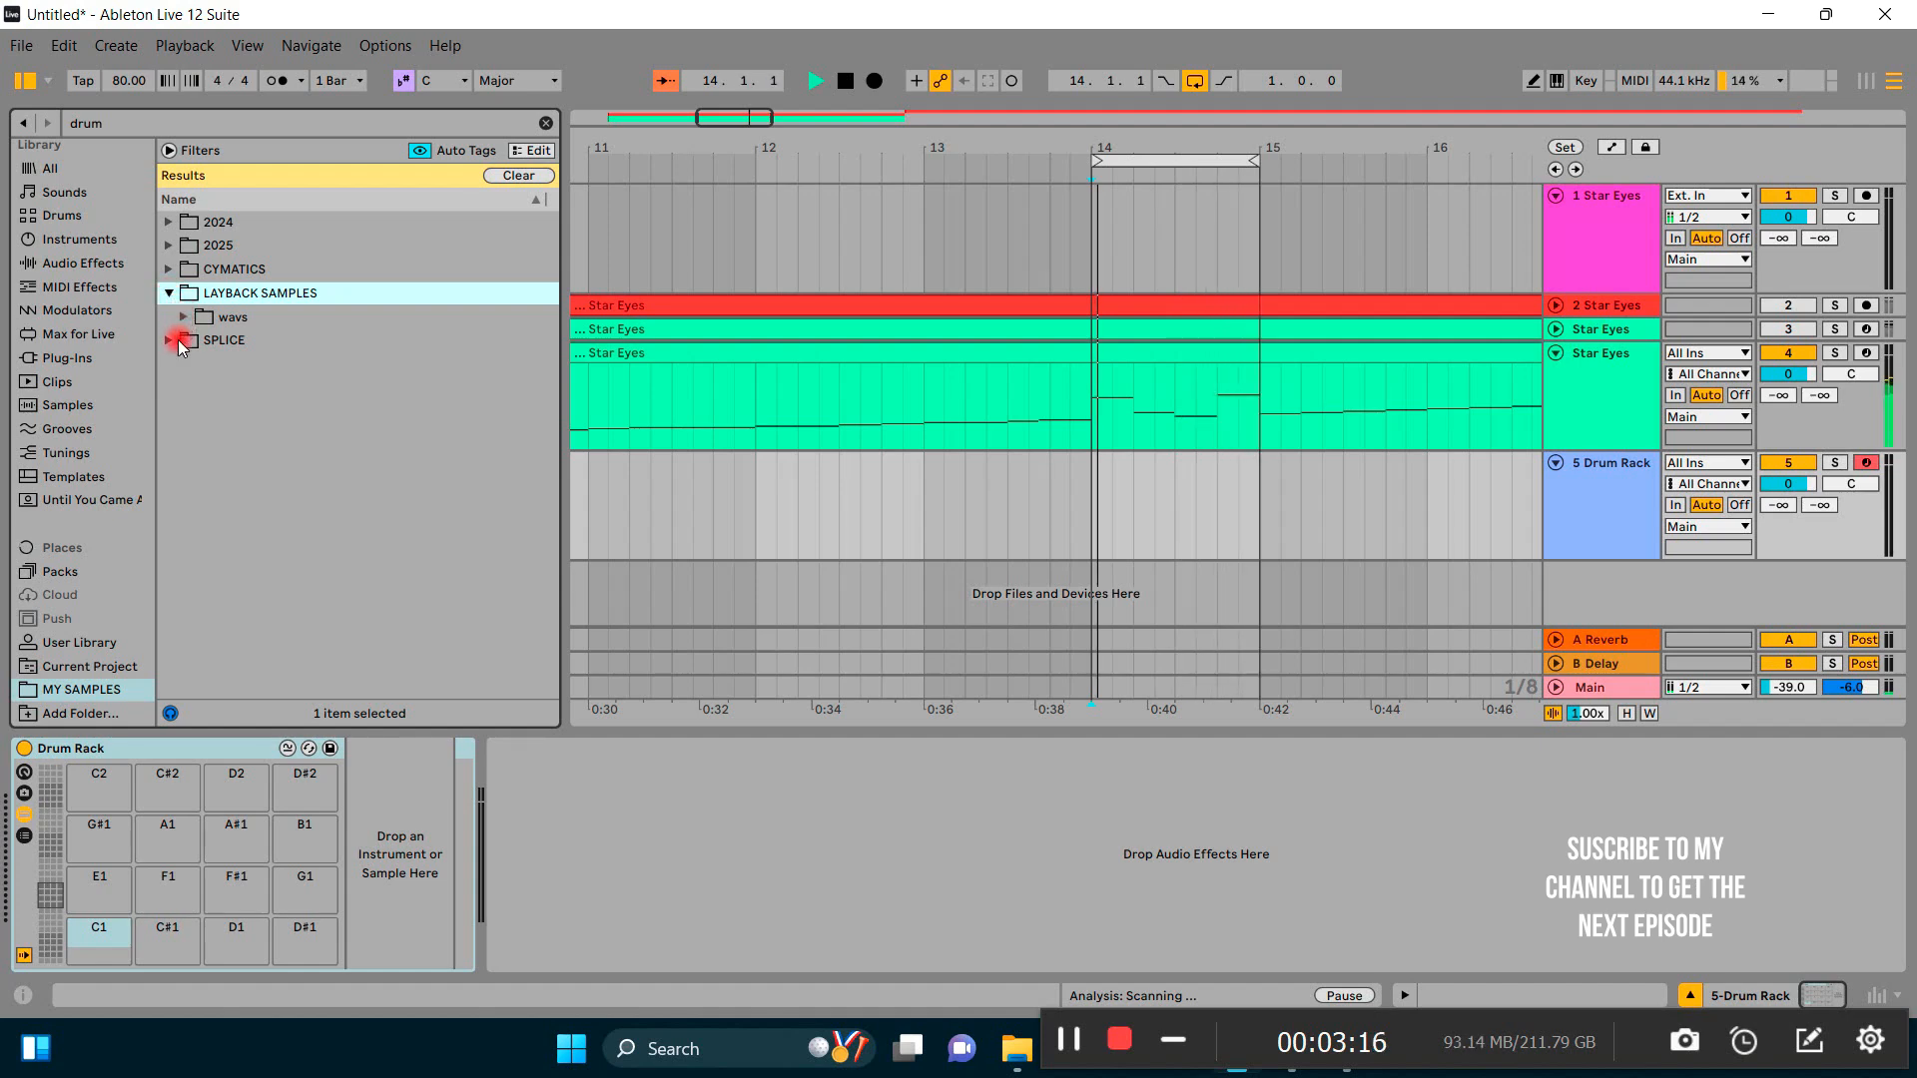
click(183, 319)
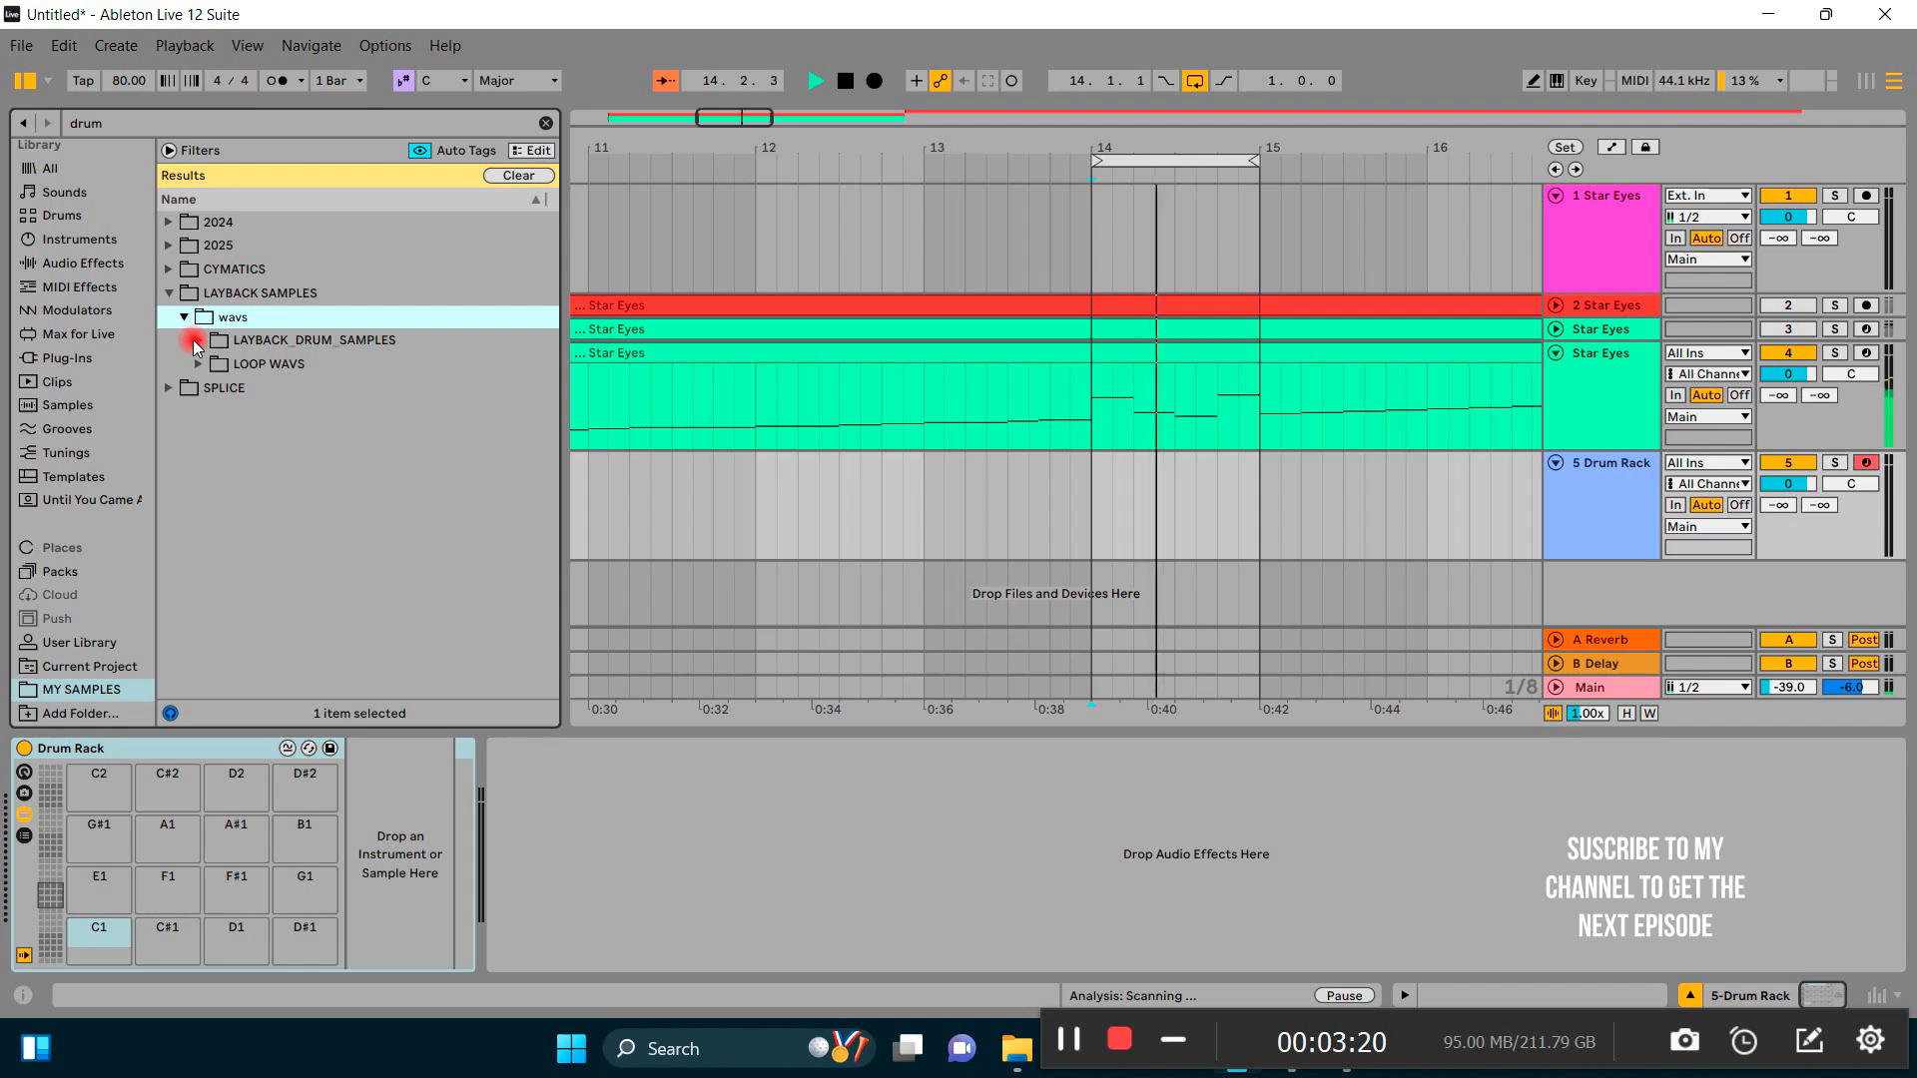
click(197, 342)
click(197, 341)
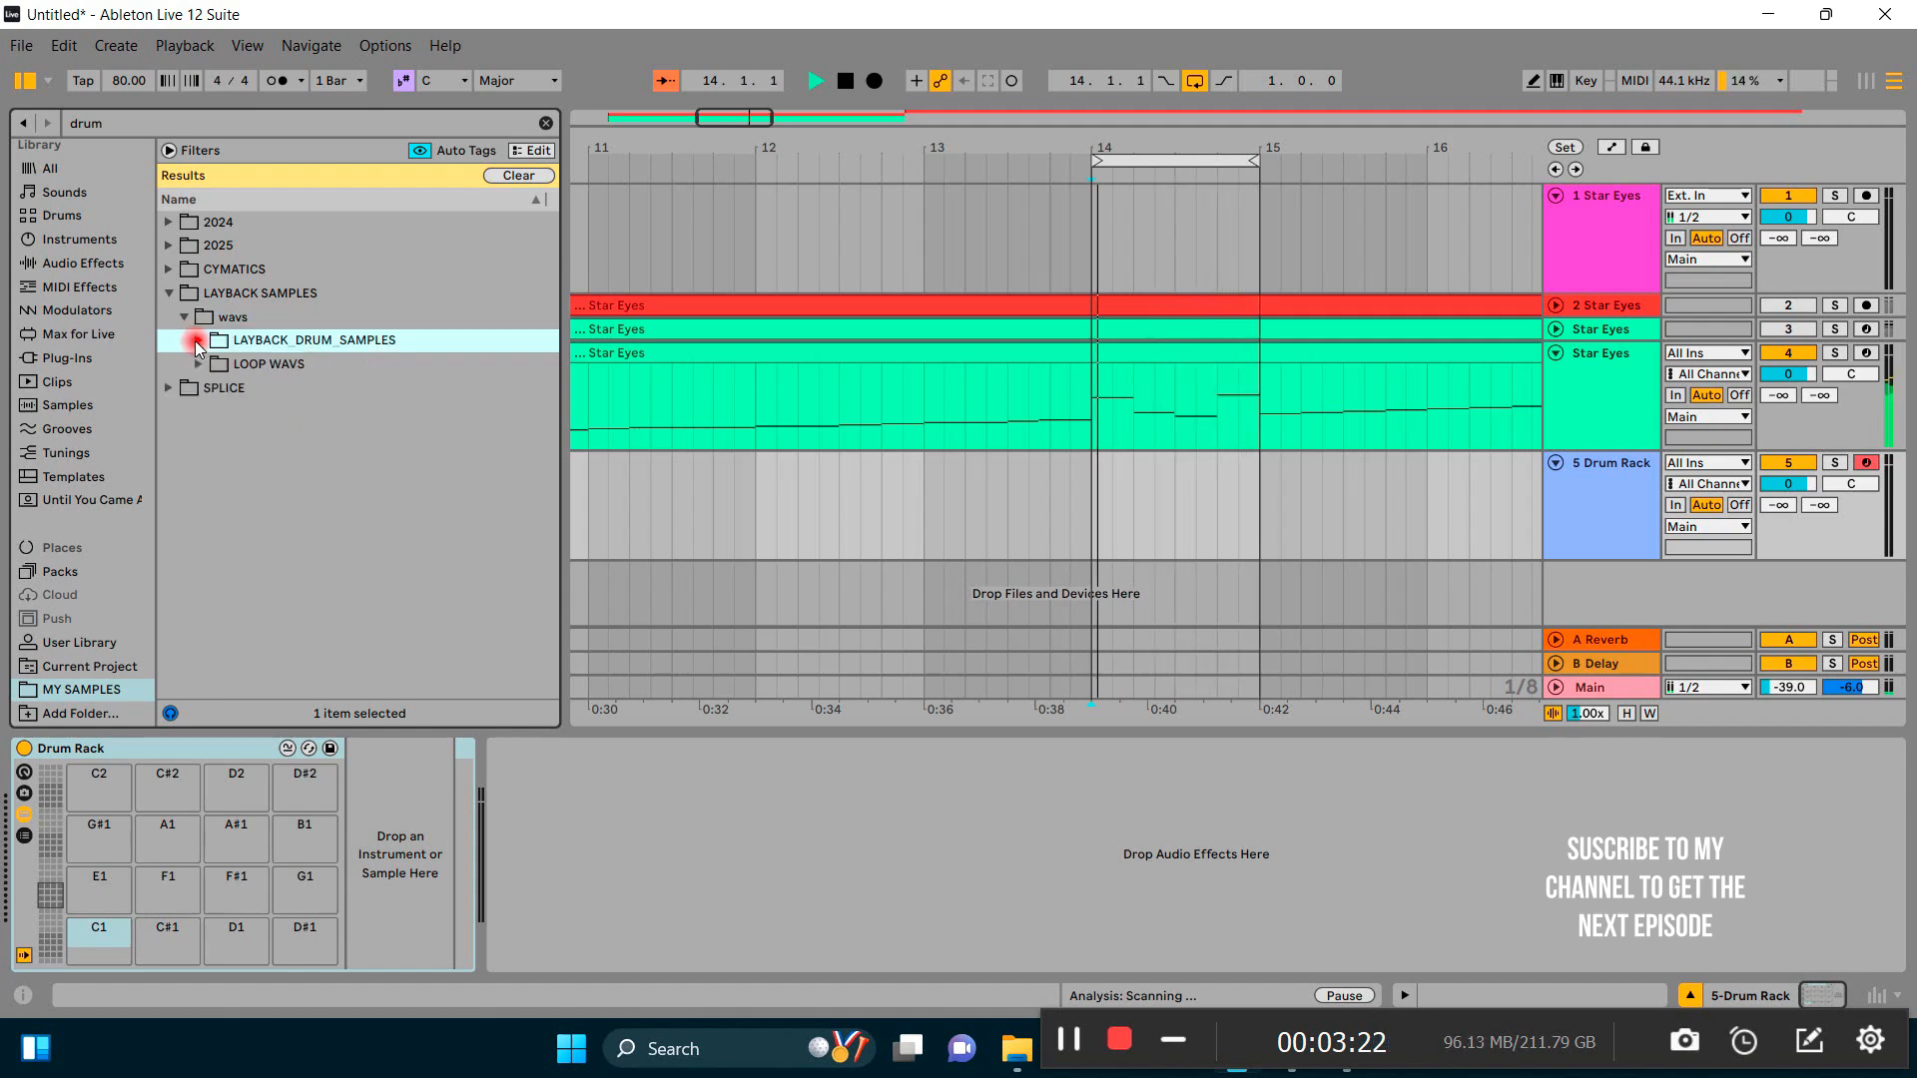
Step: Expand the CYMATICS folder and look through the Drum Loops of the Lofi Starter Pack, collapsing that loop folder again
click(172, 269)
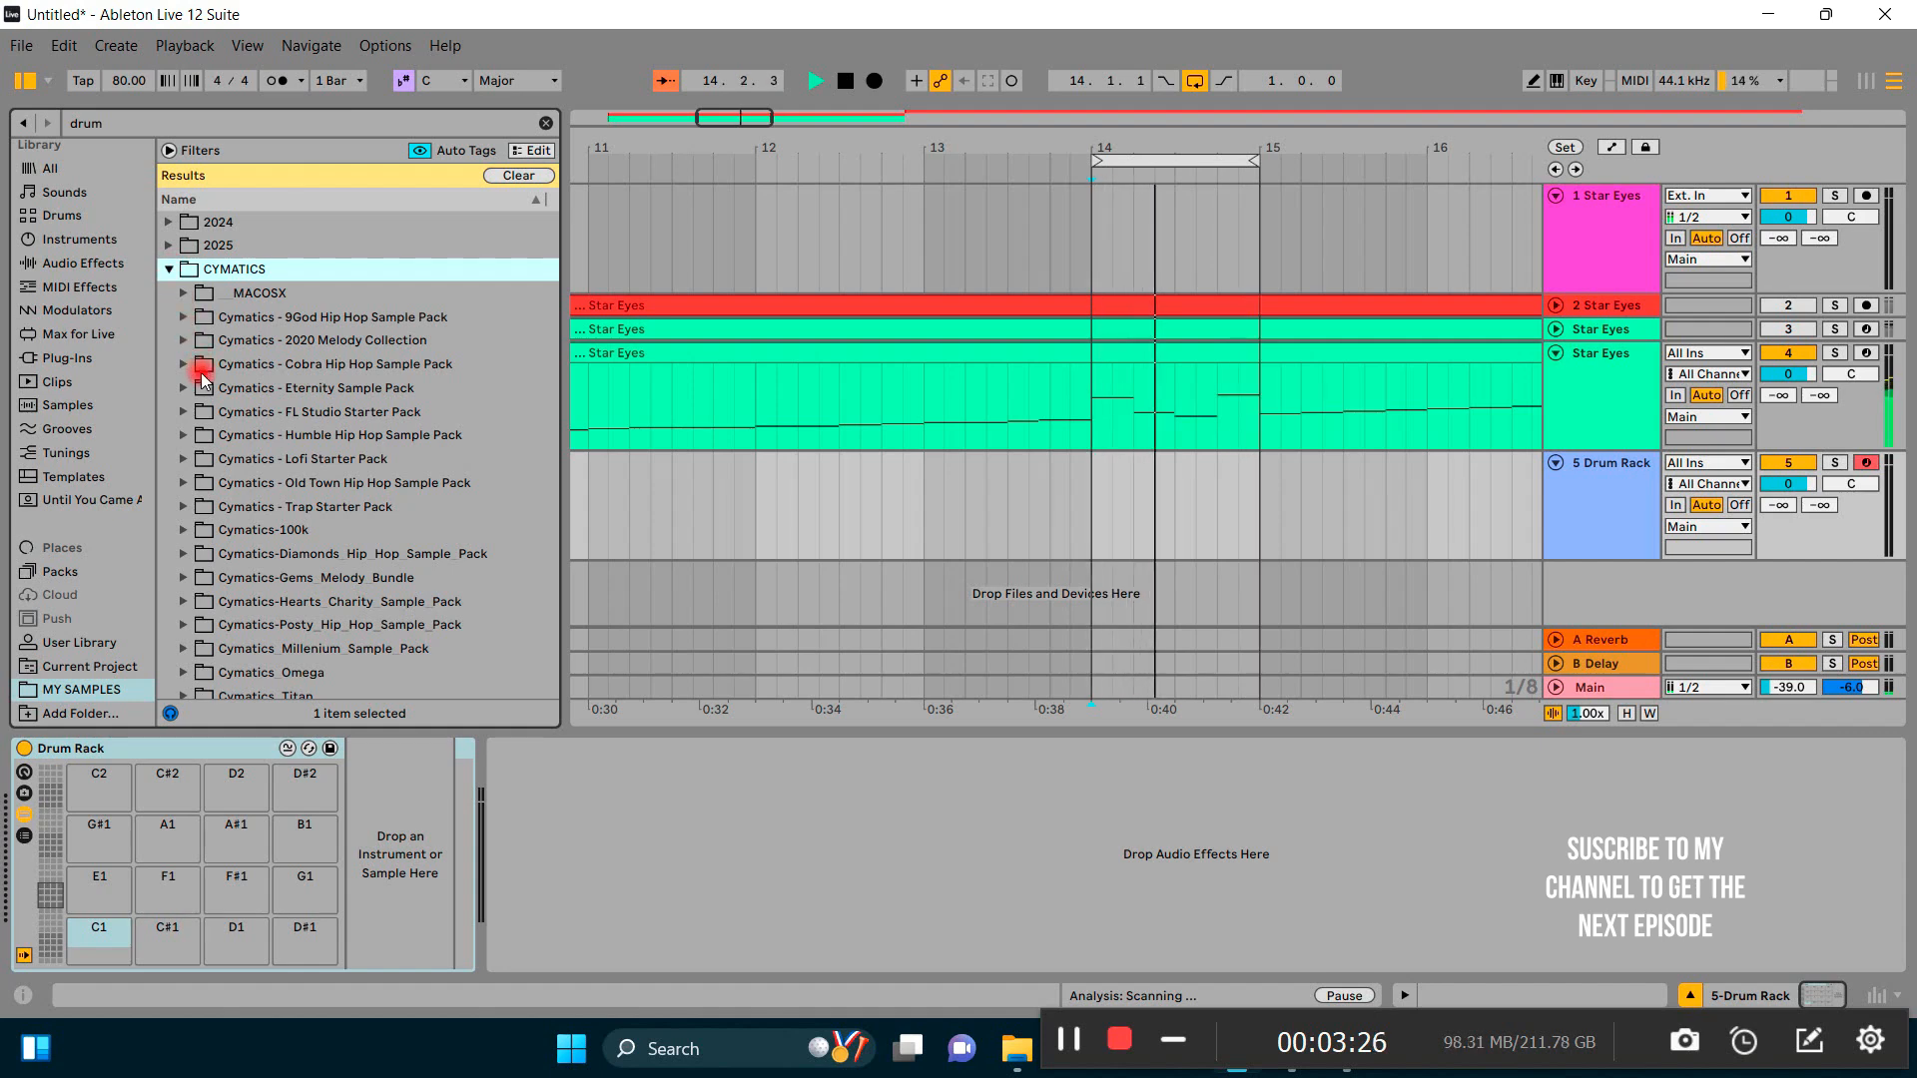
click(184, 459)
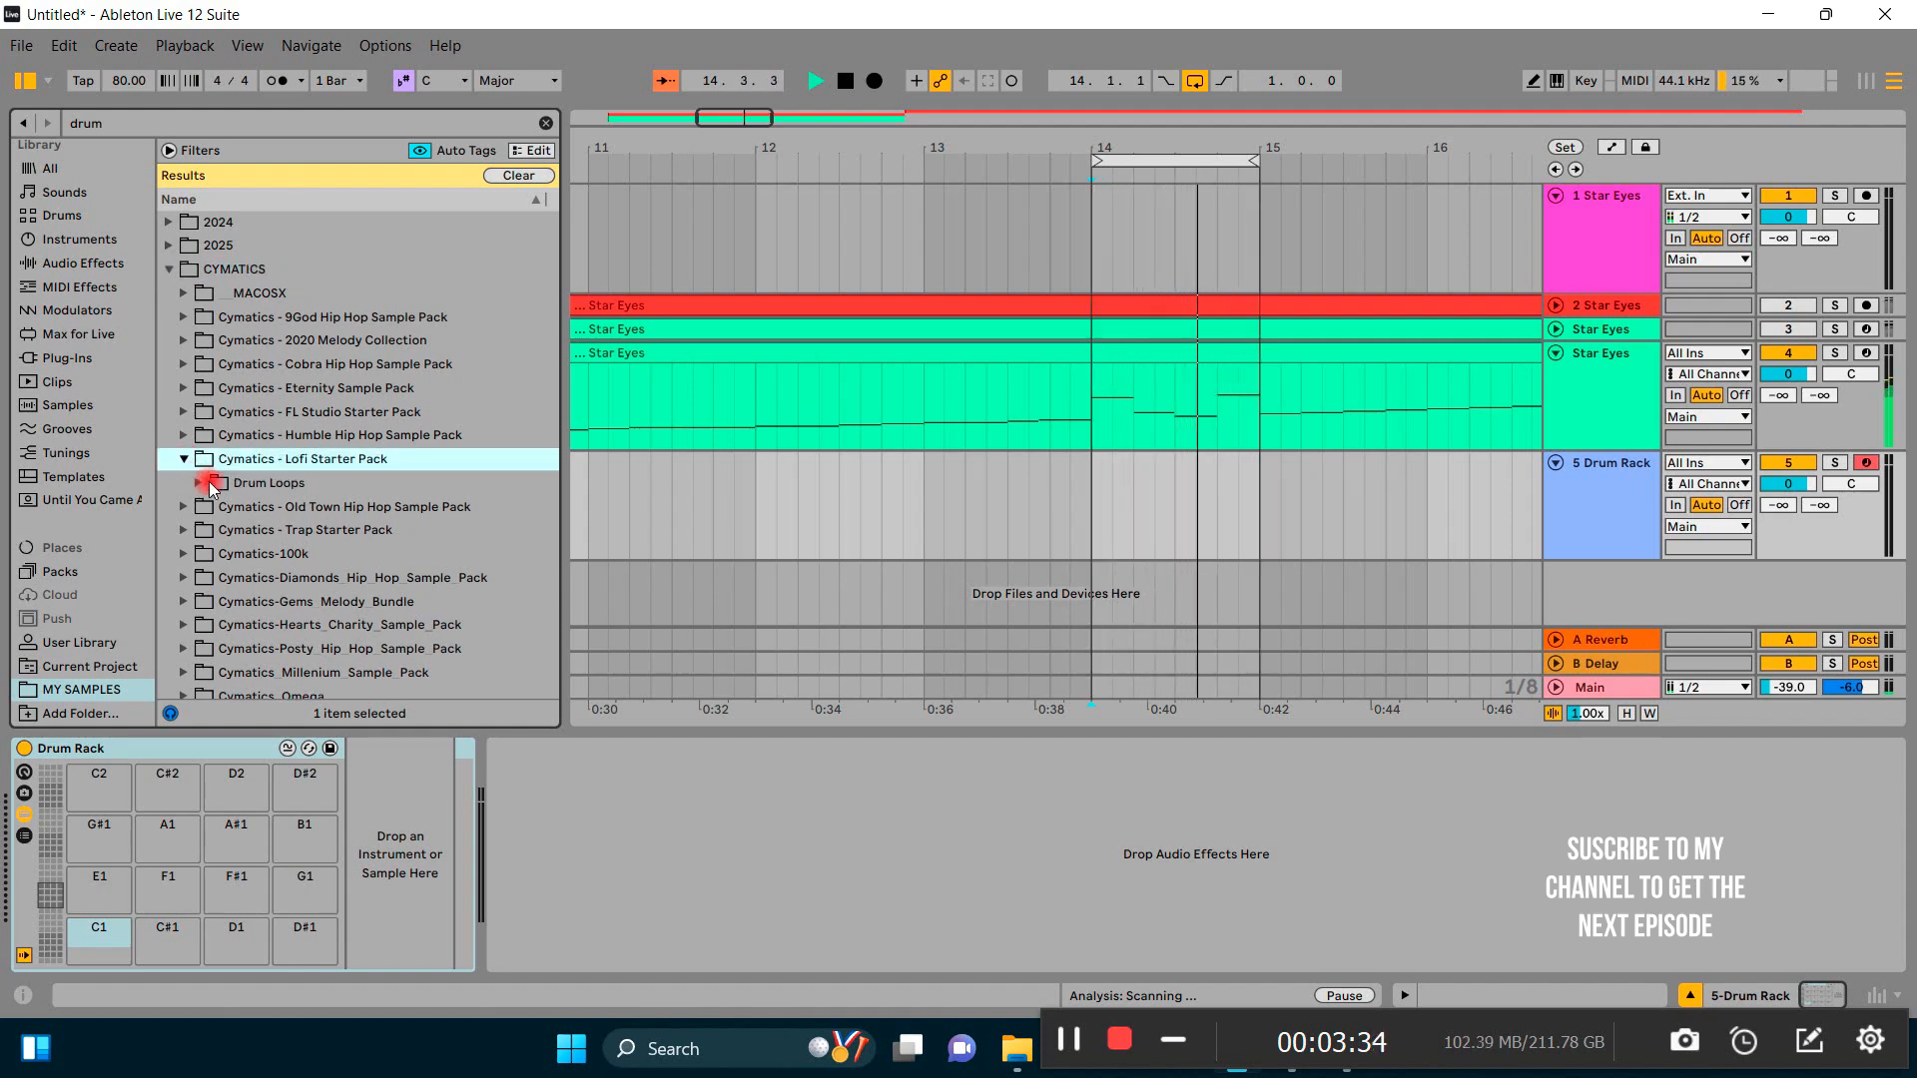
click(218, 483)
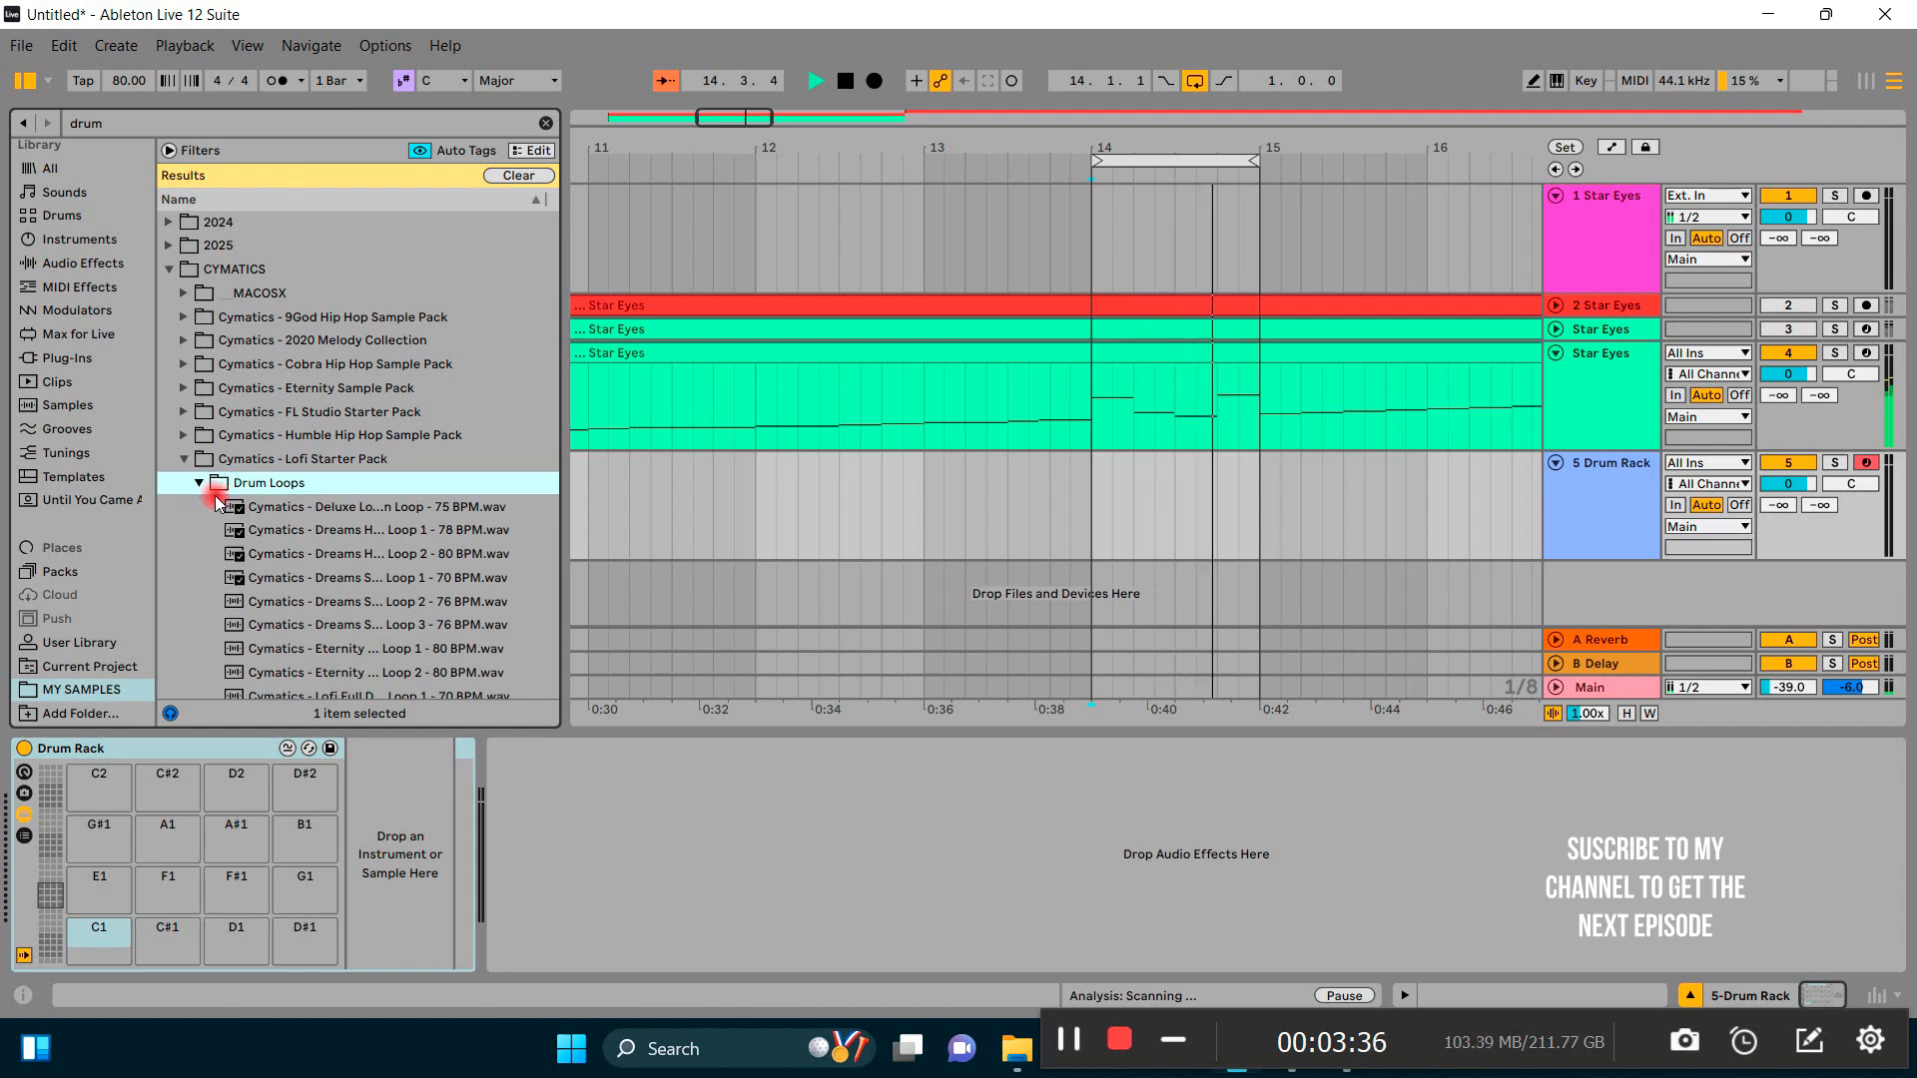
scroll(309, 494, down, 2)
scroll(312, 501, down, 1)
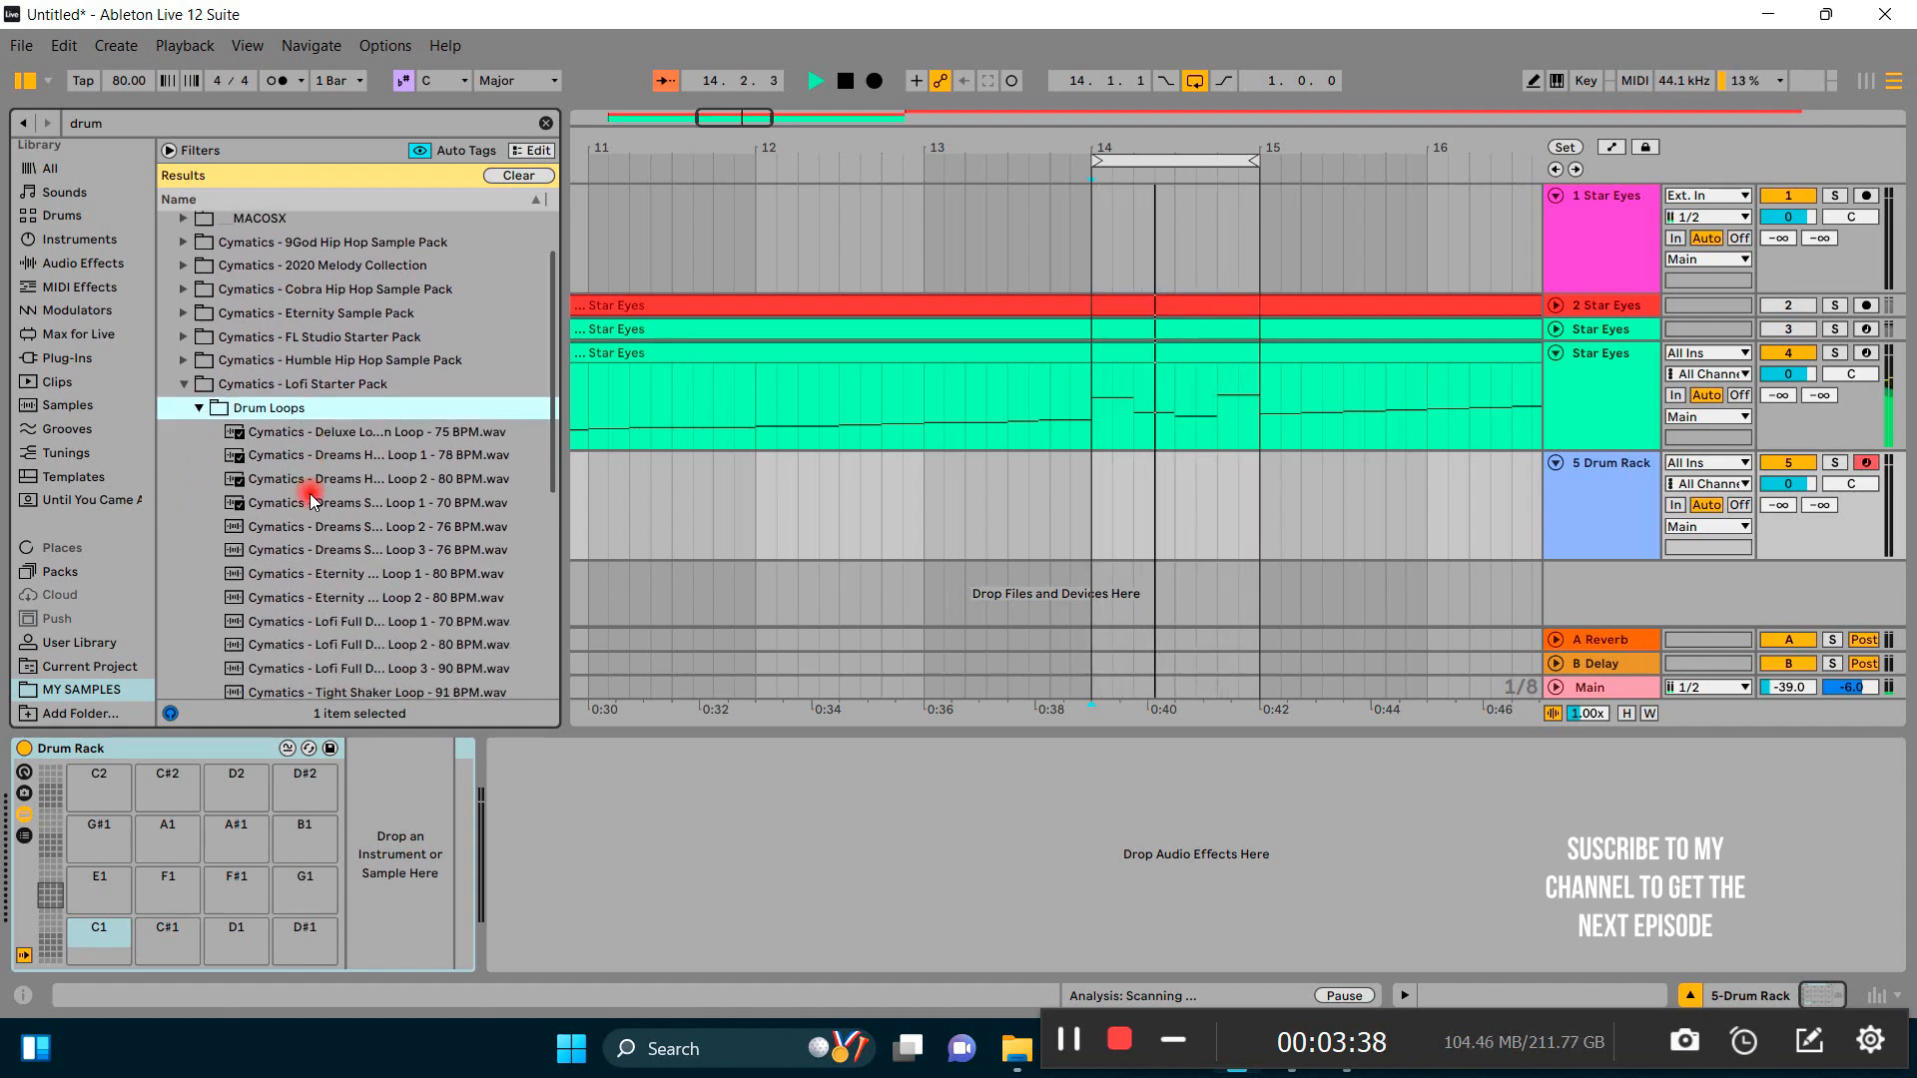
click(199, 408)
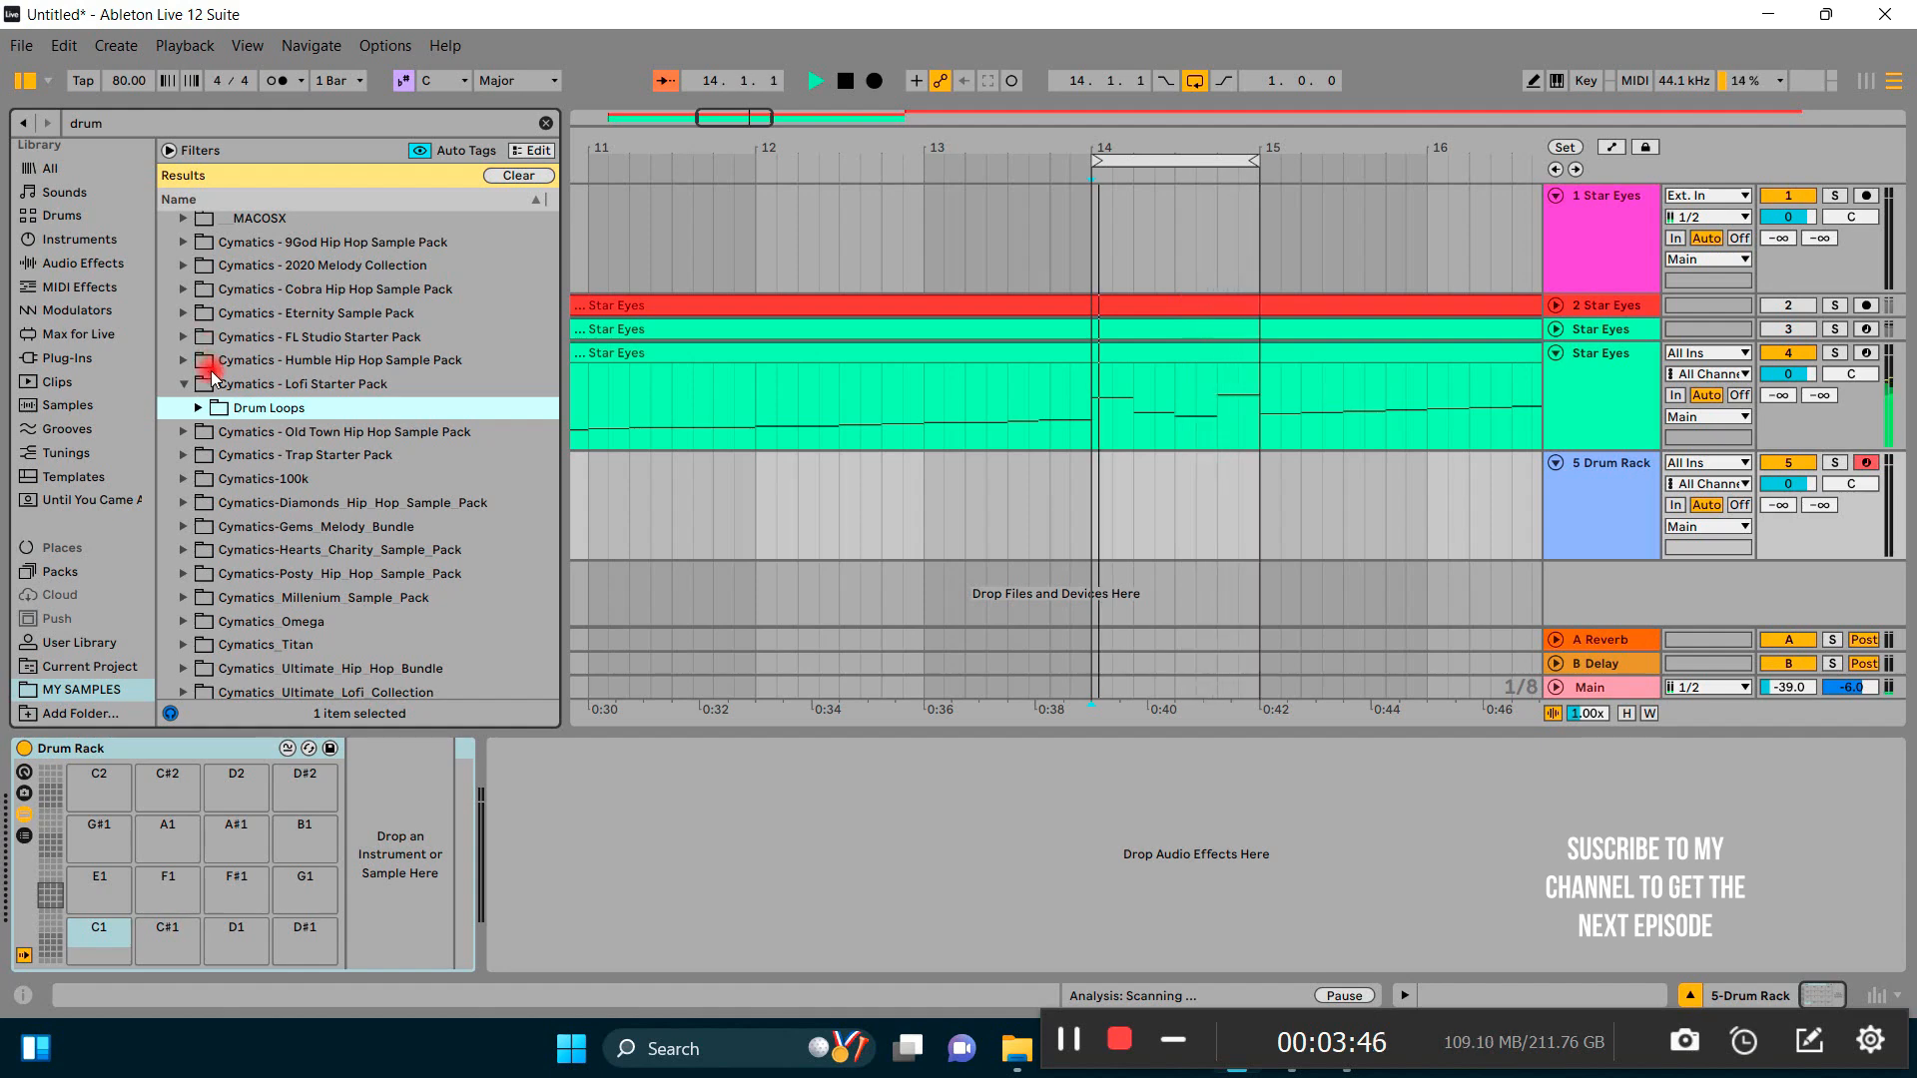
Step: Open the Kicks folder under Drums - One Shots in the Cymatics - Humble Hip Hop Sample Pack
scroll(211, 370, up, 1)
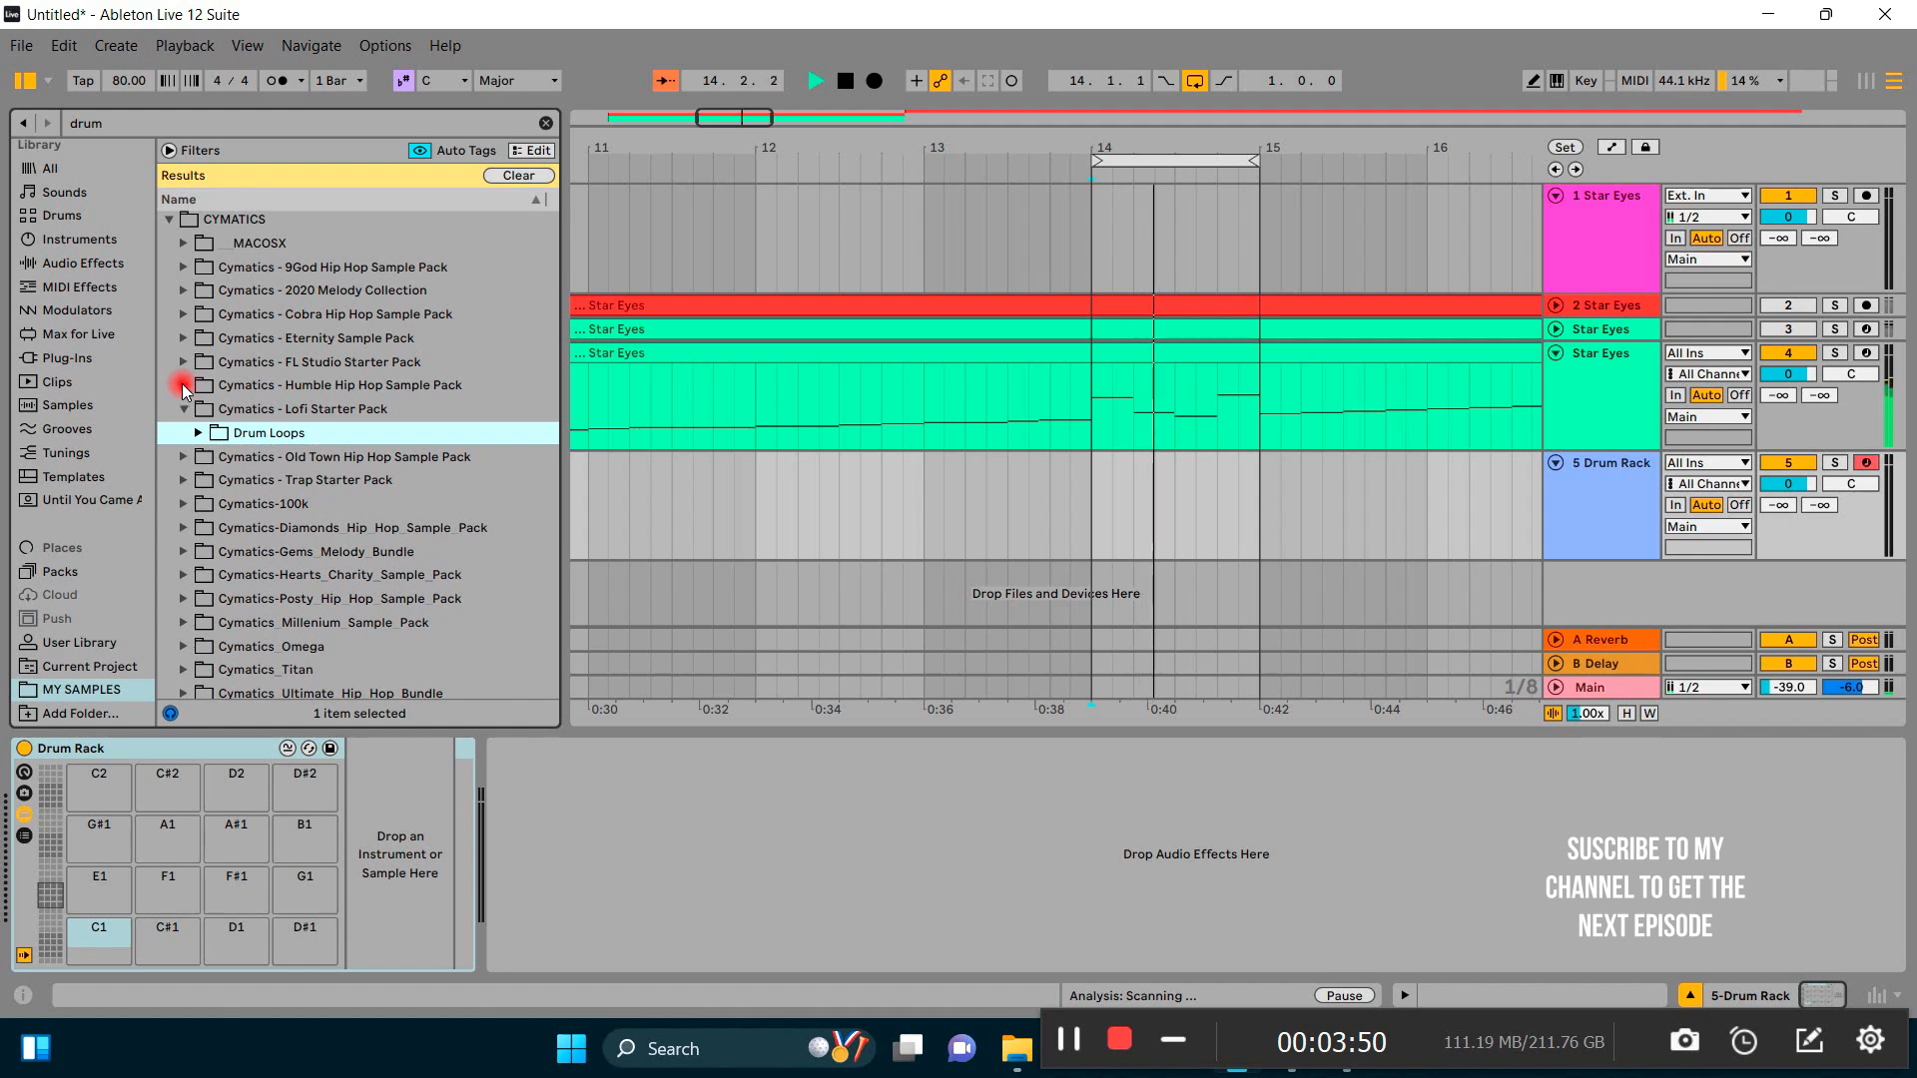
click(185, 387)
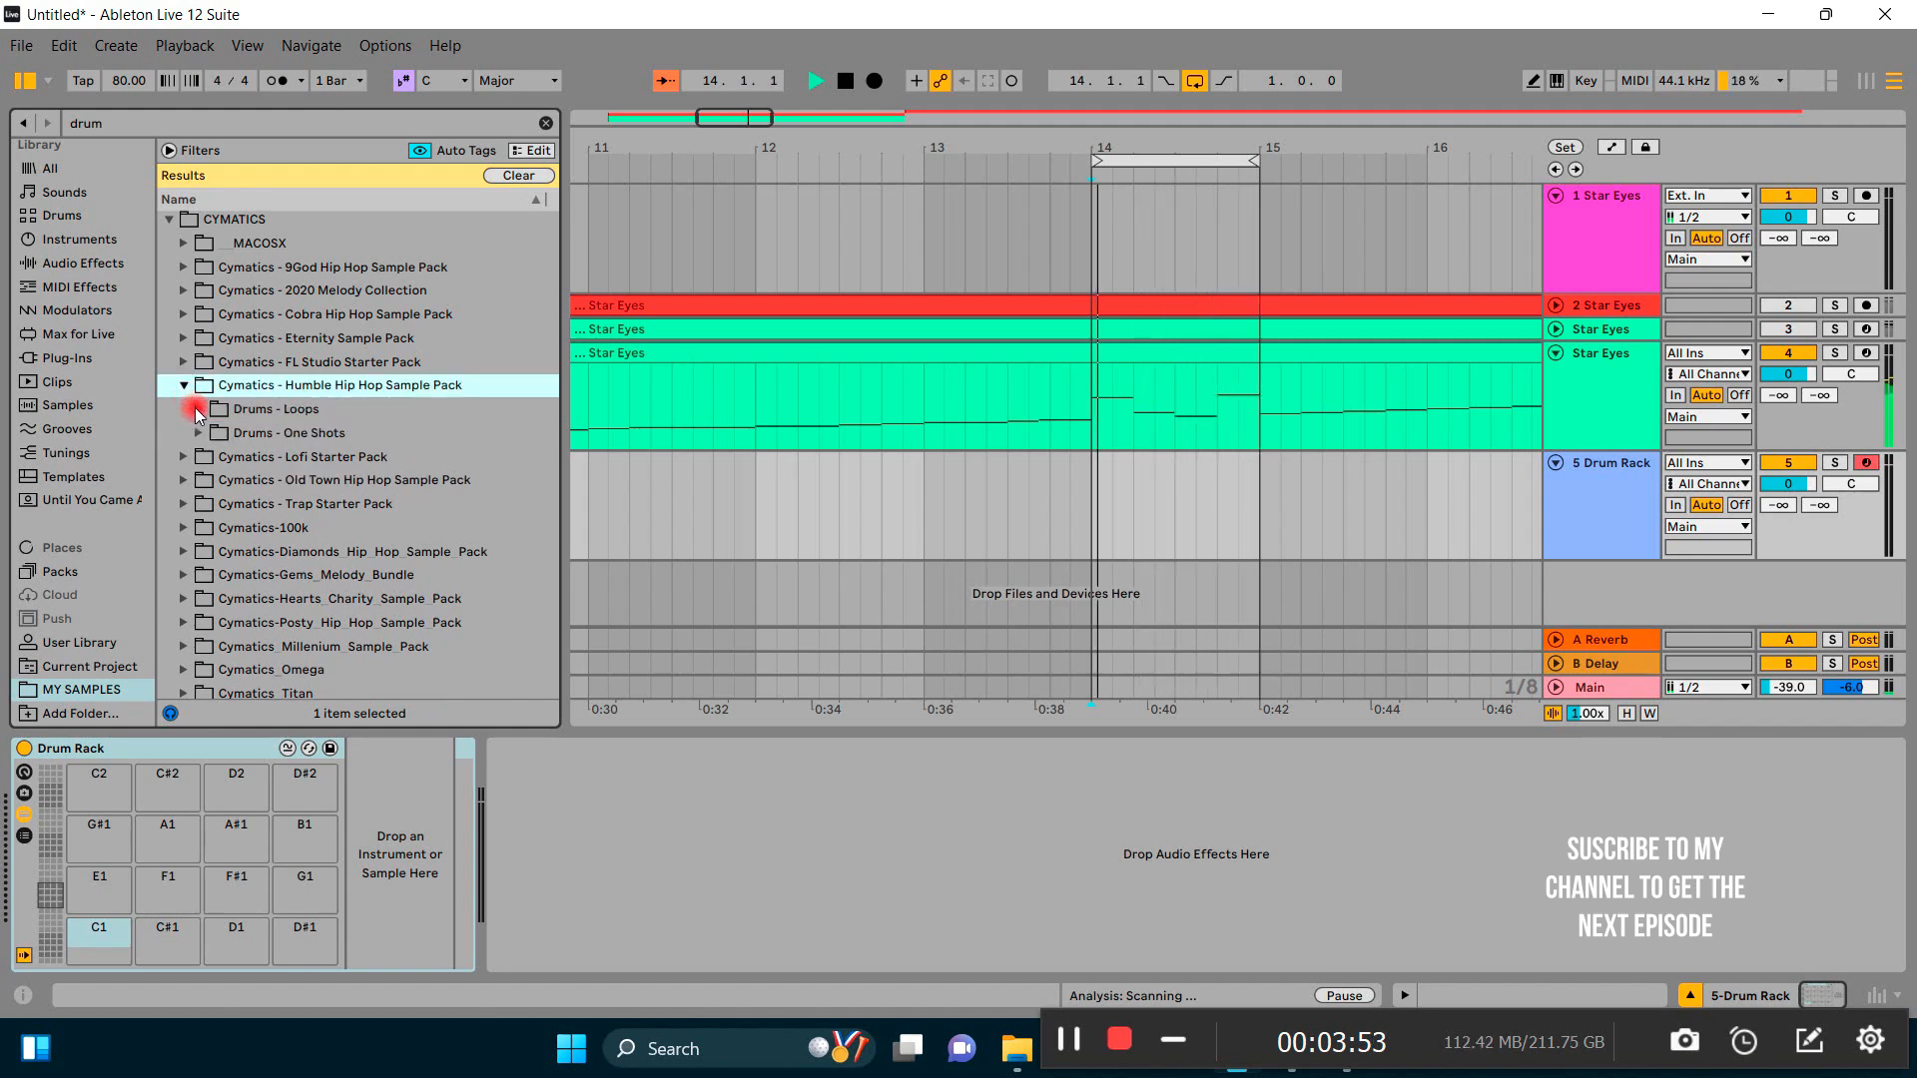
click(199, 434)
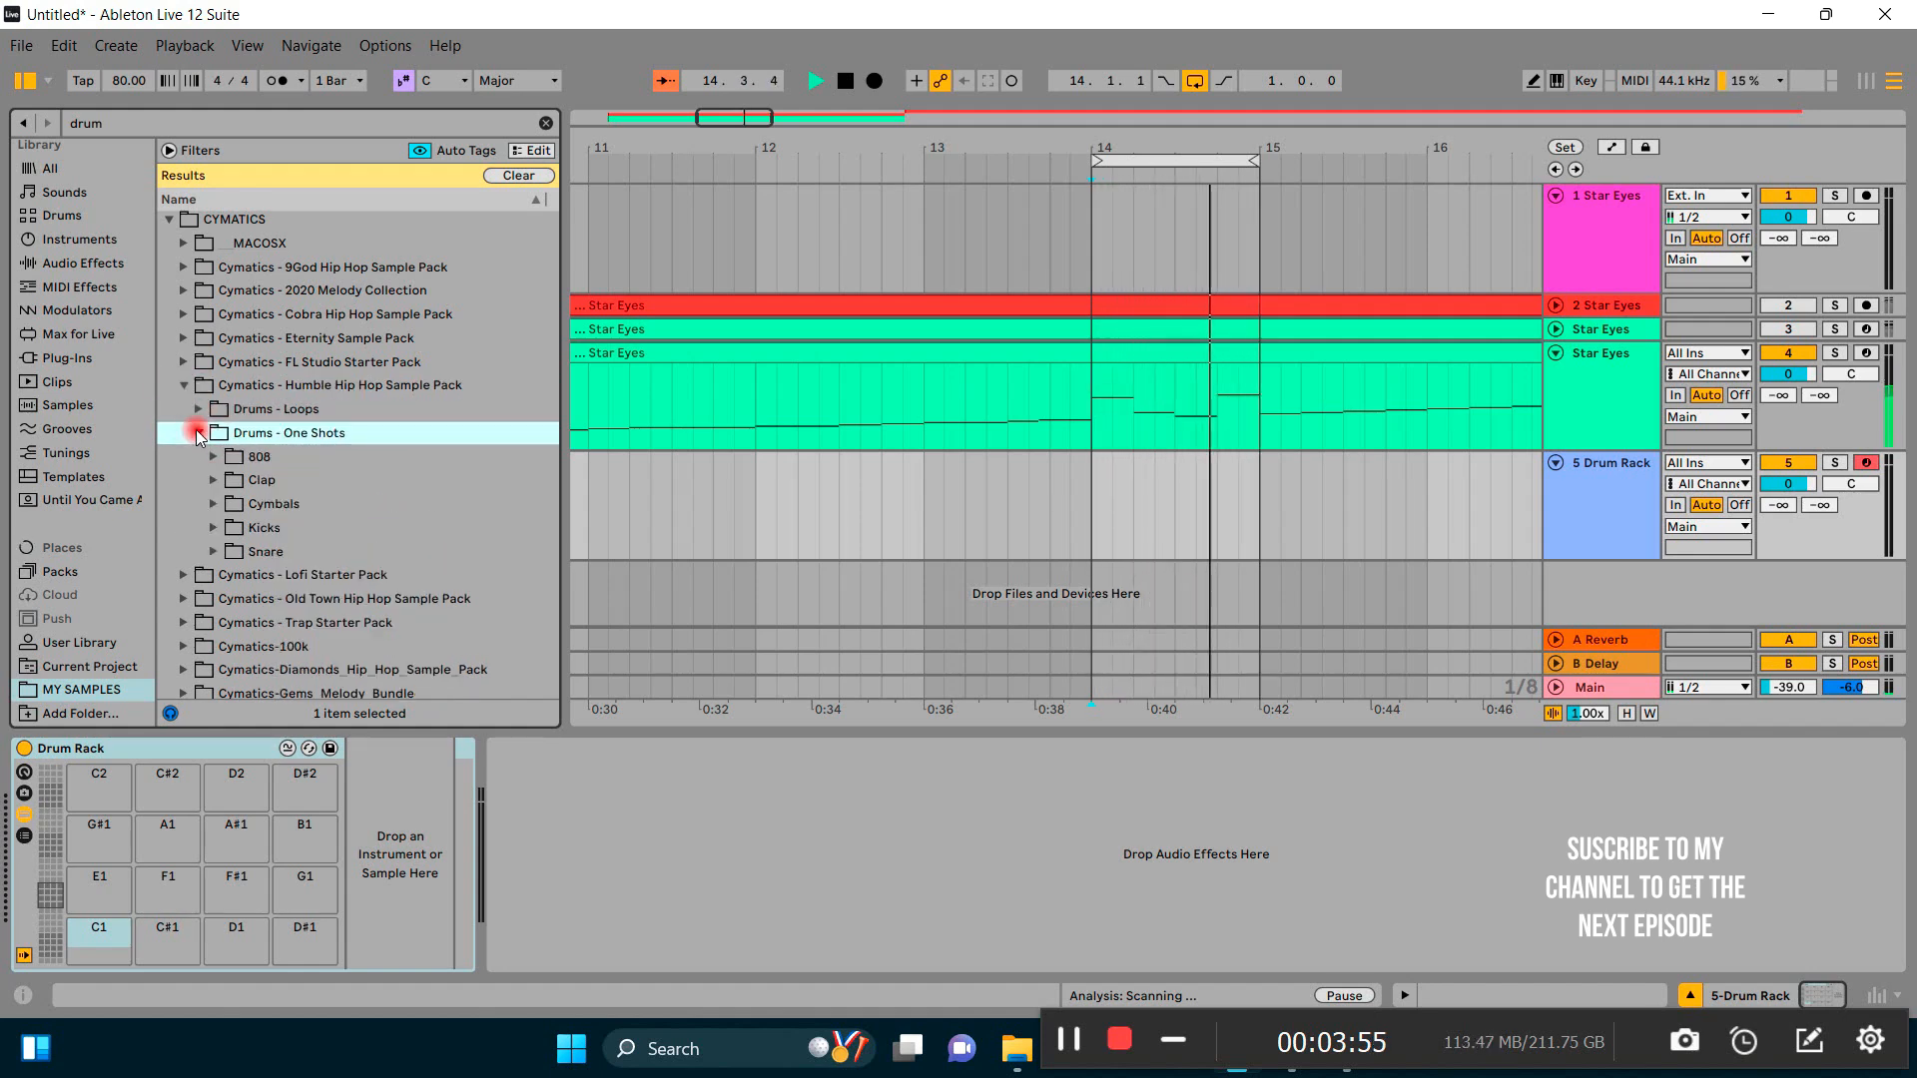
click(213, 528)
Step: Audition the Humble kick samples from Friday Kick through You Kick and collapse the Kicks folder
click(338, 560)
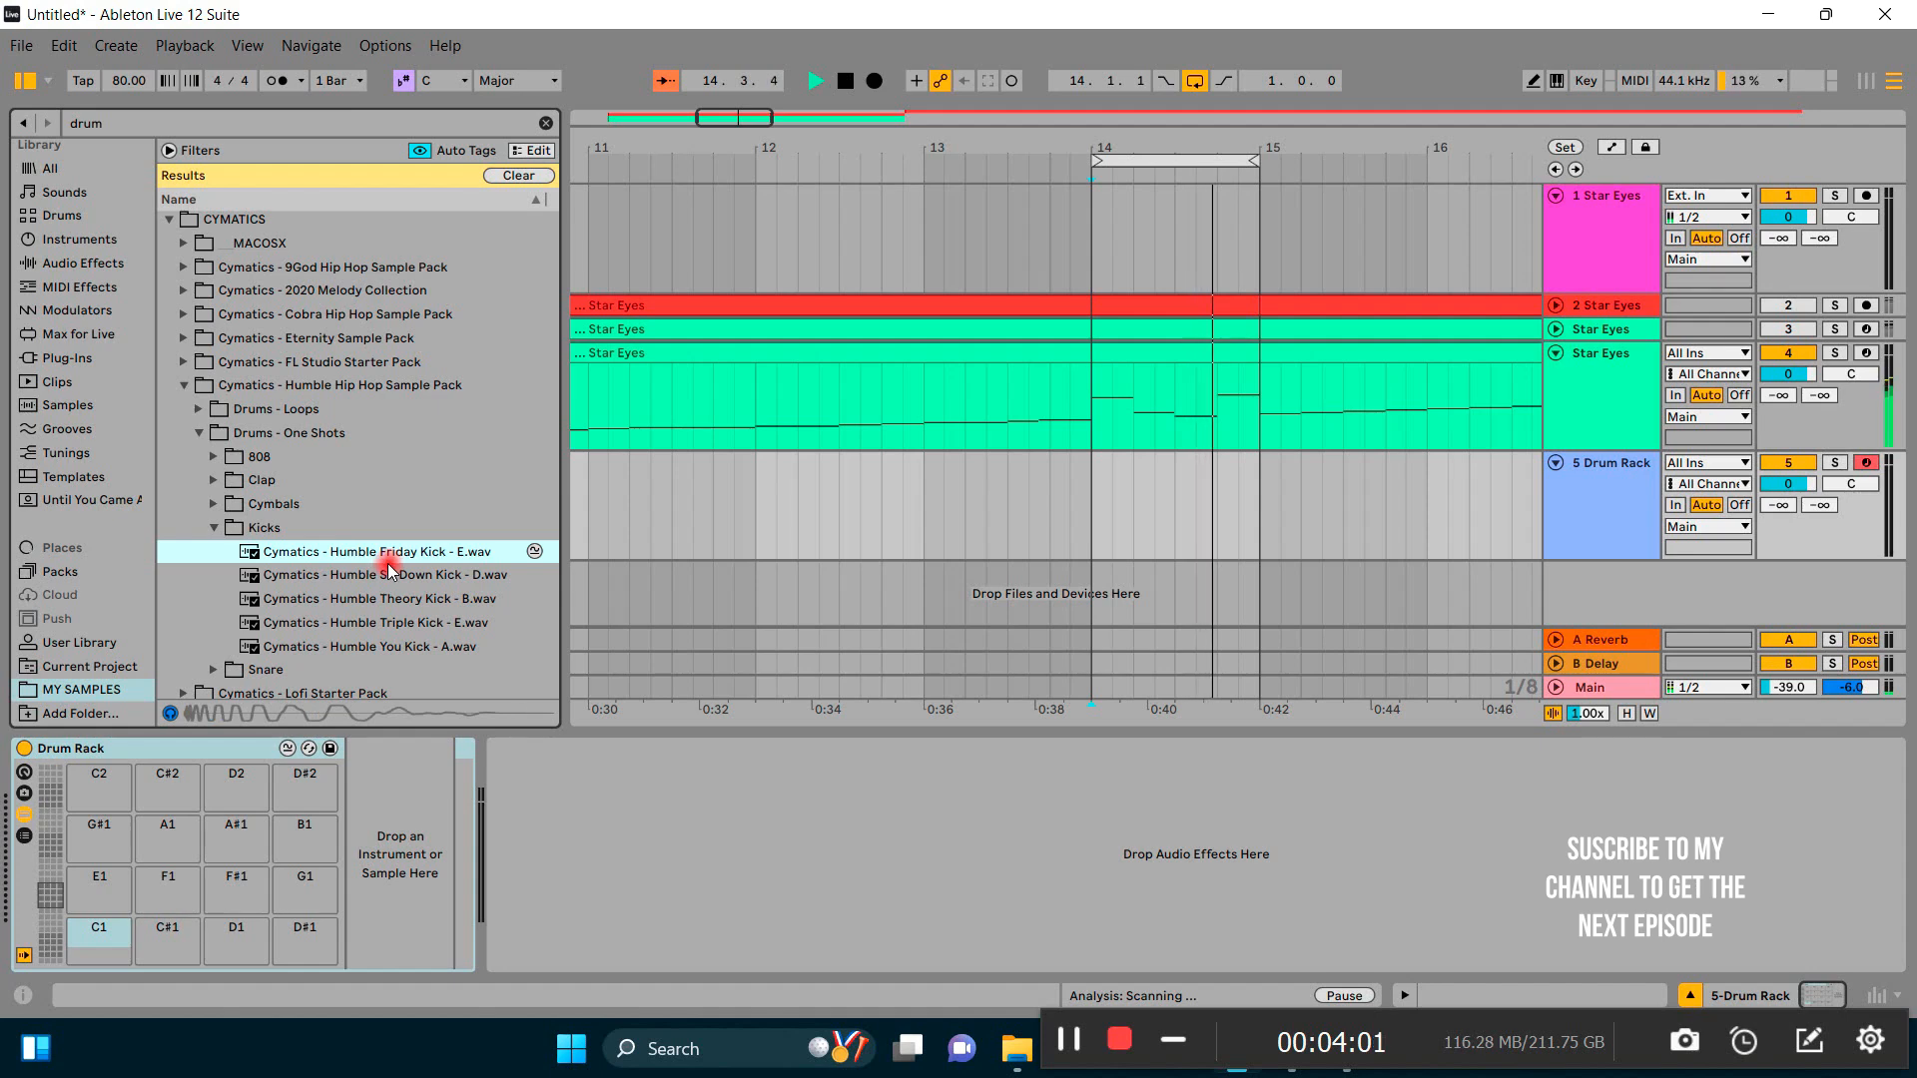
click(380, 577)
click(376, 597)
scroll(375, 597, down, 3)
click(376, 548)
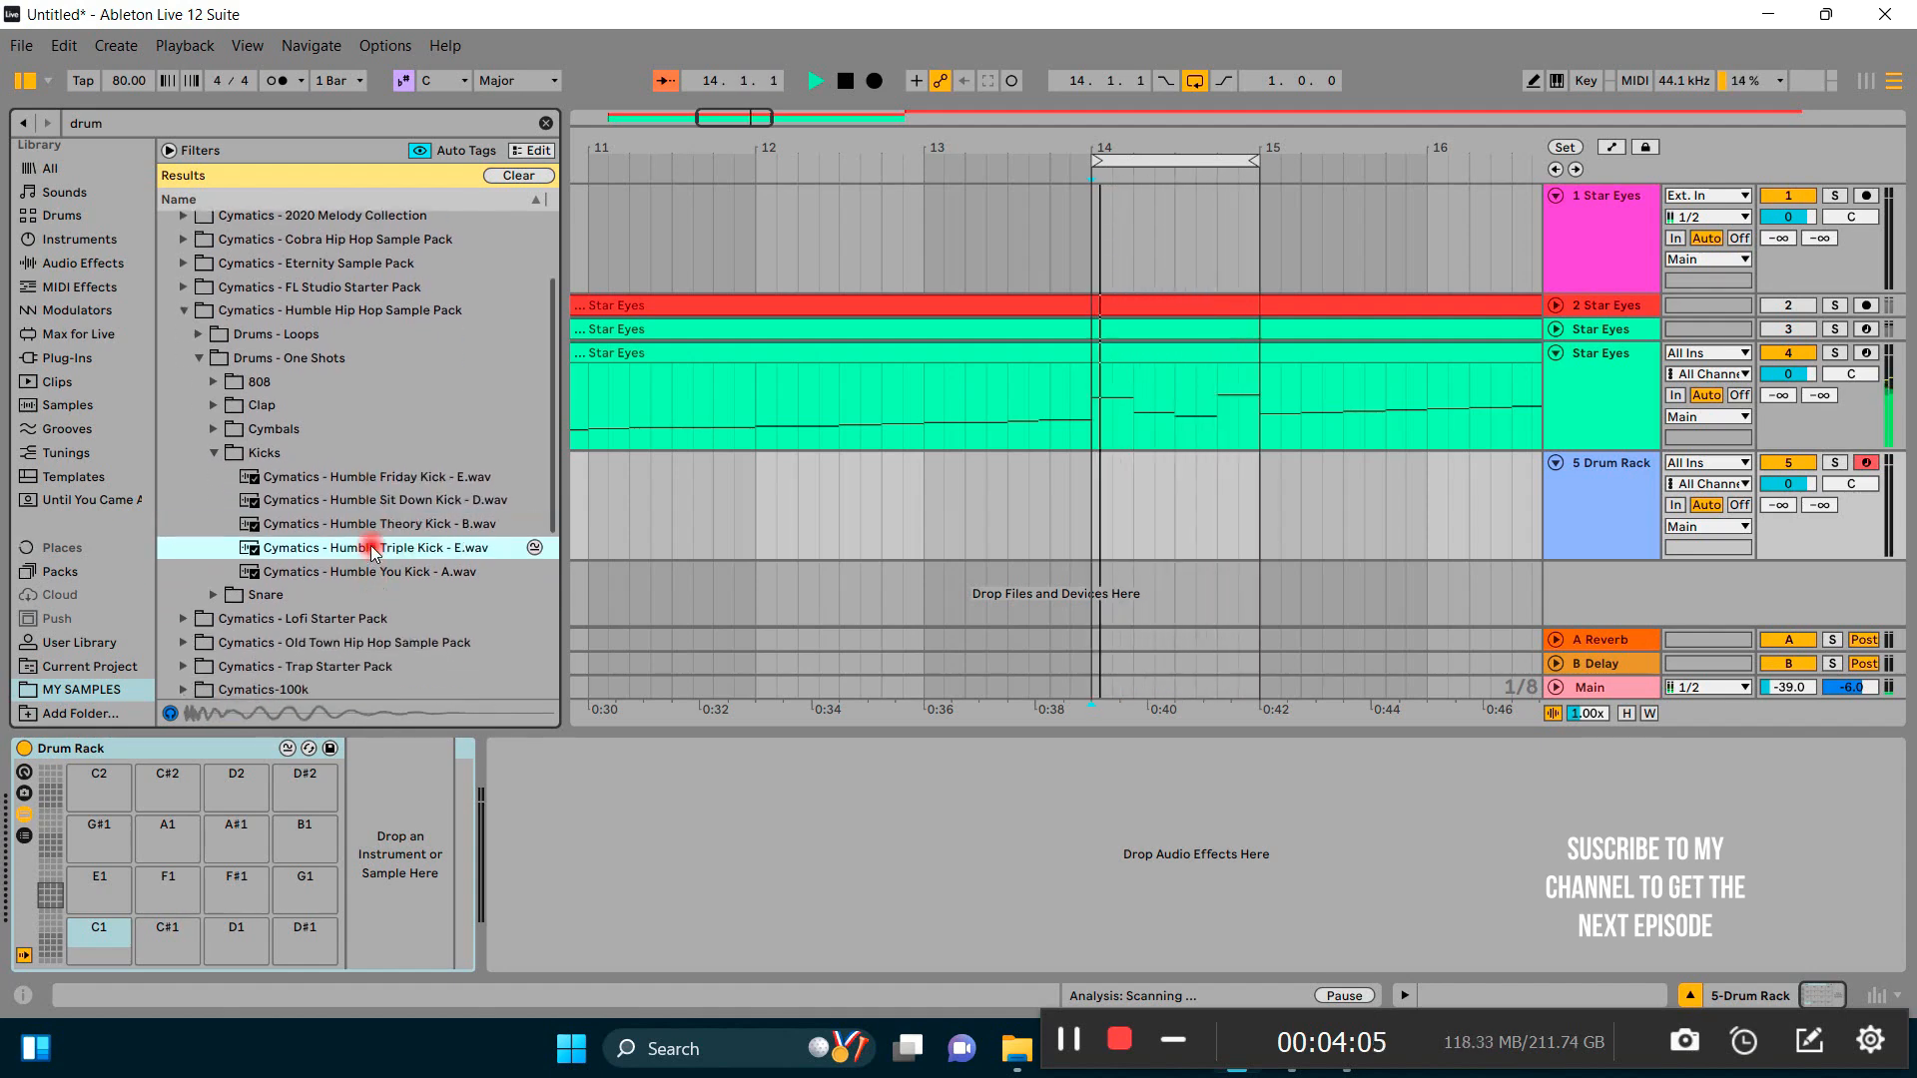
click(371, 573)
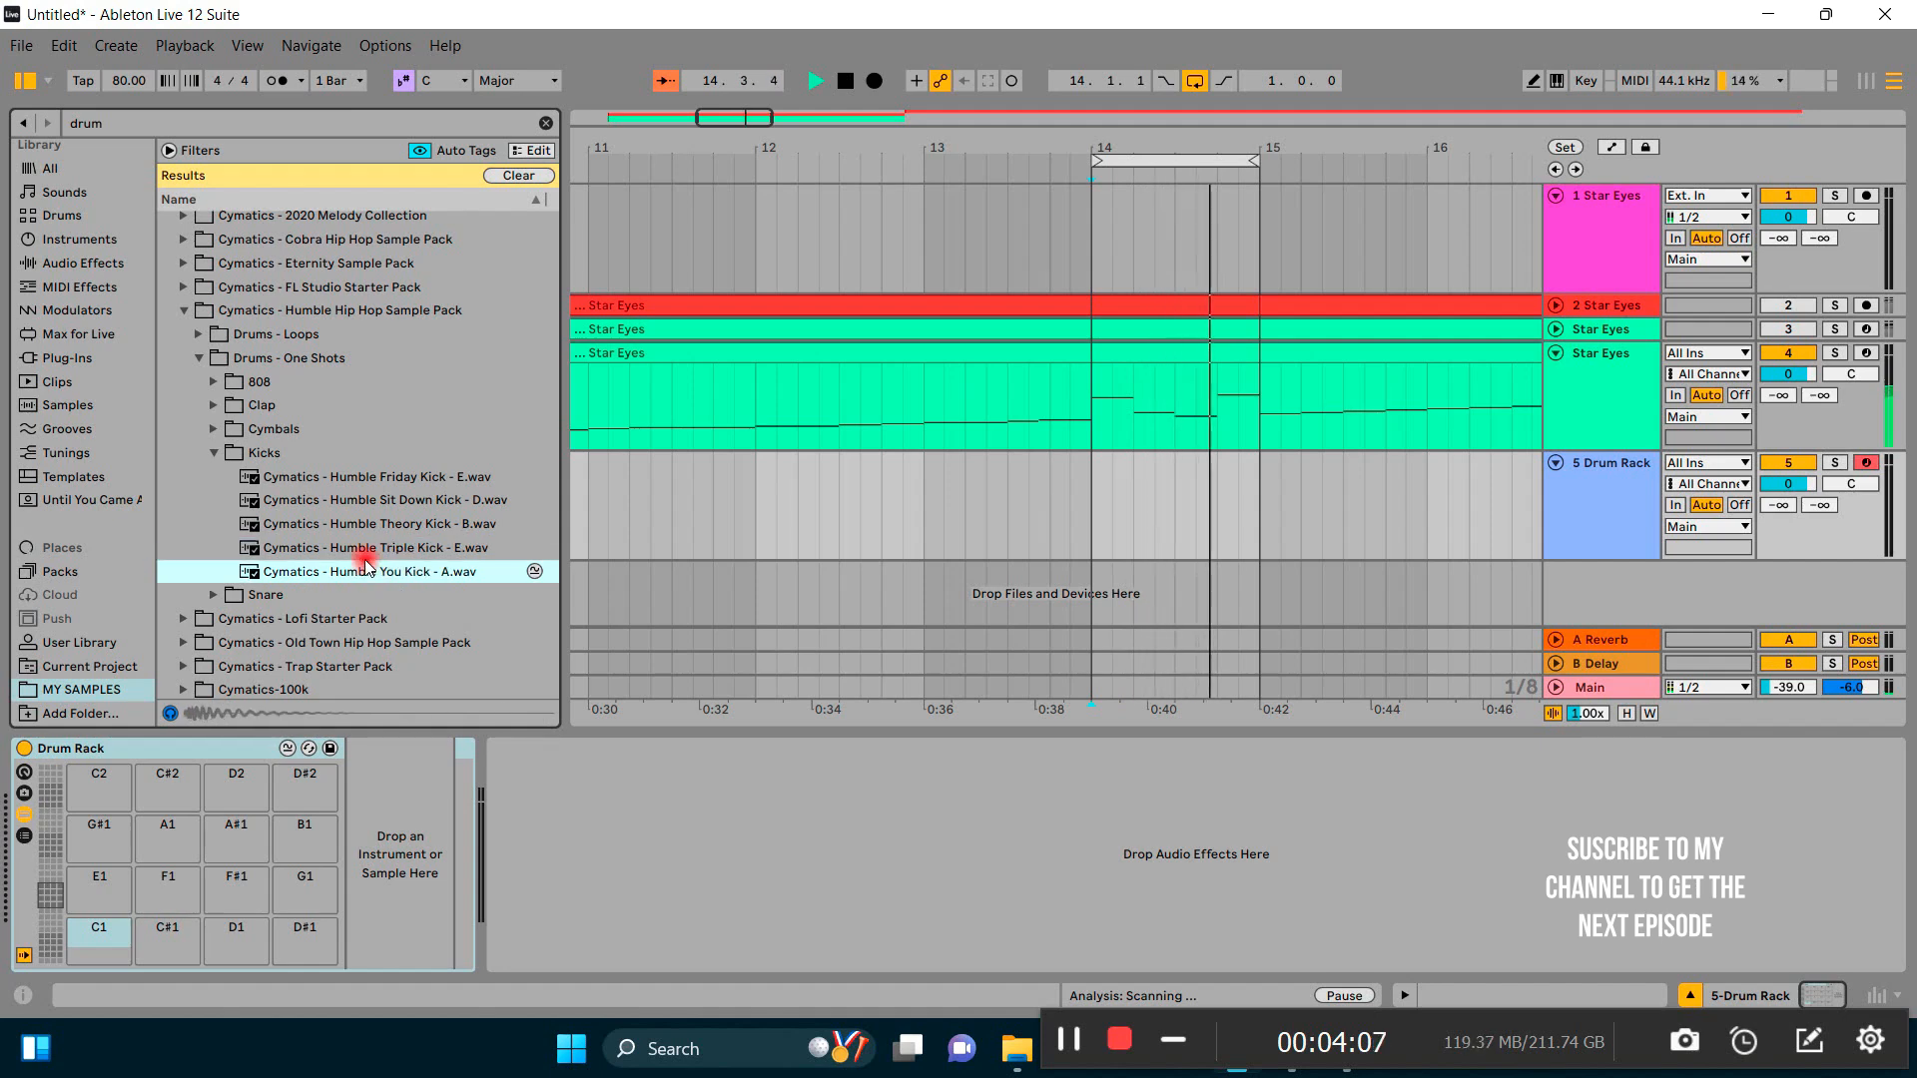
click(215, 453)
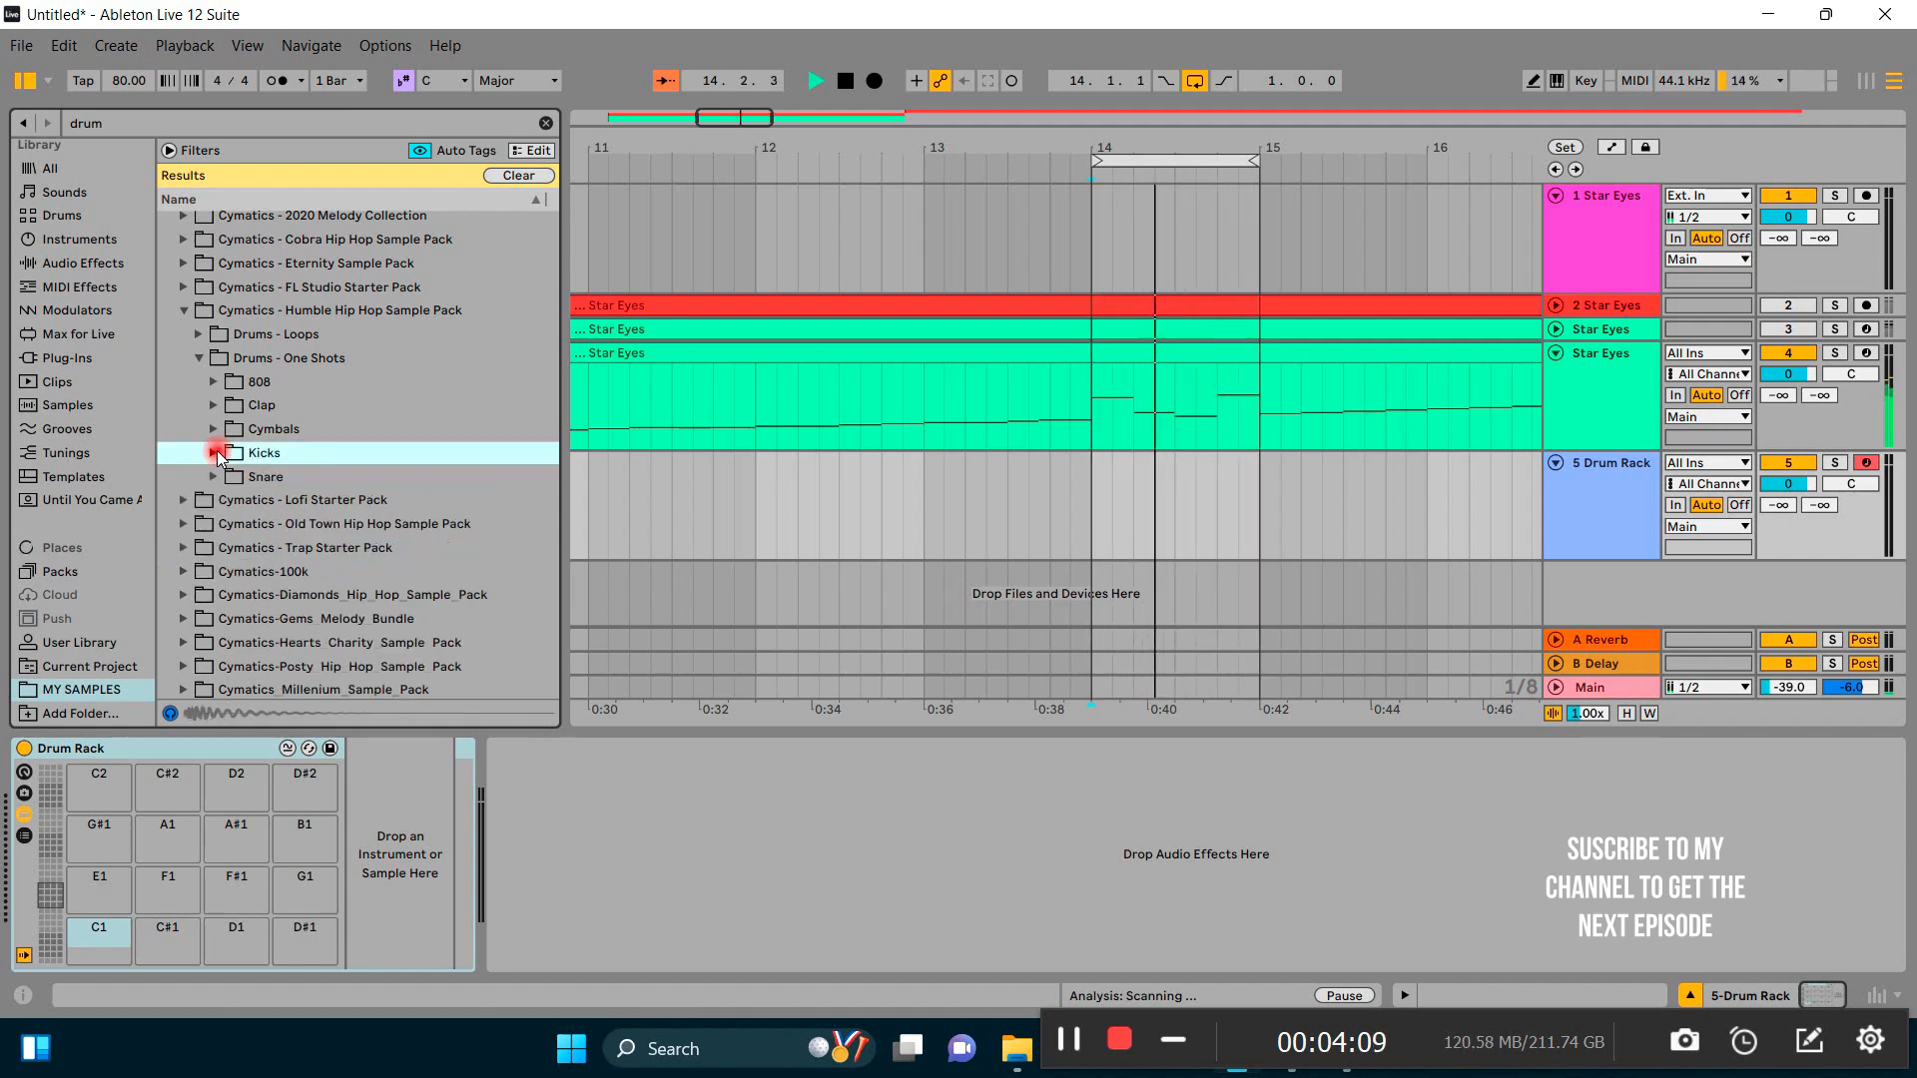
Step: Collapse the Drums - One Shots folder and look through the other sample packs in the CYMATICS folder
click(197, 358)
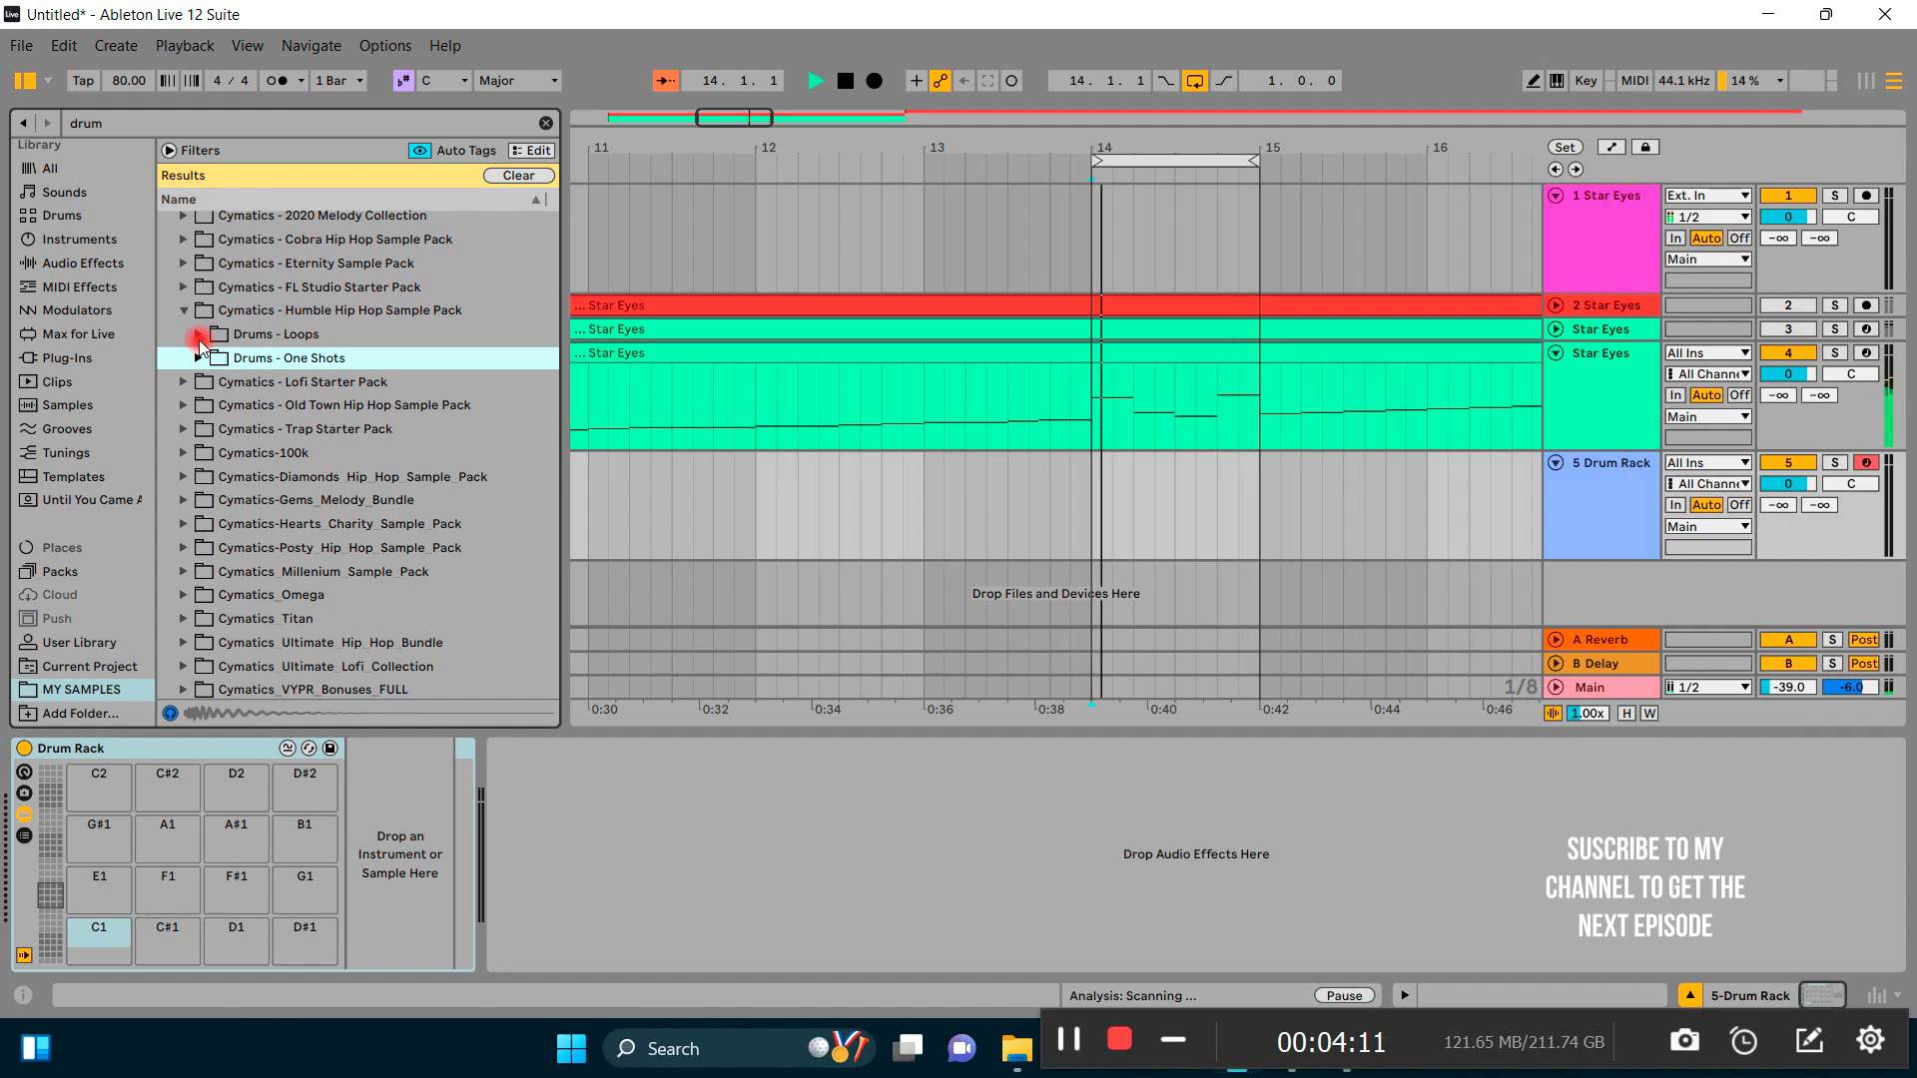
scroll(199, 344, up, 1)
click(200, 343)
scroll(200, 345, up, 1)
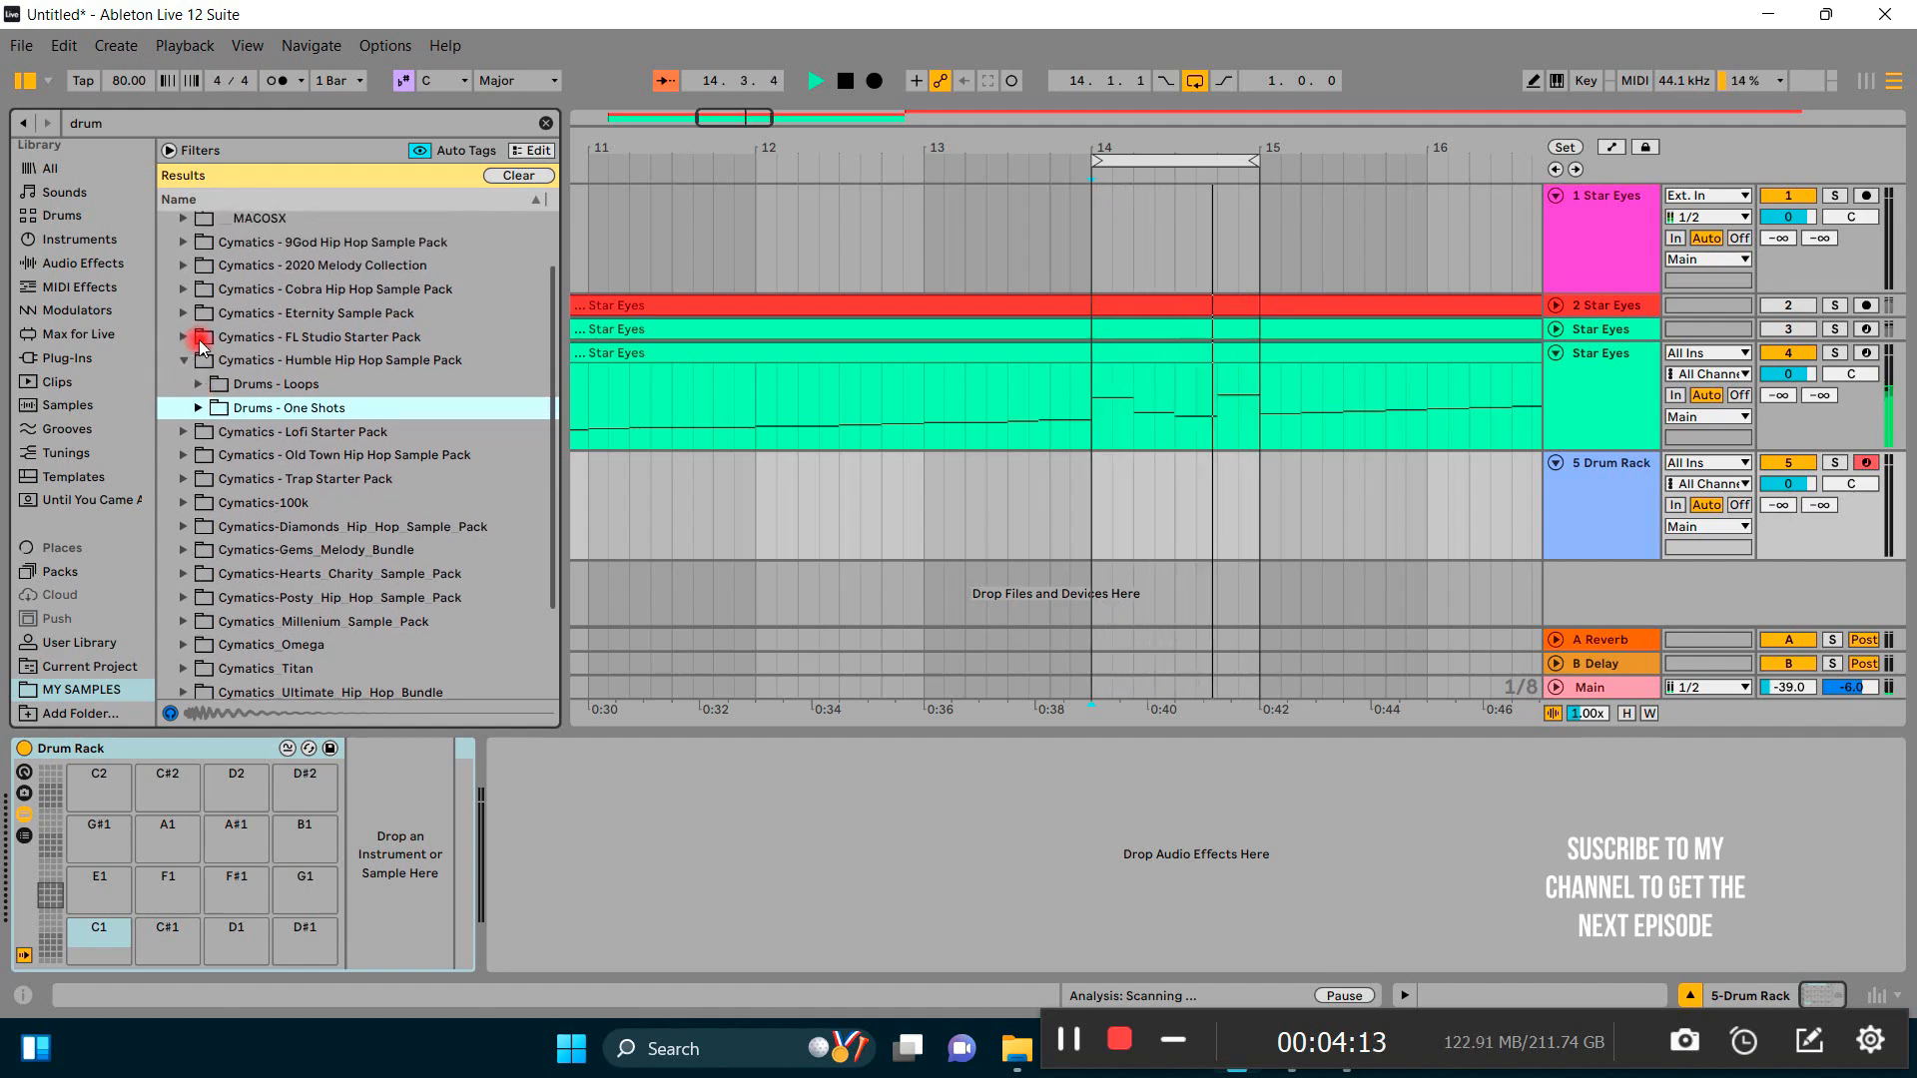
scroll(199, 344, up, 1)
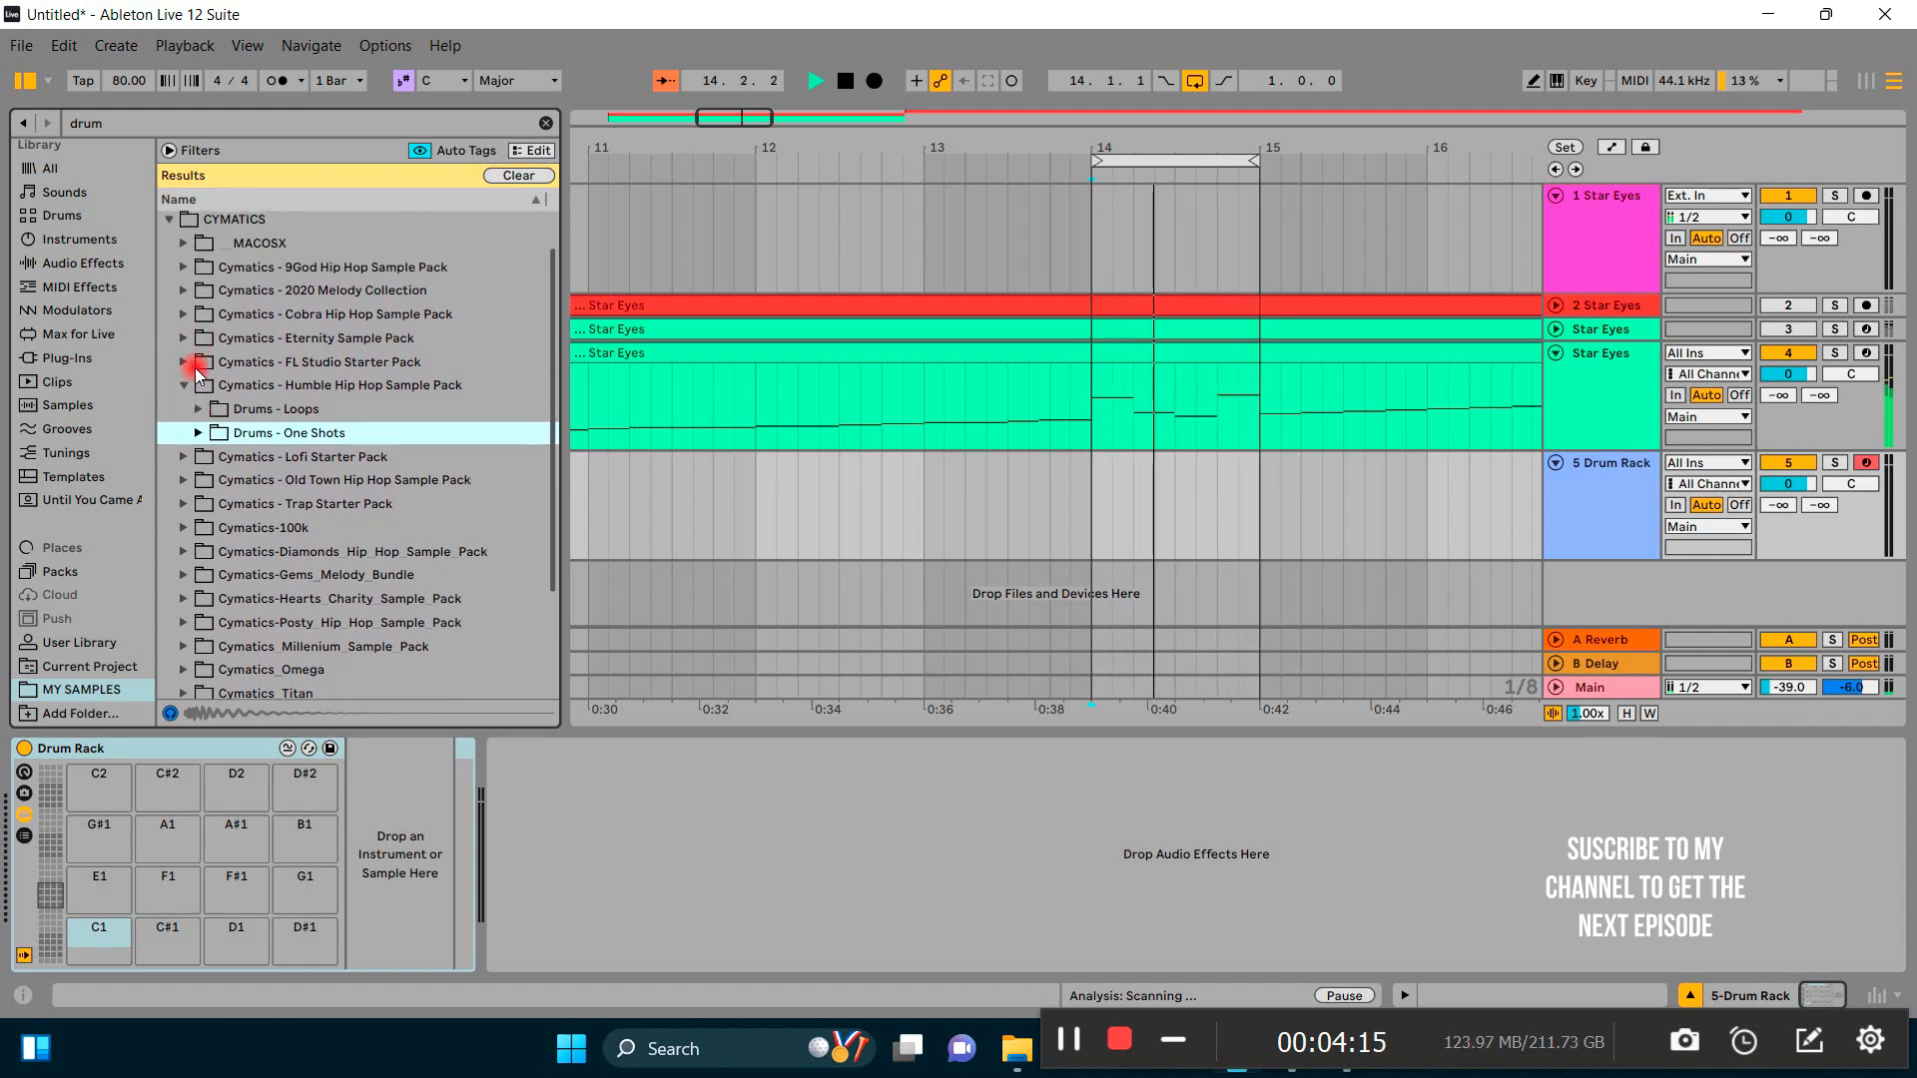
scroll(205, 385, down, 6)
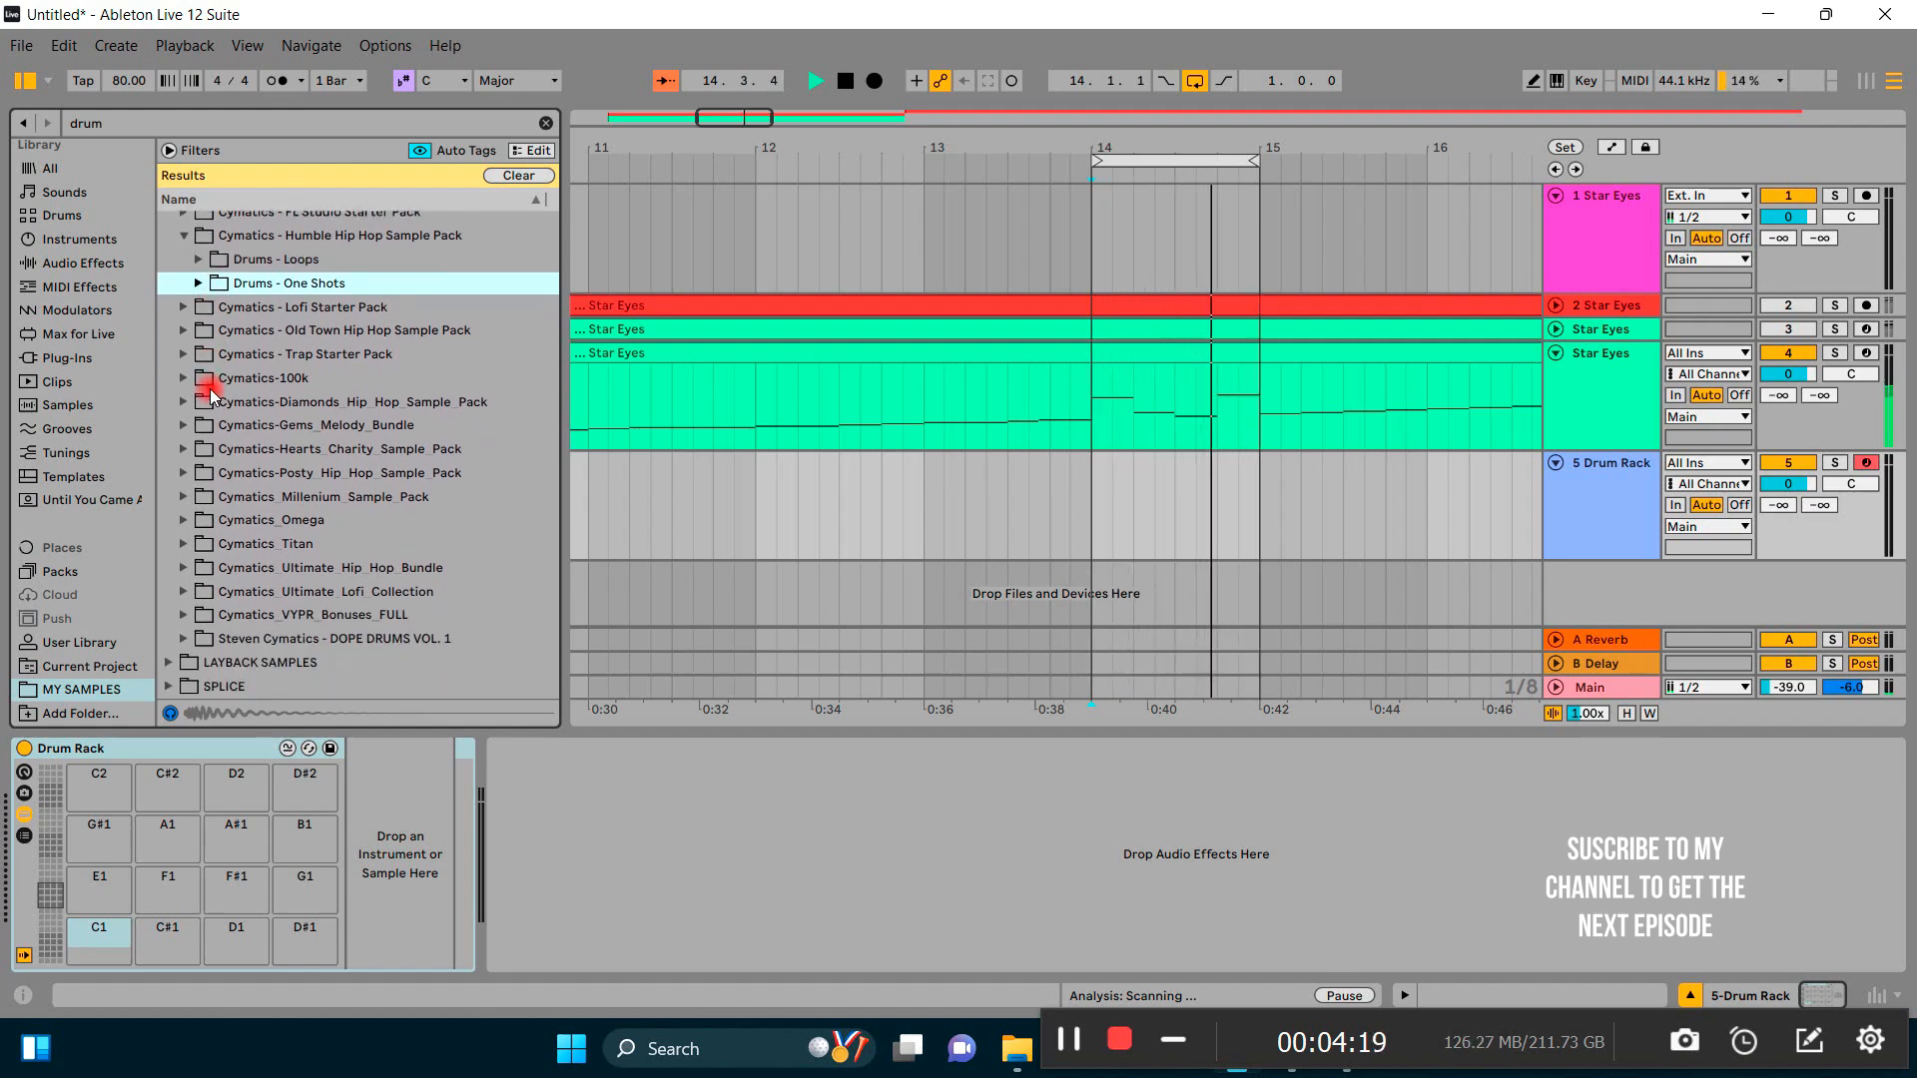
scroll(211, 392, up, 7)
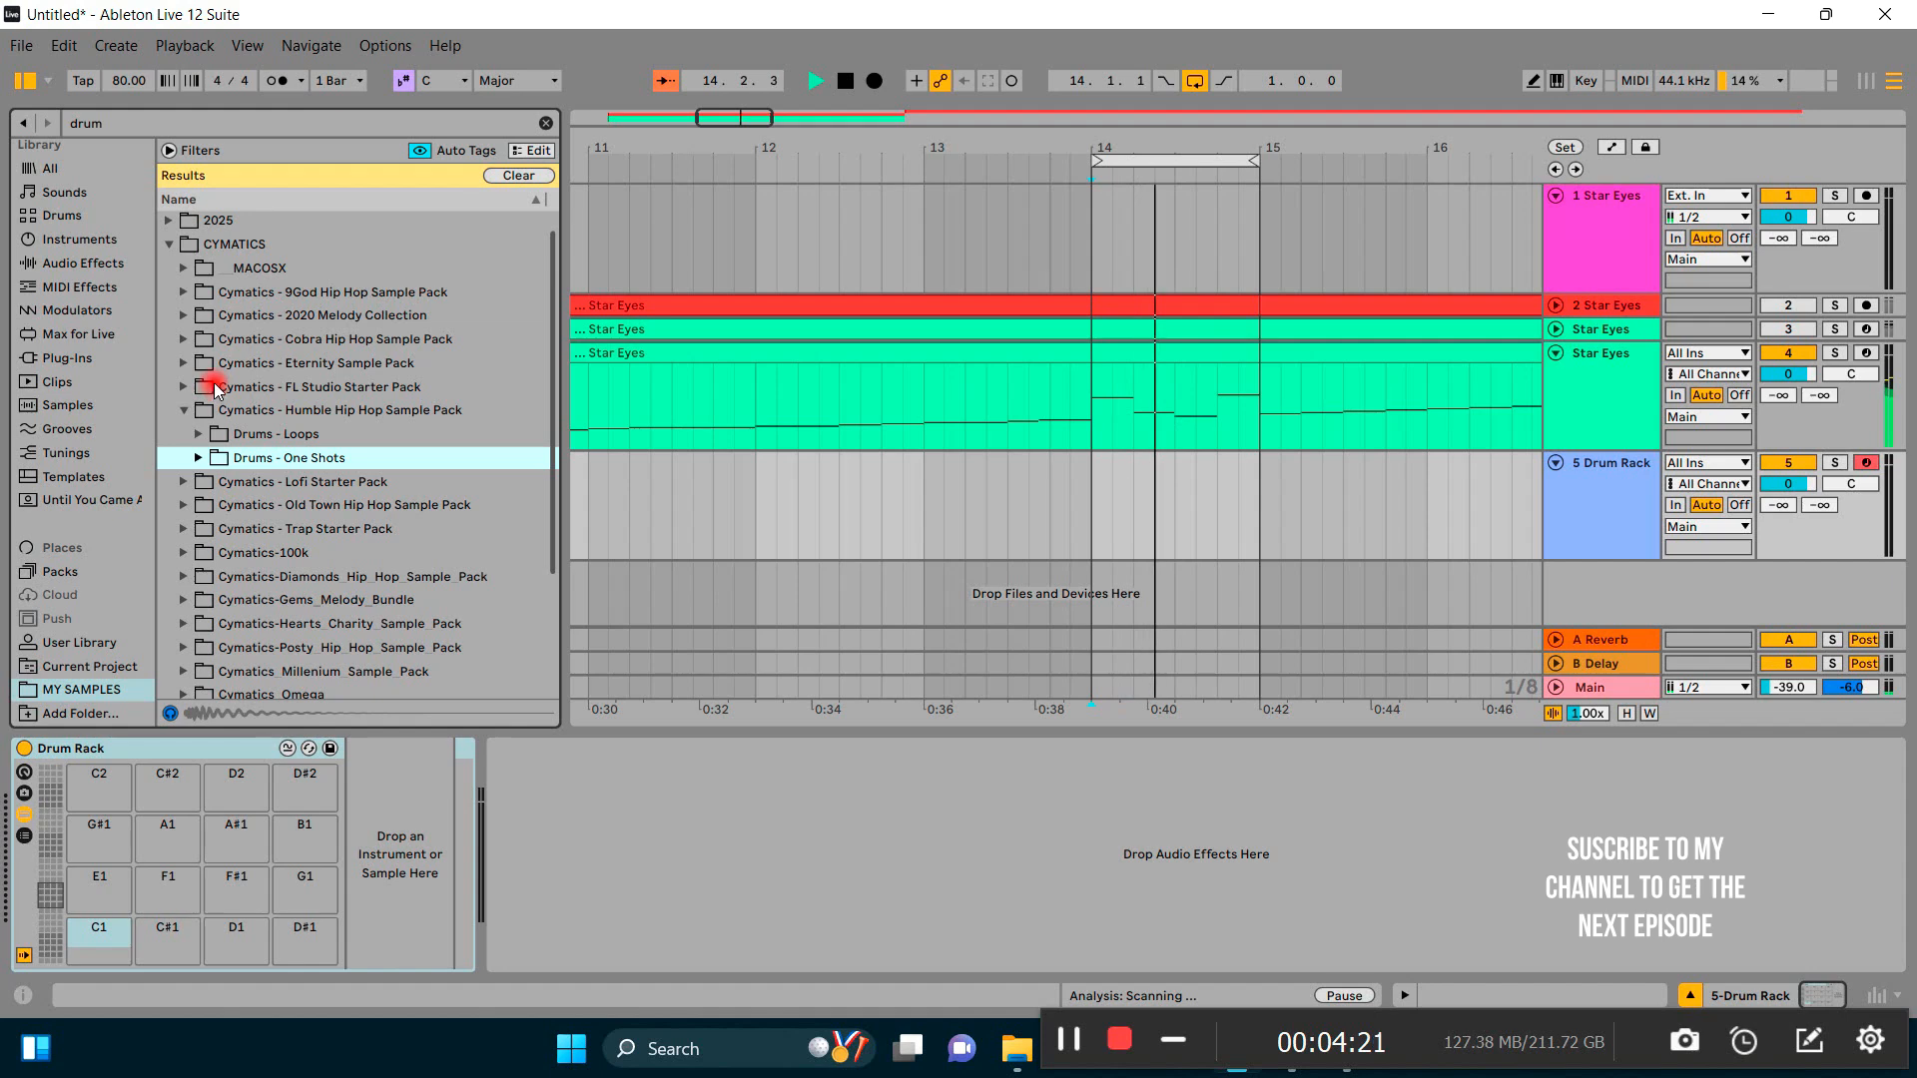
scroll(238, 339, up, 1)
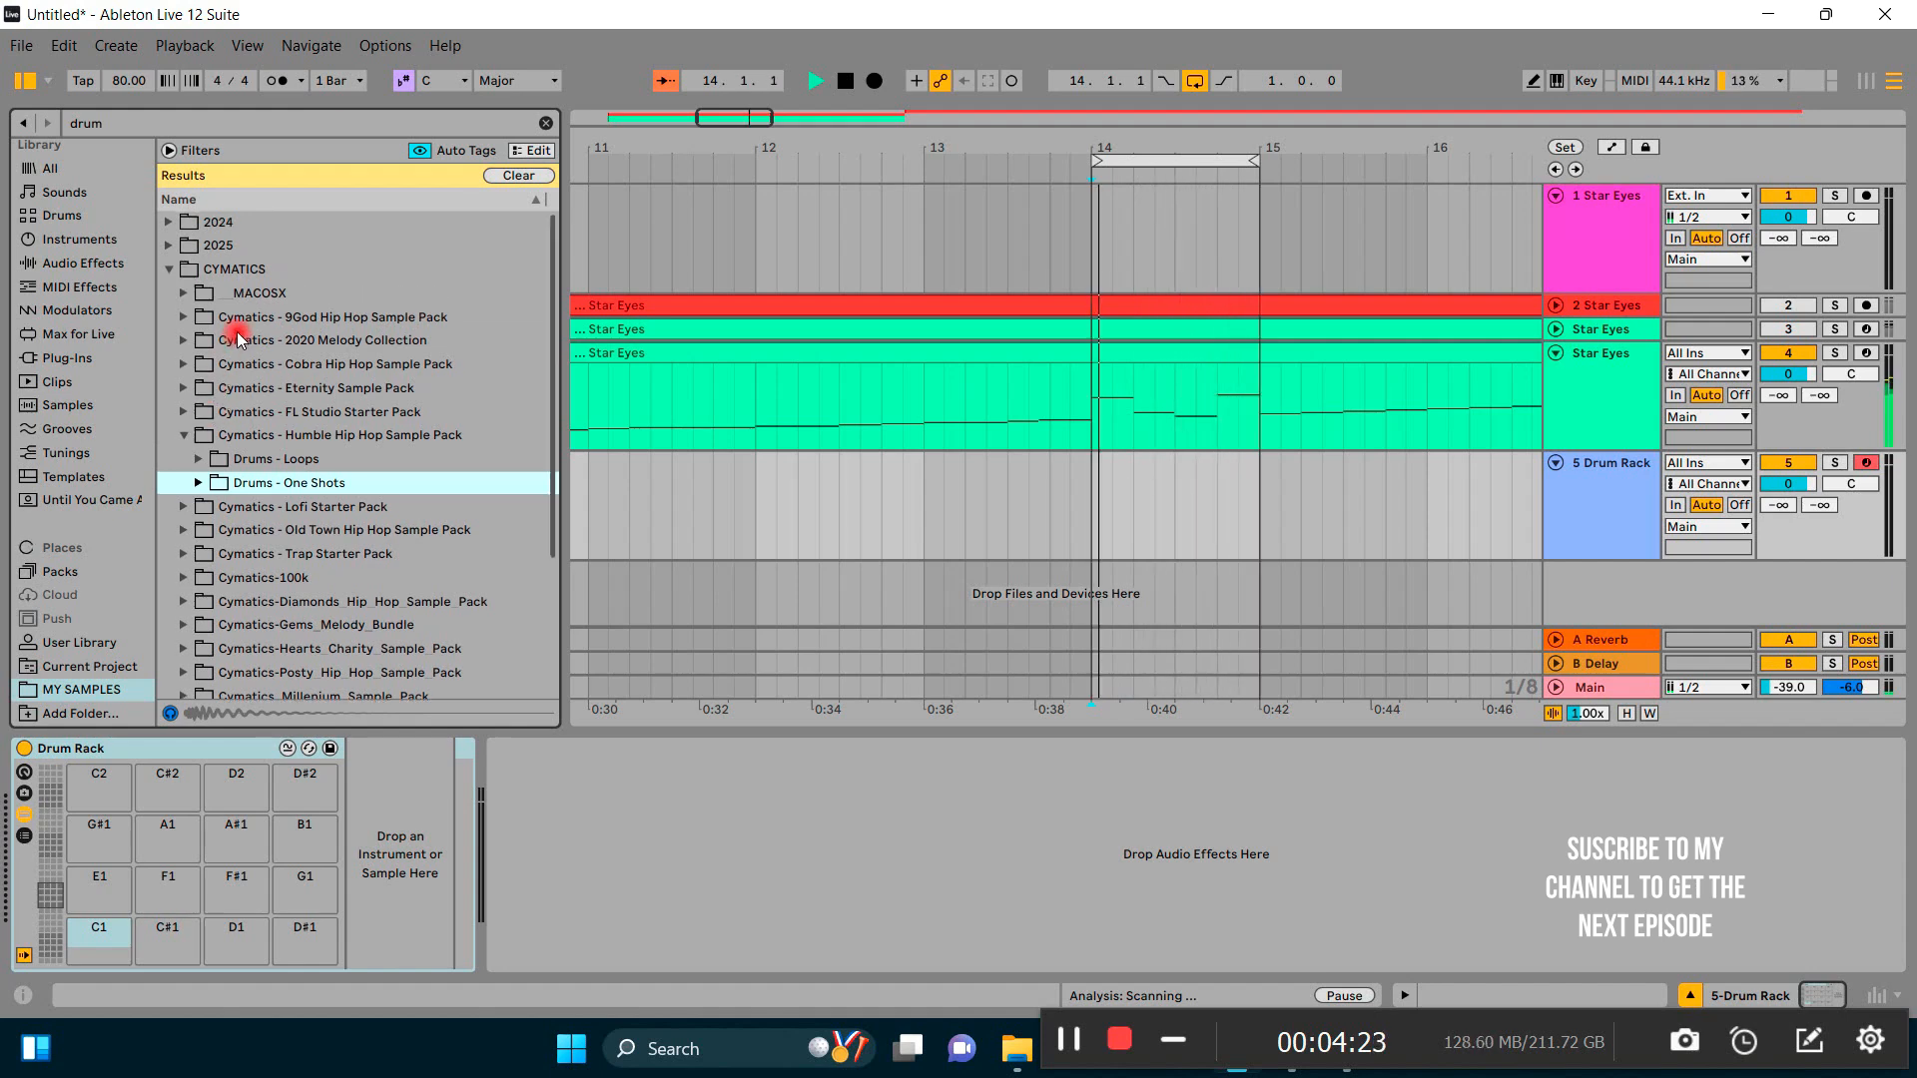
scroll(213, 339, down, 8)
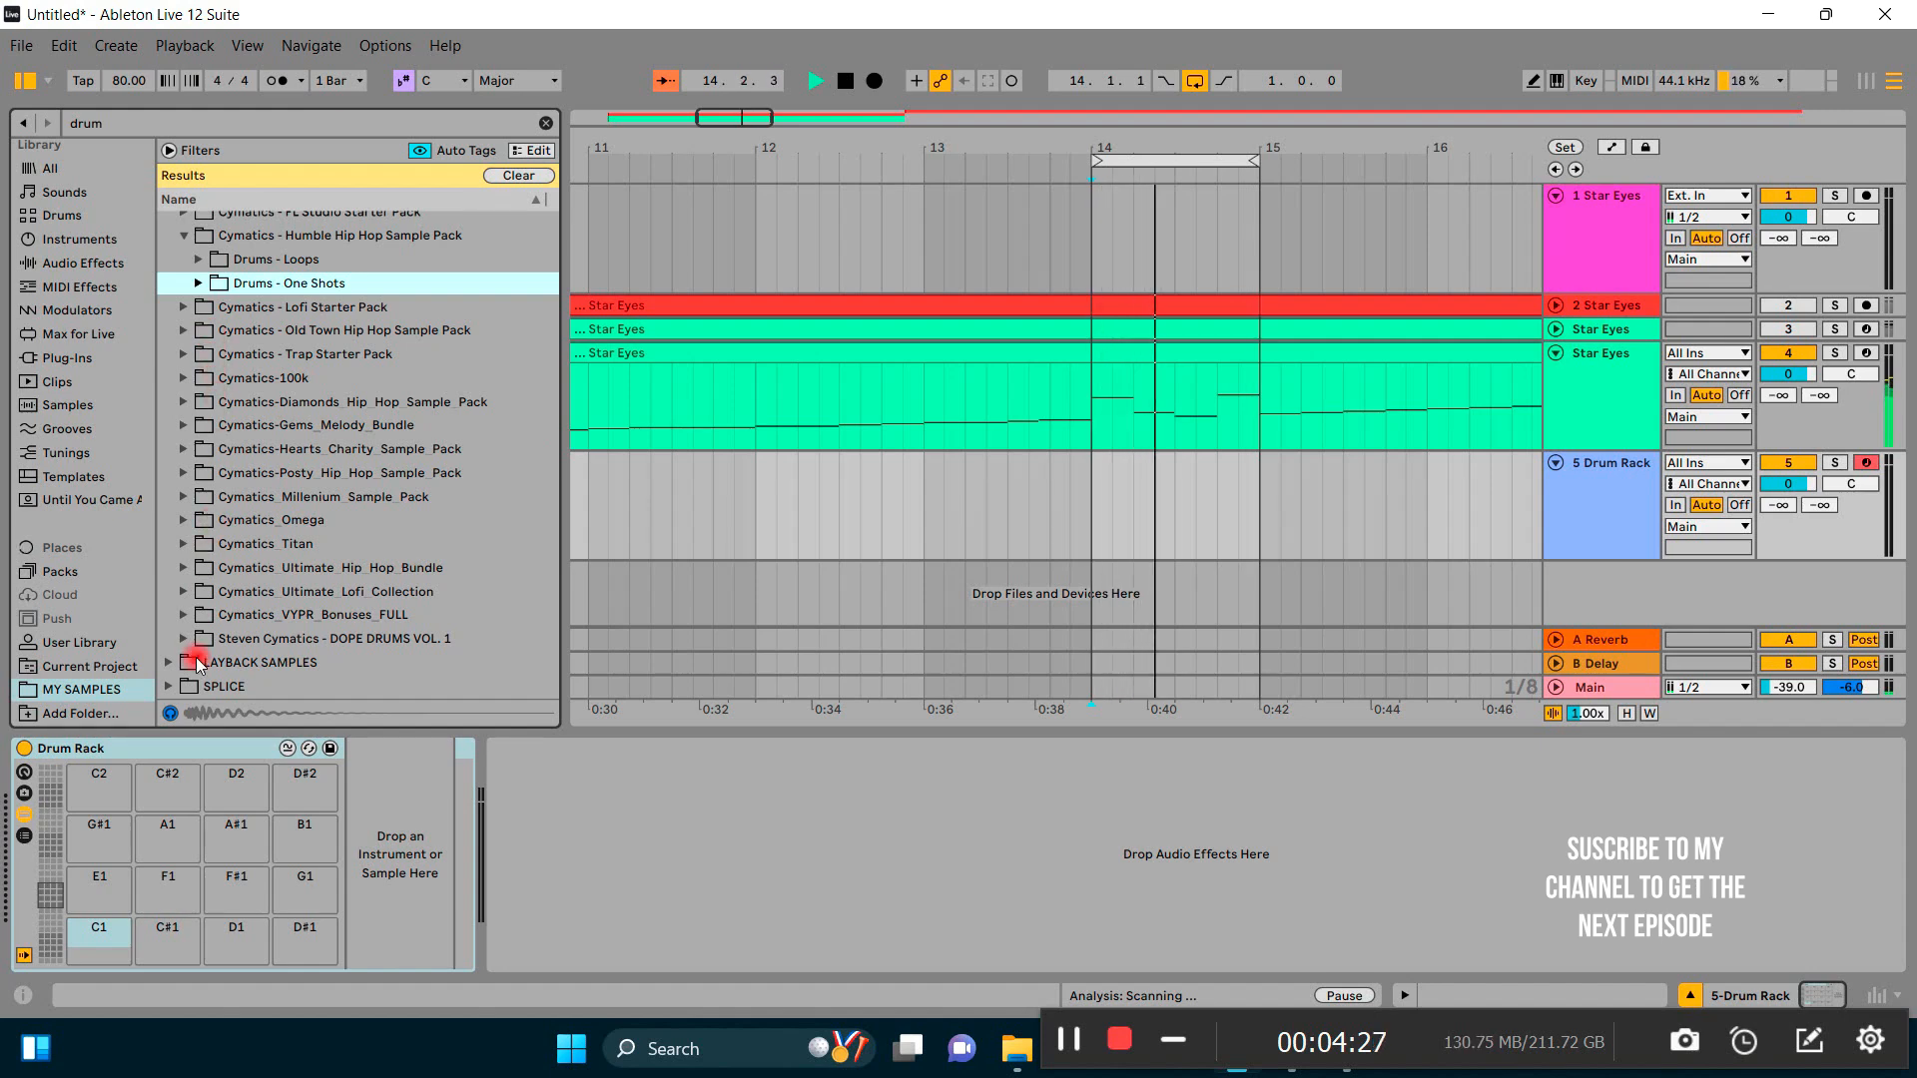
Step: Collapse the CYMATICS folder and look through the sample packs in the SPLICE folder
click(167, 685)
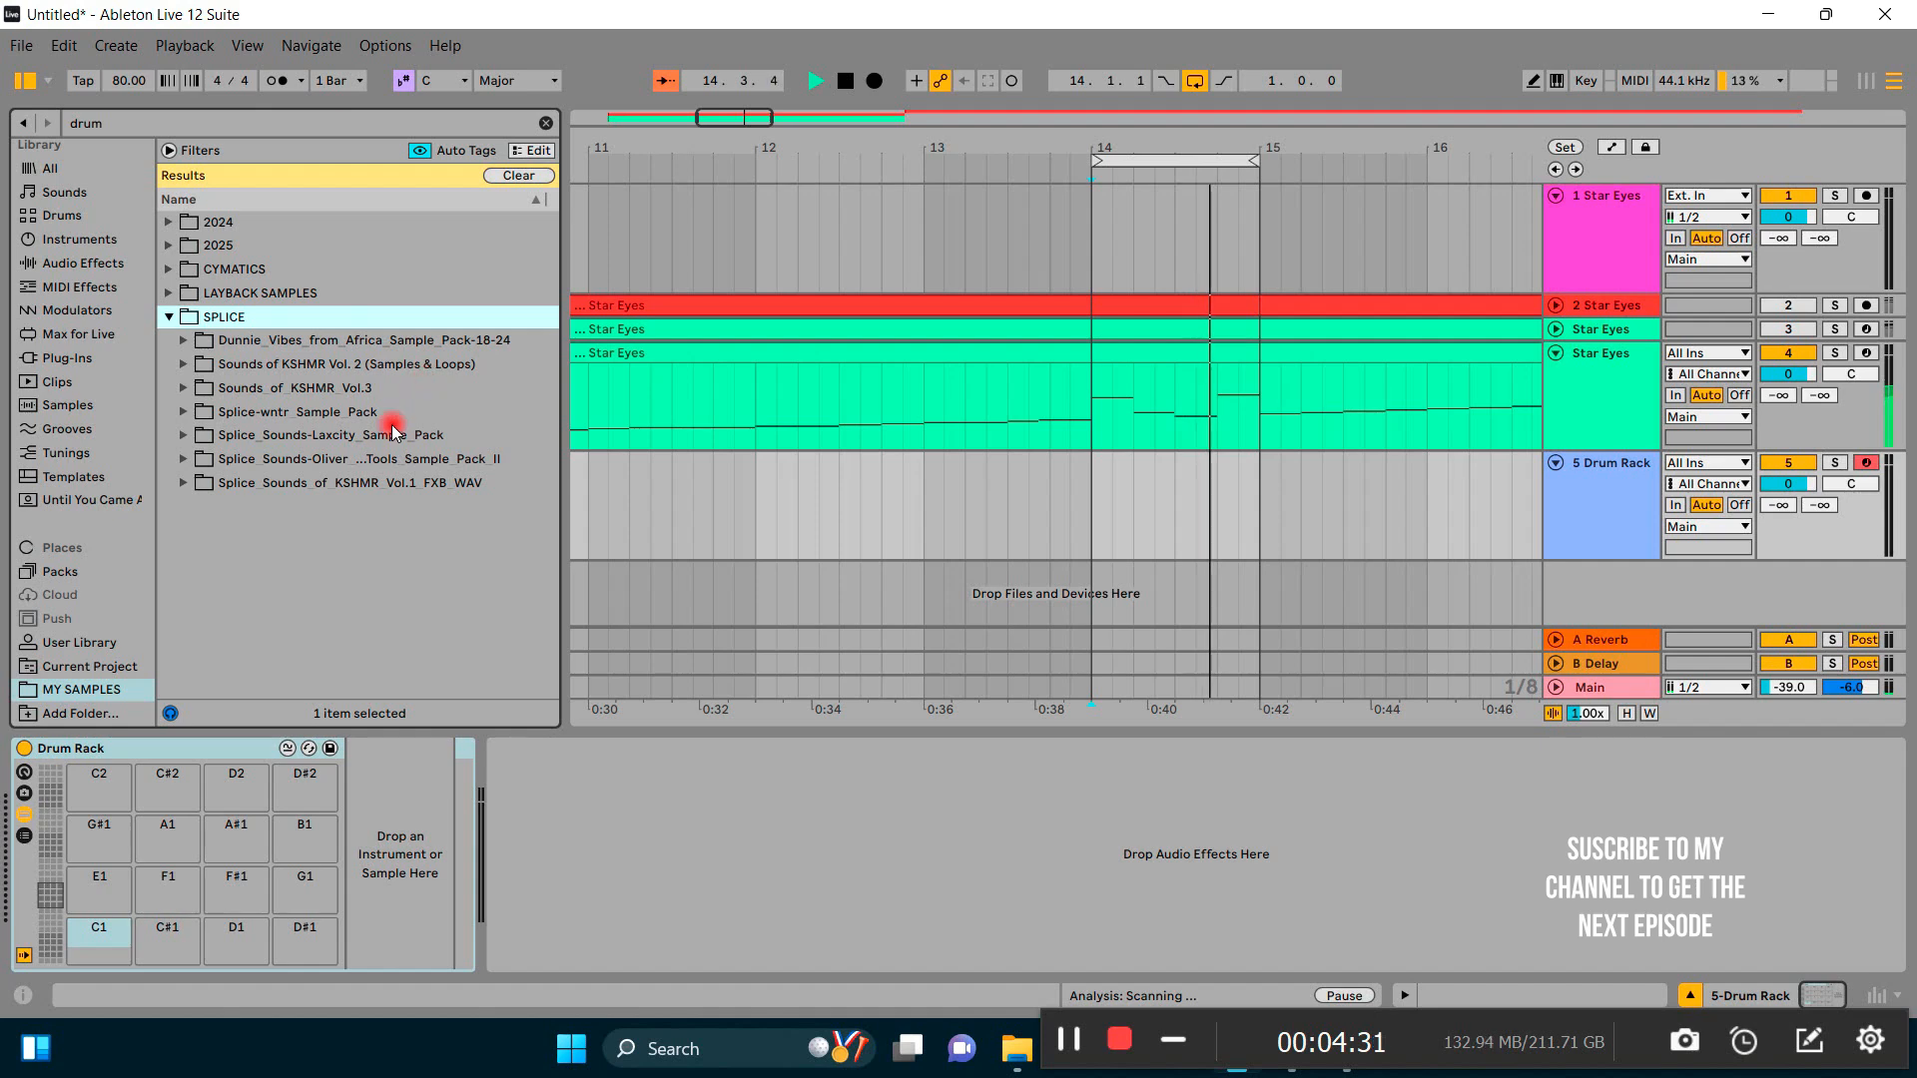
click(184, 459)
click(183, 458)
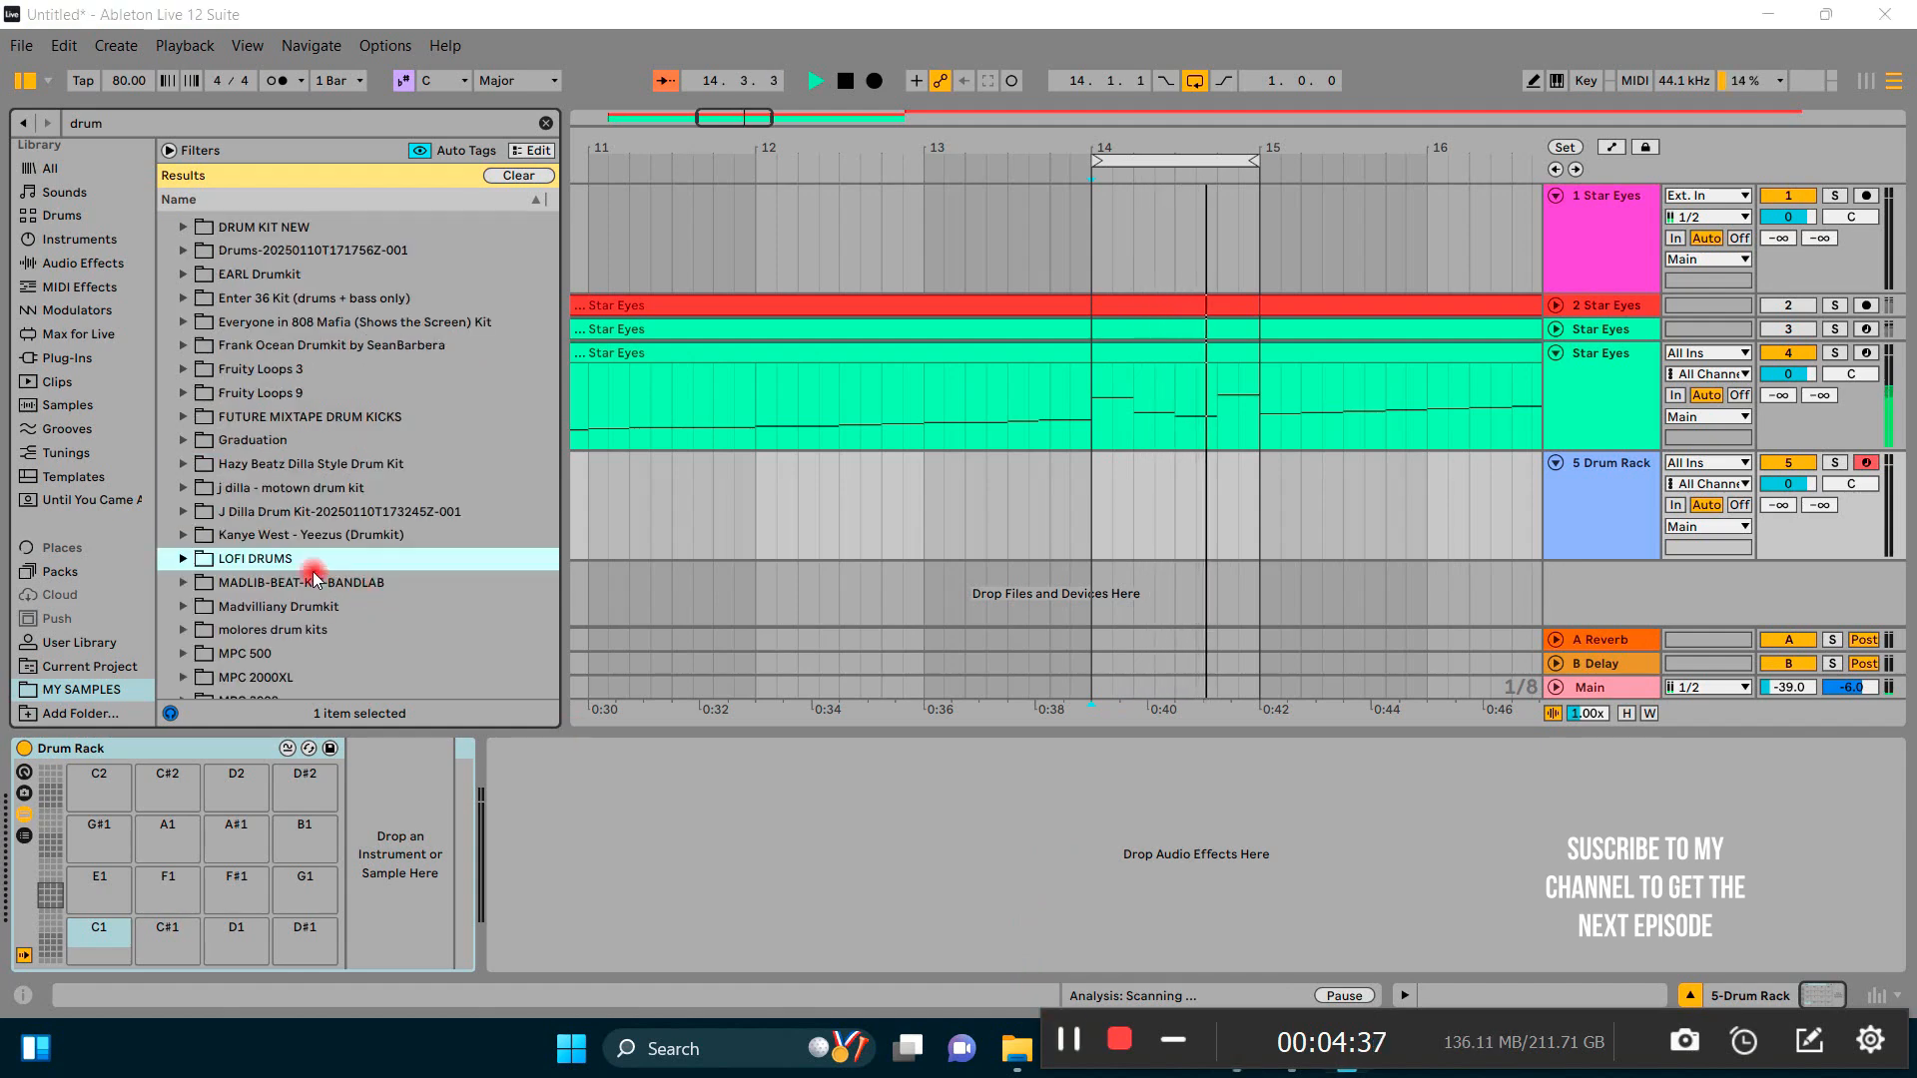
Step: Expand the LOFI DRUMS kit and open its Kicks folder
click(184, 559)
scroll(194, 559, down, 2)
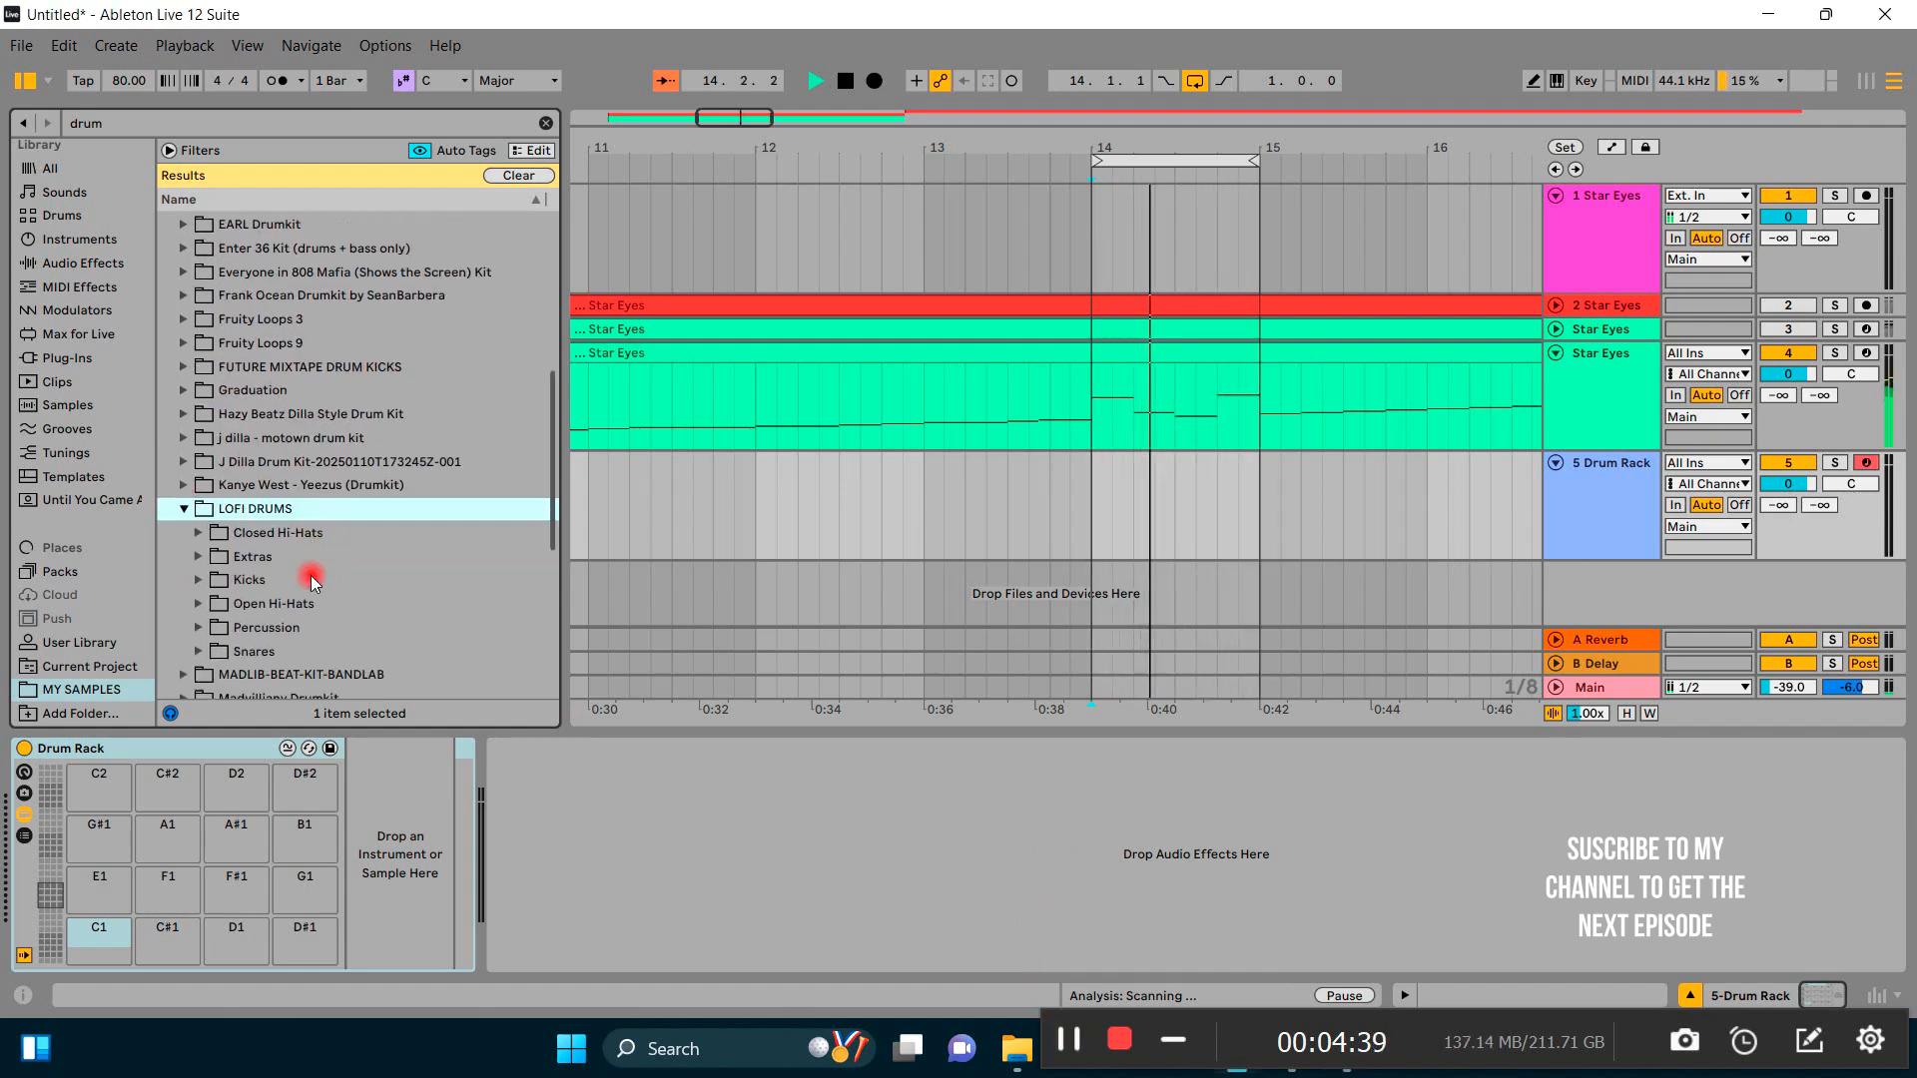
scroll(195, 539, down, 2)
click(195, 531)
click(198, 530)
Step: Audition the LOFI DRUMS kick samples one after another, from Airy Kick through Turbulance Kick
click(257, 554)
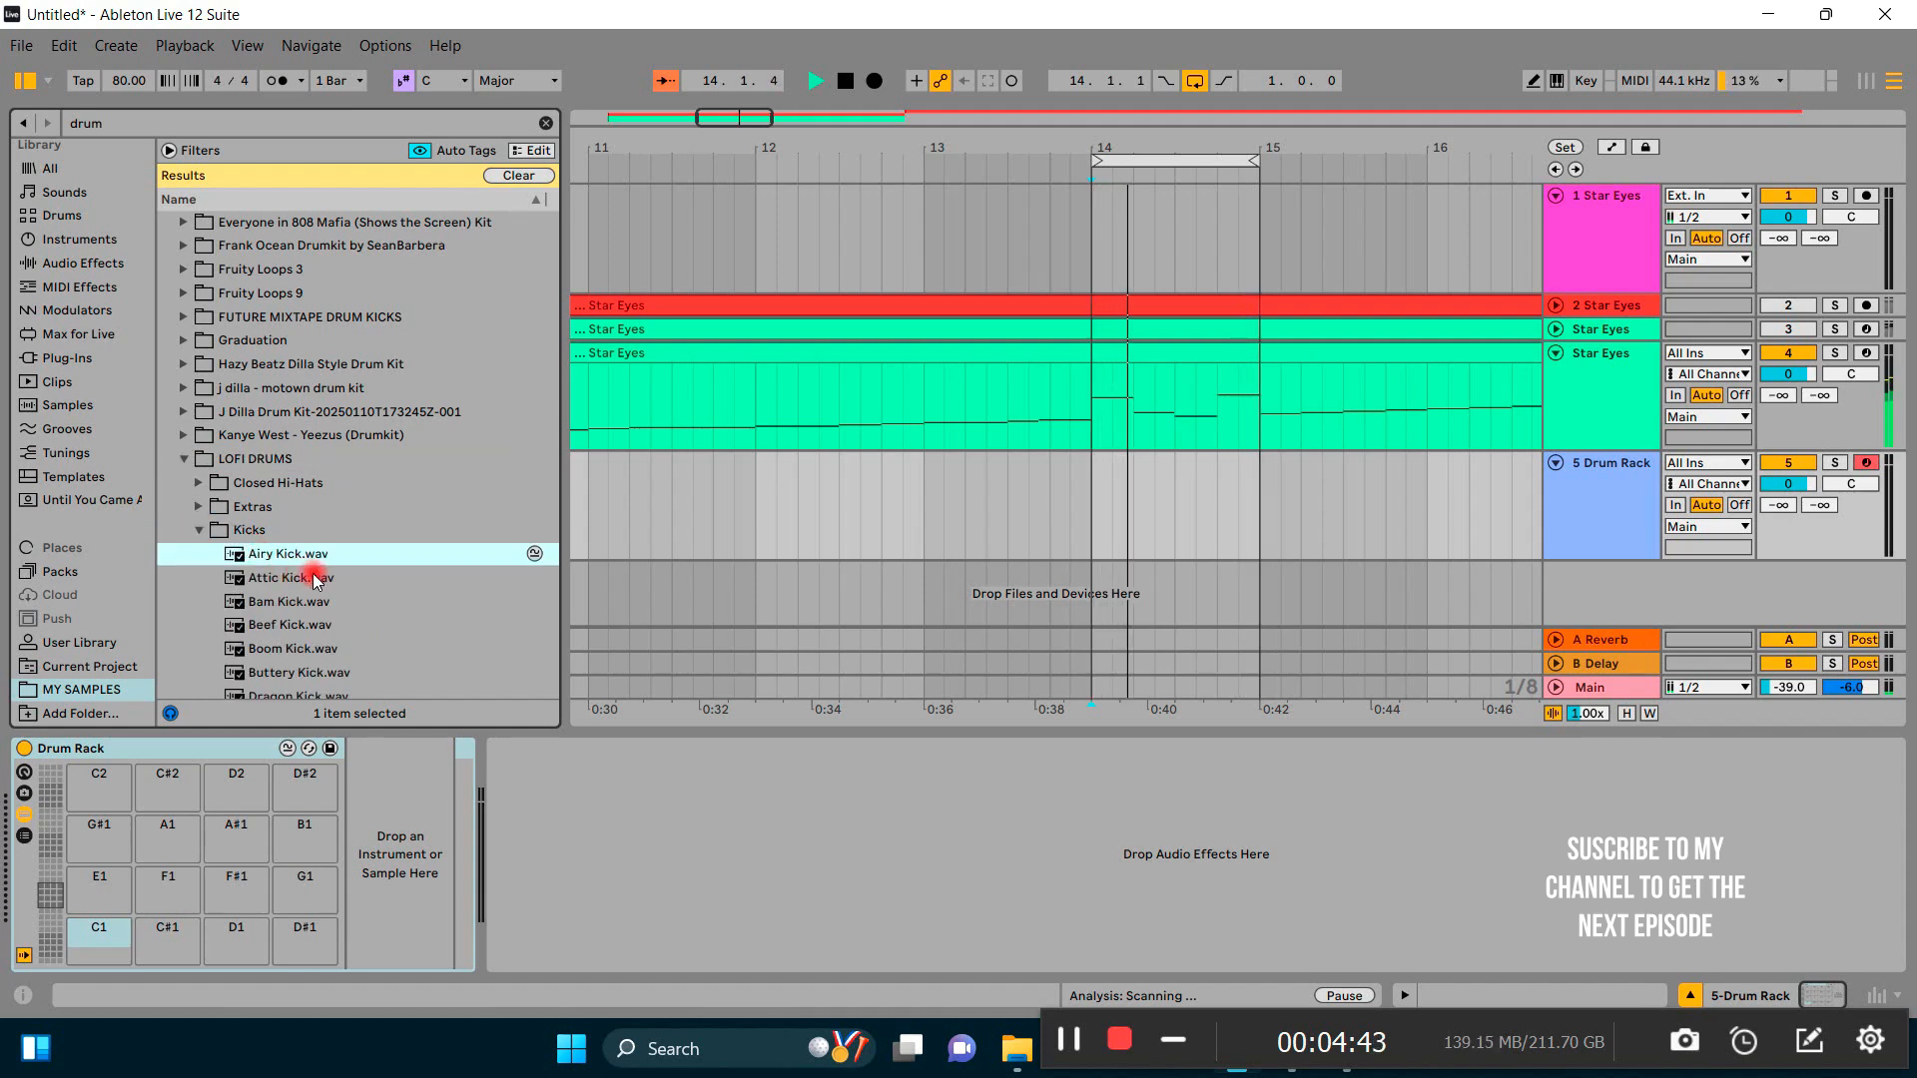
click(317, 577)
scroll(320, 574, down, 1)
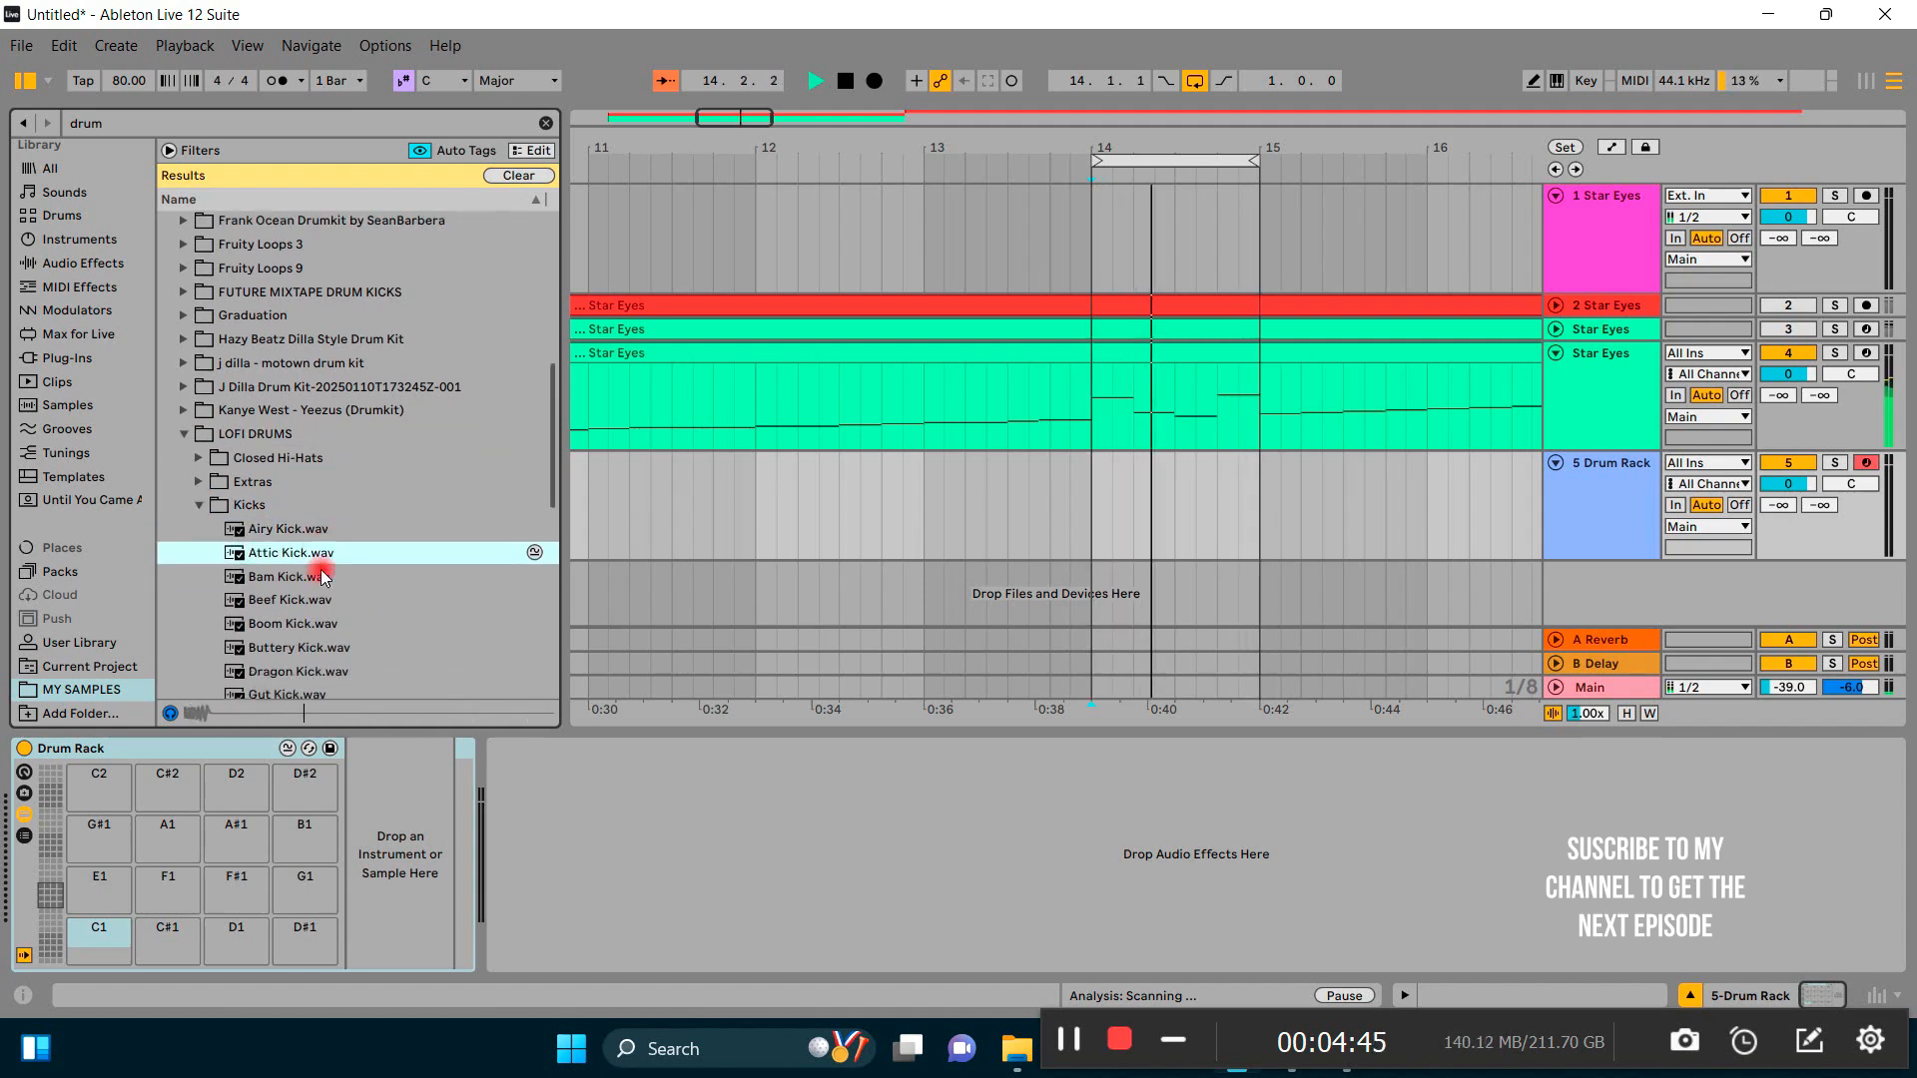
click(319, 576)
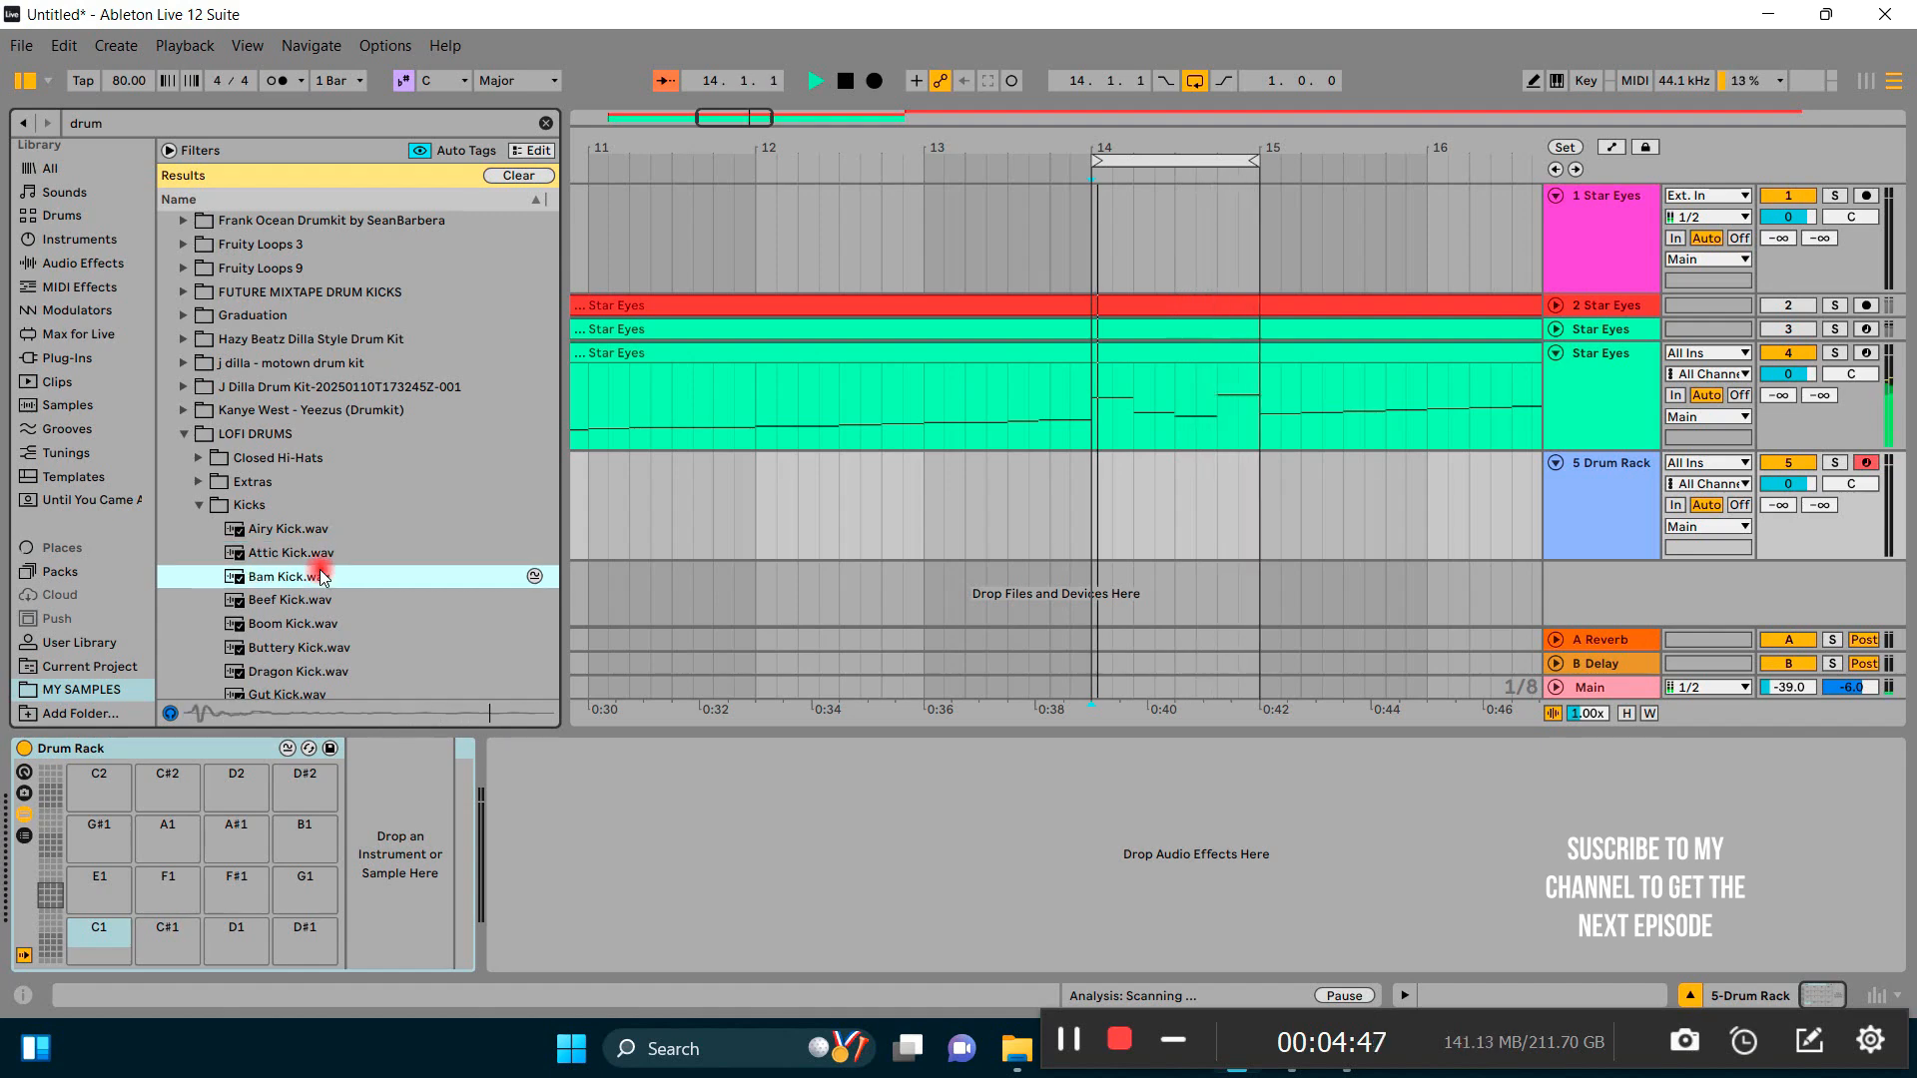
key(Down)
key(Down)
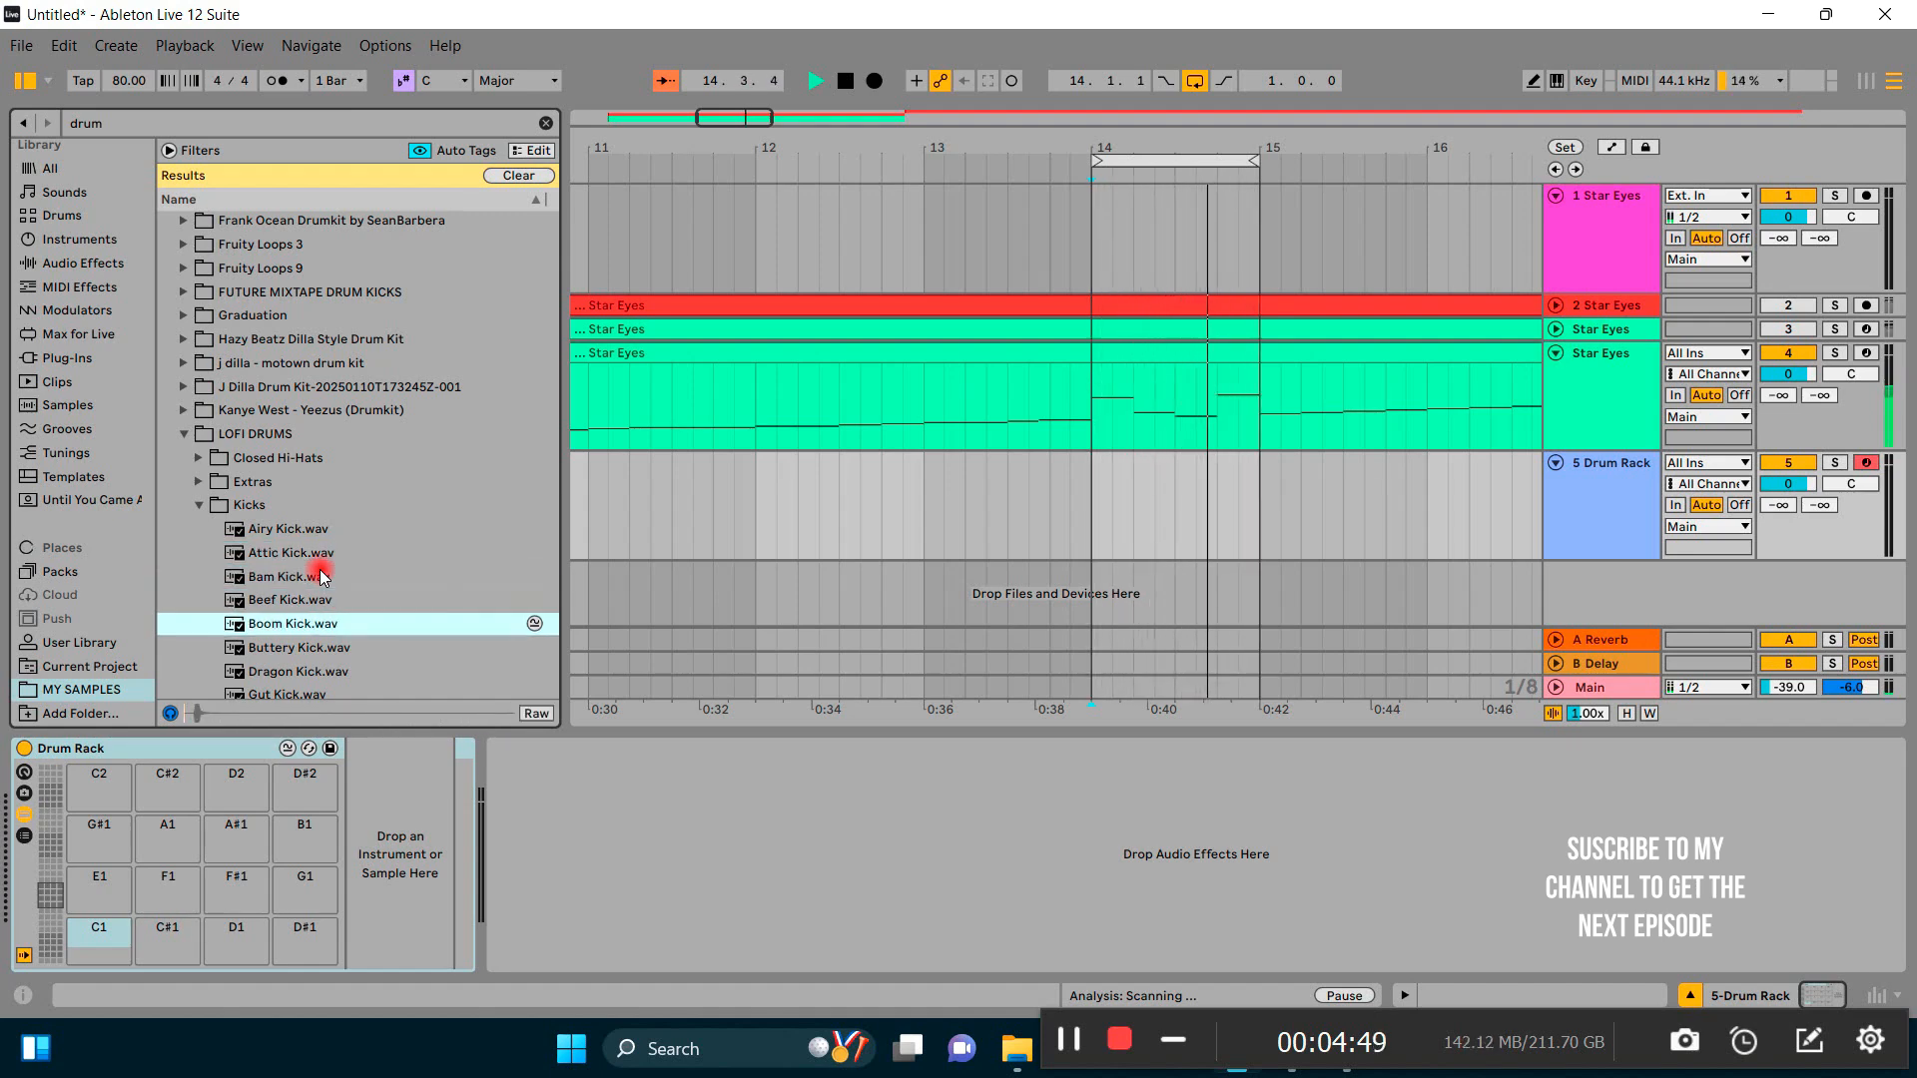
key(Down)
key(Down)
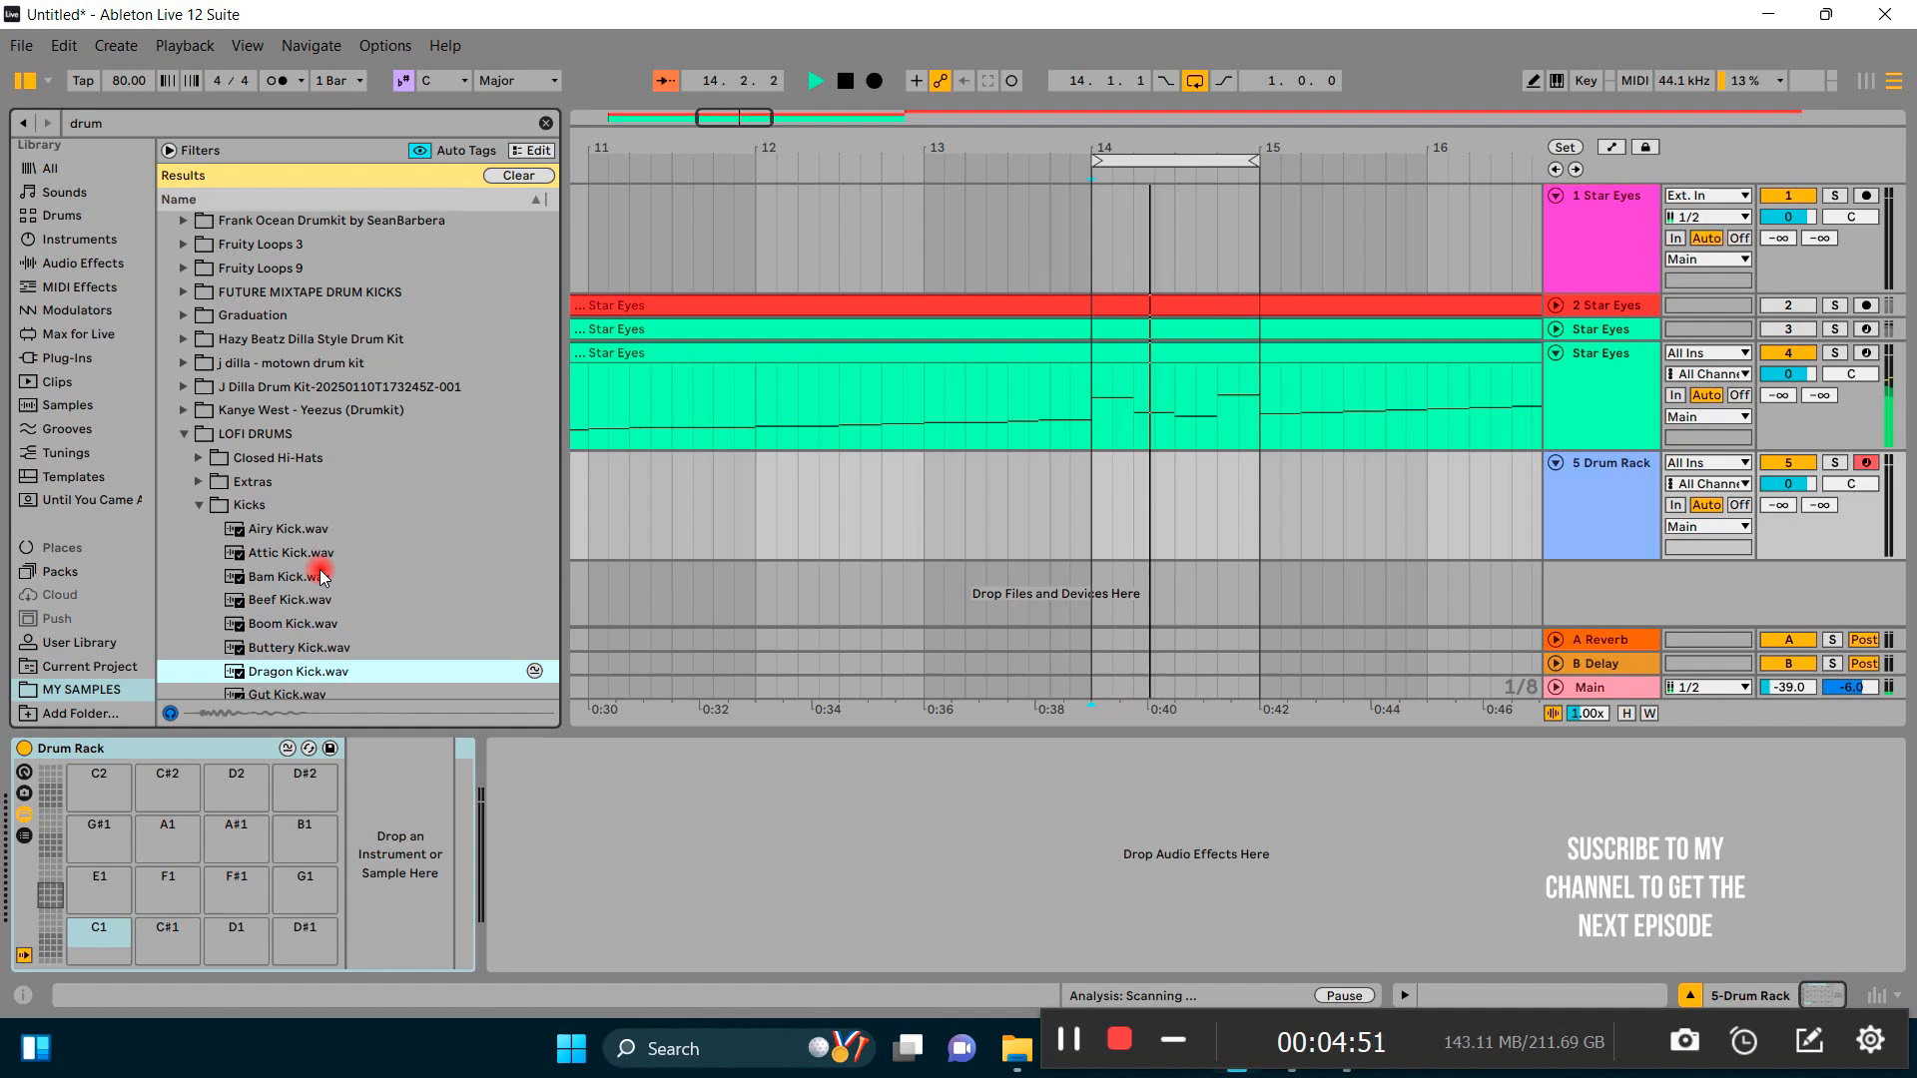
key(Down)
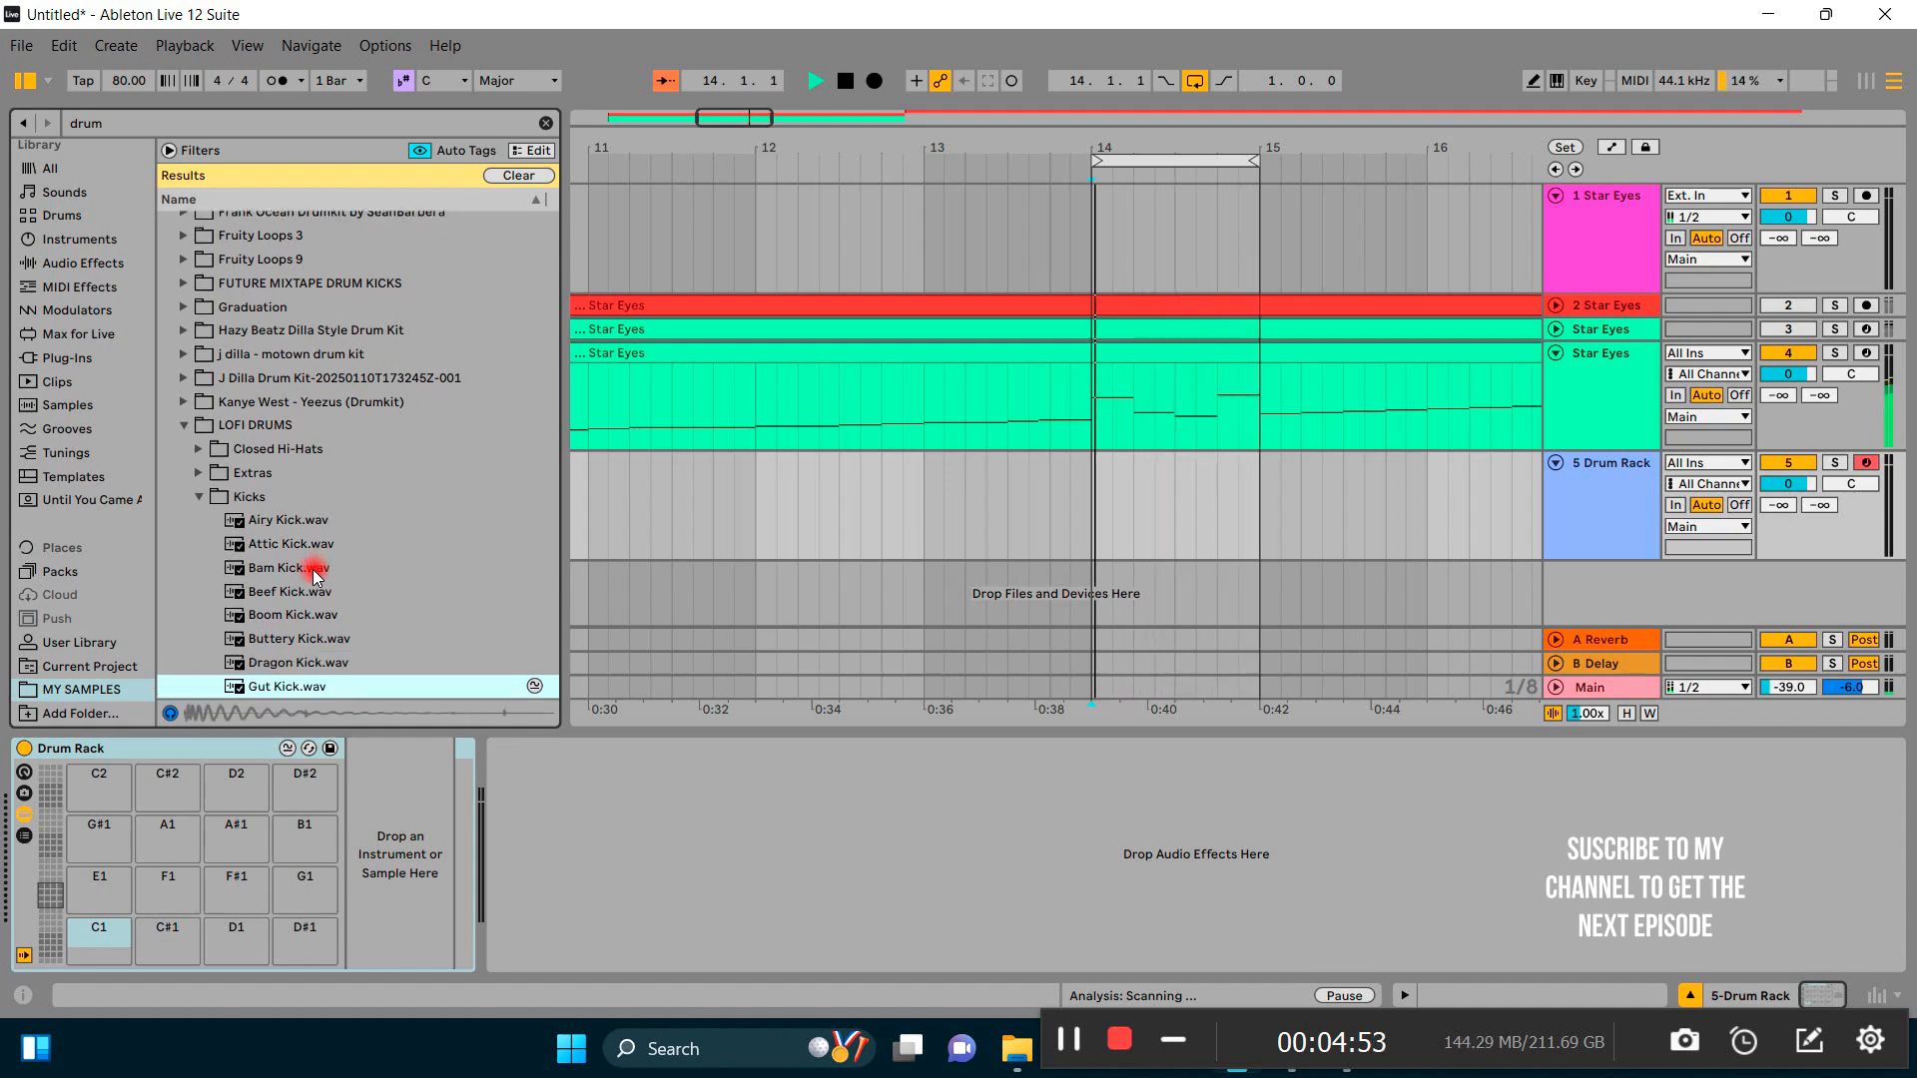
scroll(314, 569, down, 1)
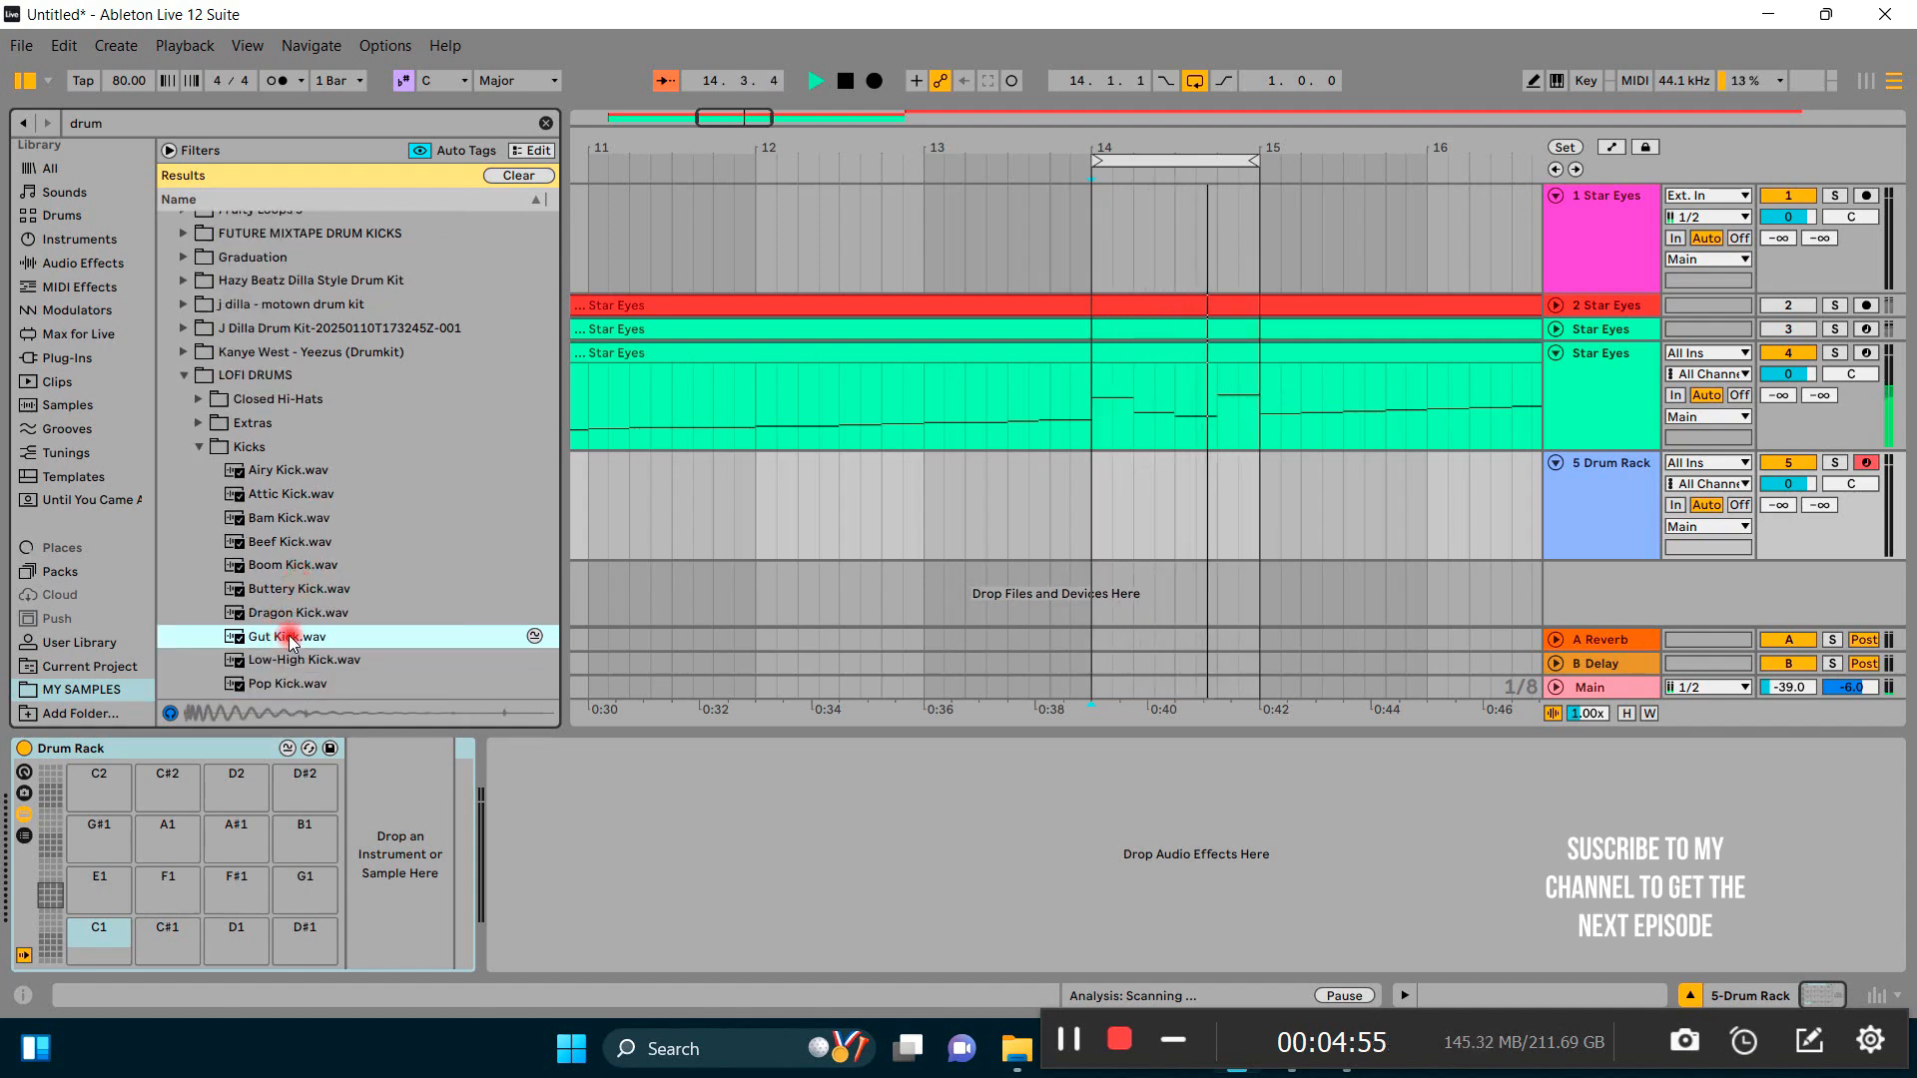
click(308, 661)
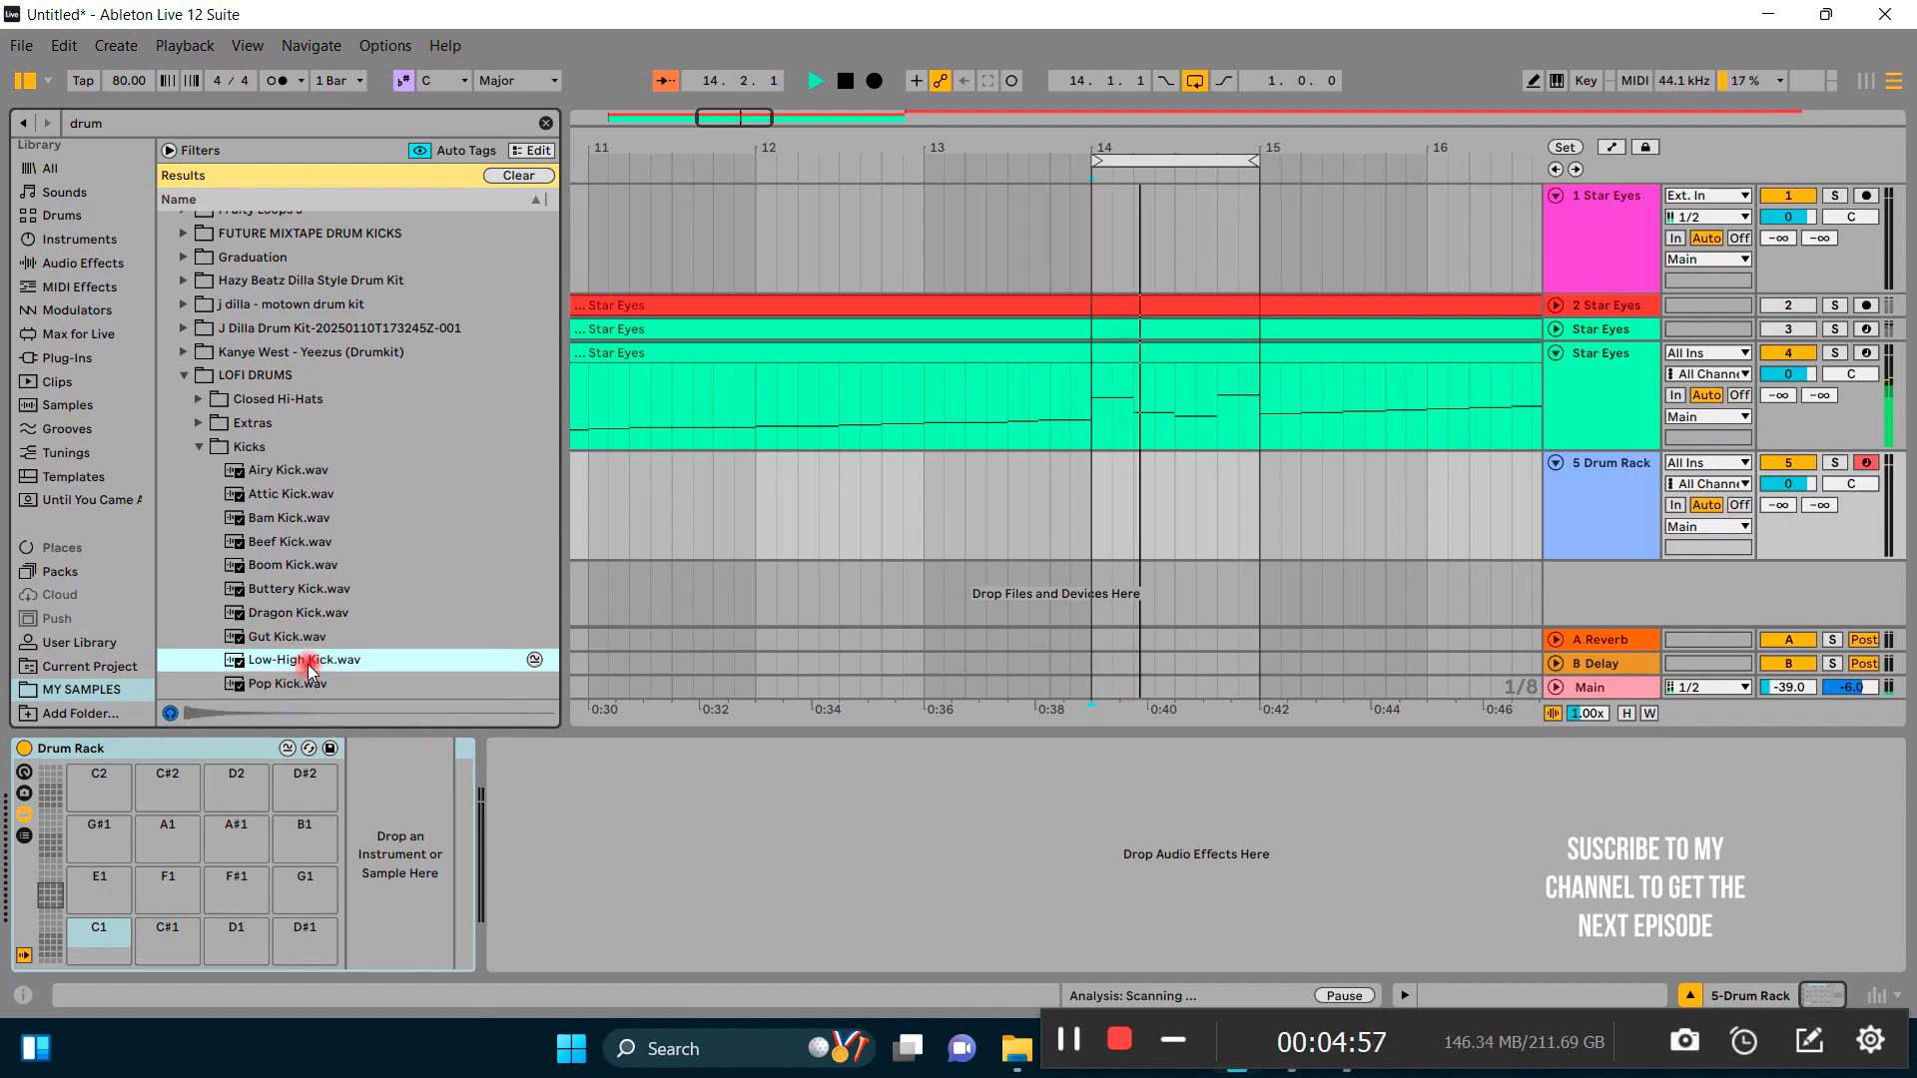
click(274, 683)
scroll(289, 669, down, 1)
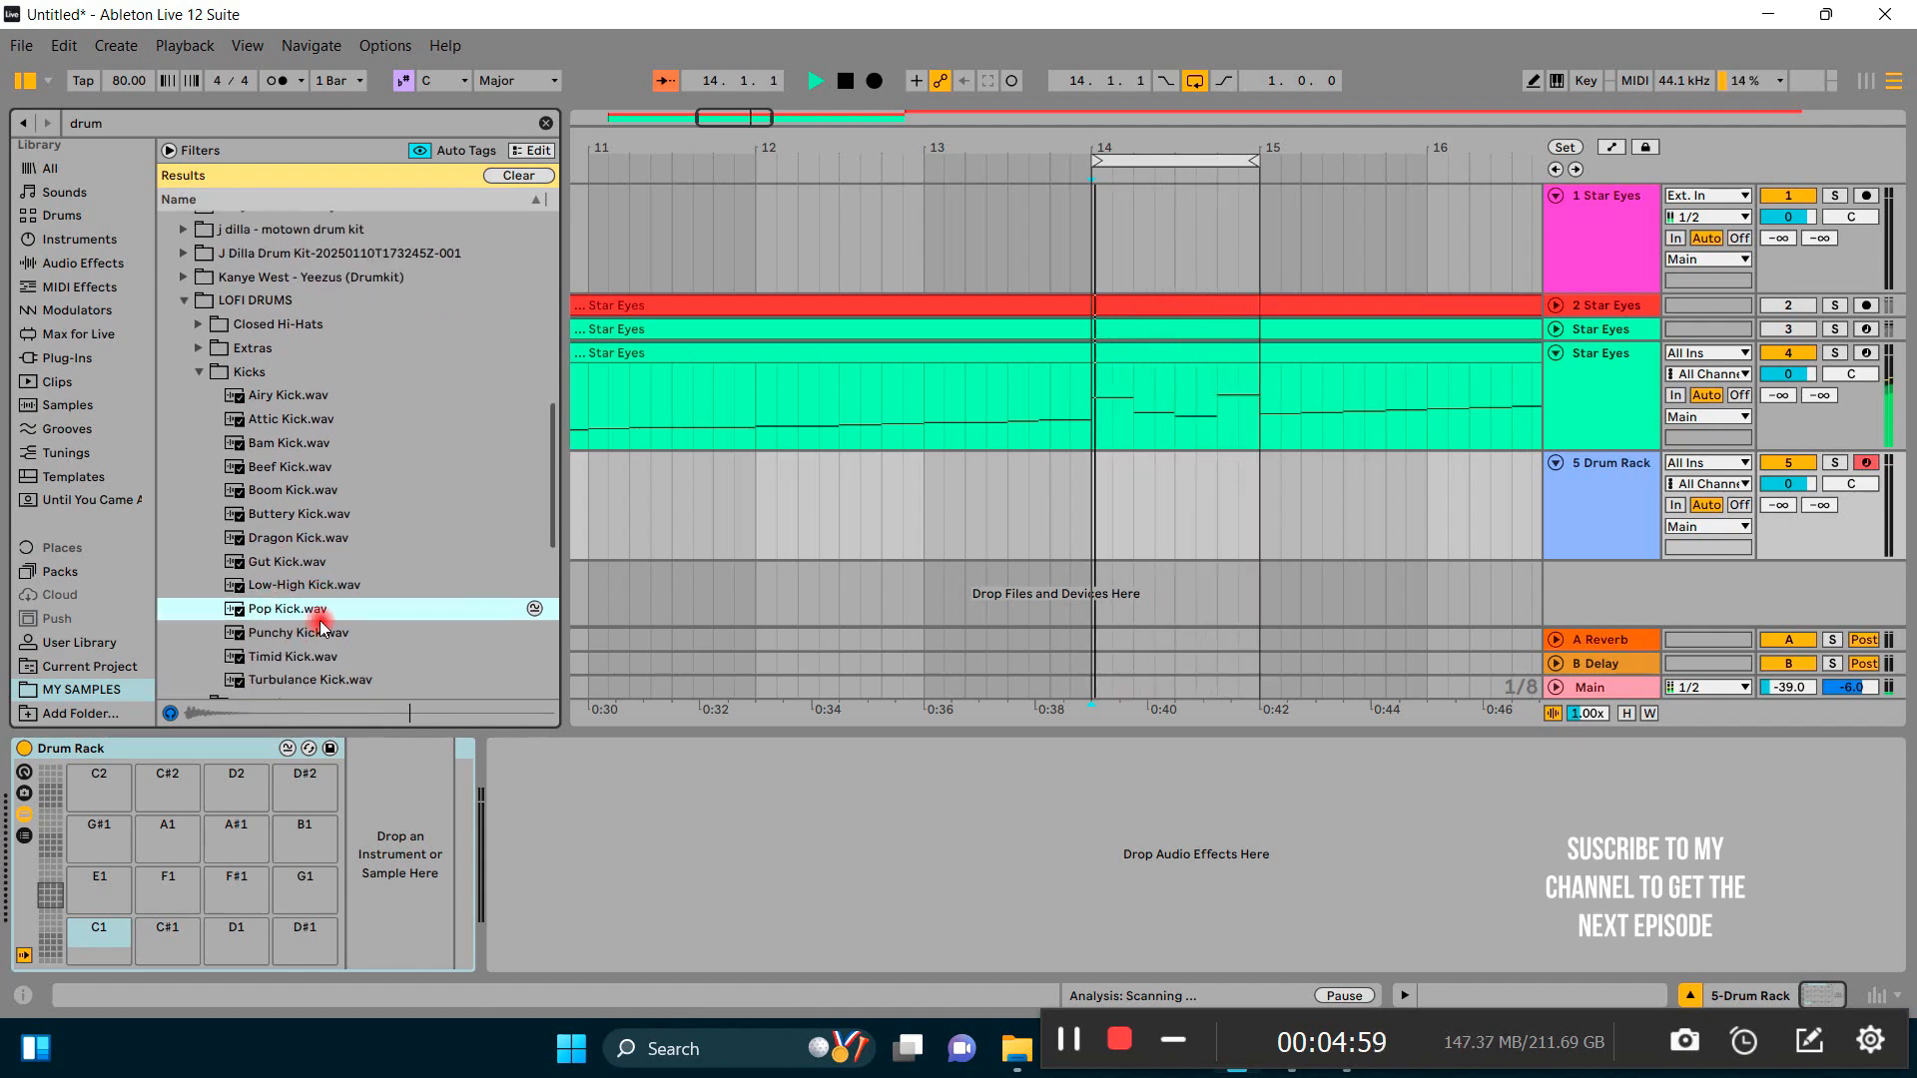
click(277, 632)
click(276, 659)
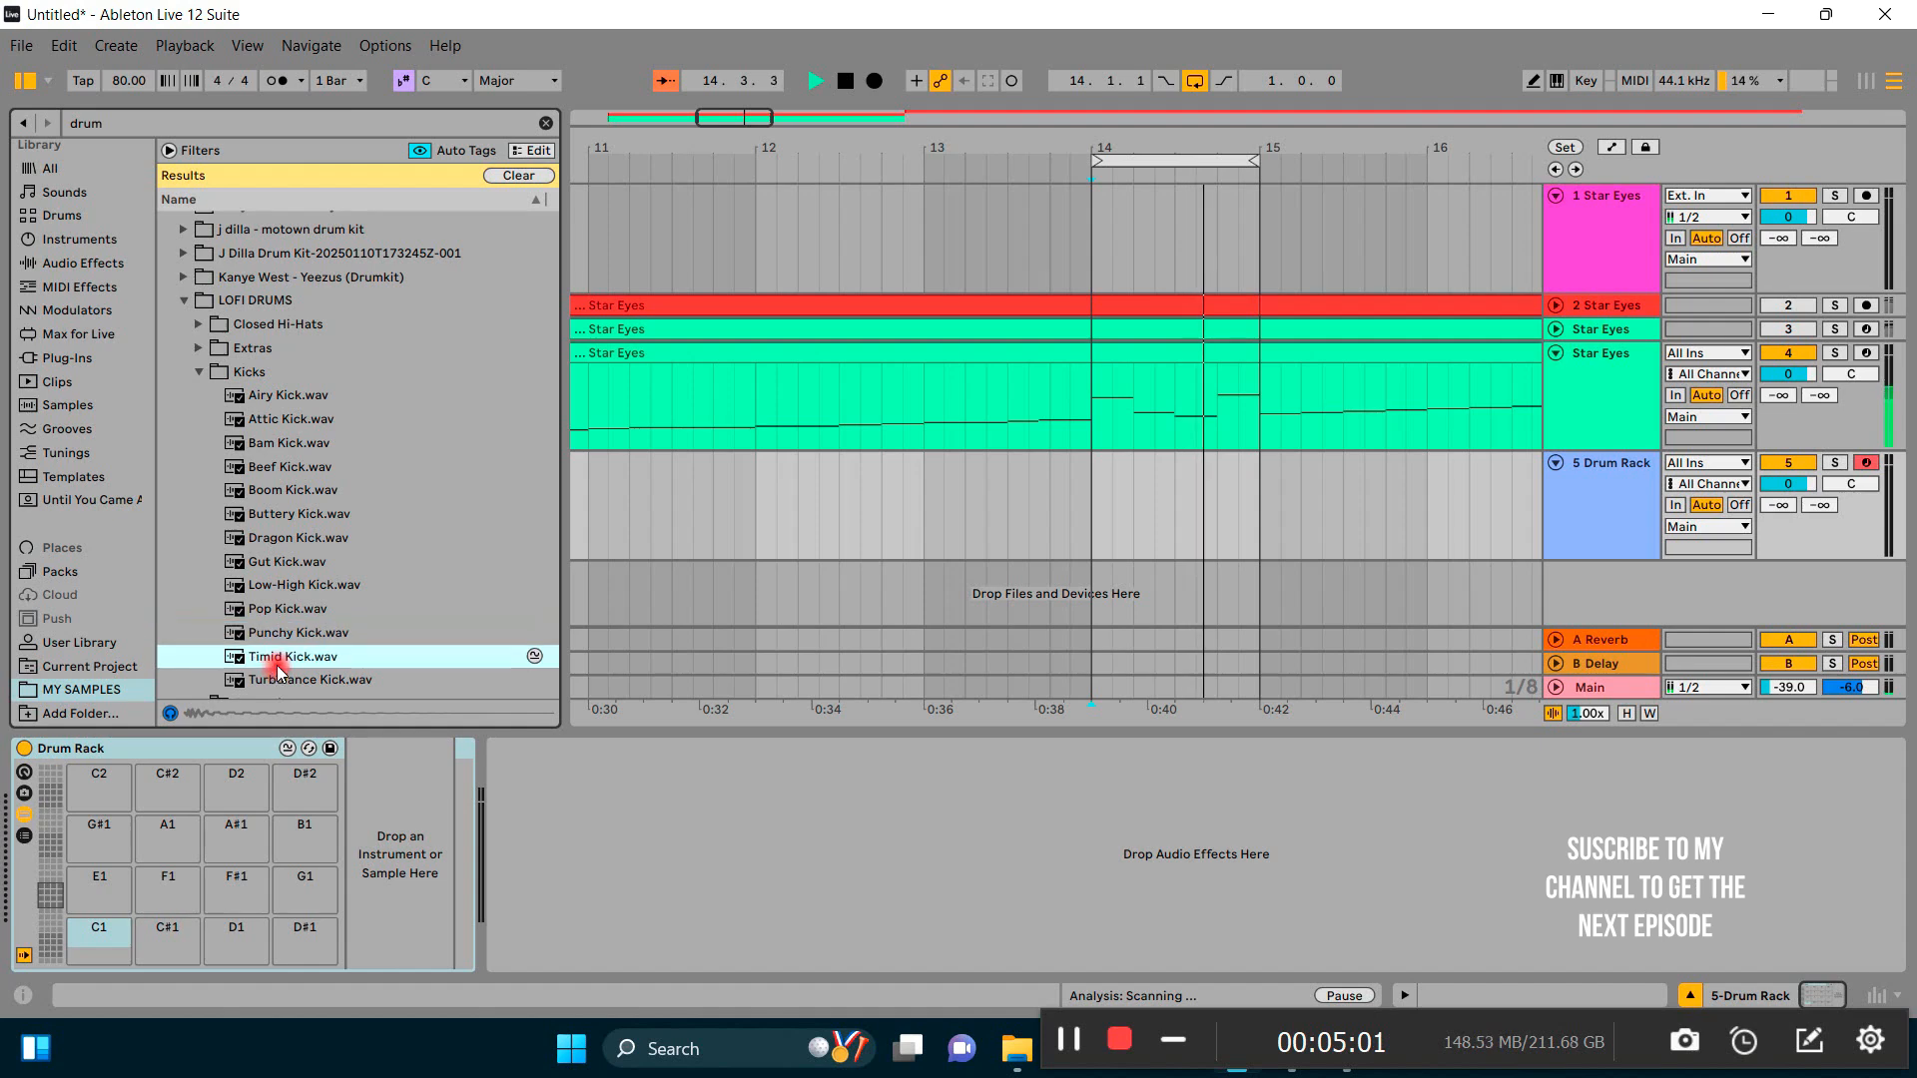
key(Down)
key(Down)
key(Down)
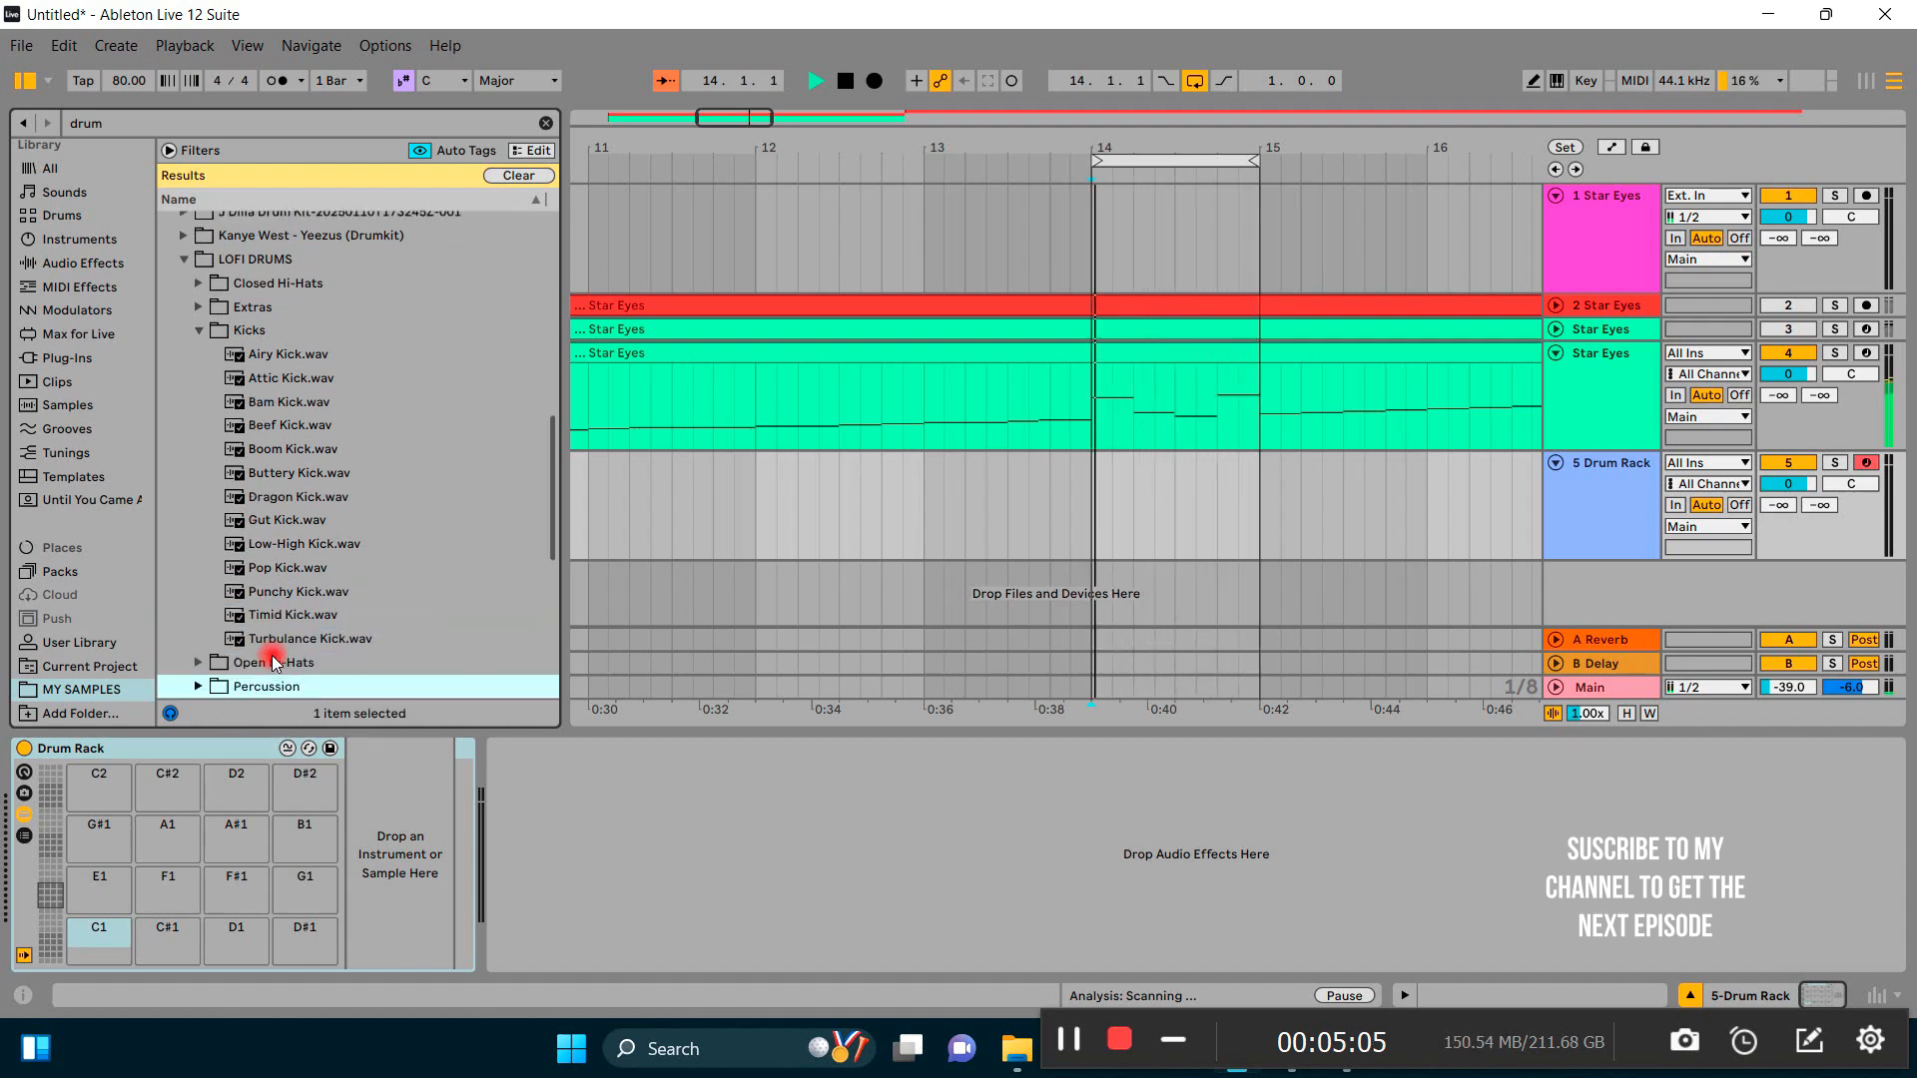
Step: Compare the Buttery, Dragon, Boom, Beef, Bam and Attic kicks again and load Attic Kick.wav onto the Drum Rack's C1 pad
click(329, 472)
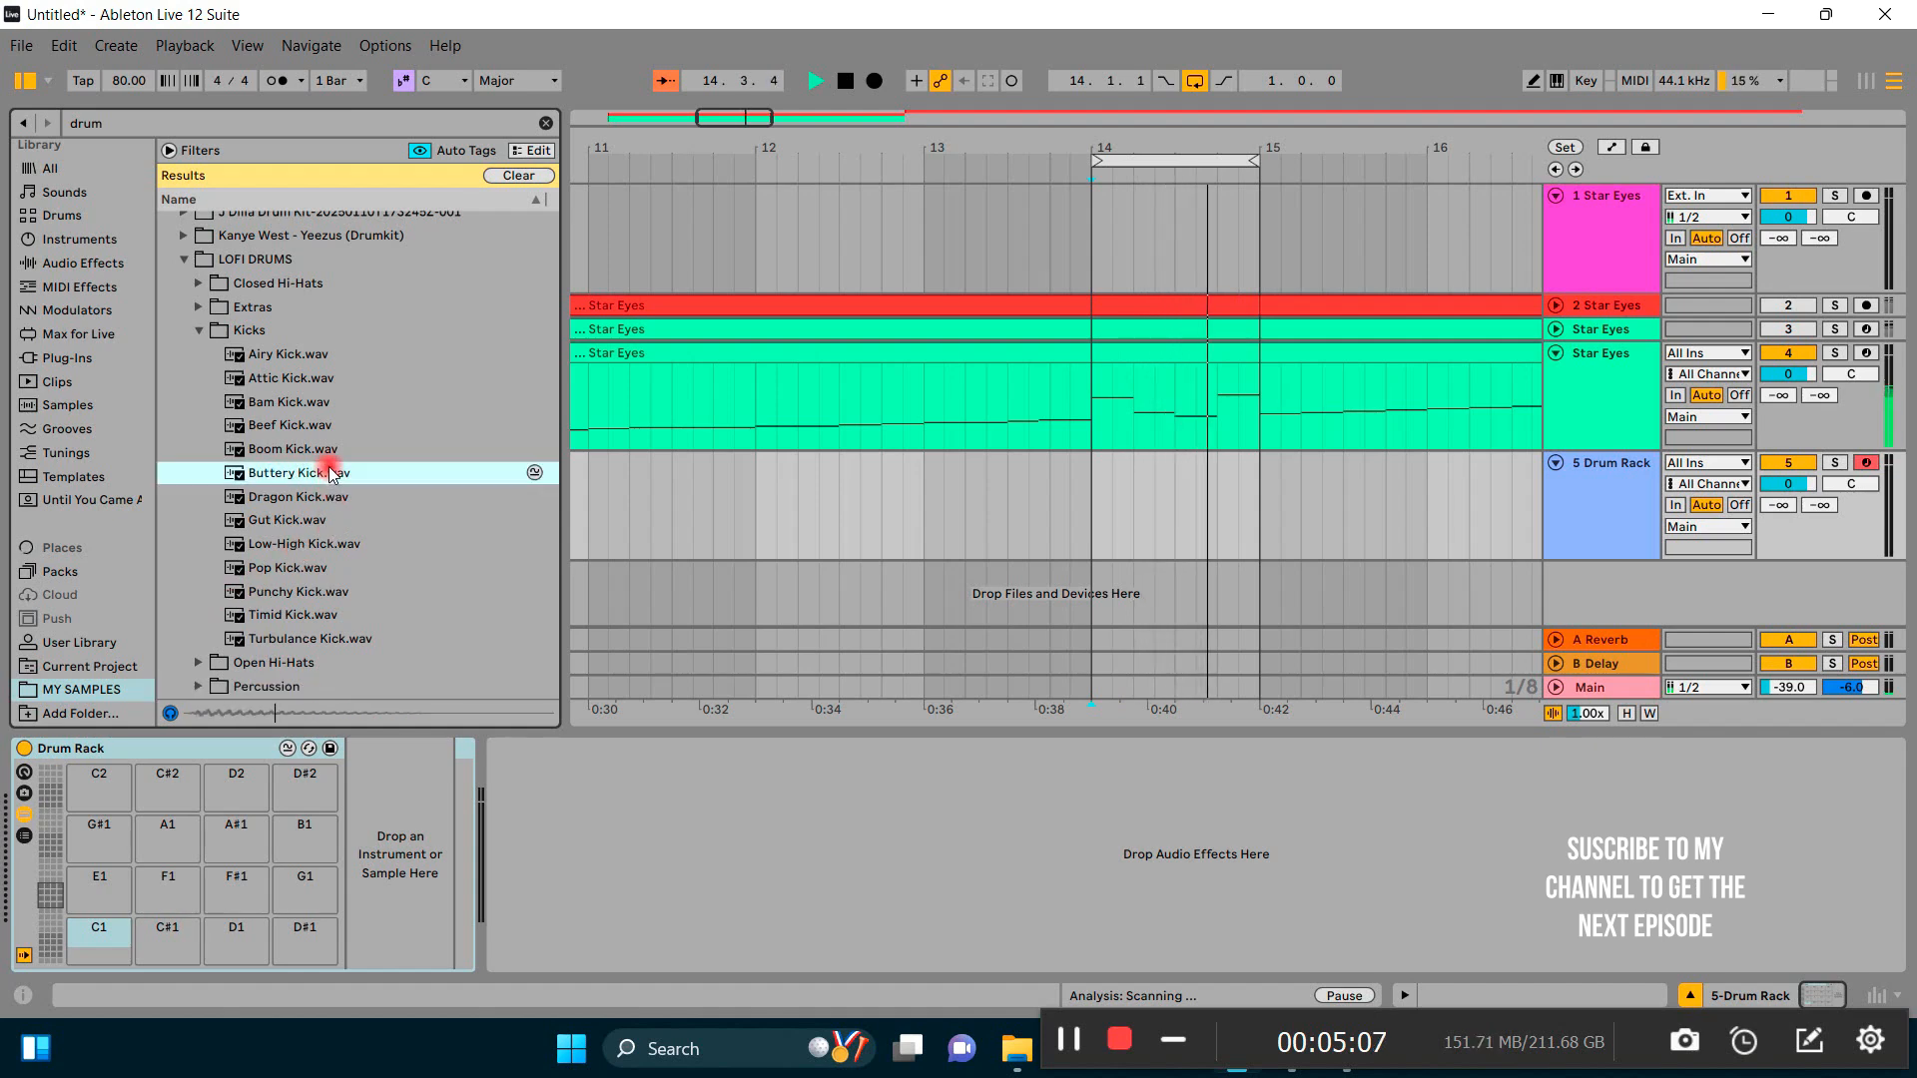
click(299, 496)
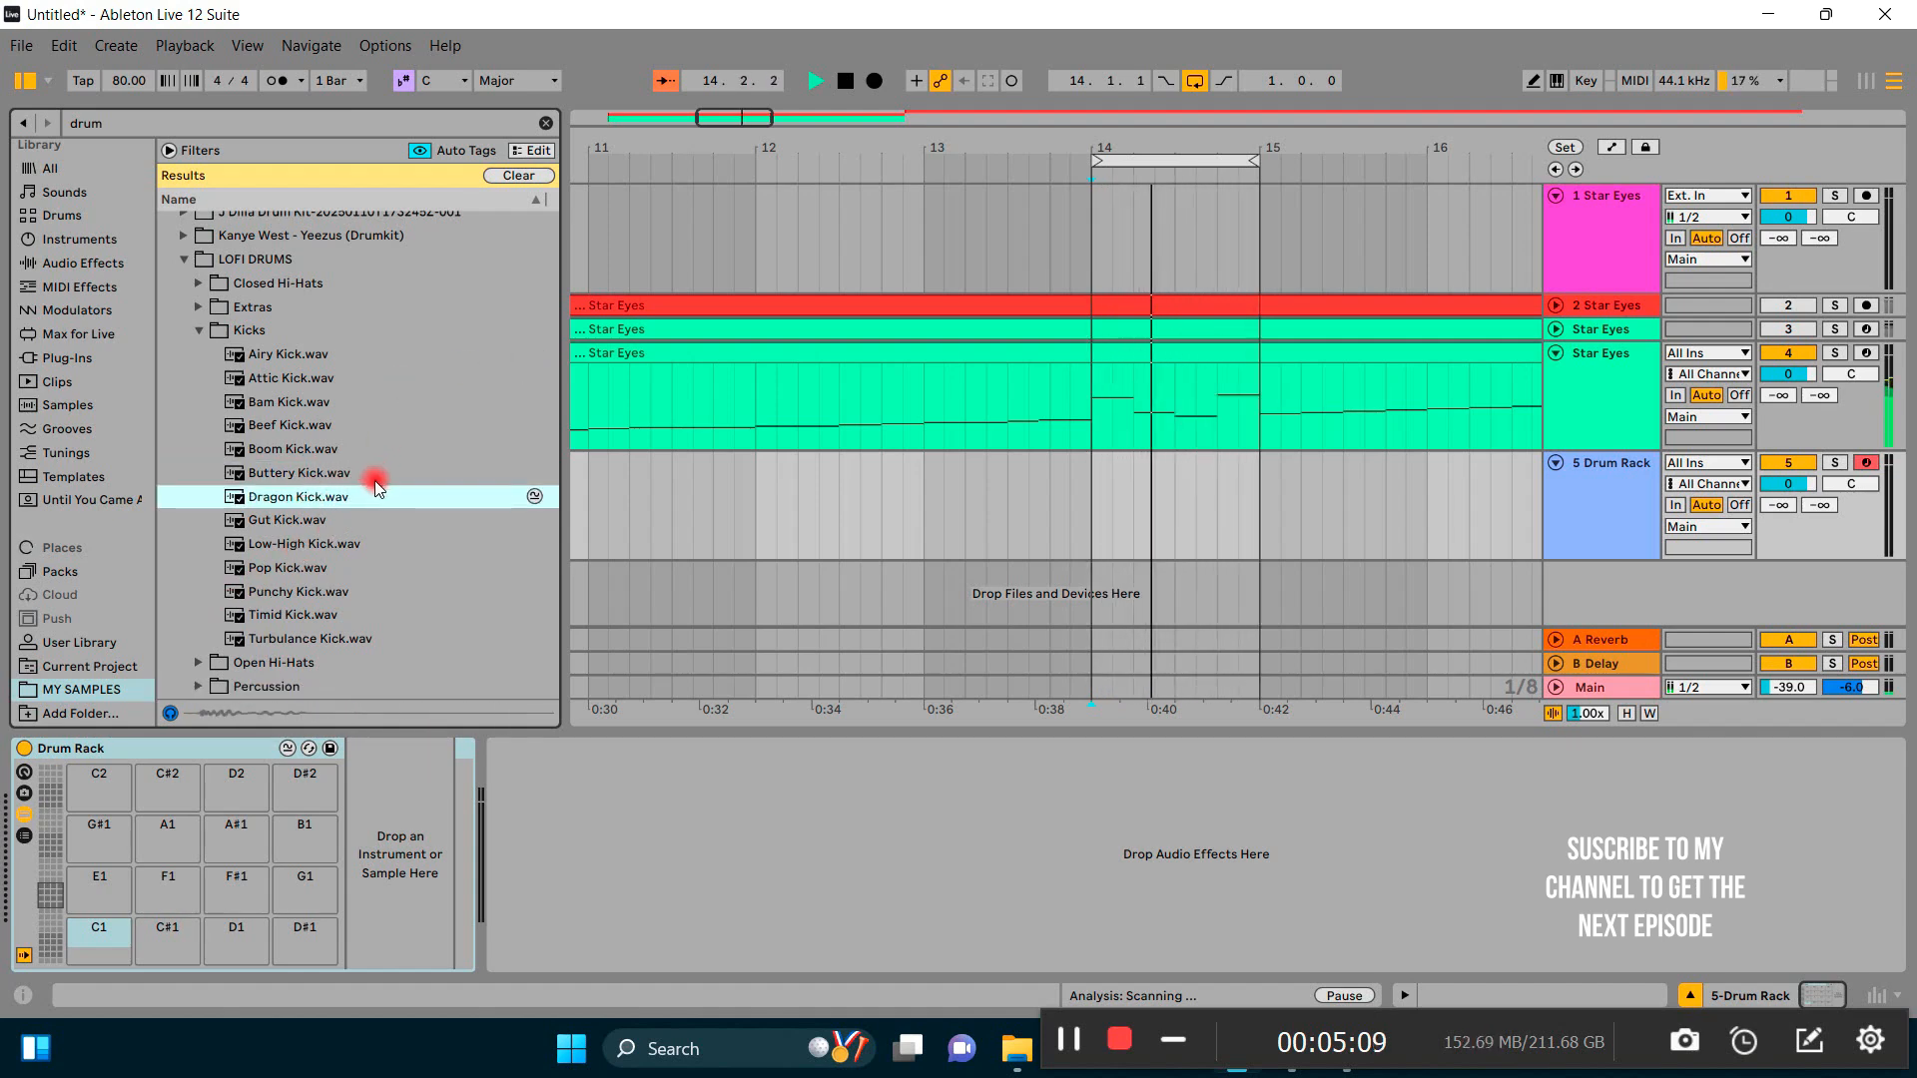
click(304, 455)
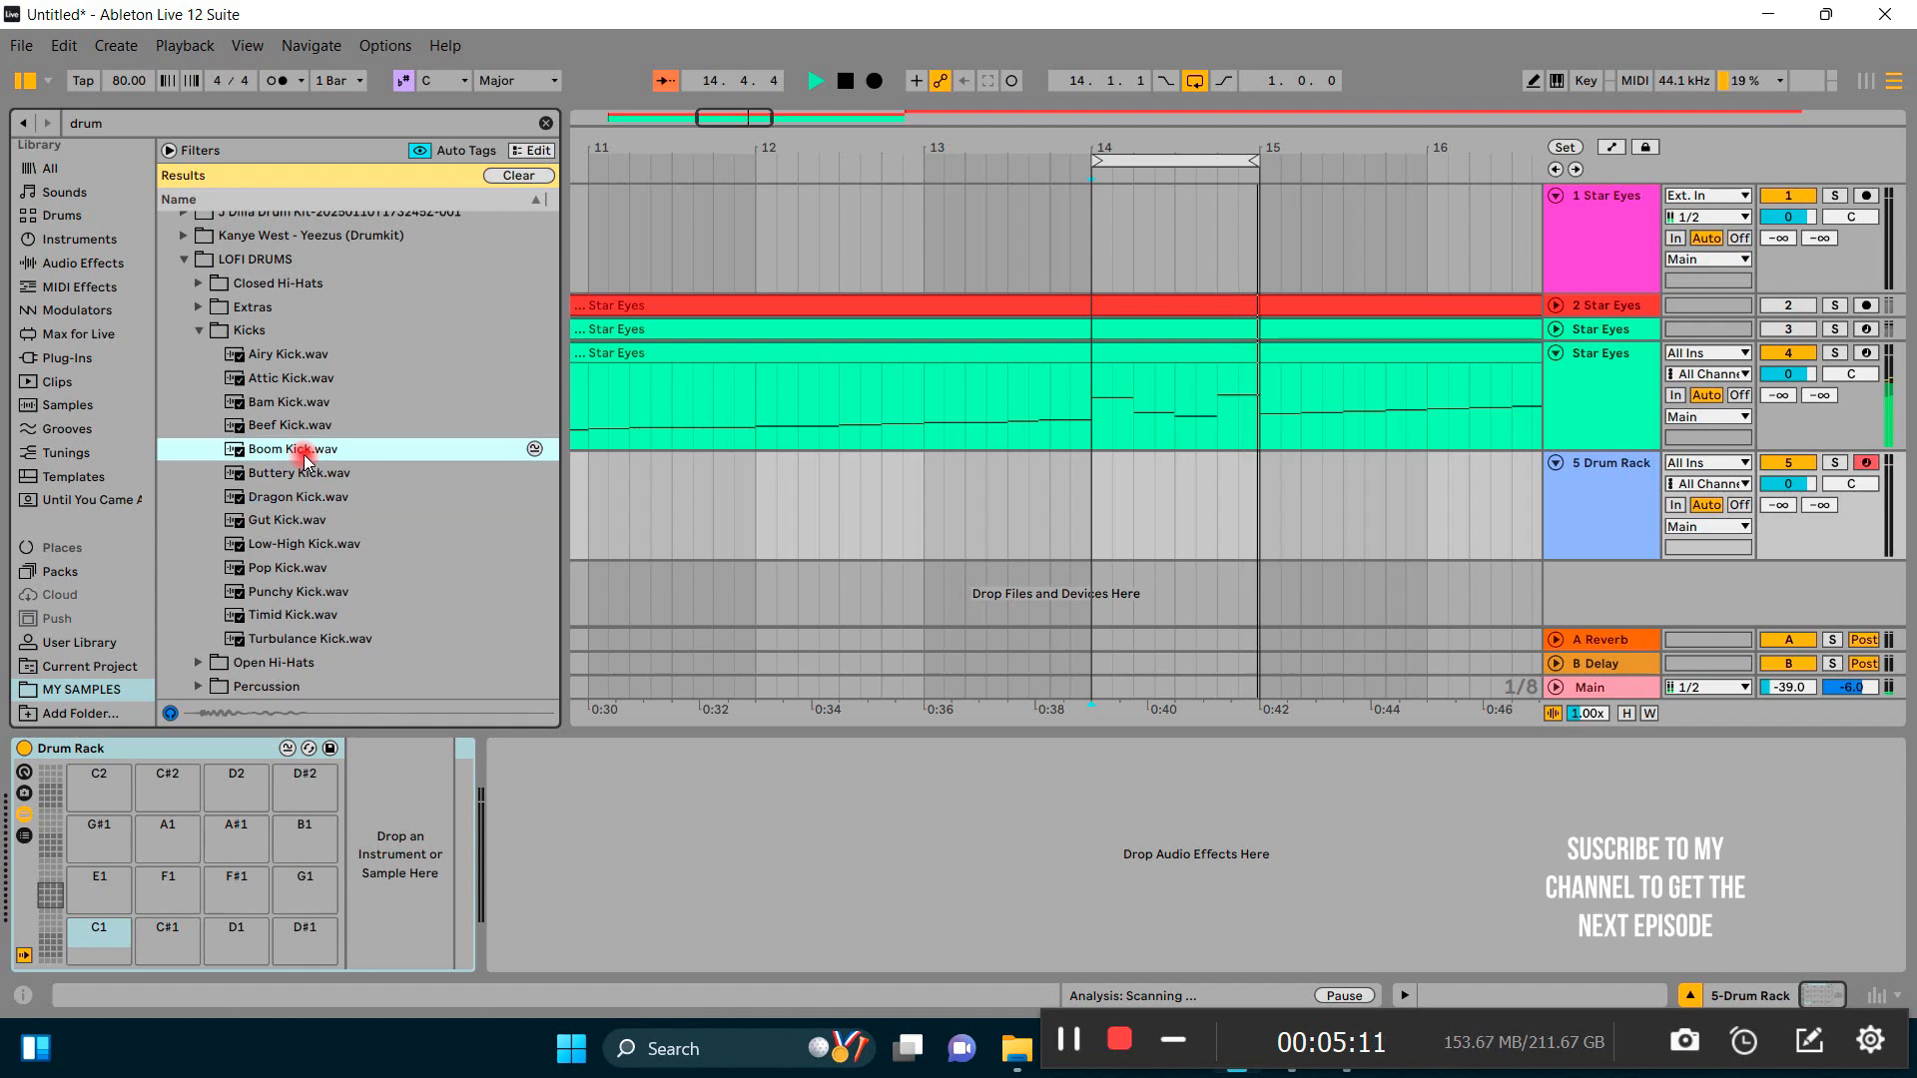
click(305, 427)
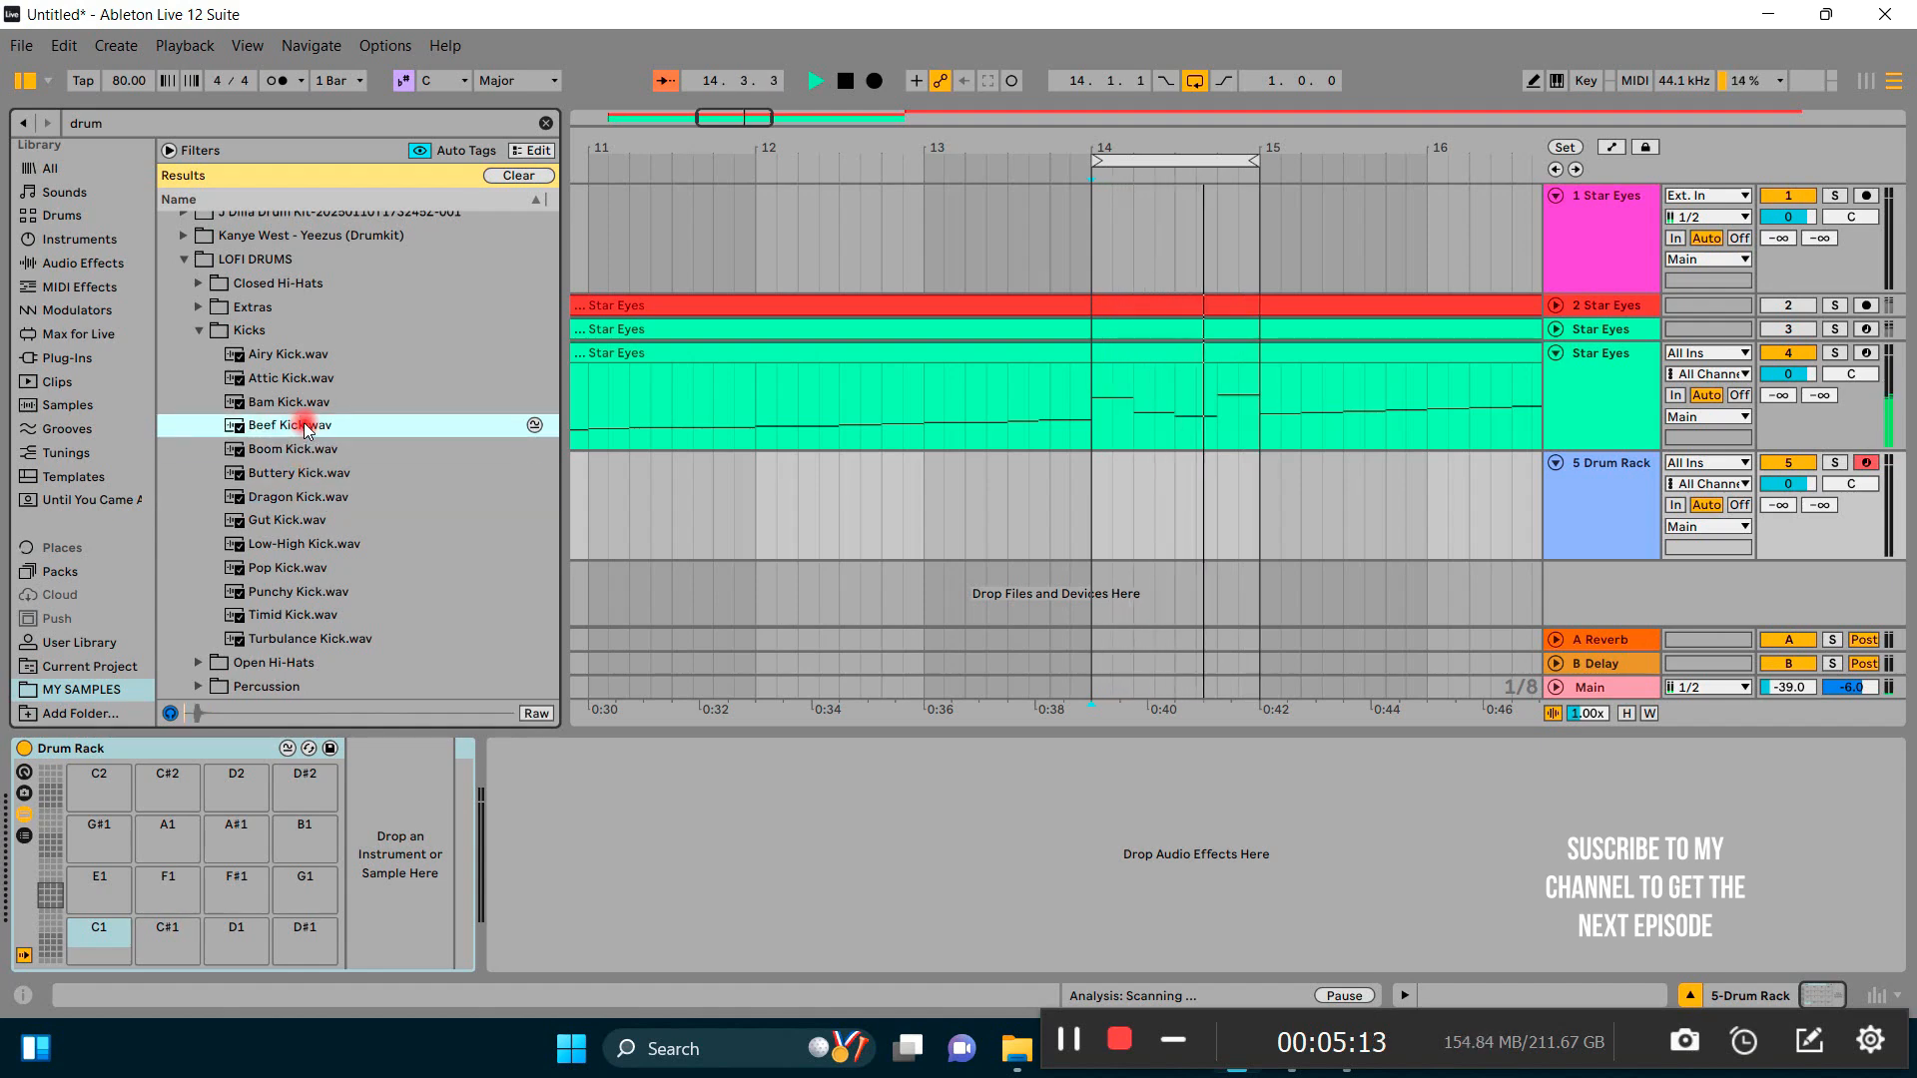
click(306, 404)
click(304, 379)
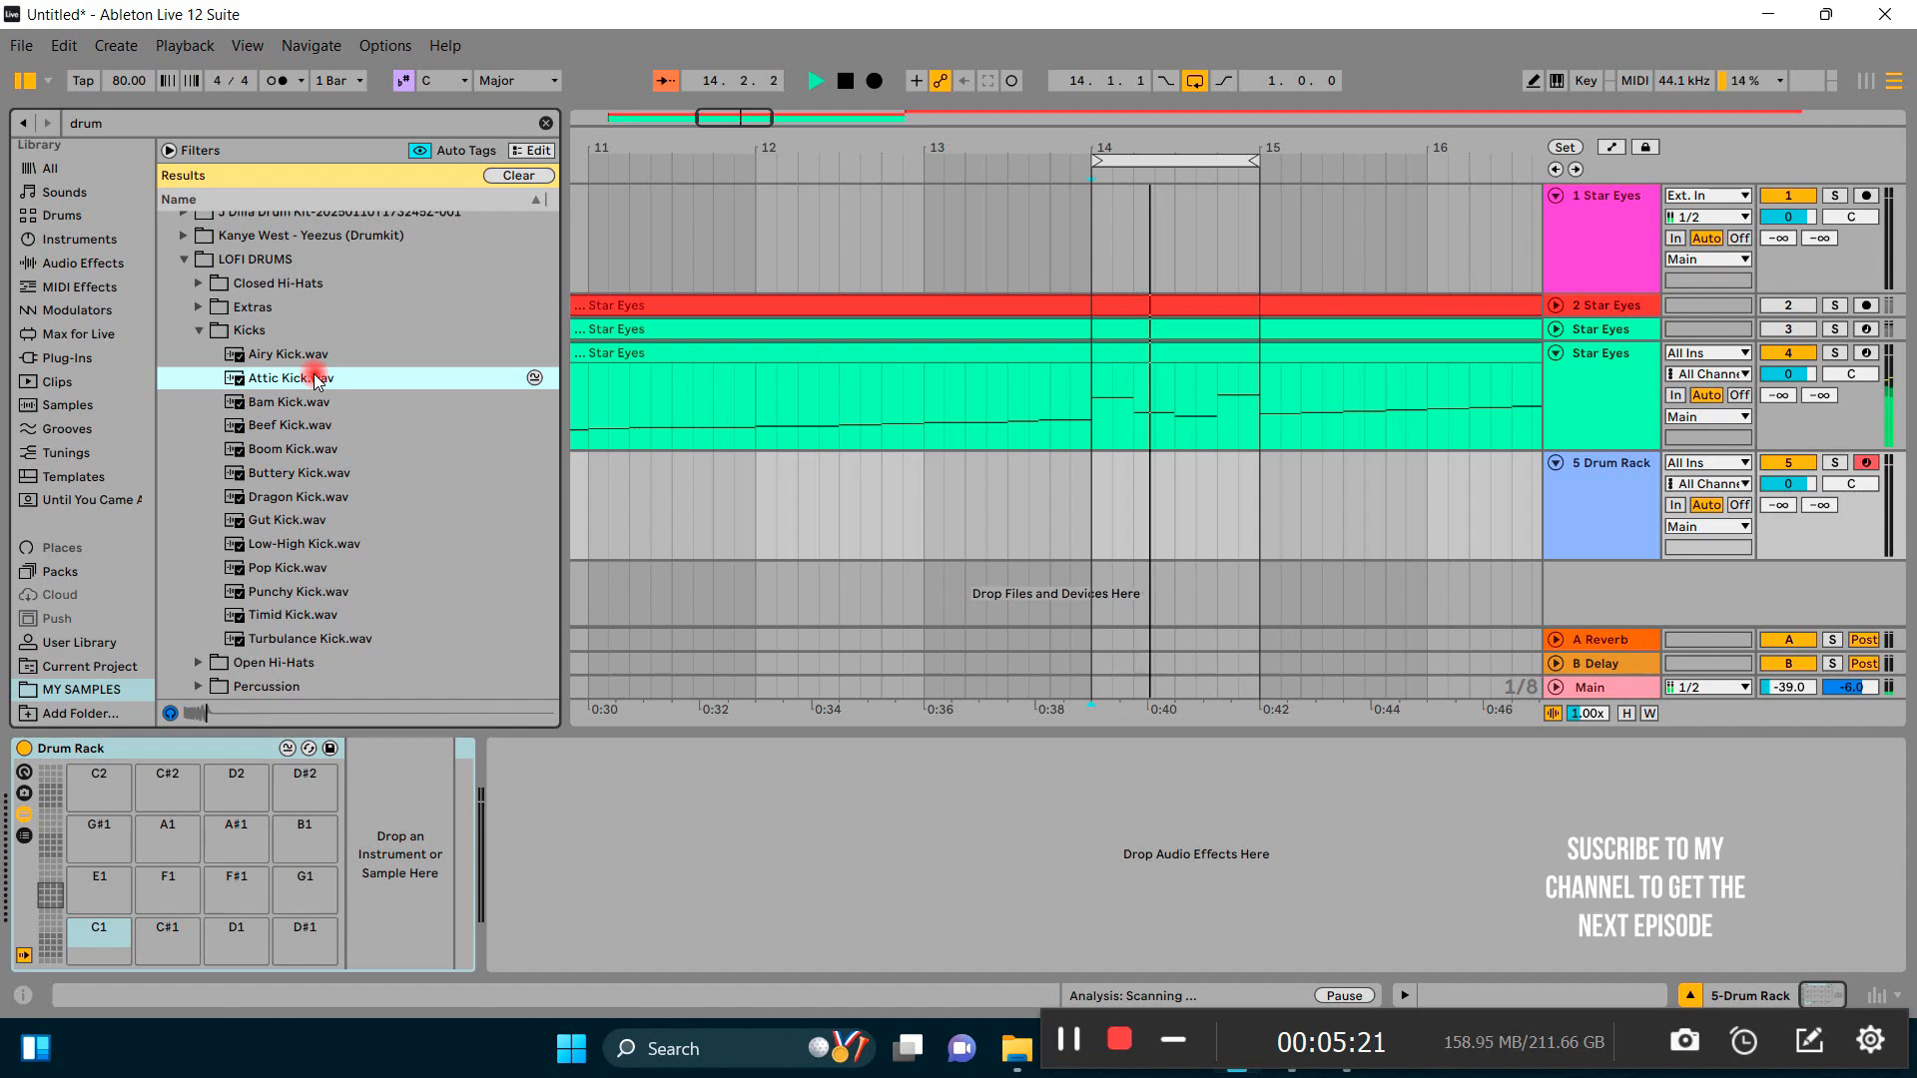
drag(314, 382, 100, 914)
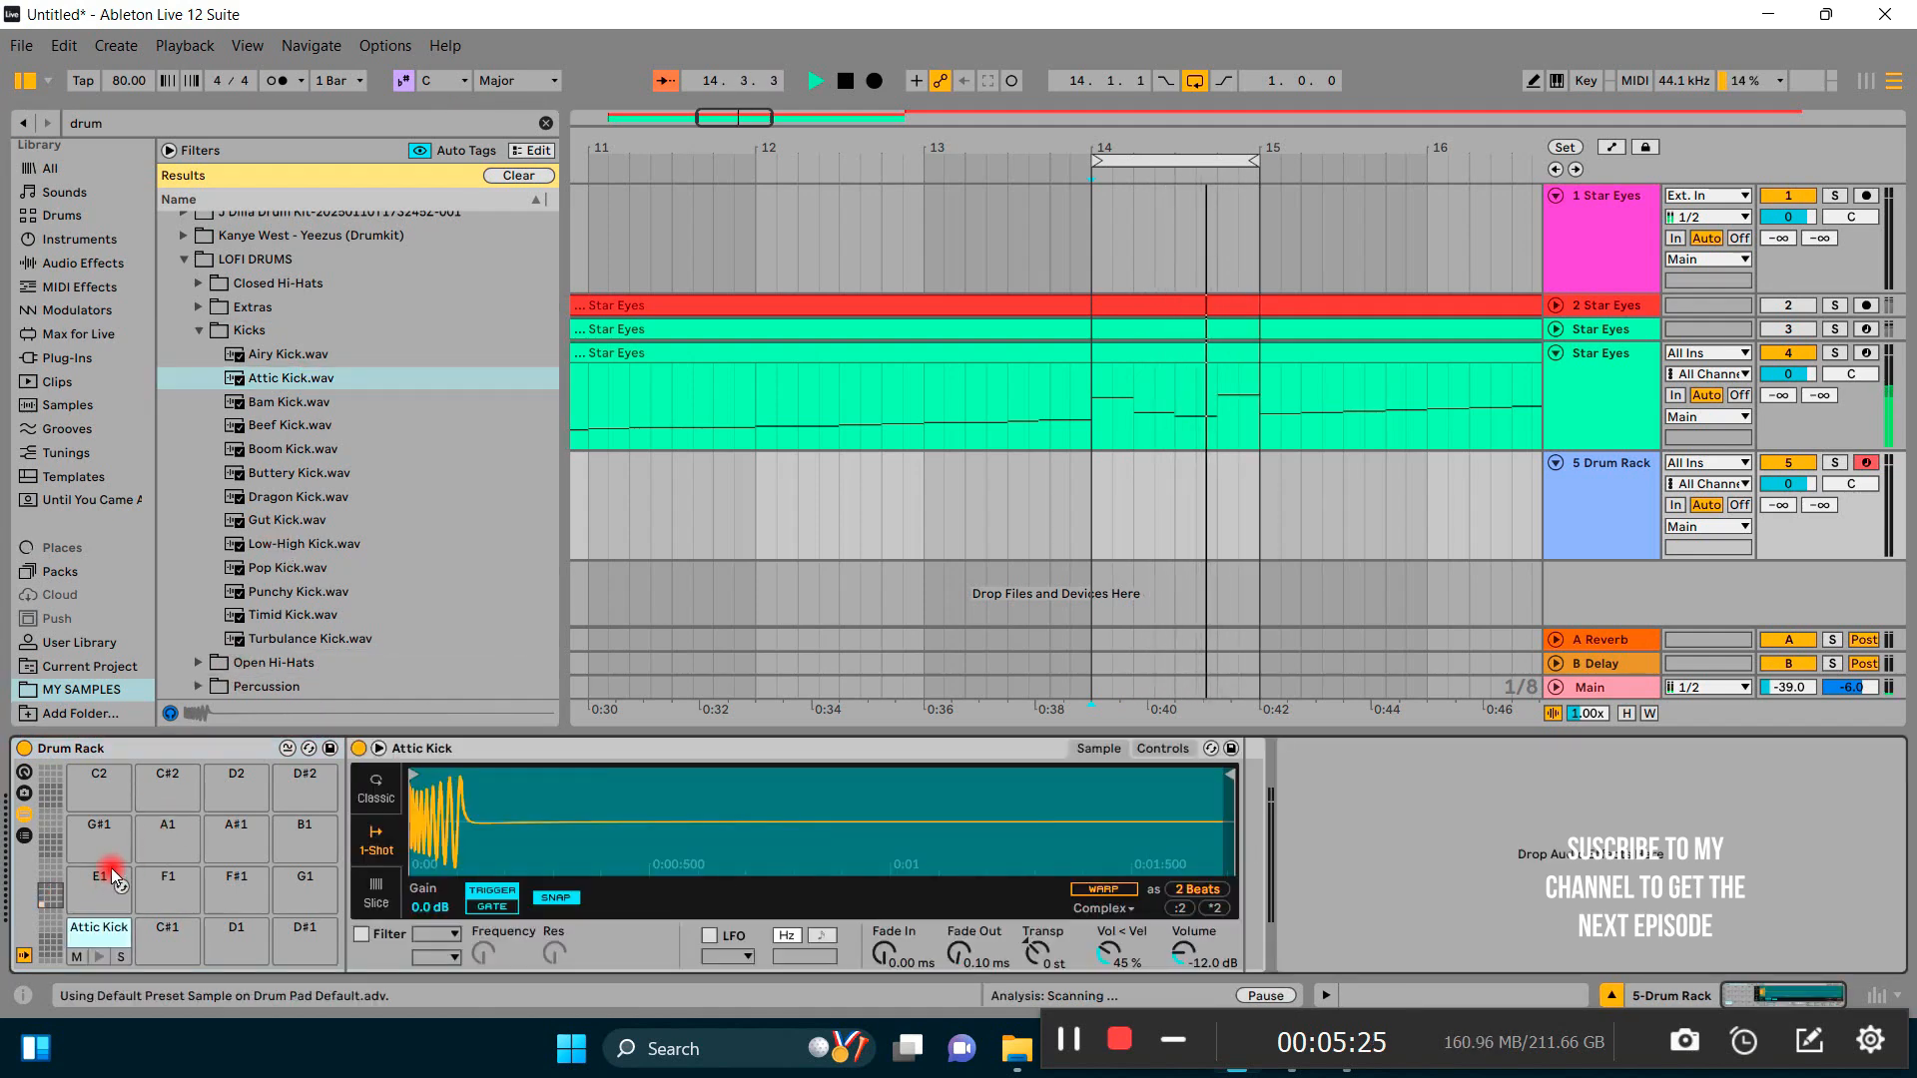
Step: Collapse Kicks and audition the Open Hi-Hats samples from Chorus through Splash, returning to Oddball Open Hi-Hat
click(196, 331)
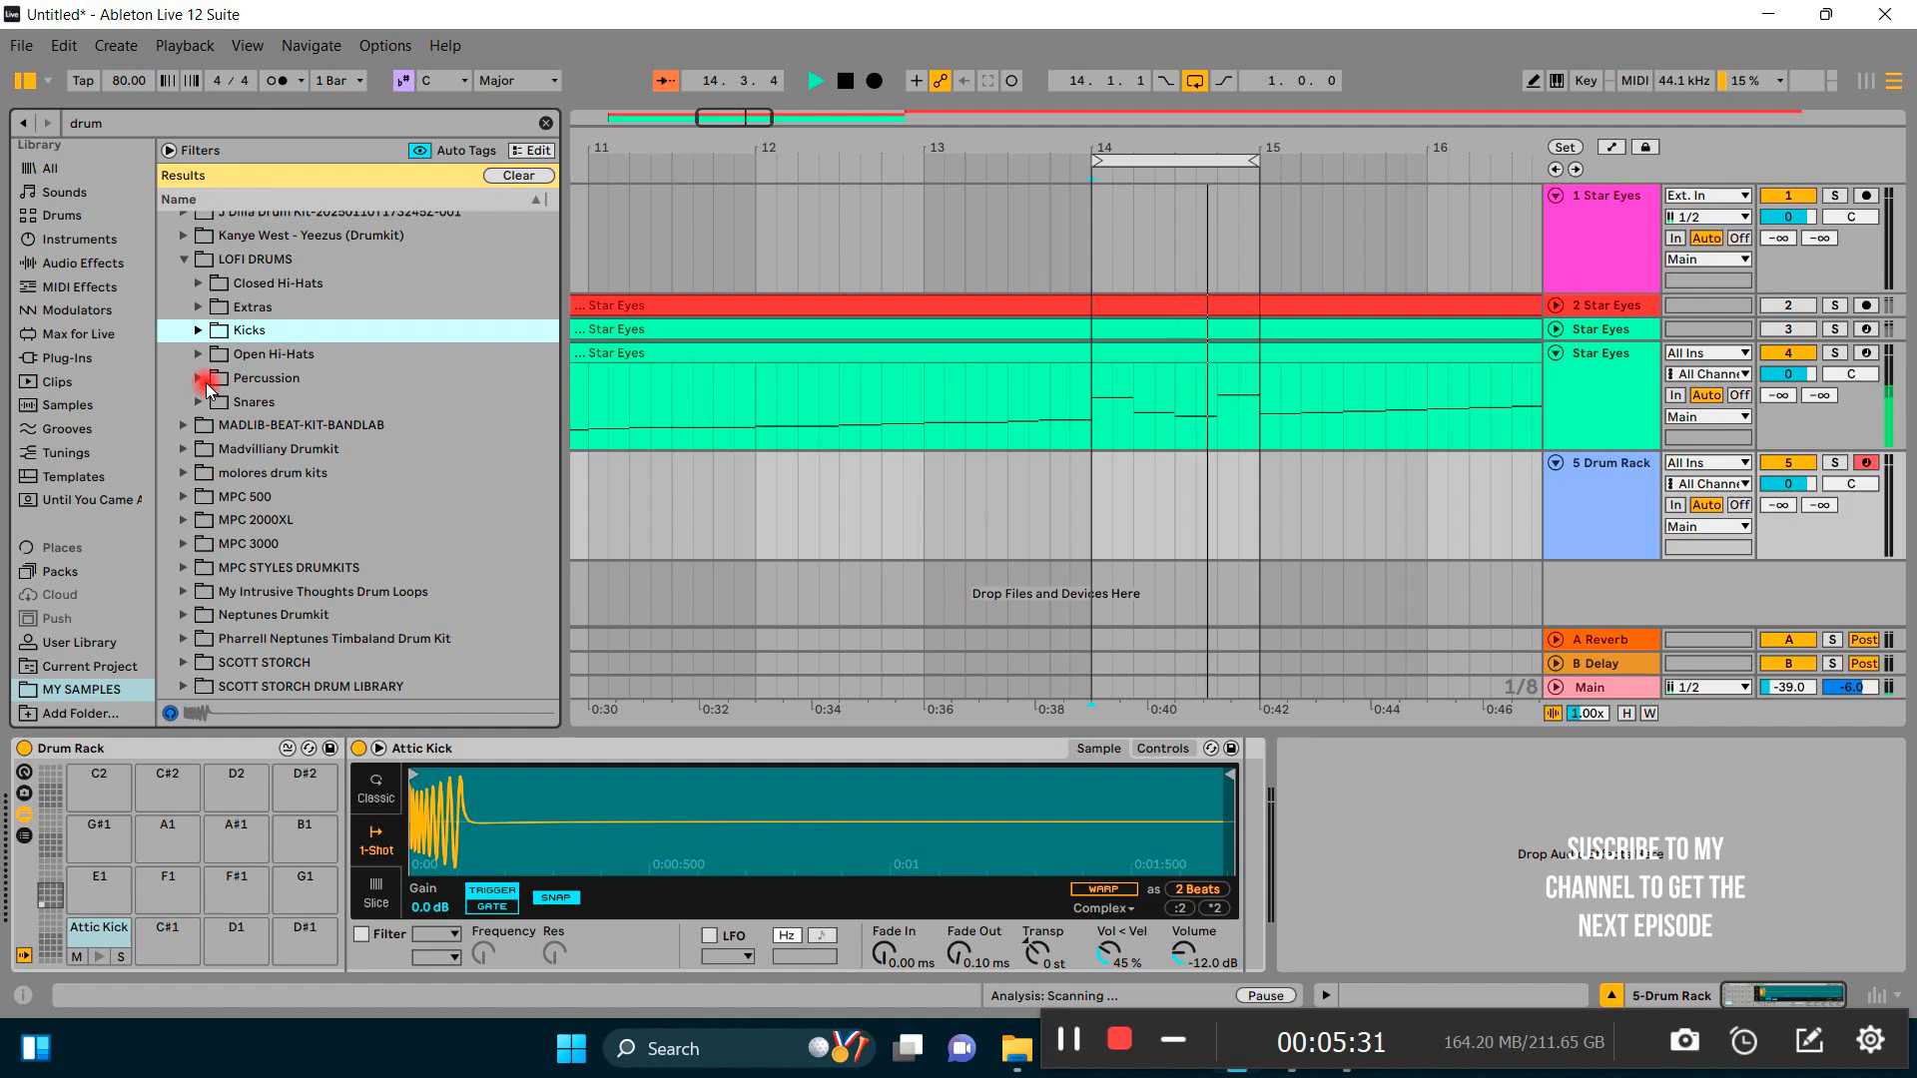
click(197, 355)
click(300, 379)
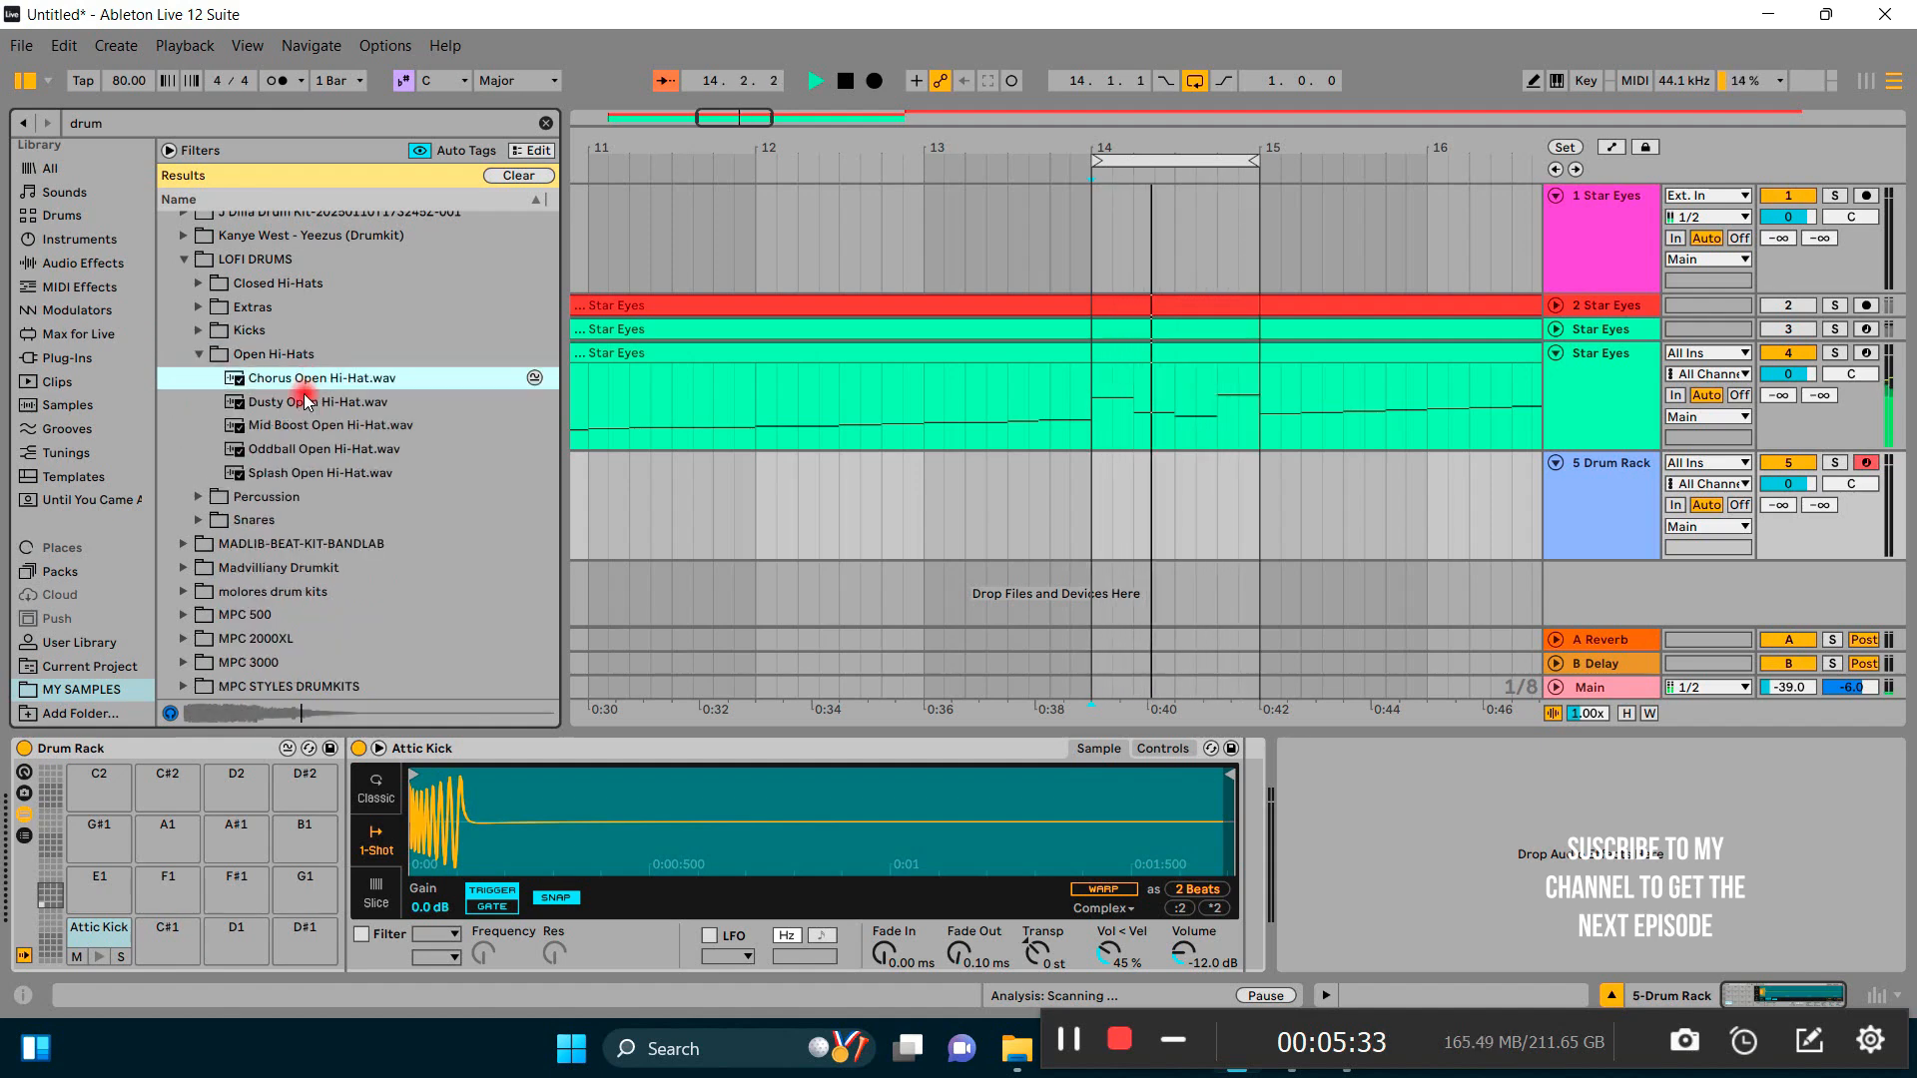
click(307, 402)
click(308, 425)
click(307, 449)
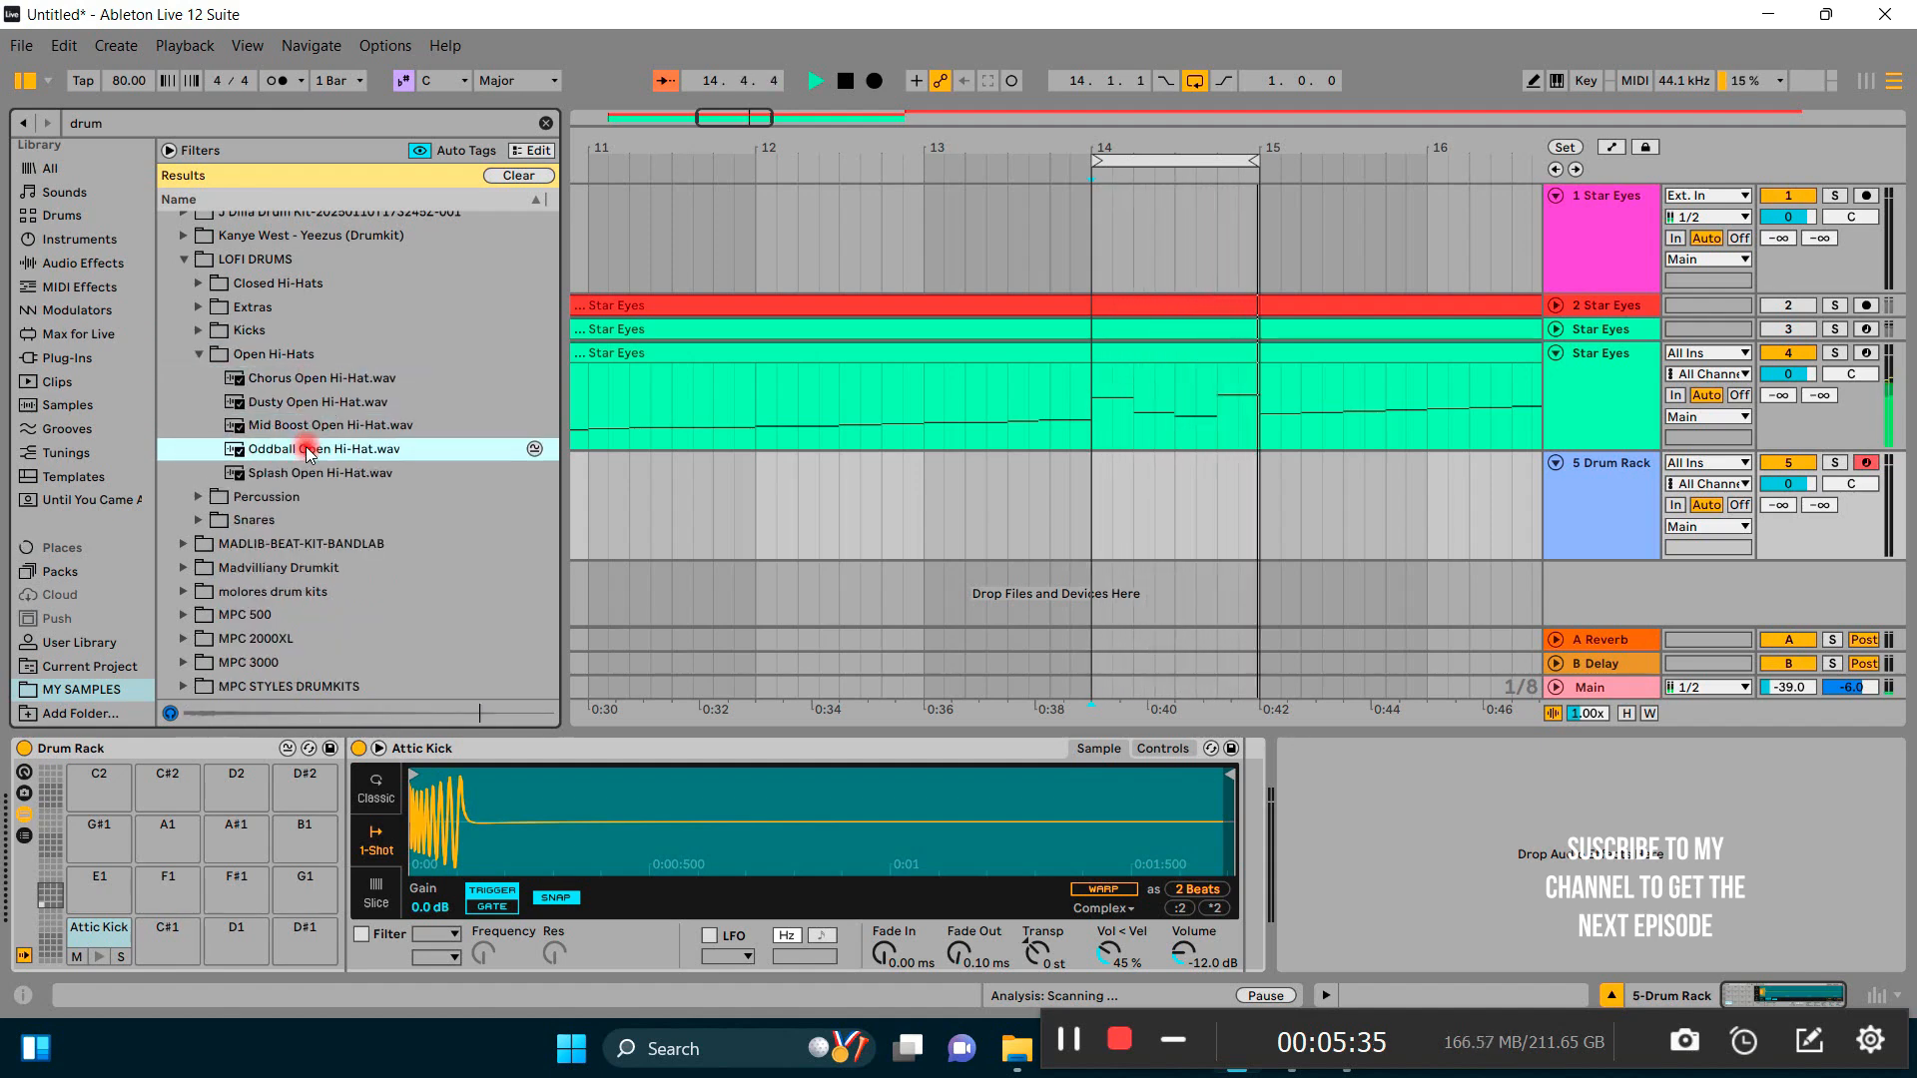
click(307, 475)
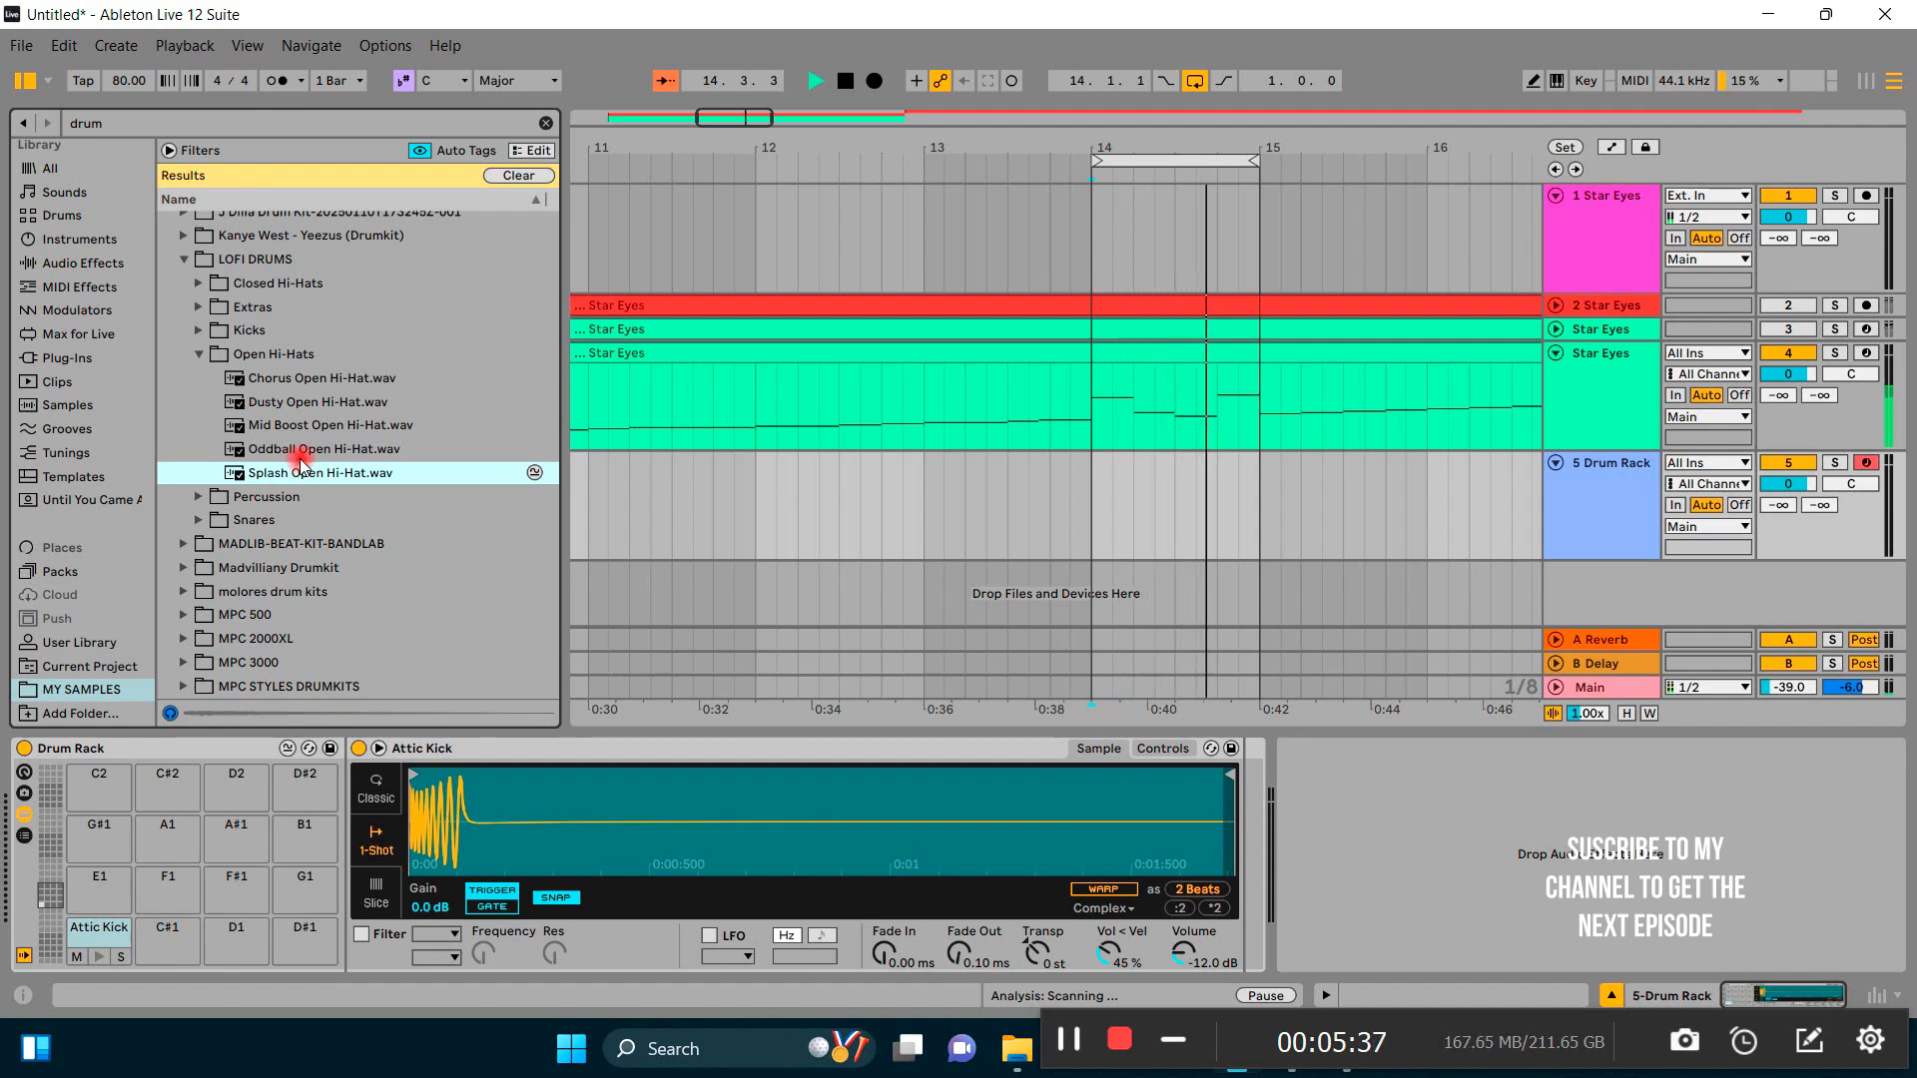
click(301, 457)
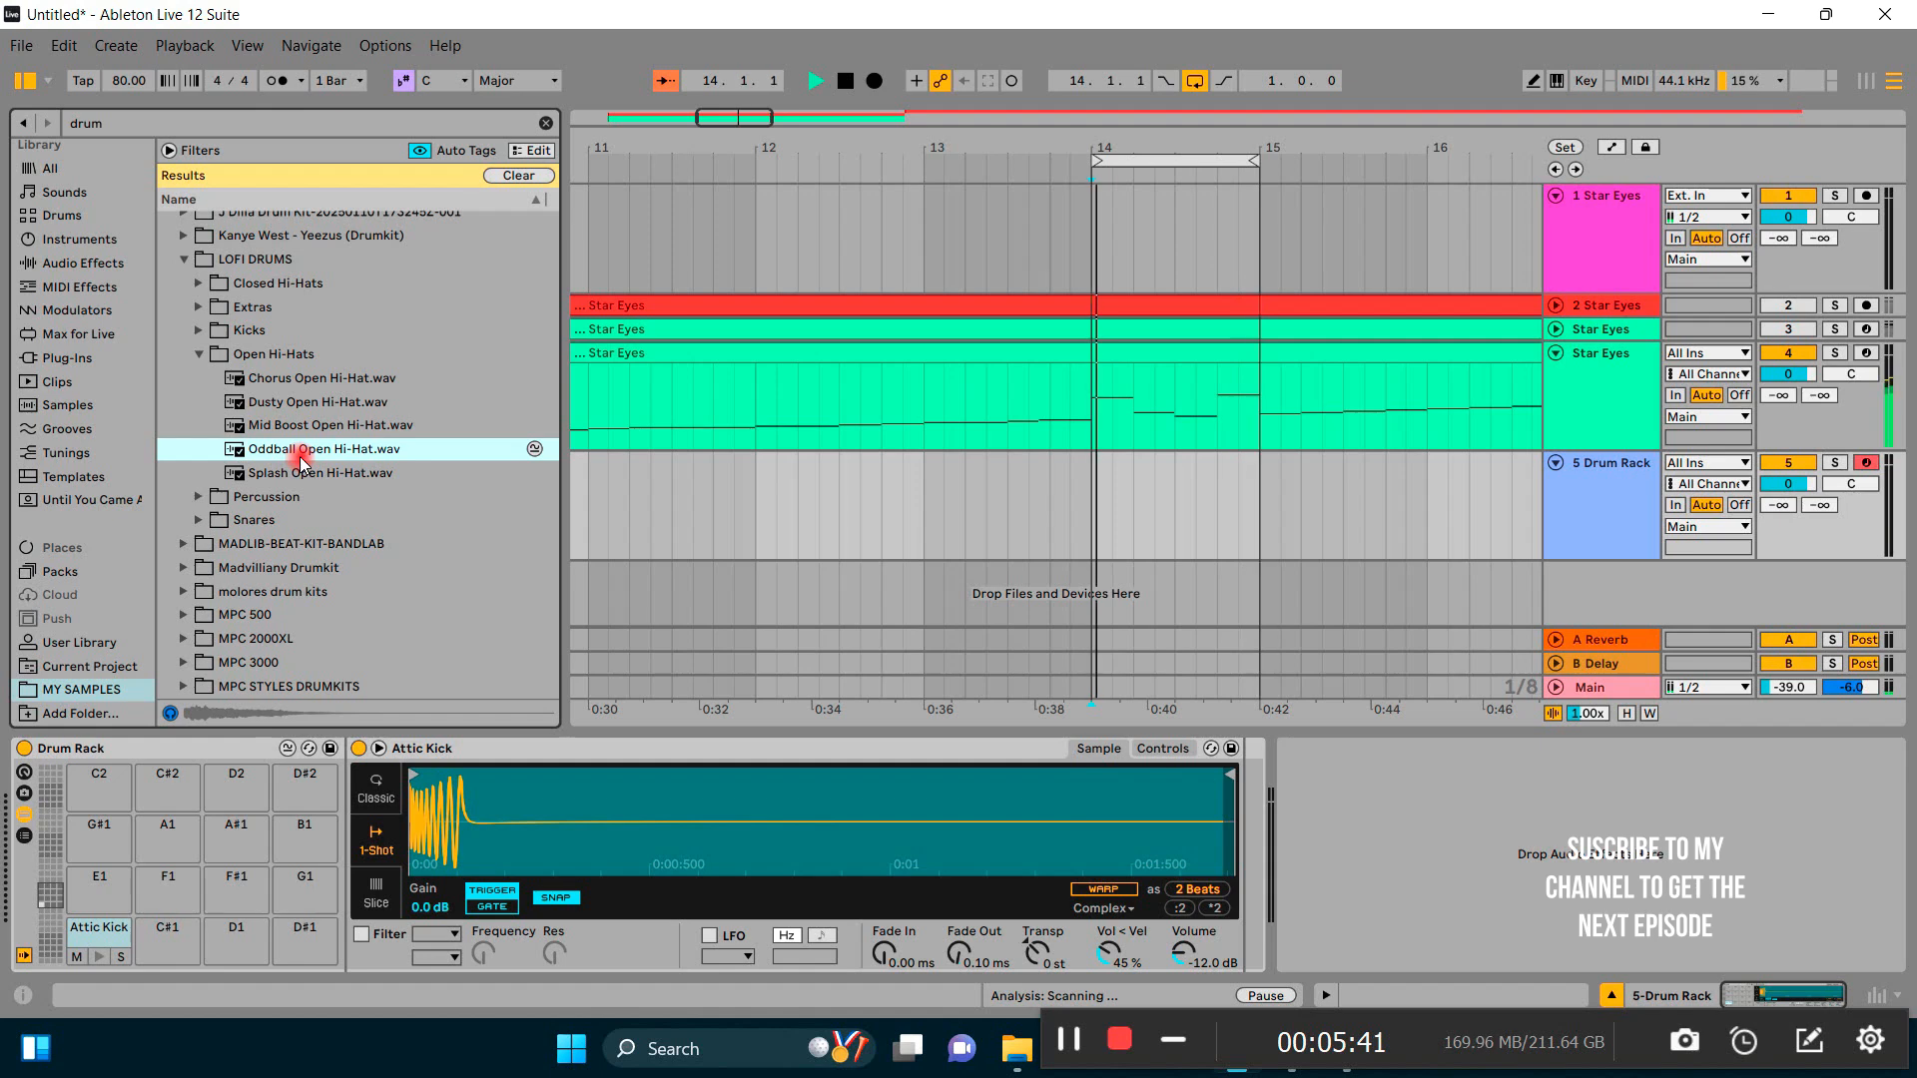
Step: Open the LOFI DRUMS Percussion folder, audition its samples from Battery Perc through Cowbell Perc, and collapse the folder
scroll(257, 503, down, 1)
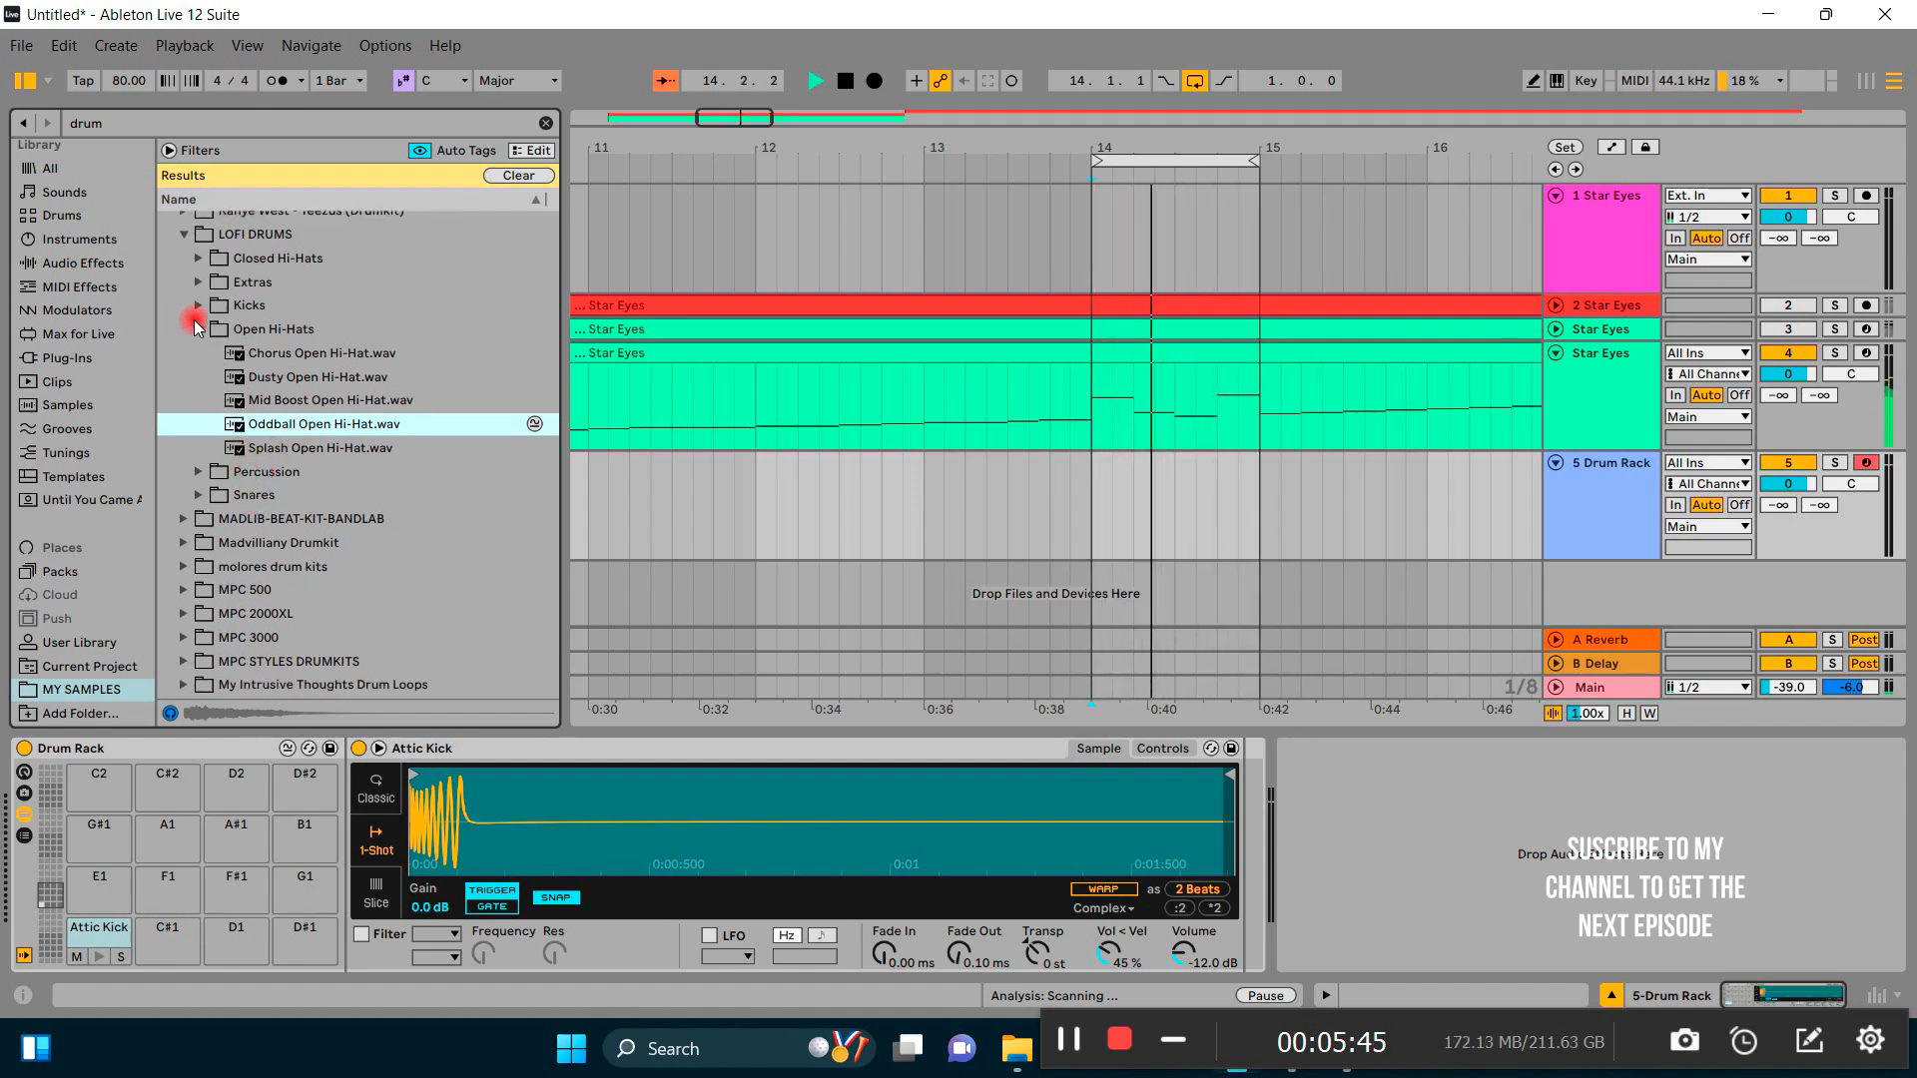
click(198, 471)
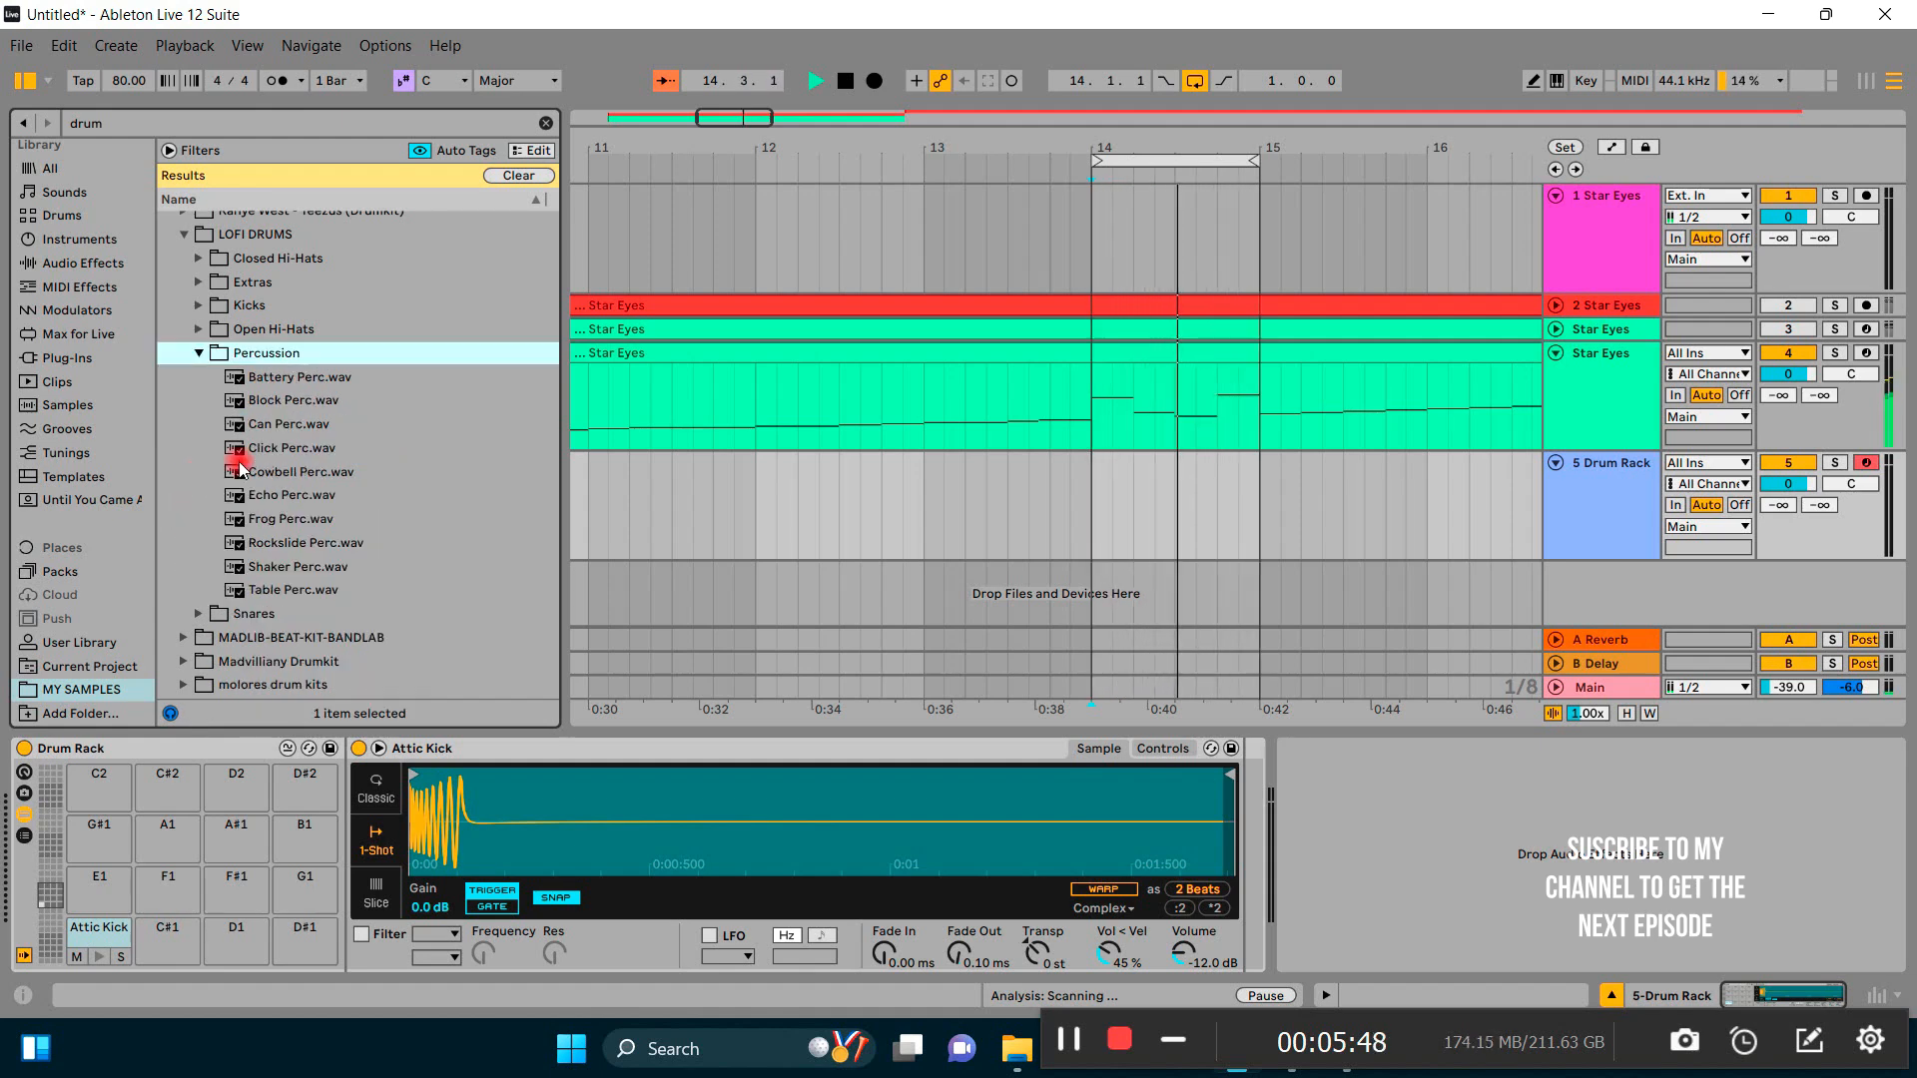
click(301, 384)
click(304, 402)
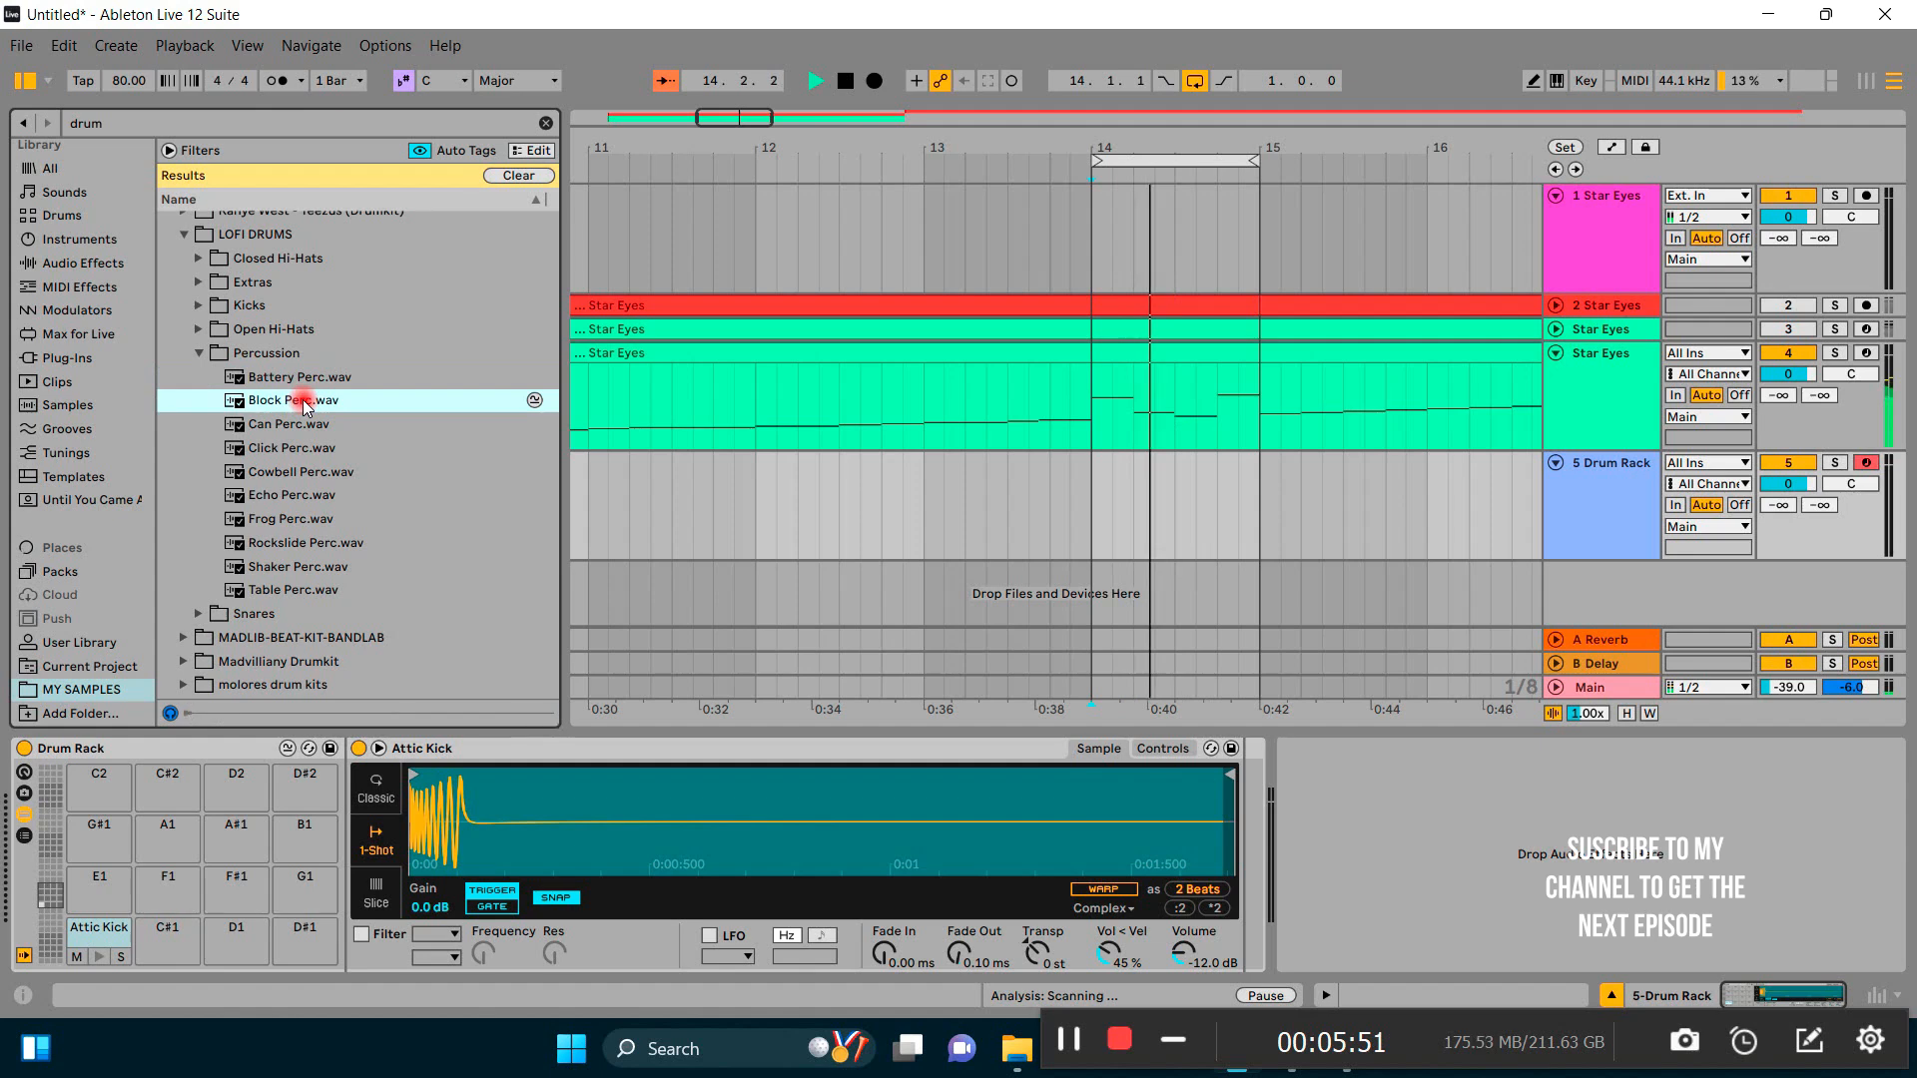
click(303, 426)
click(304, 451)
click(304, 477)
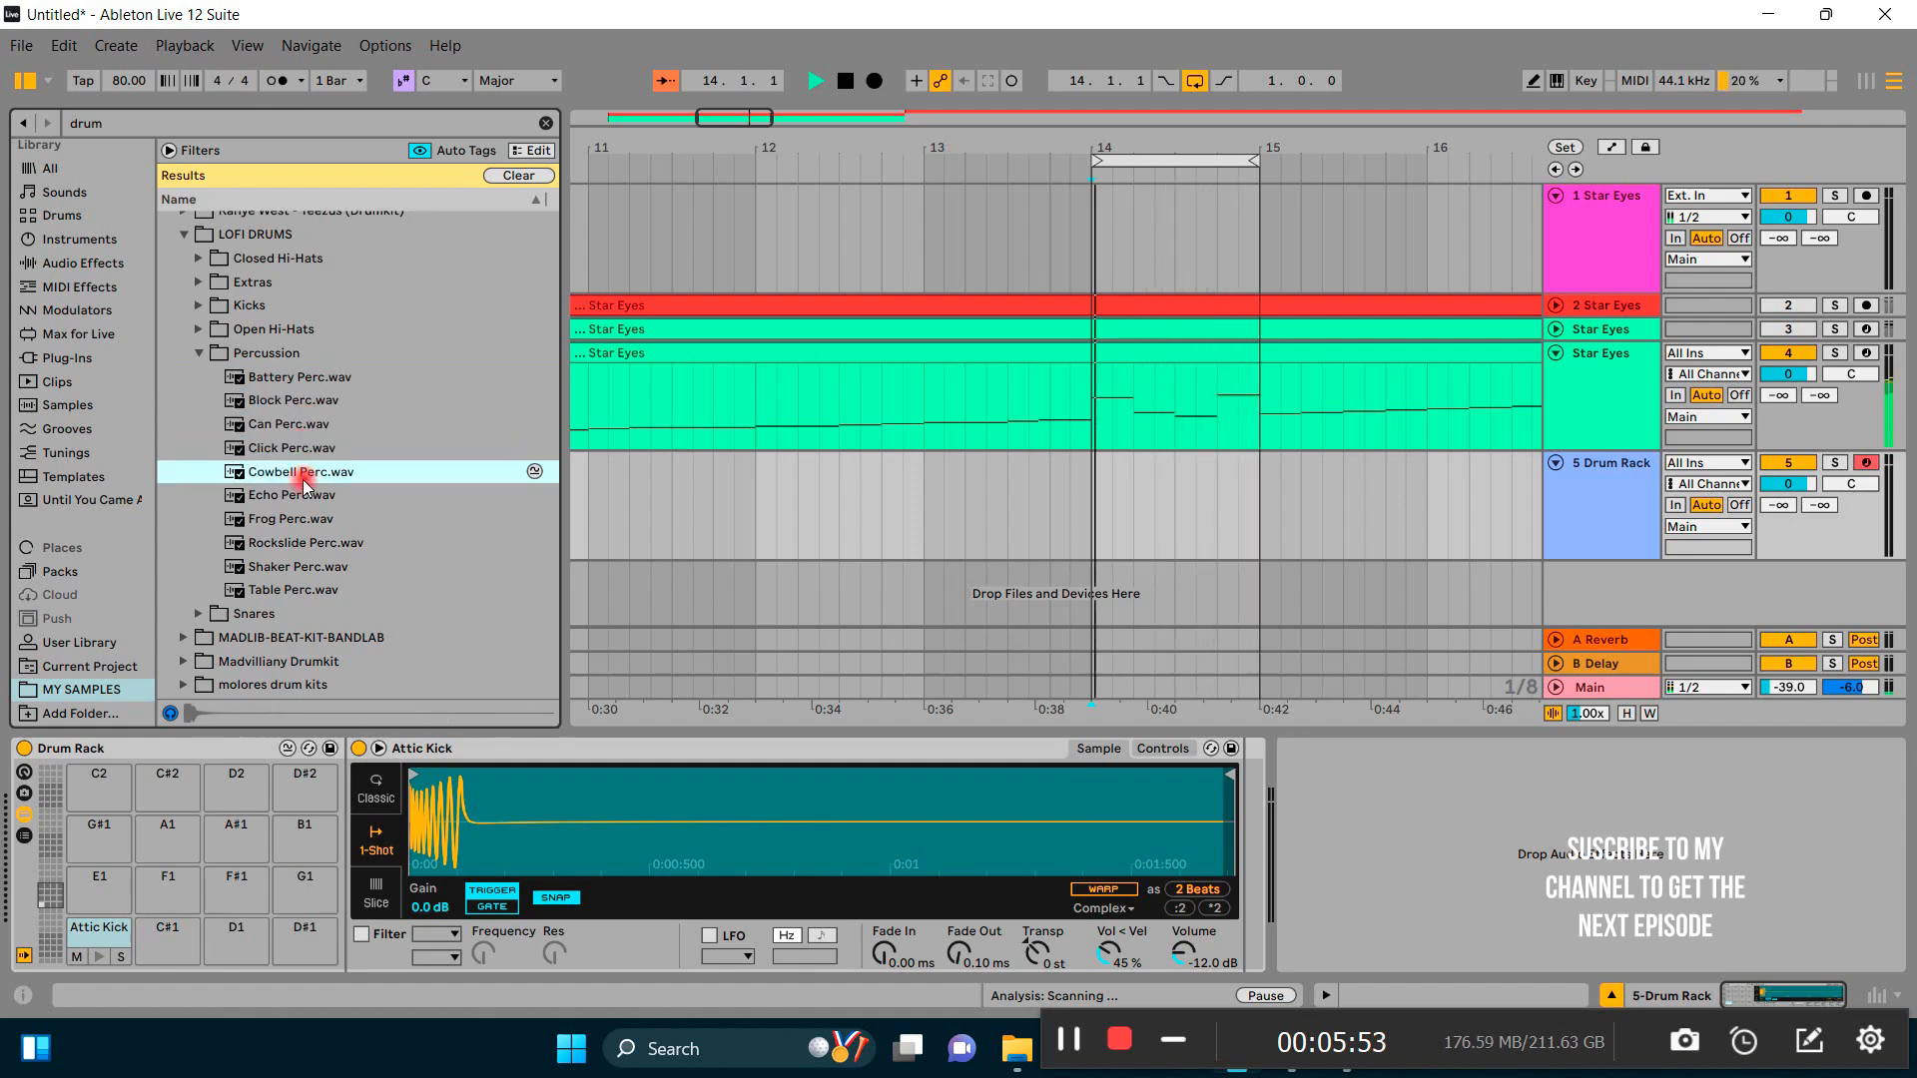
click(198, 355)
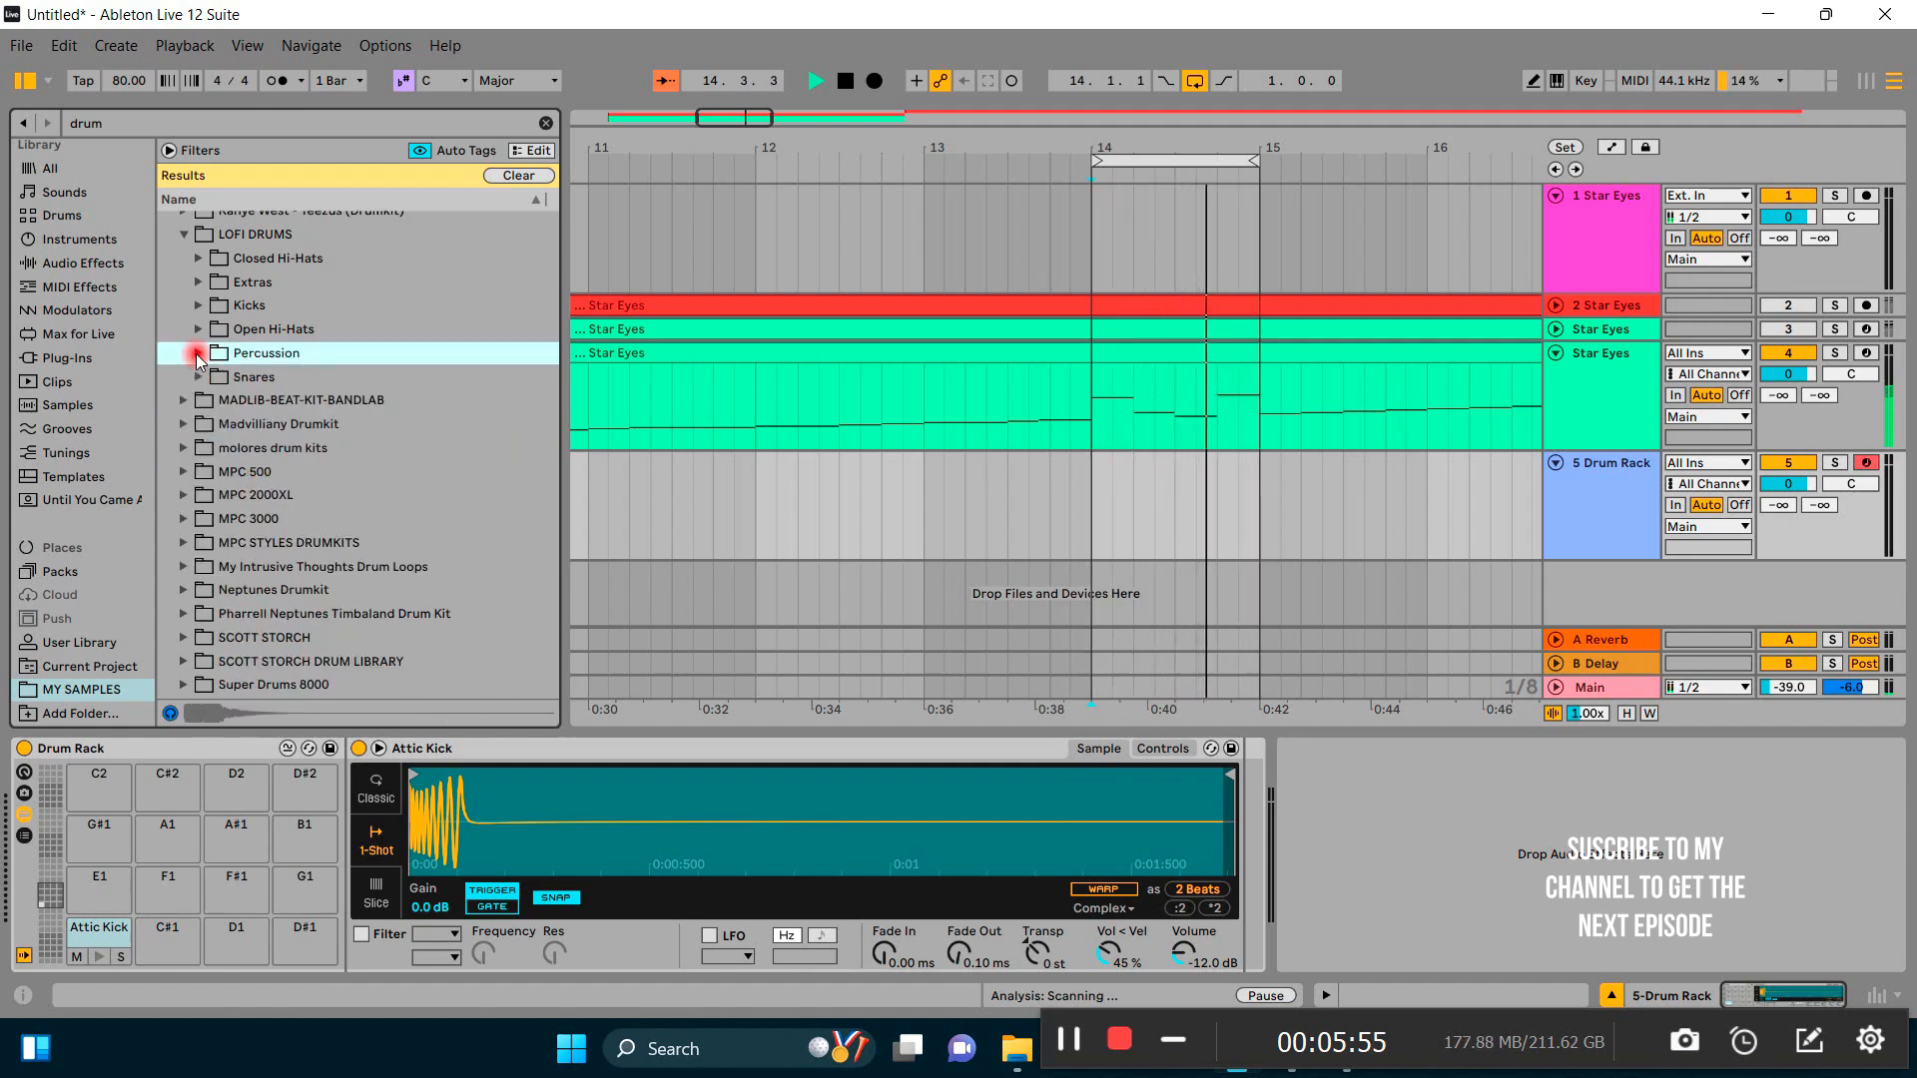
Step: Audition the first LOFI DRUMS snares, load Bit Snare.wav onto the Drum Rack's C#1 pad, and trigger the pad
click(199, 377)
key(Down)
key(Down)
key(Down)
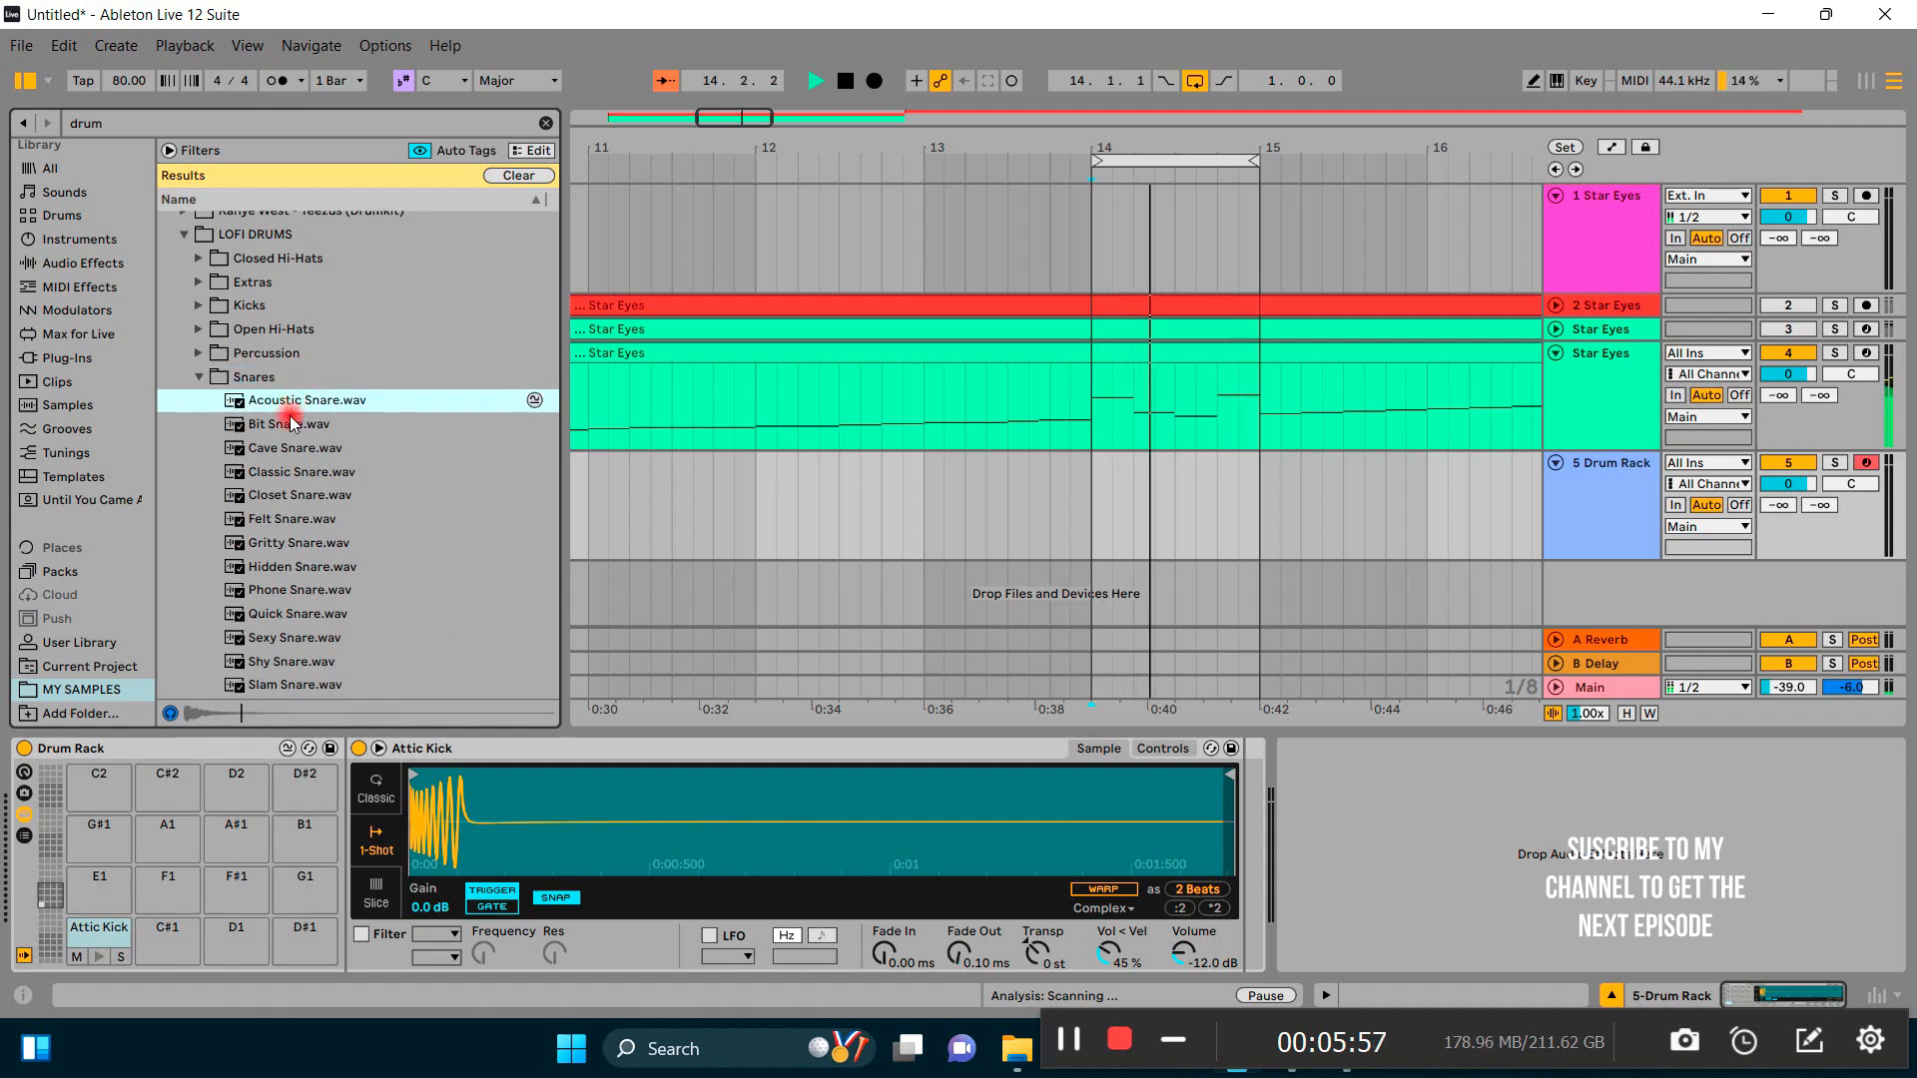
click(291, 425)
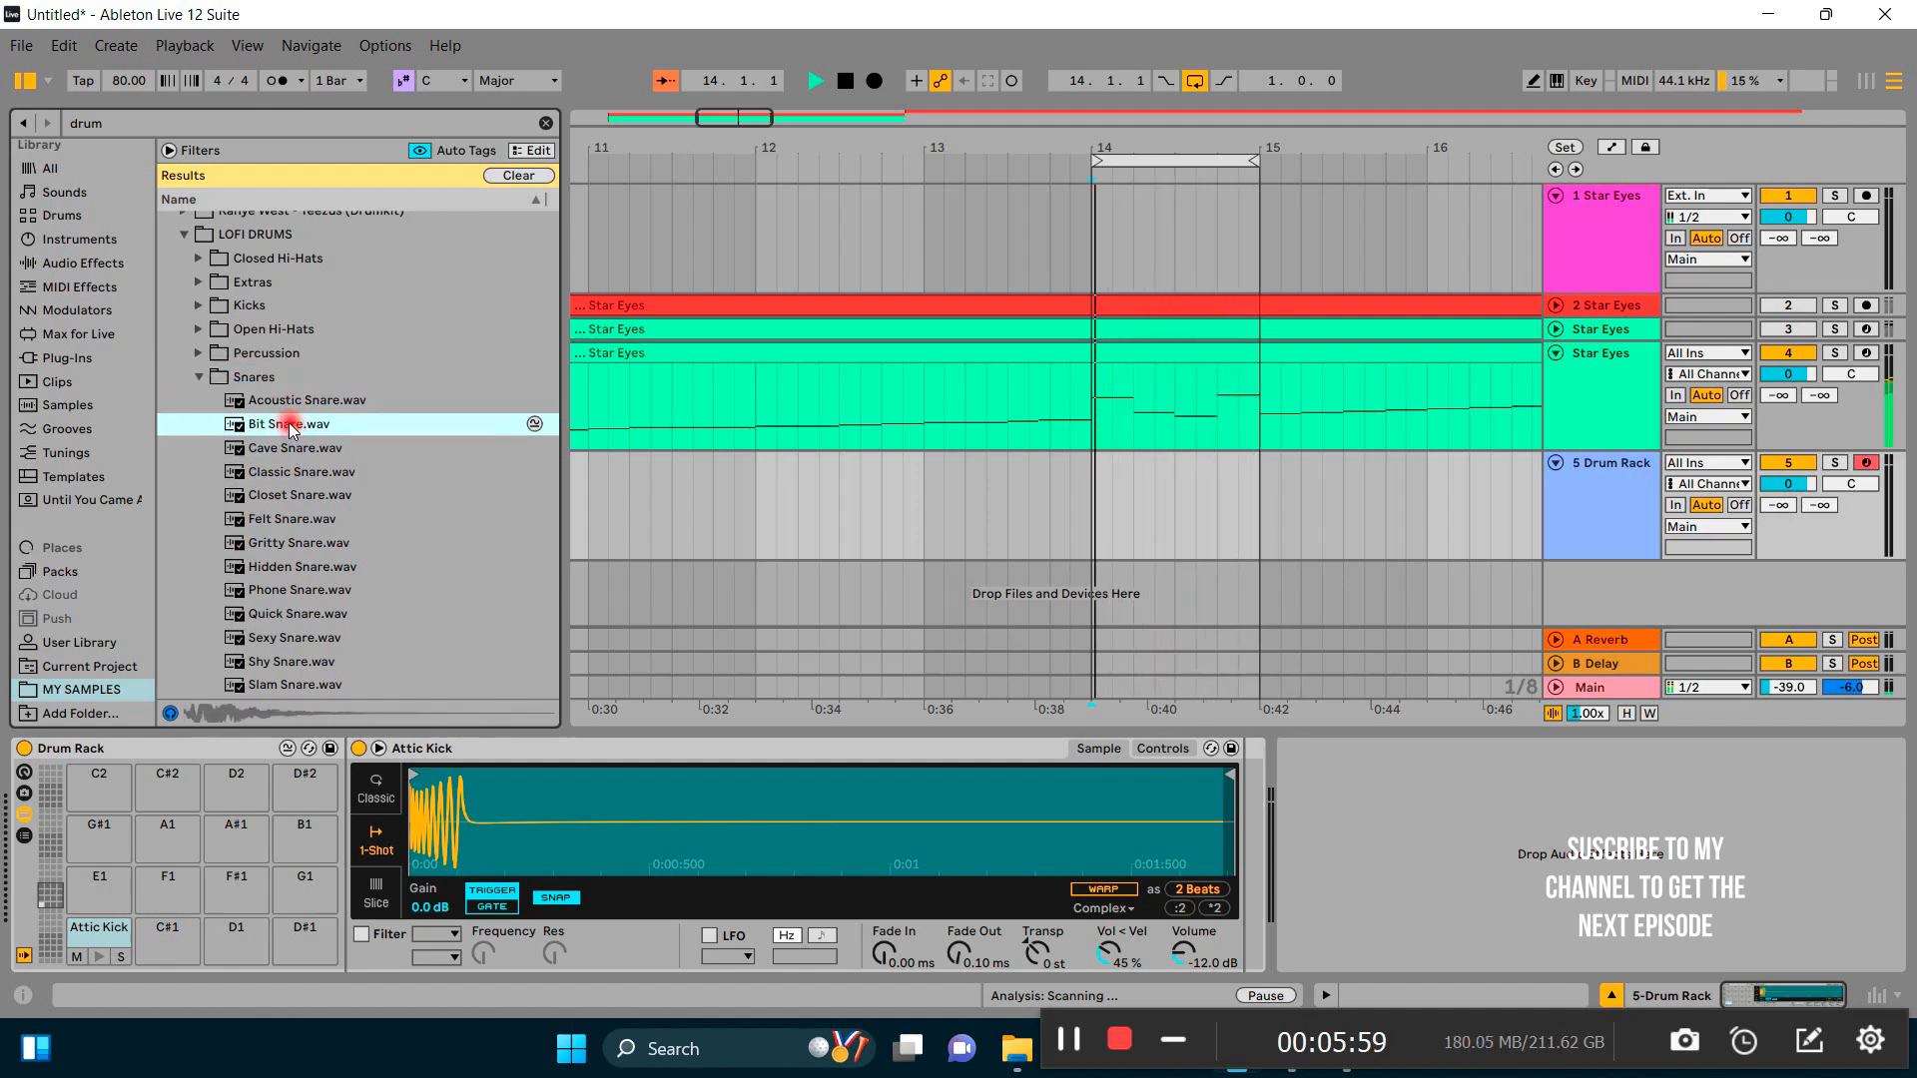
drag(291, 429, 175, 920)
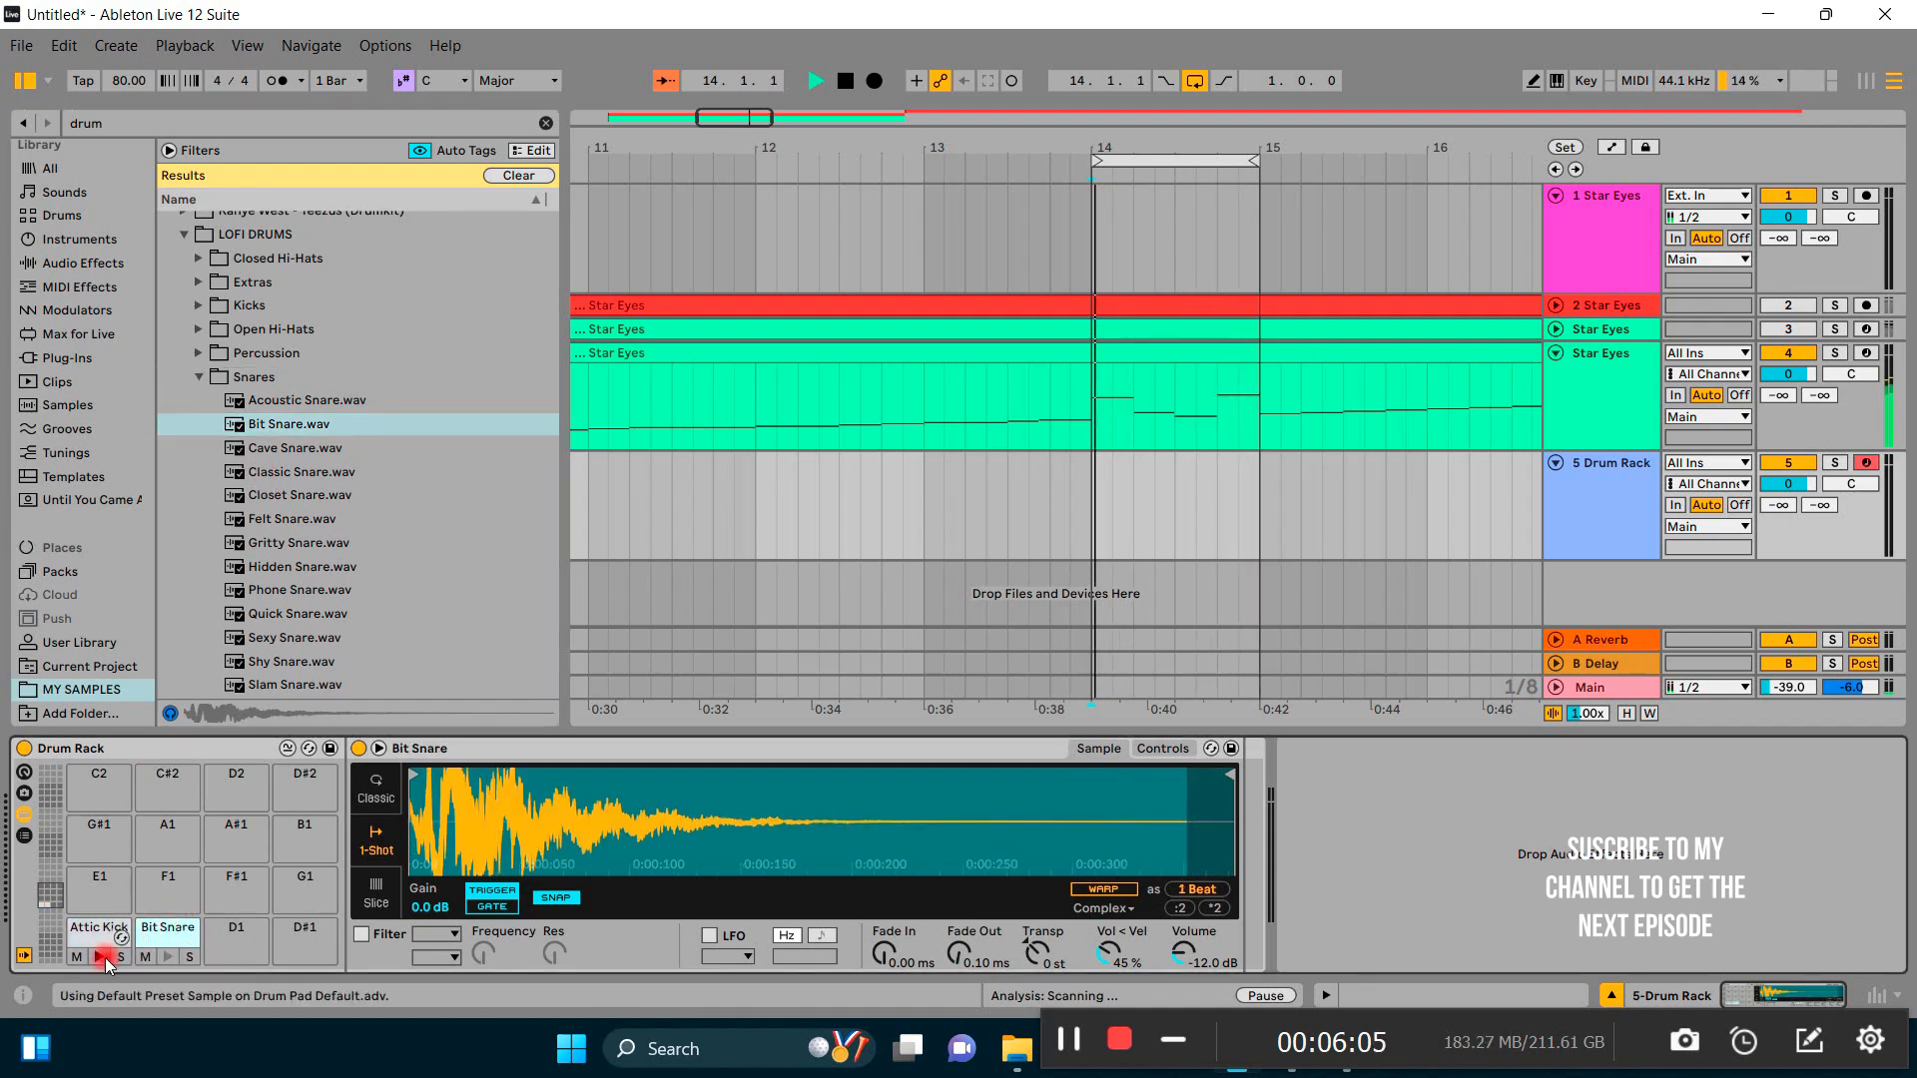
click(166, 956)
click(167, 956)
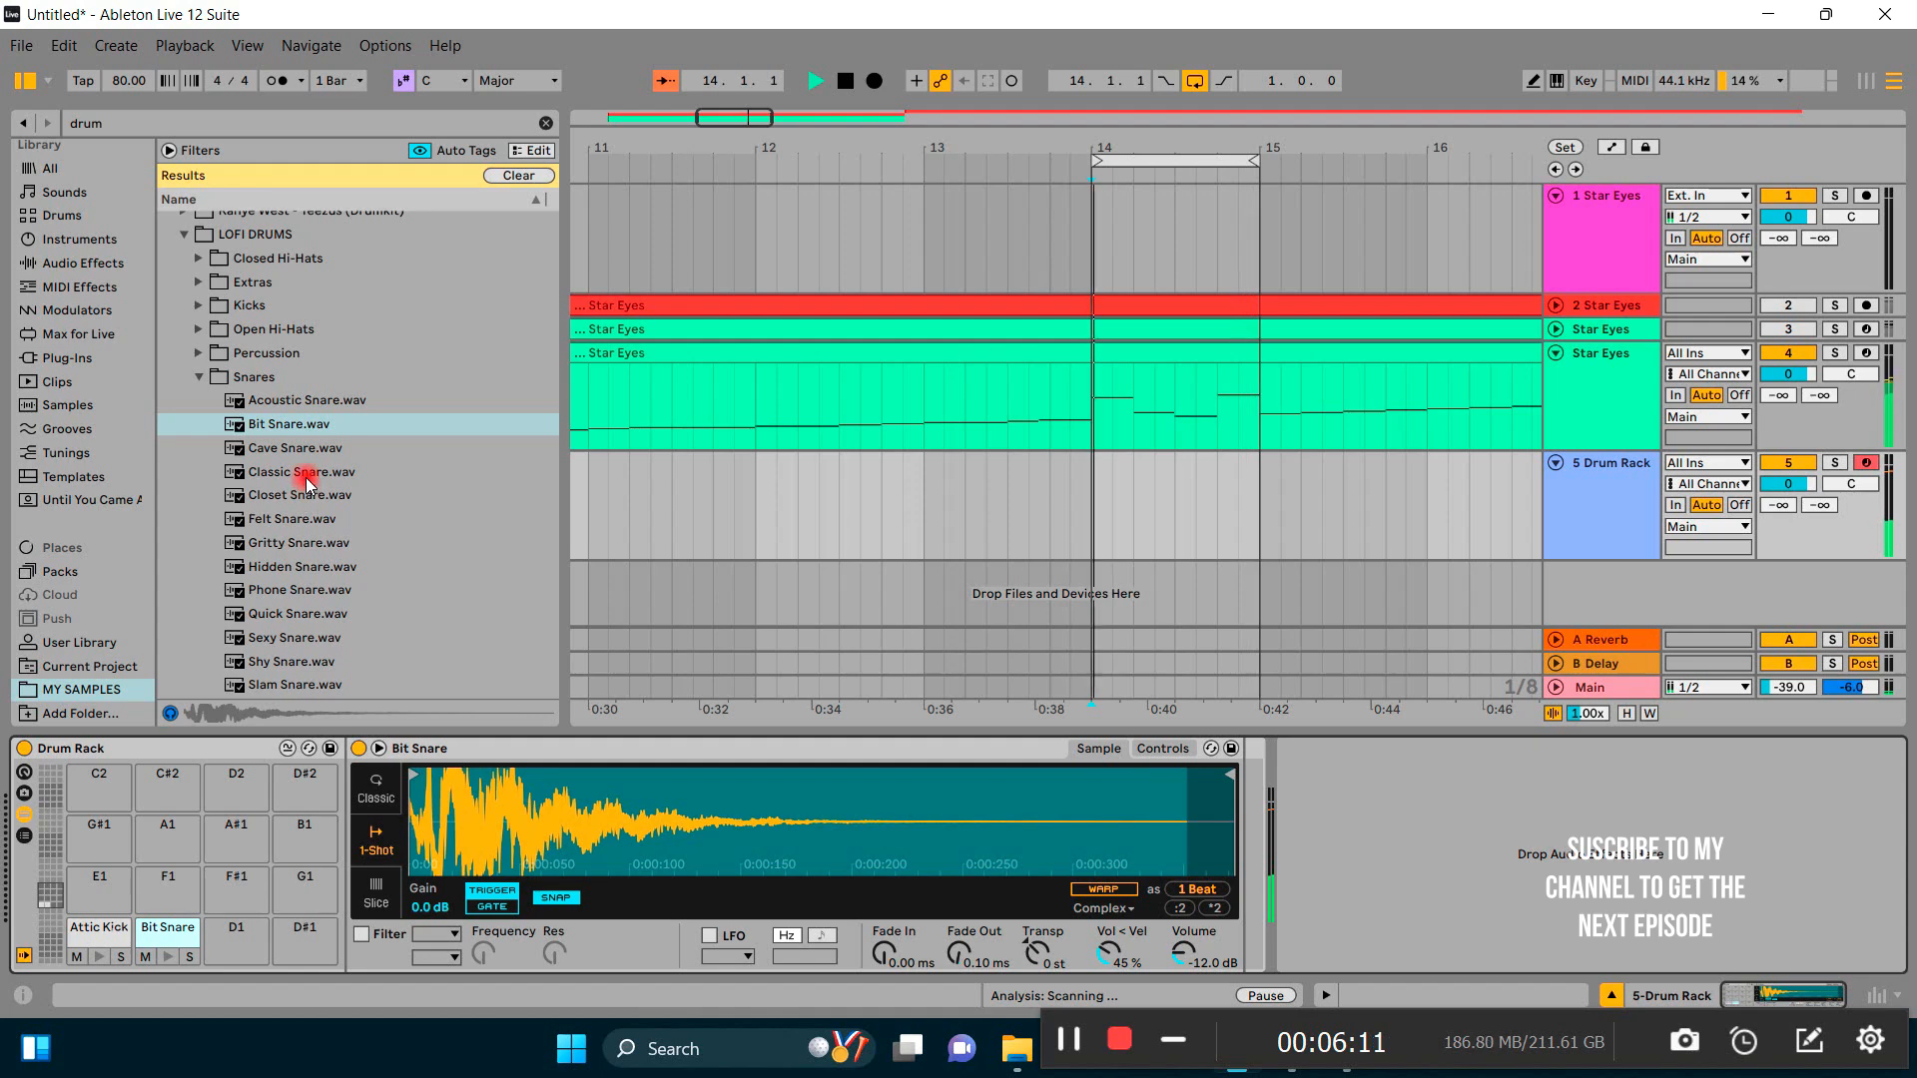
Step: Collapse the LOFI DRUMS Snares folder and open Drums - One Shots in the Cymatics Humble Hip Hop Sample Pack
click(198, 377)
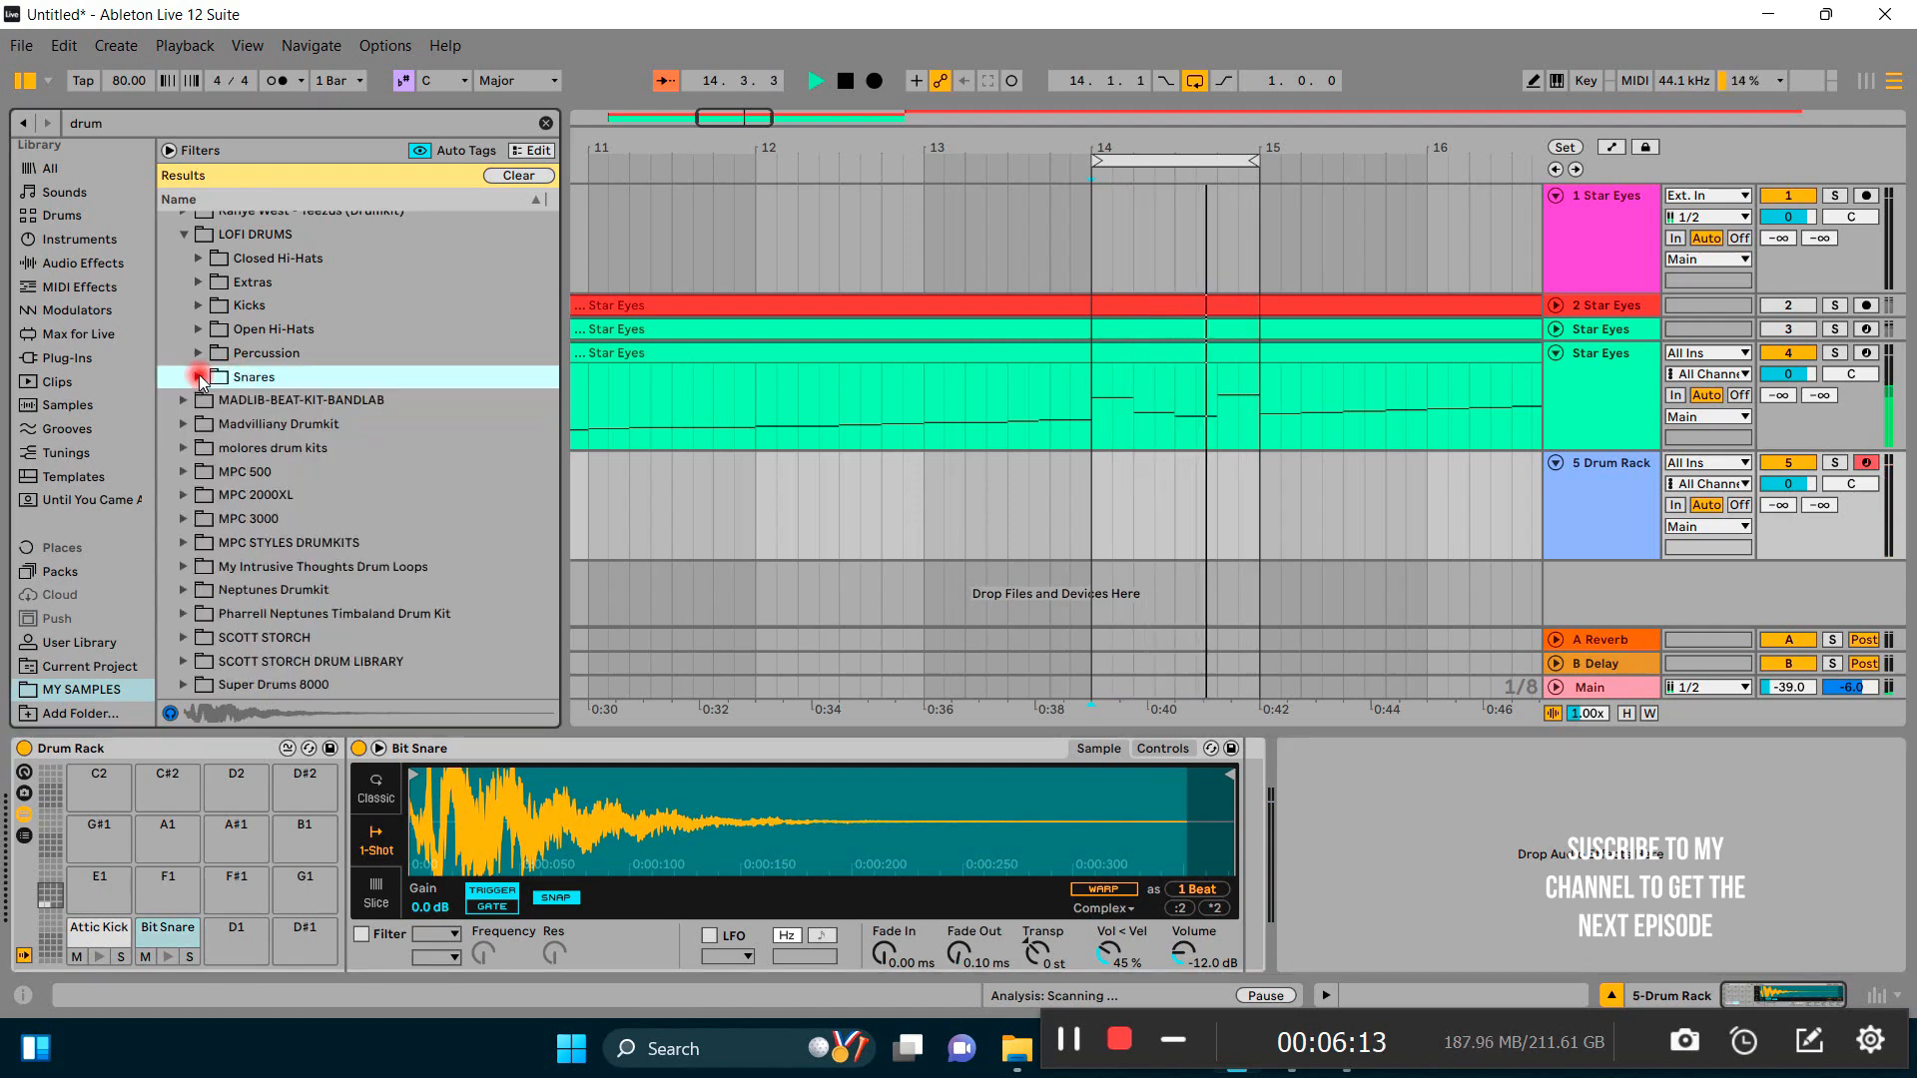
scroll(199, 364, down, 1)
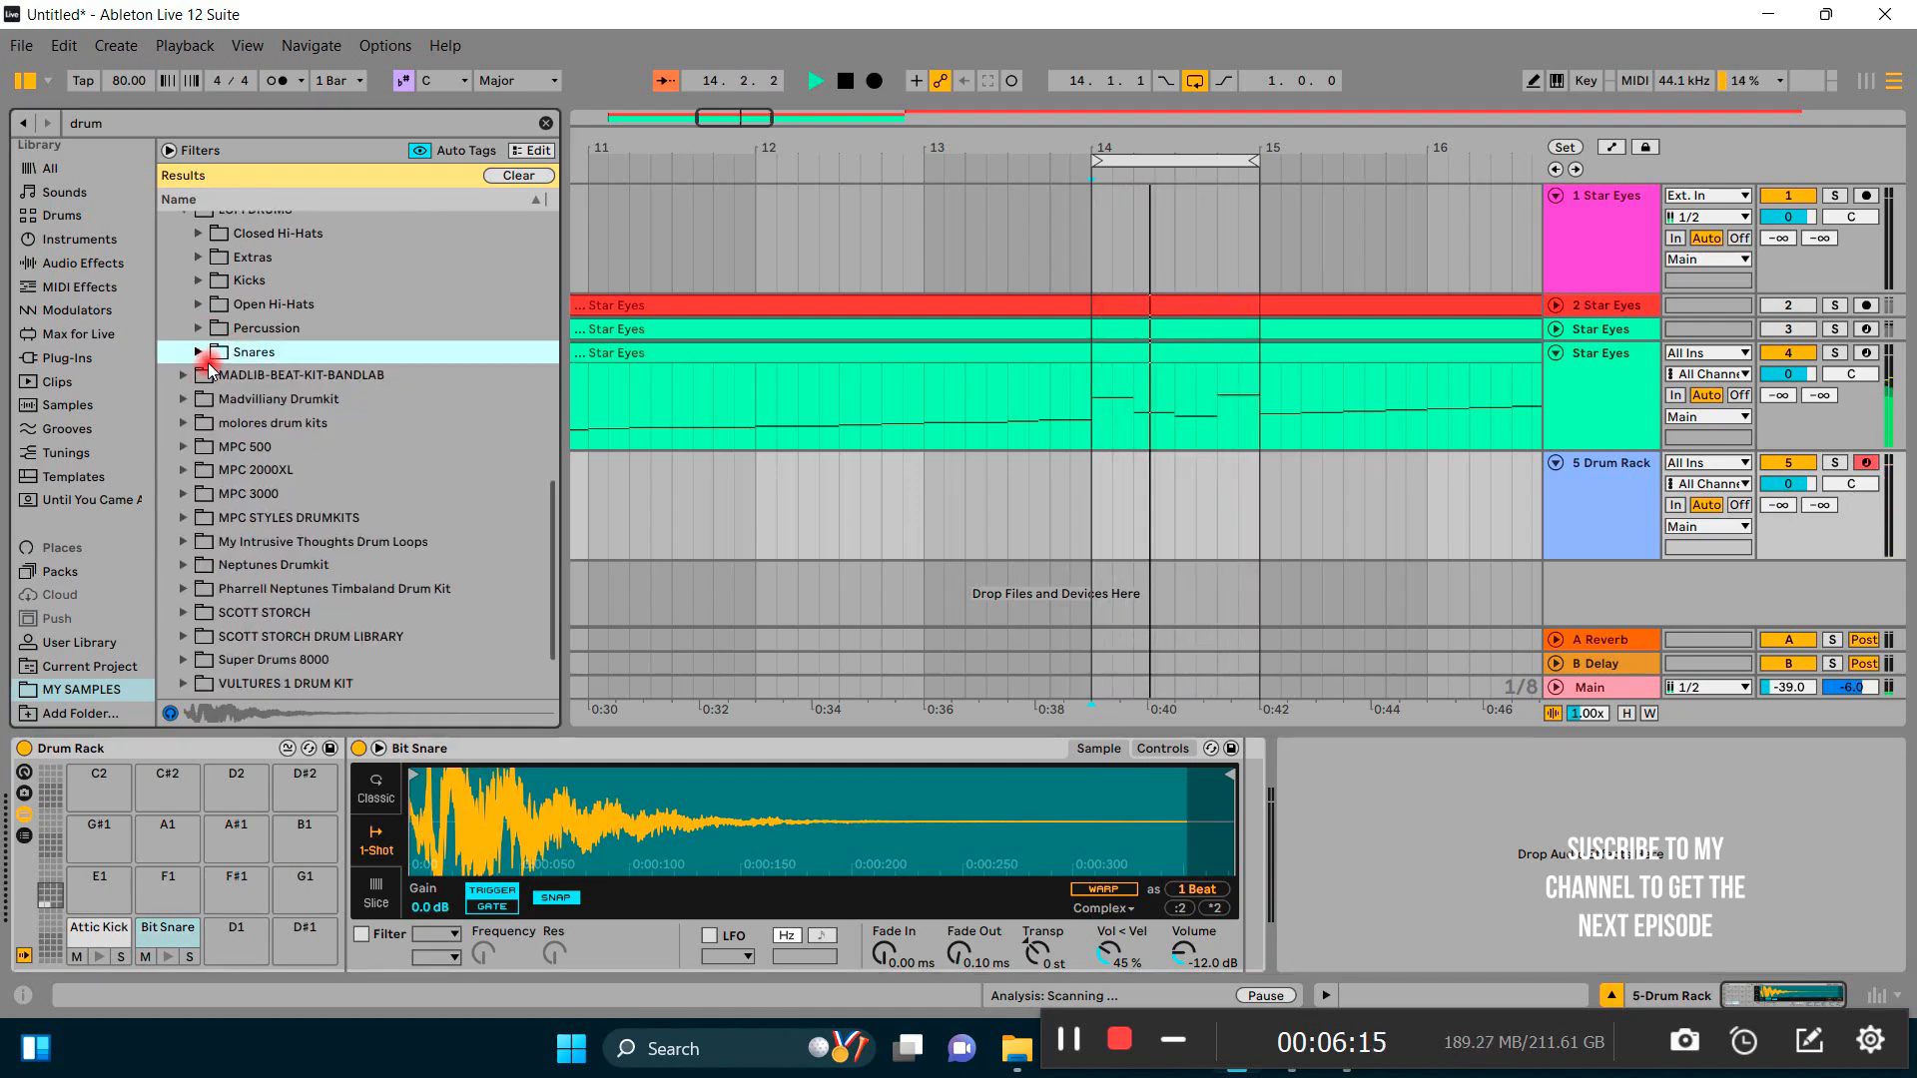
scroll(262, 574, down, 2)
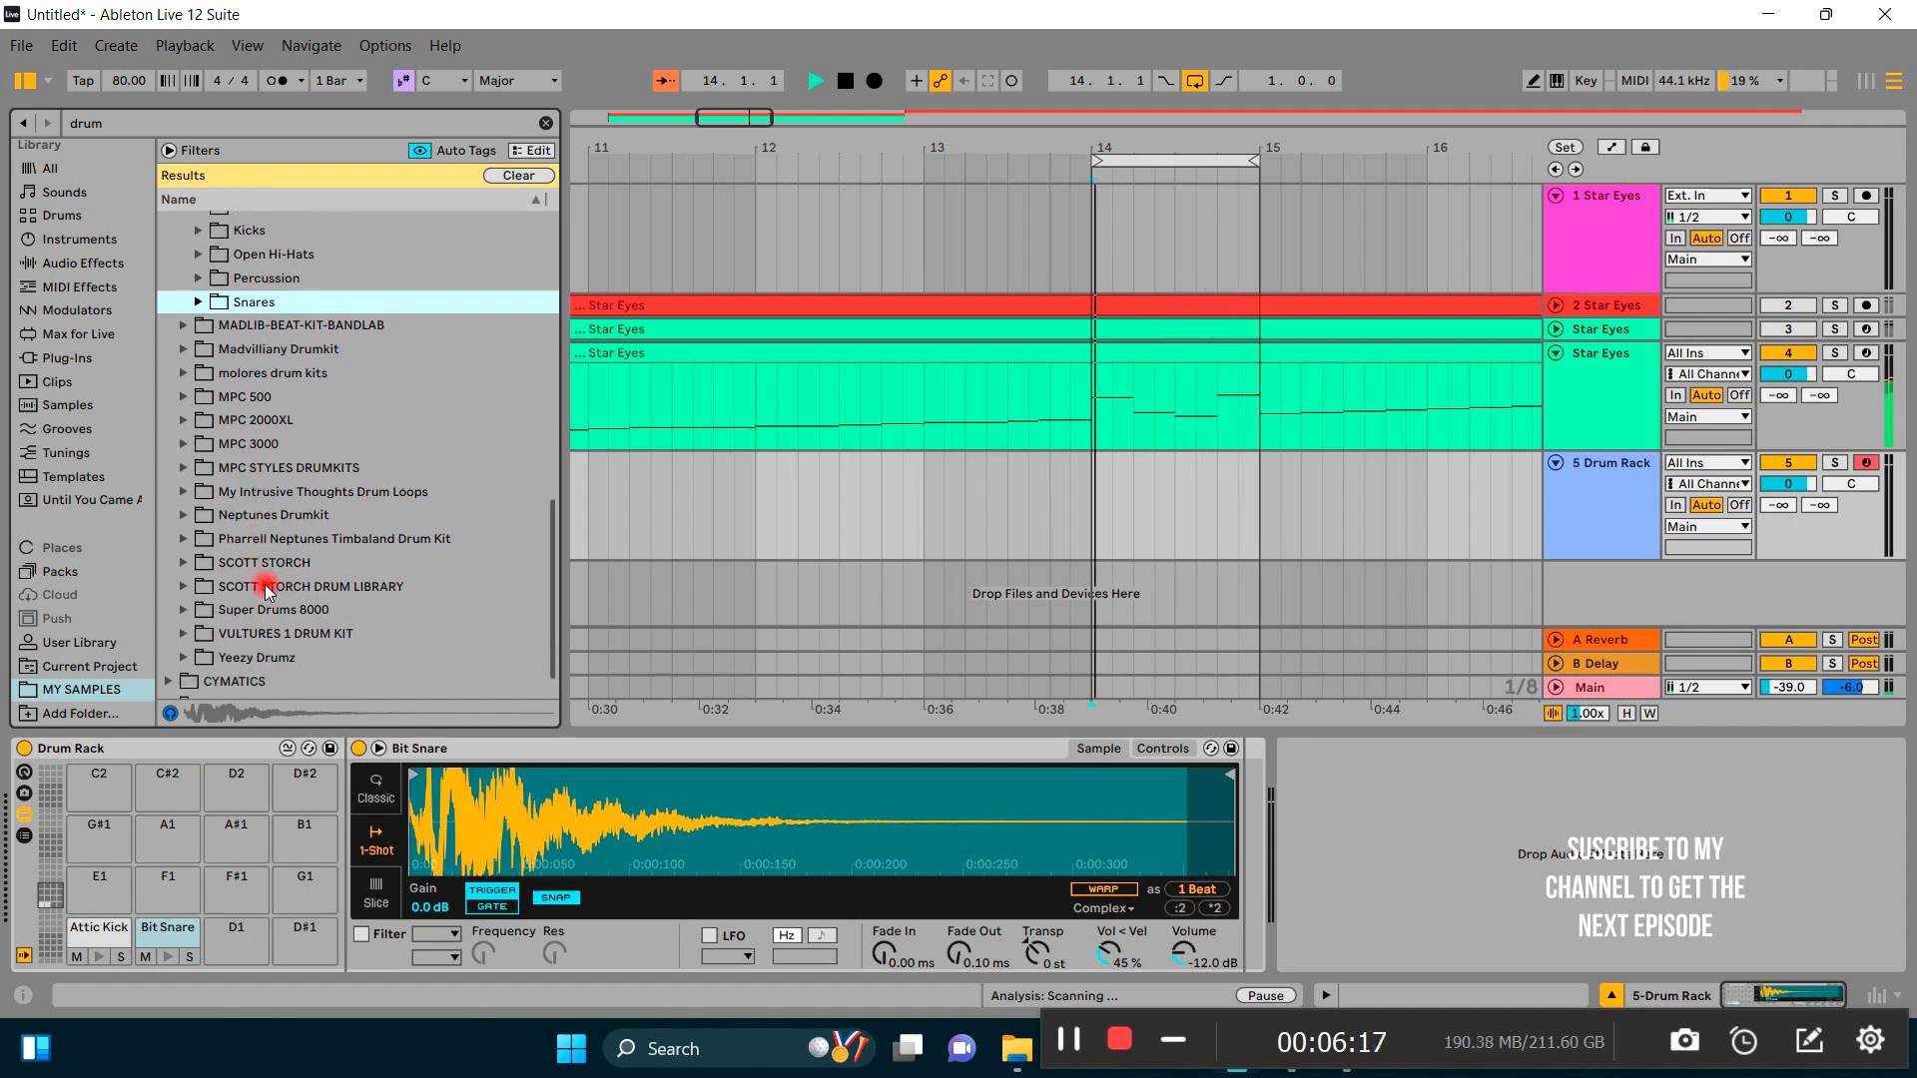
scroll(267, 590, down, 1)
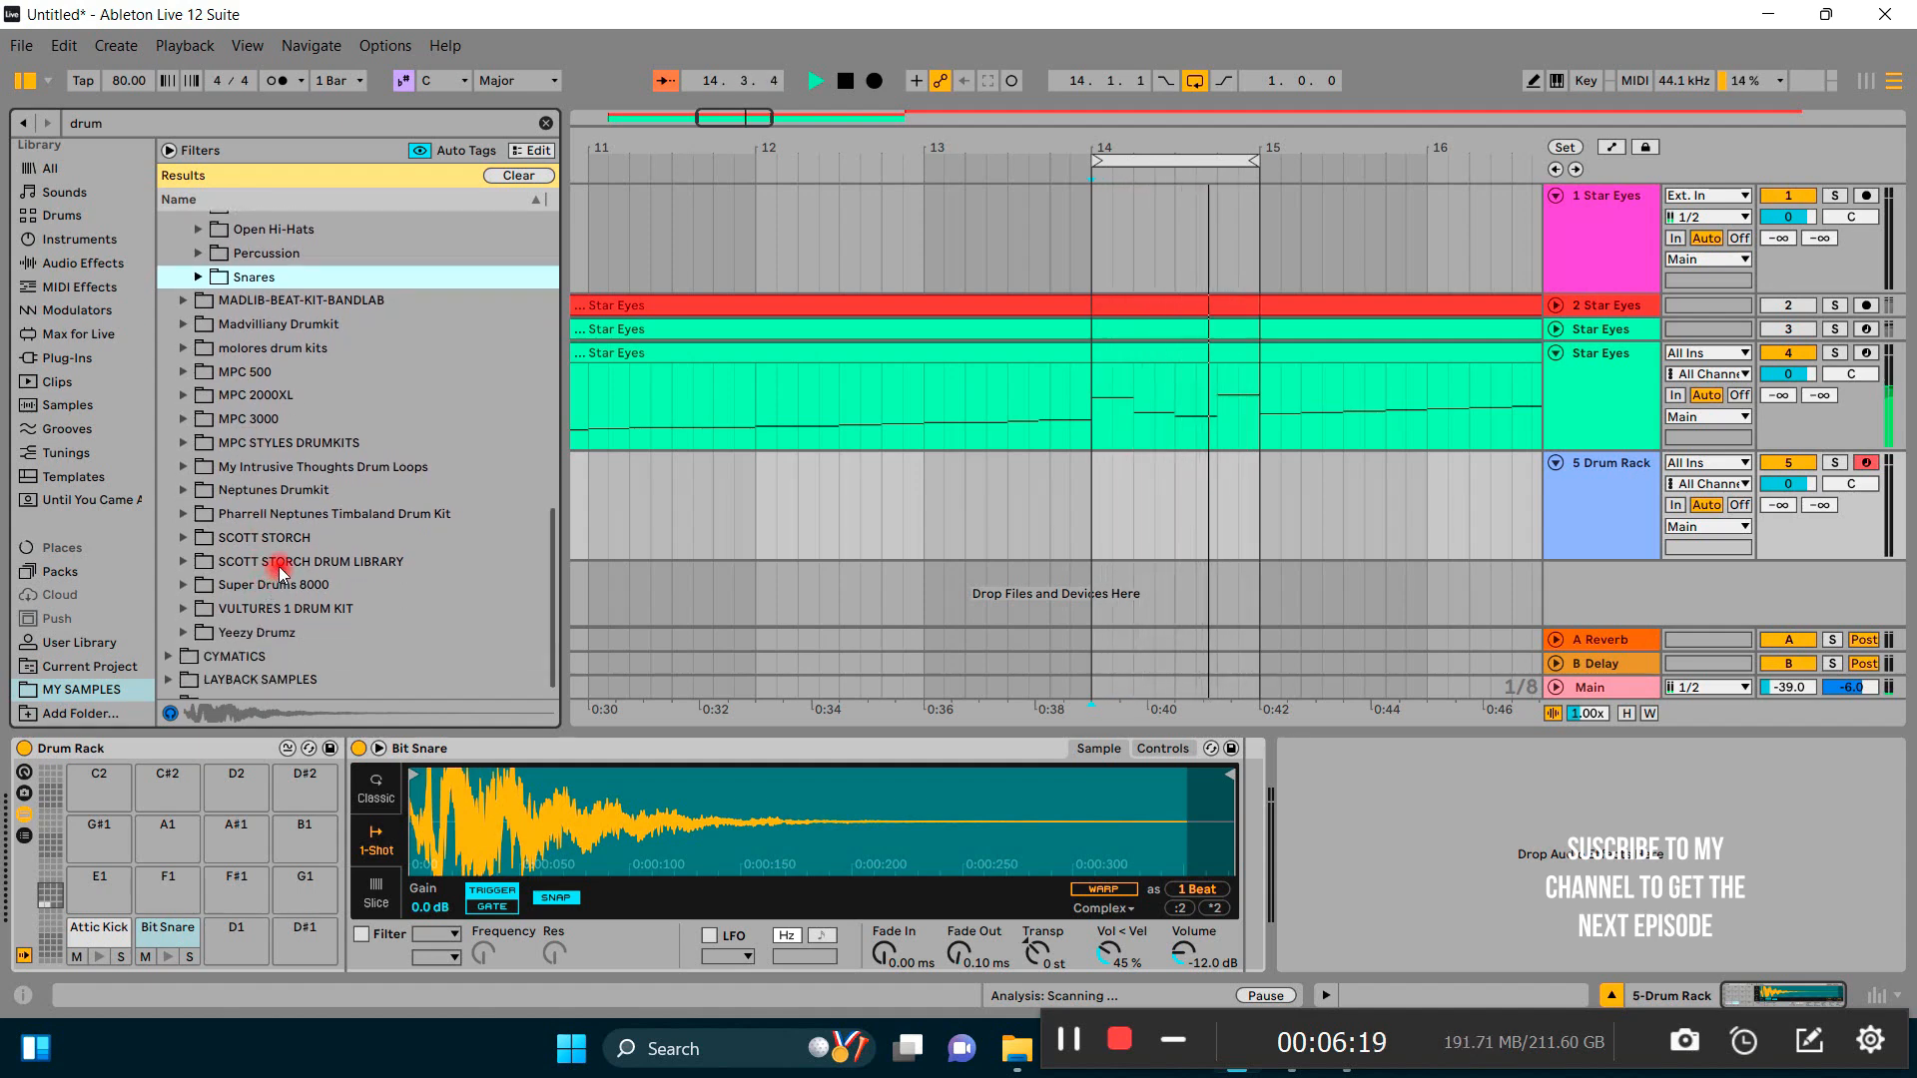
scroll(283, 571, down, 1)
click(168, 639)
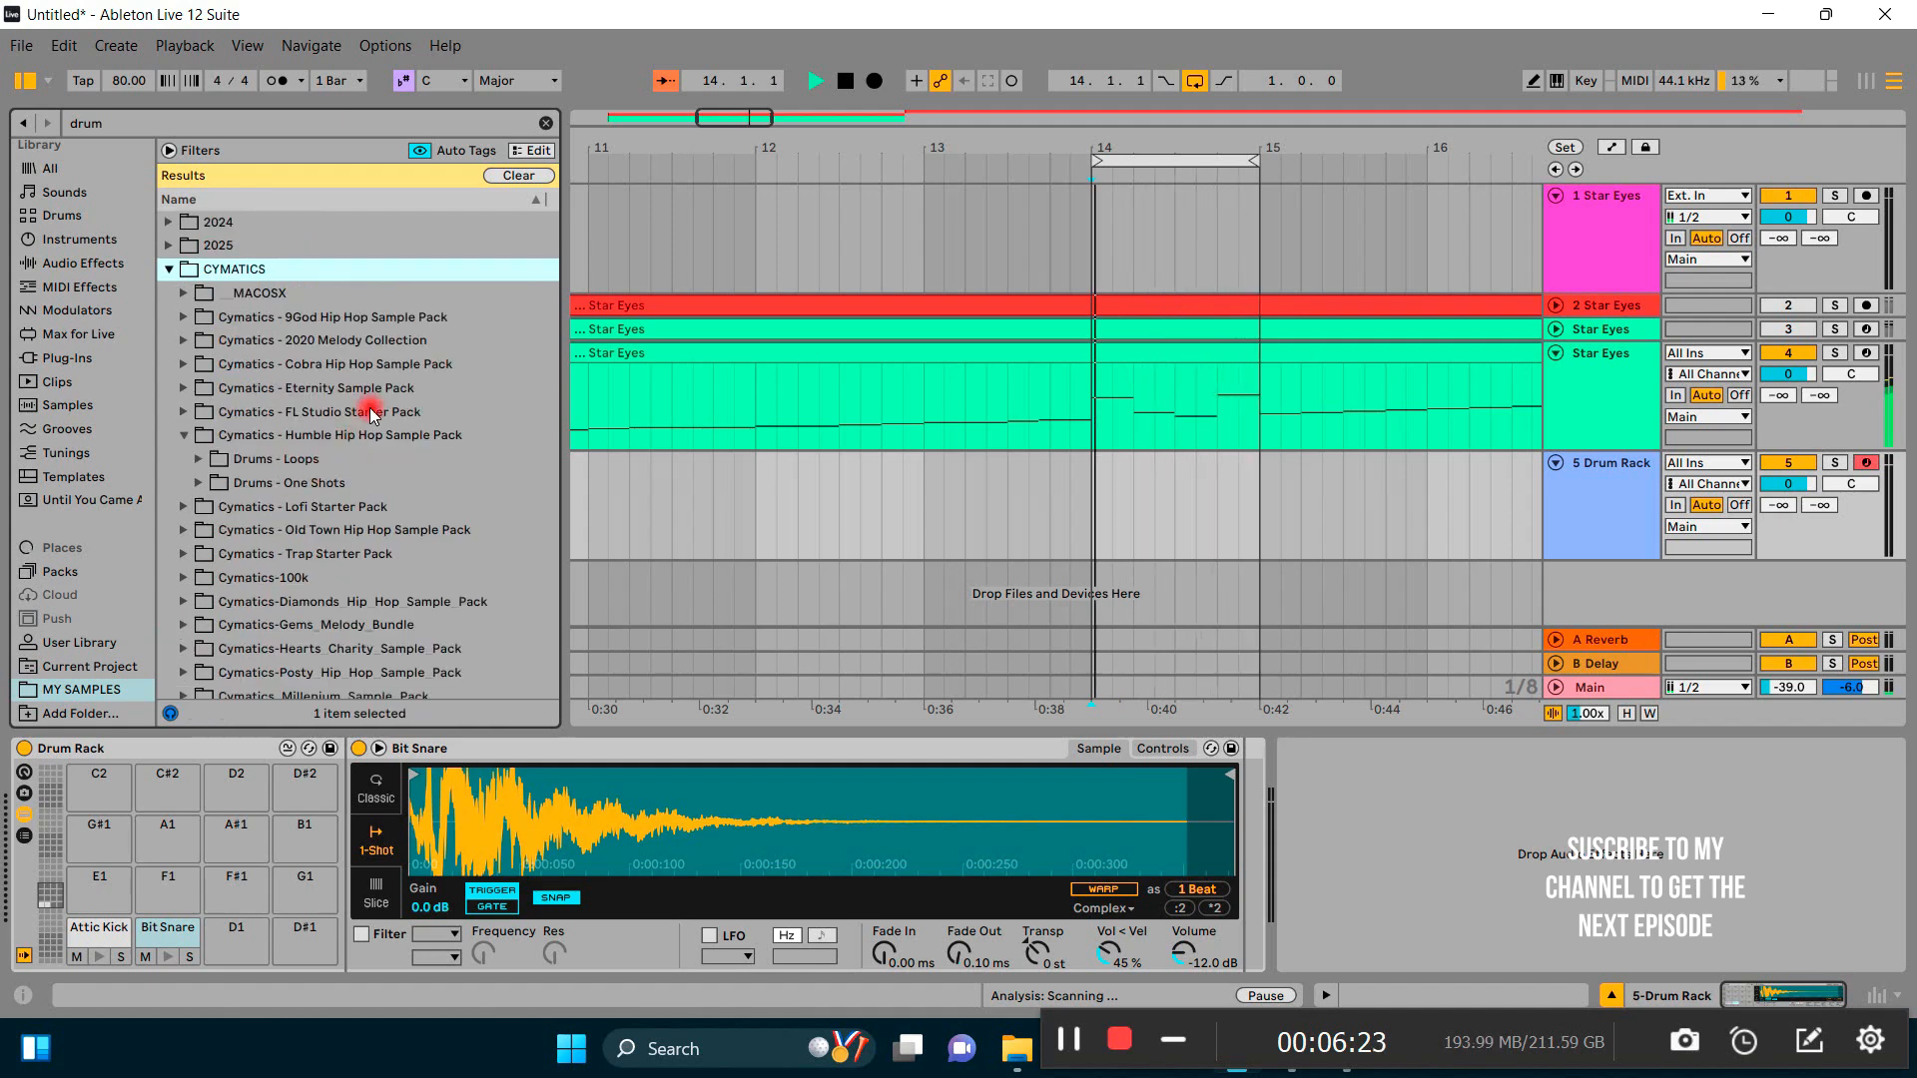
click(200, 486)
click(201, 485)
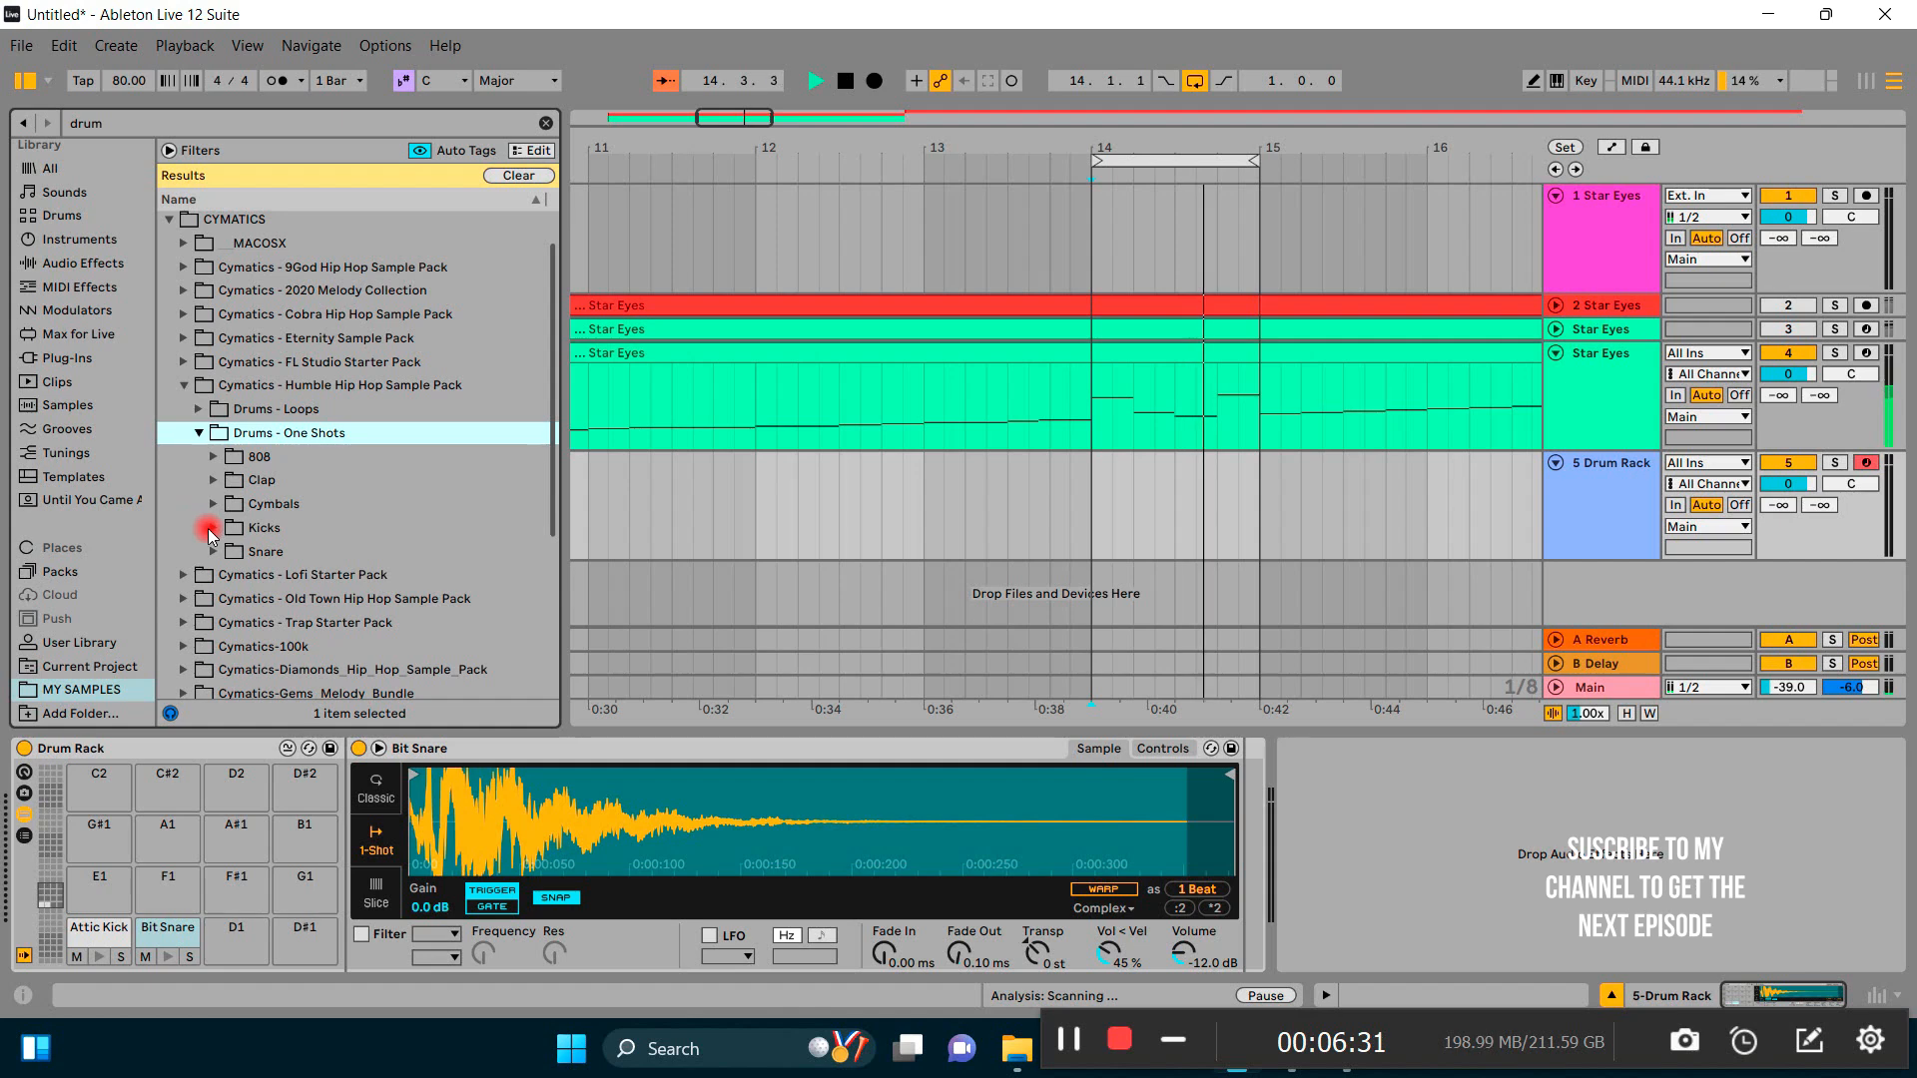
Step: Audition Humble Closed Hihat 1 in the Humble pack's Cymbals folder and collapse the folder
scroll(226, 496, down, 3)
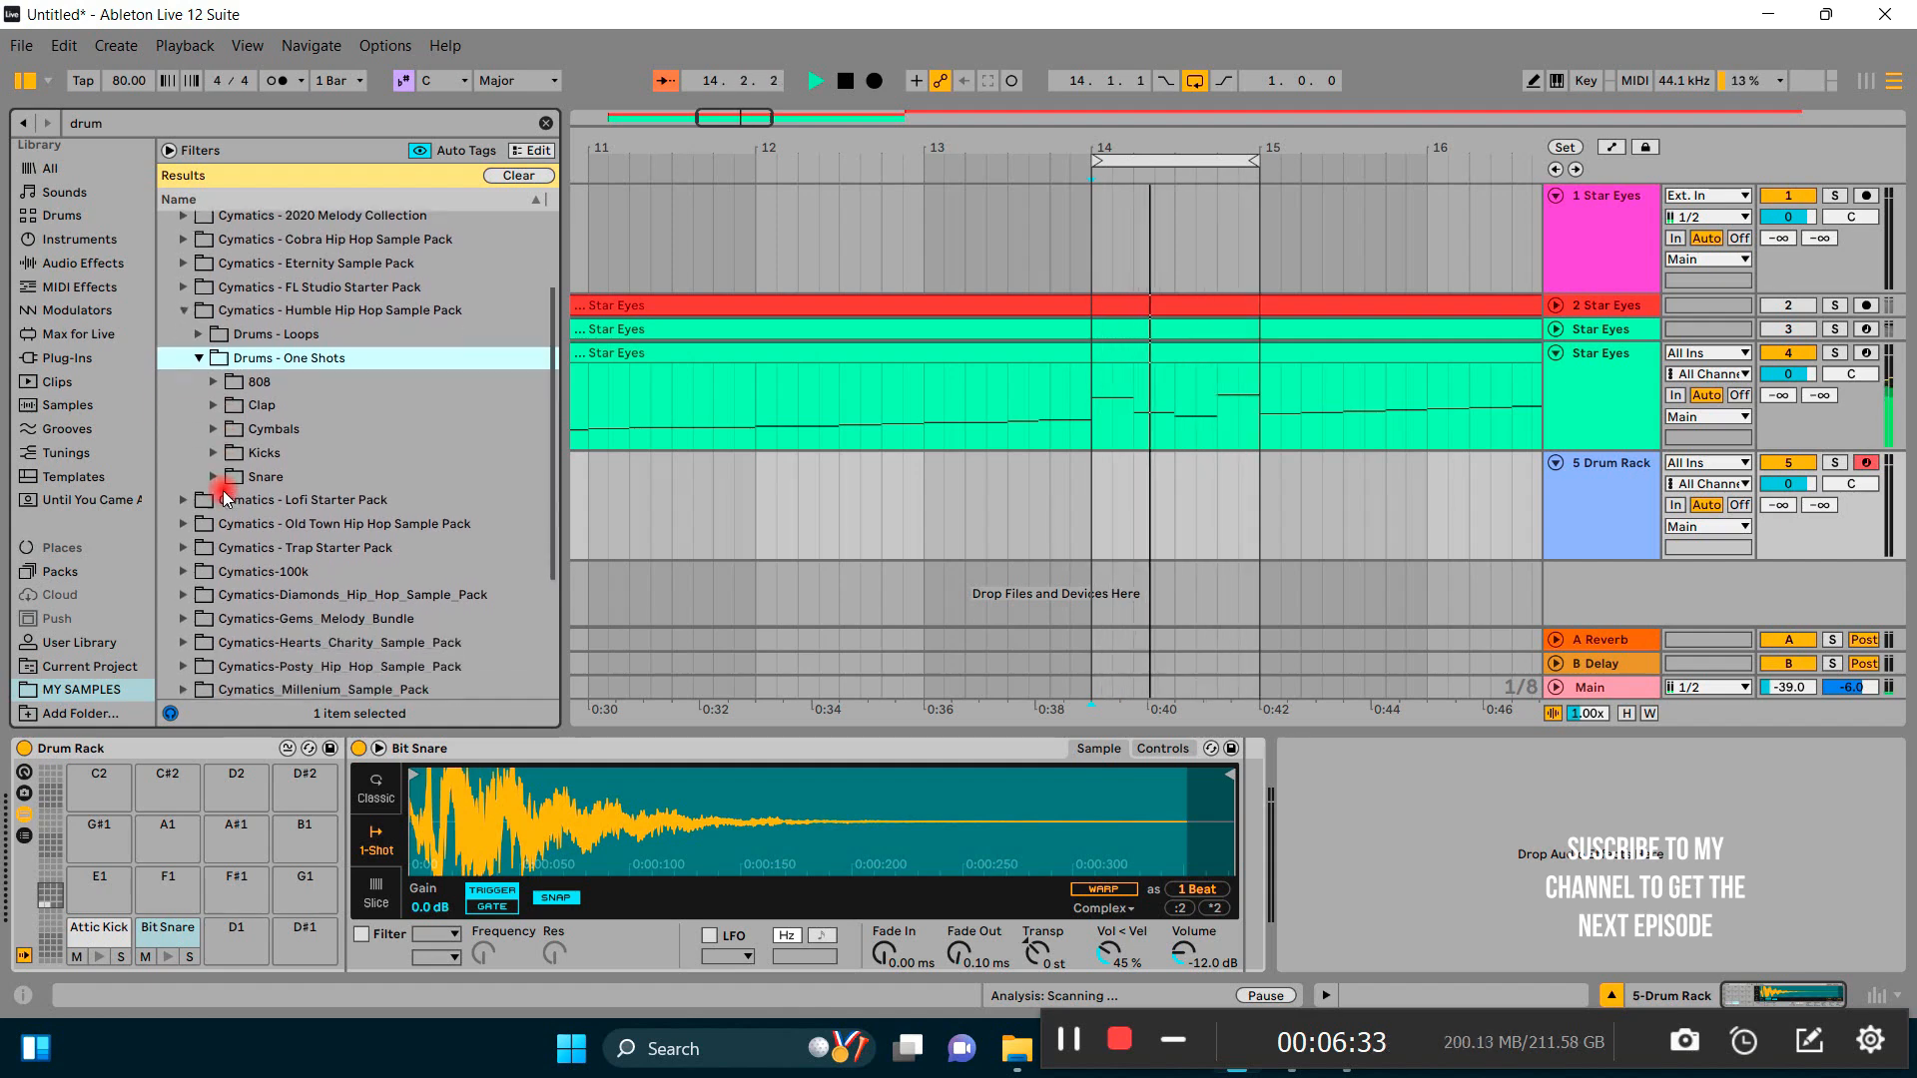
click(223, 404)
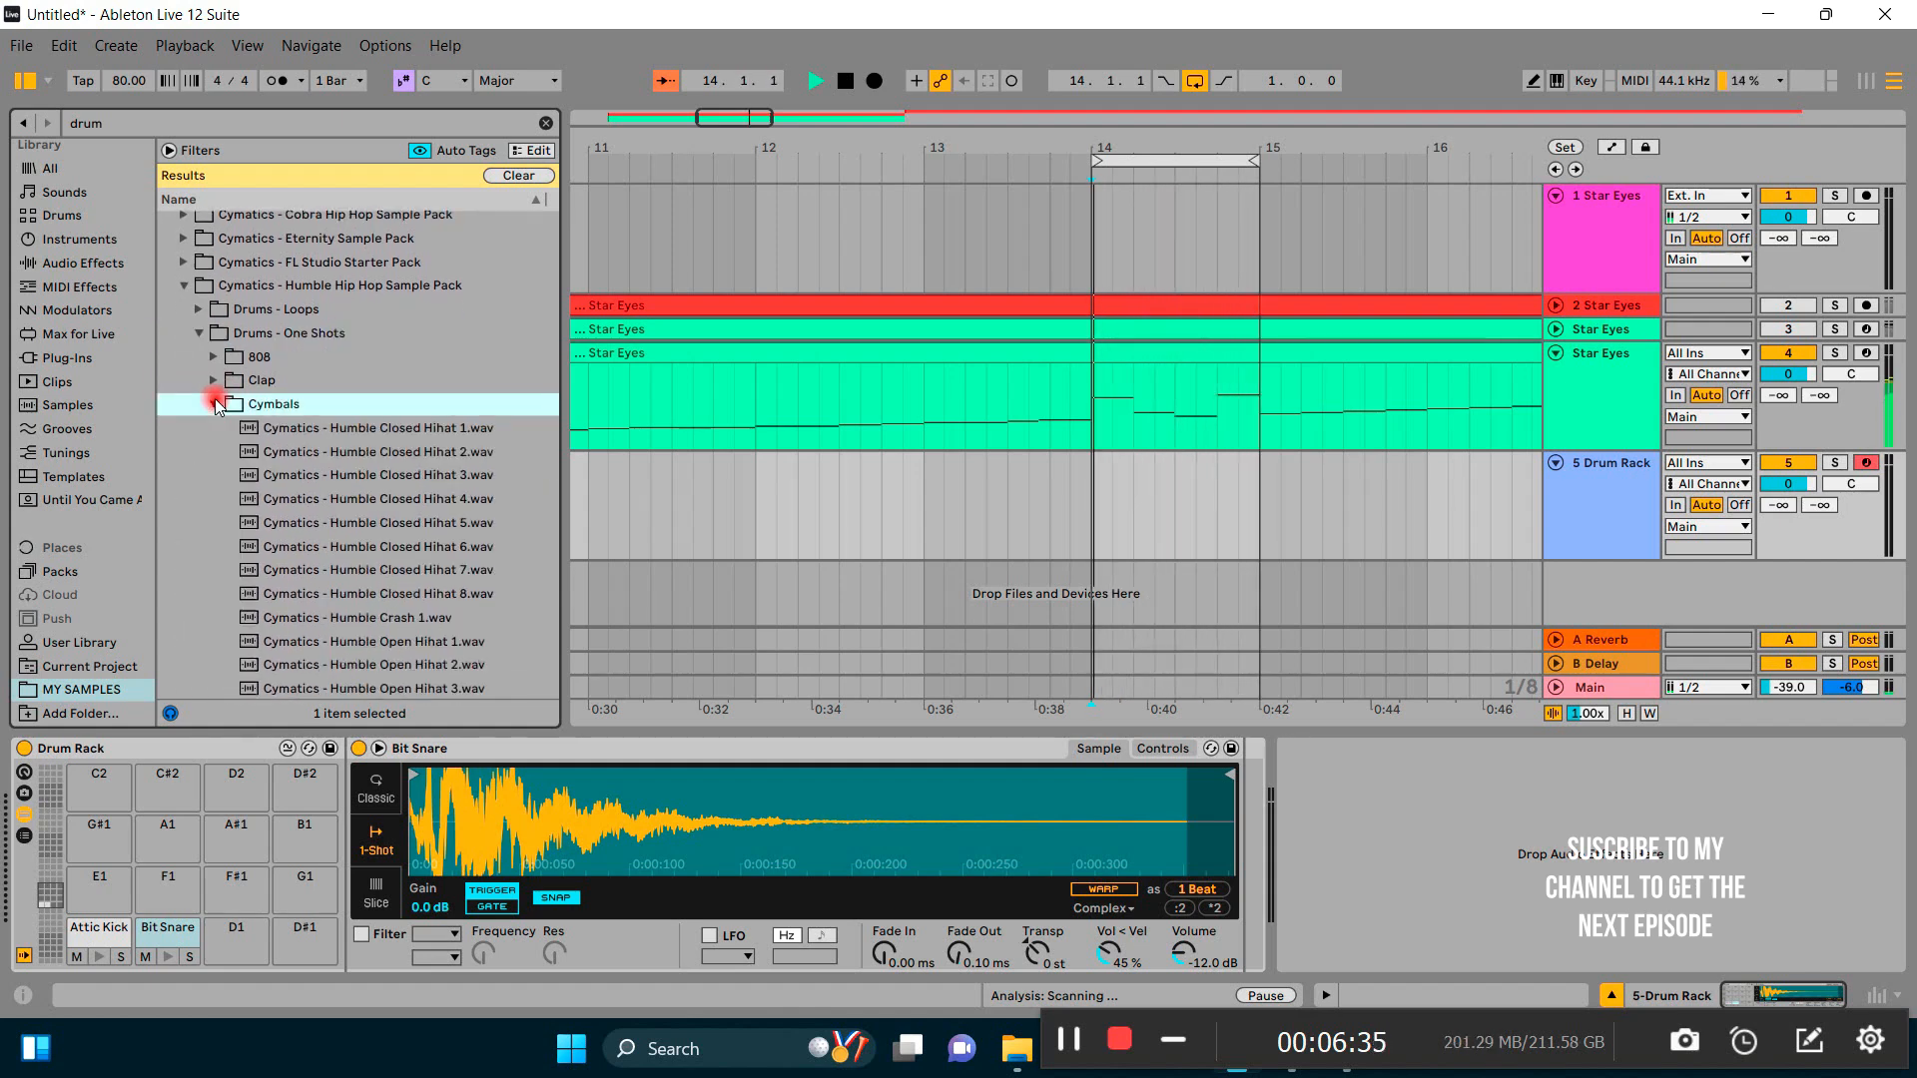
click(272, 429)
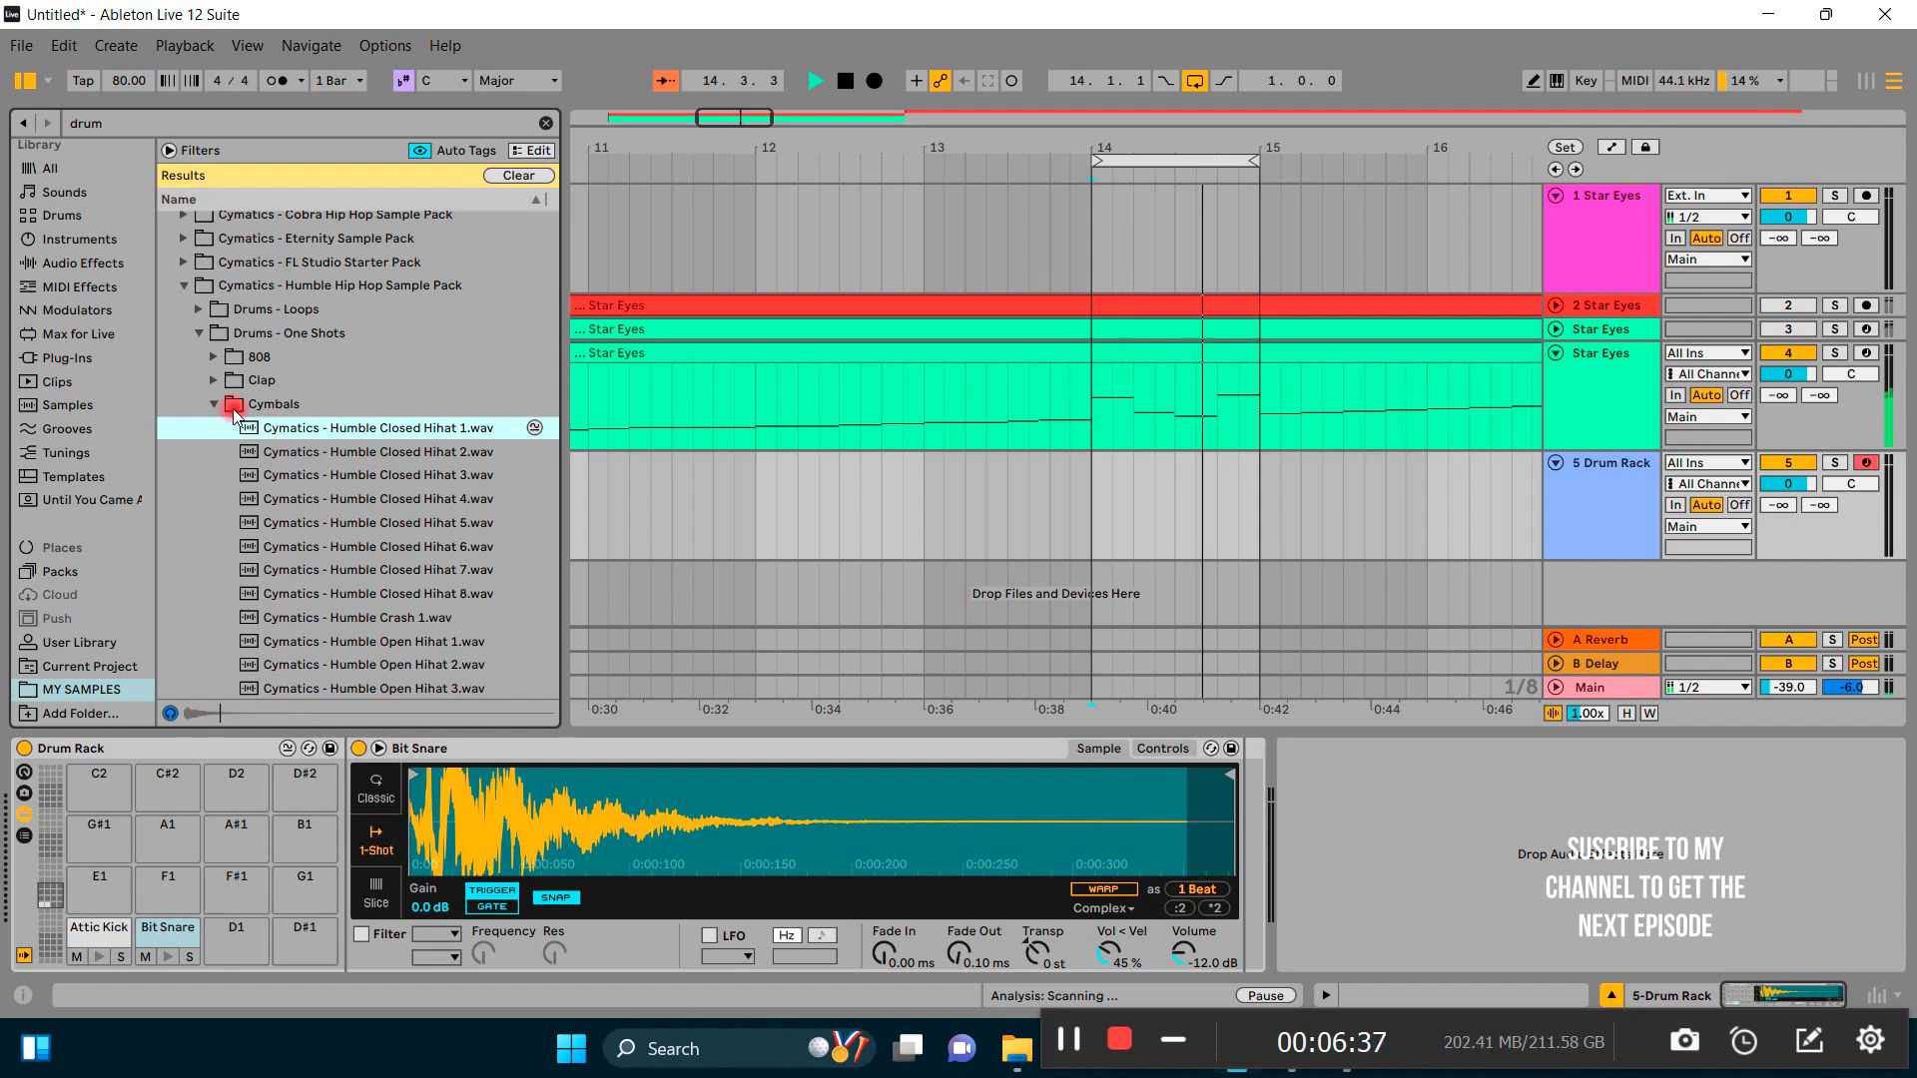
click(215, 403)
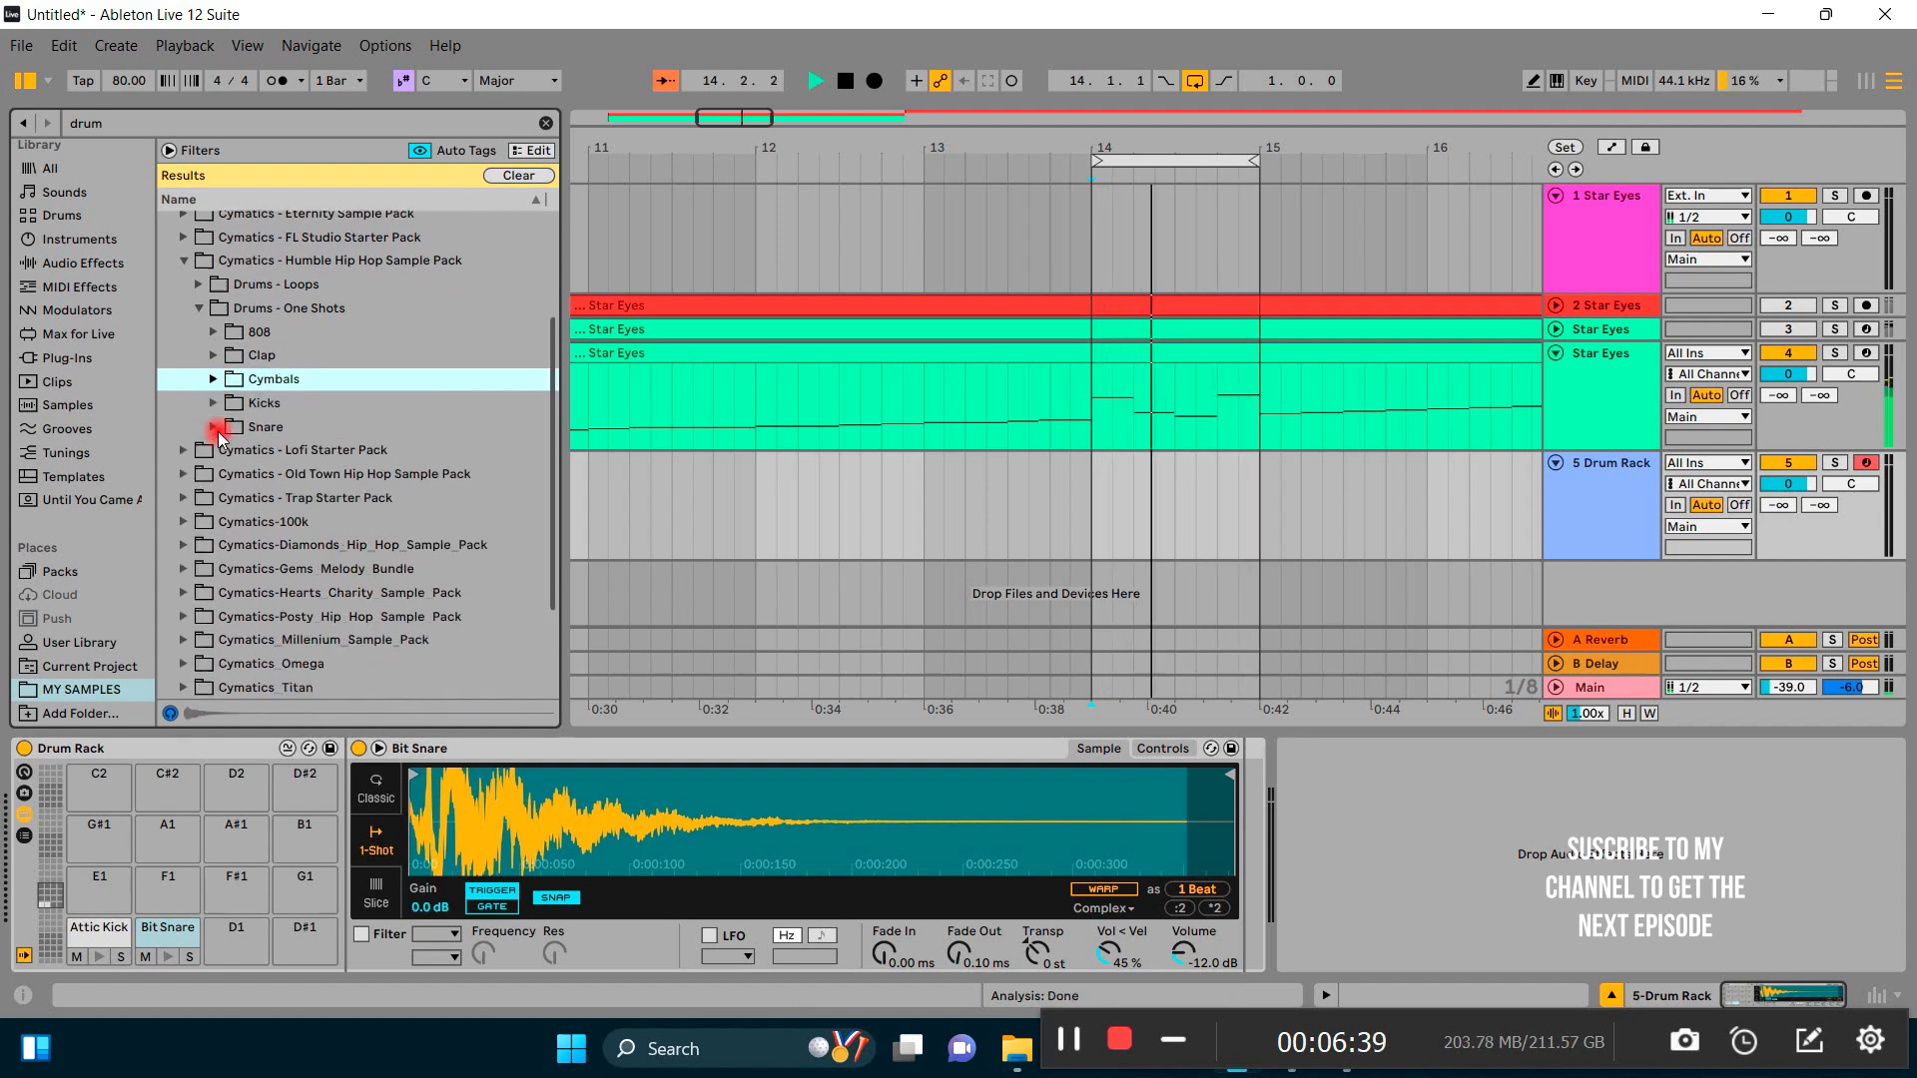
Step: Audition the Eternity Loop 1 - 80 BPM sample in the Cymatics Lofi Starter Pack's Drum Loops folder and collapse the pack
click(185, 451)
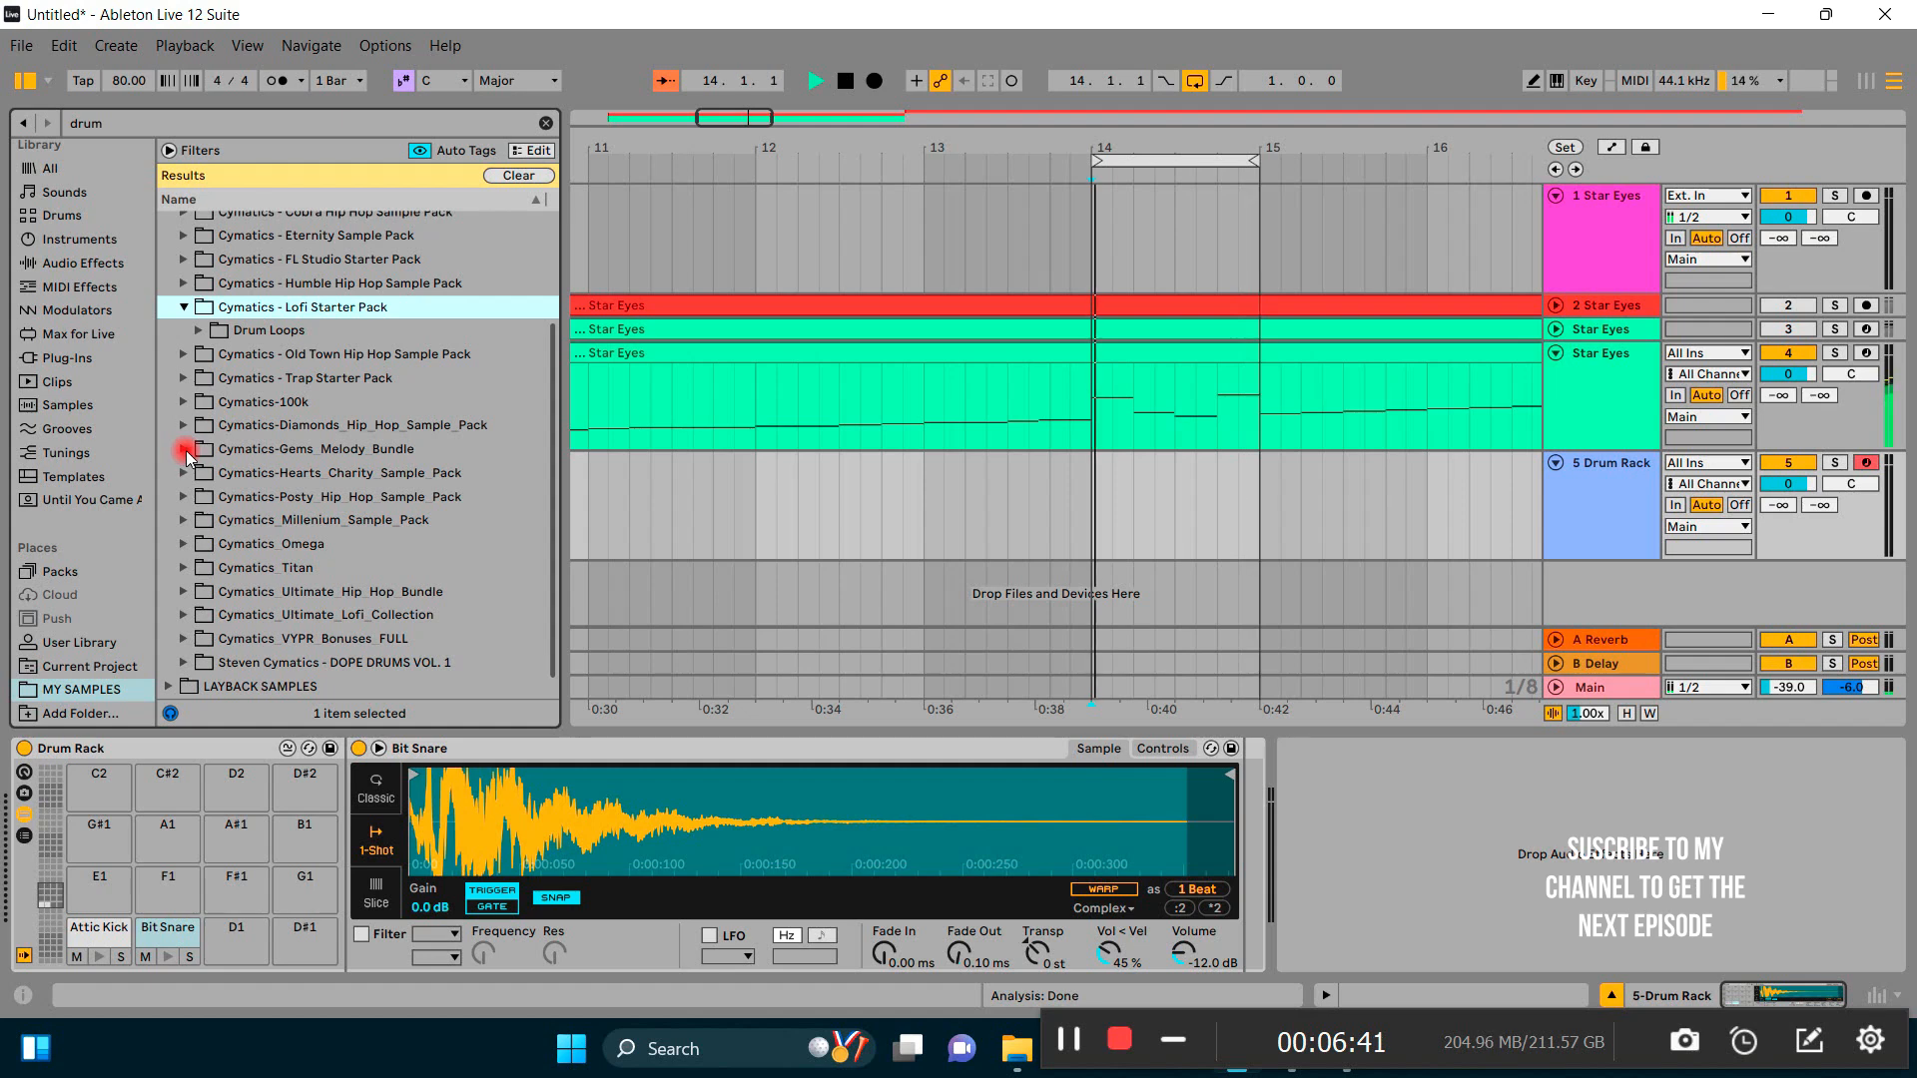
click(199, 330)
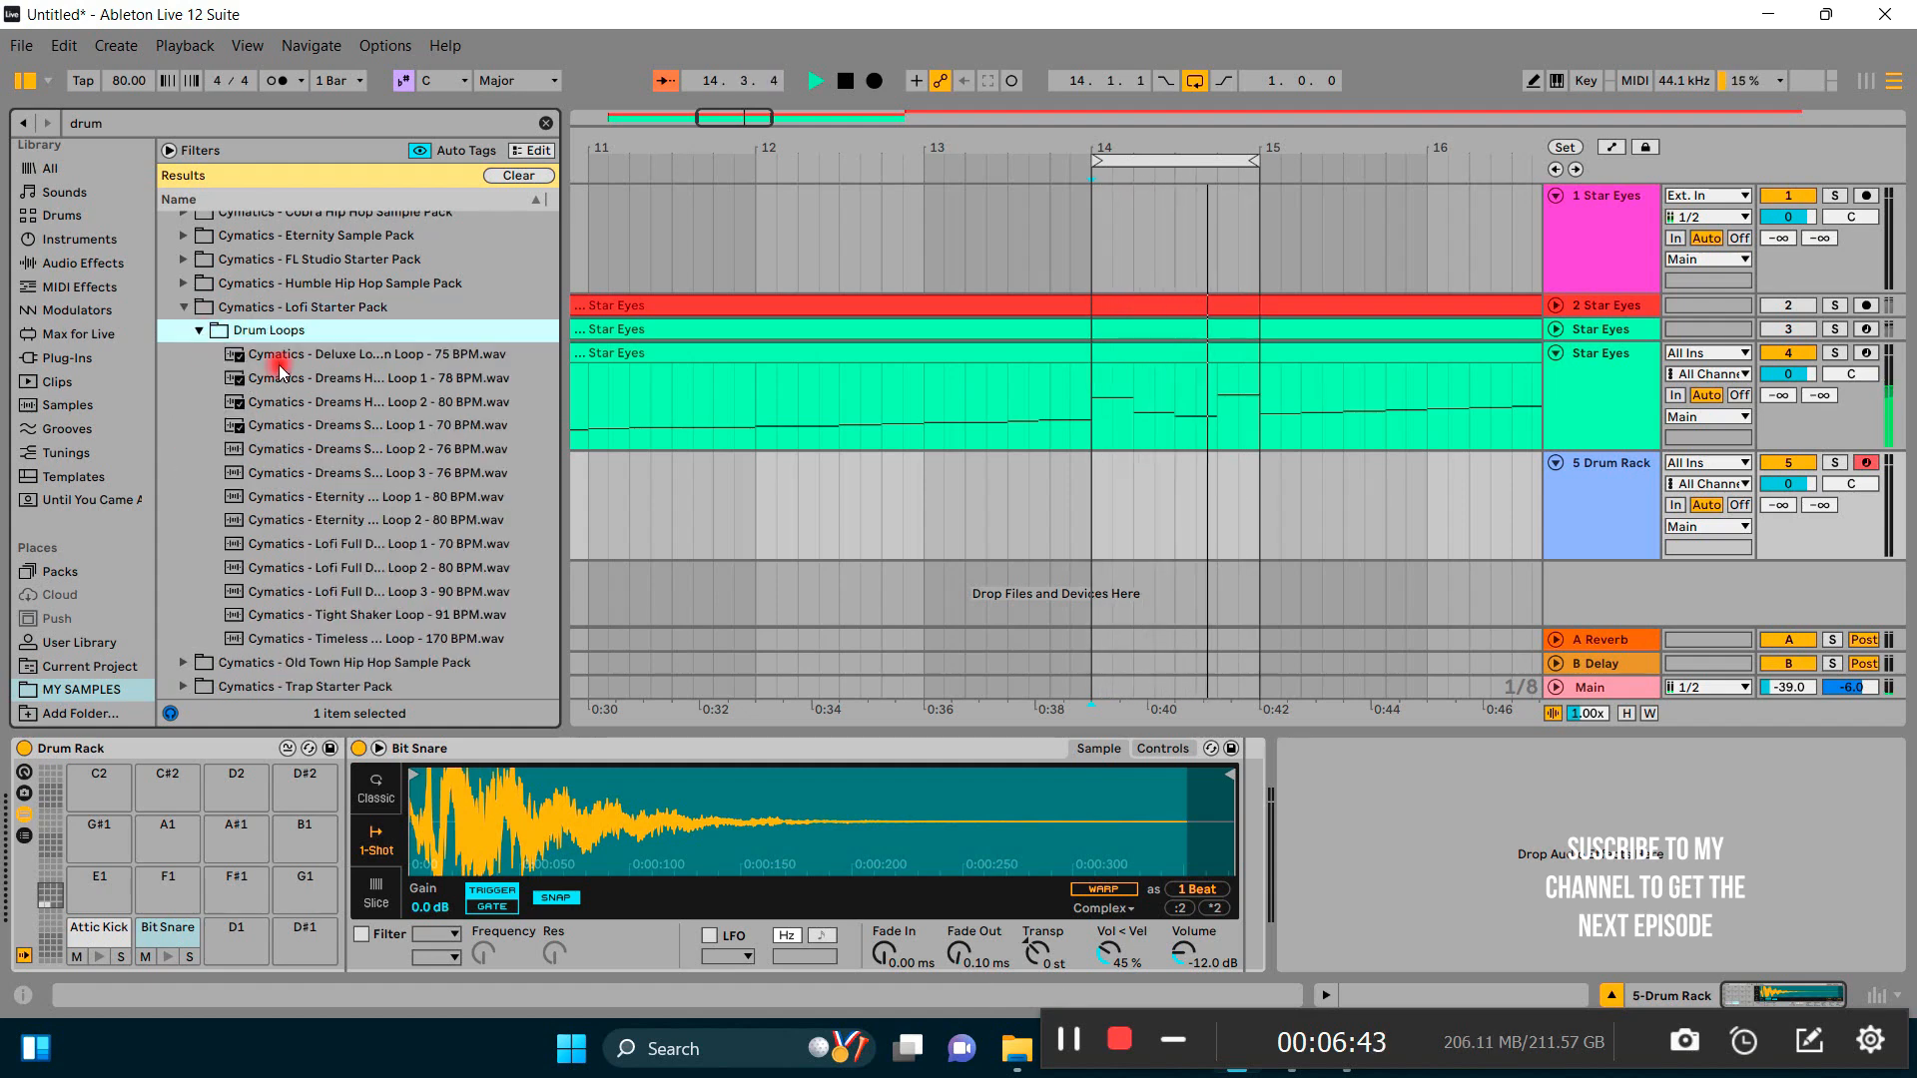
scroll(357, 384, down, 3)
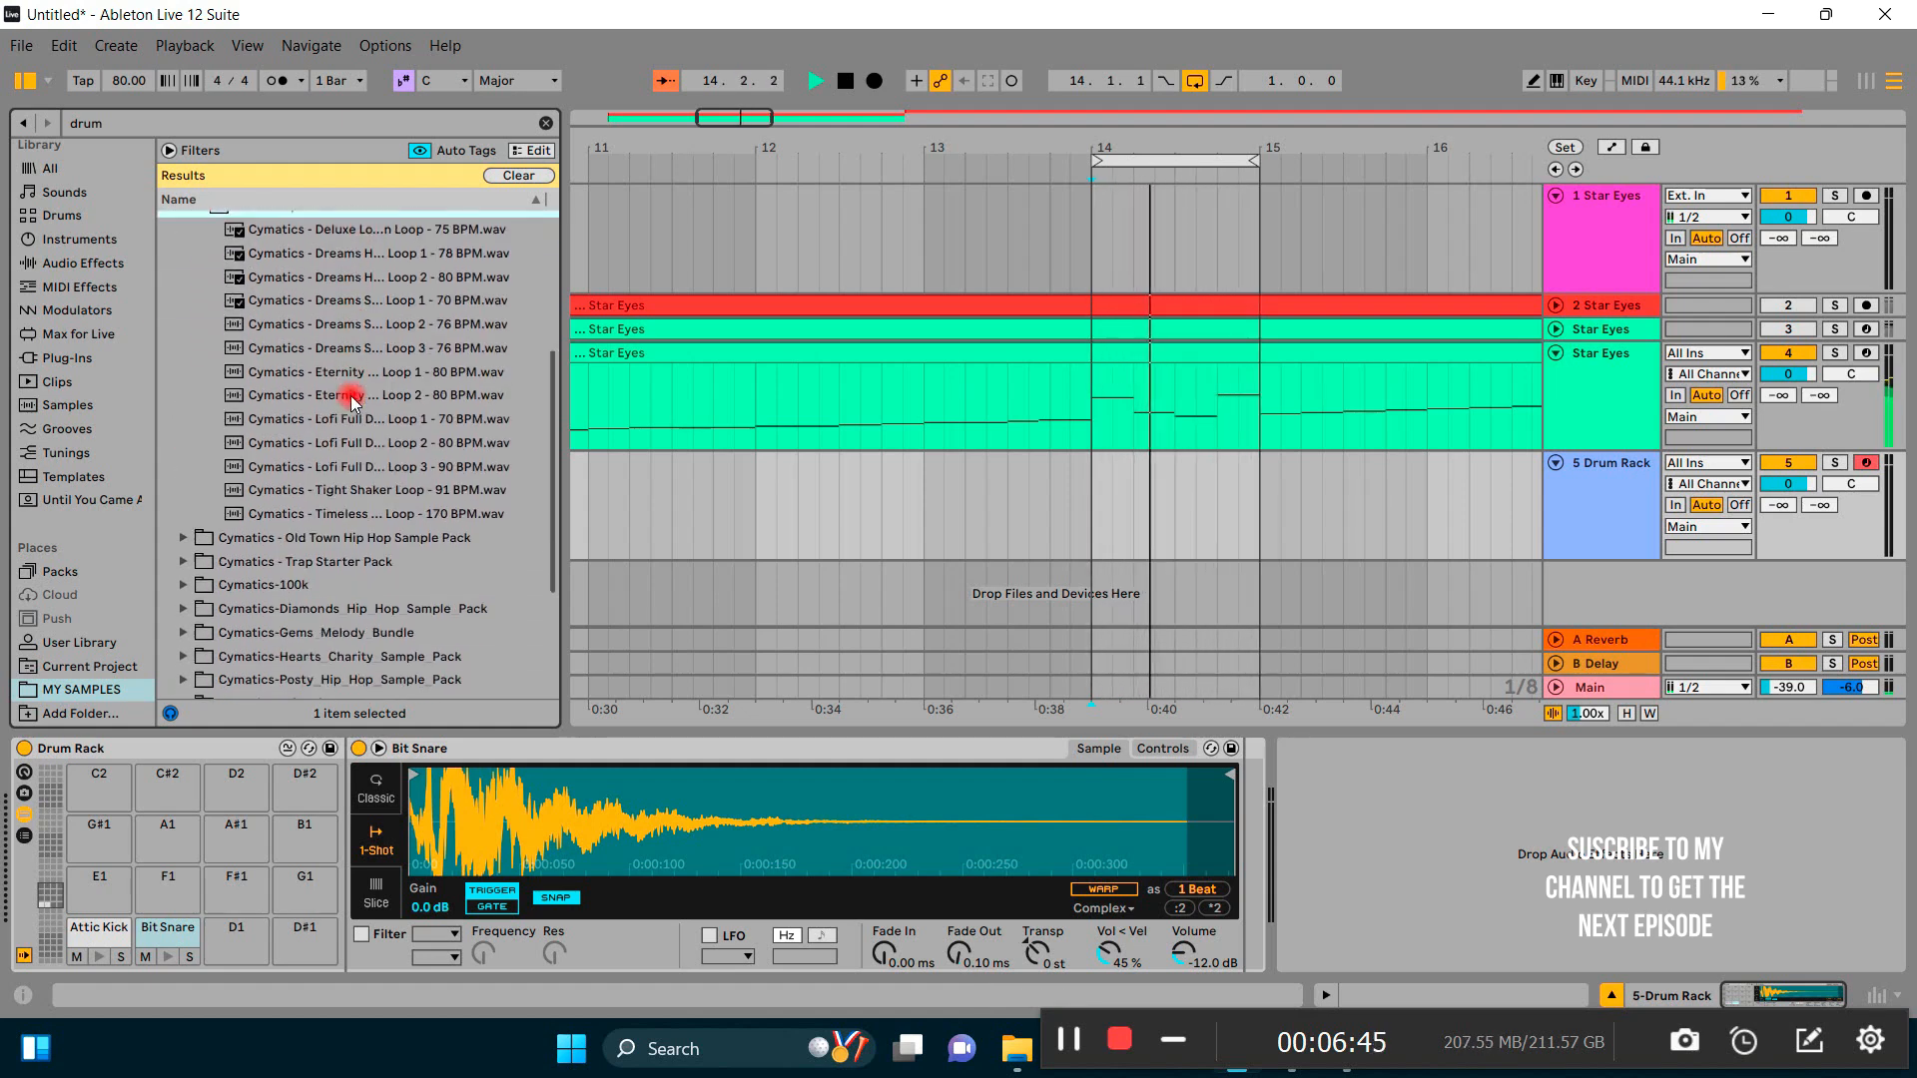
scroll(352, 400, up, 1)
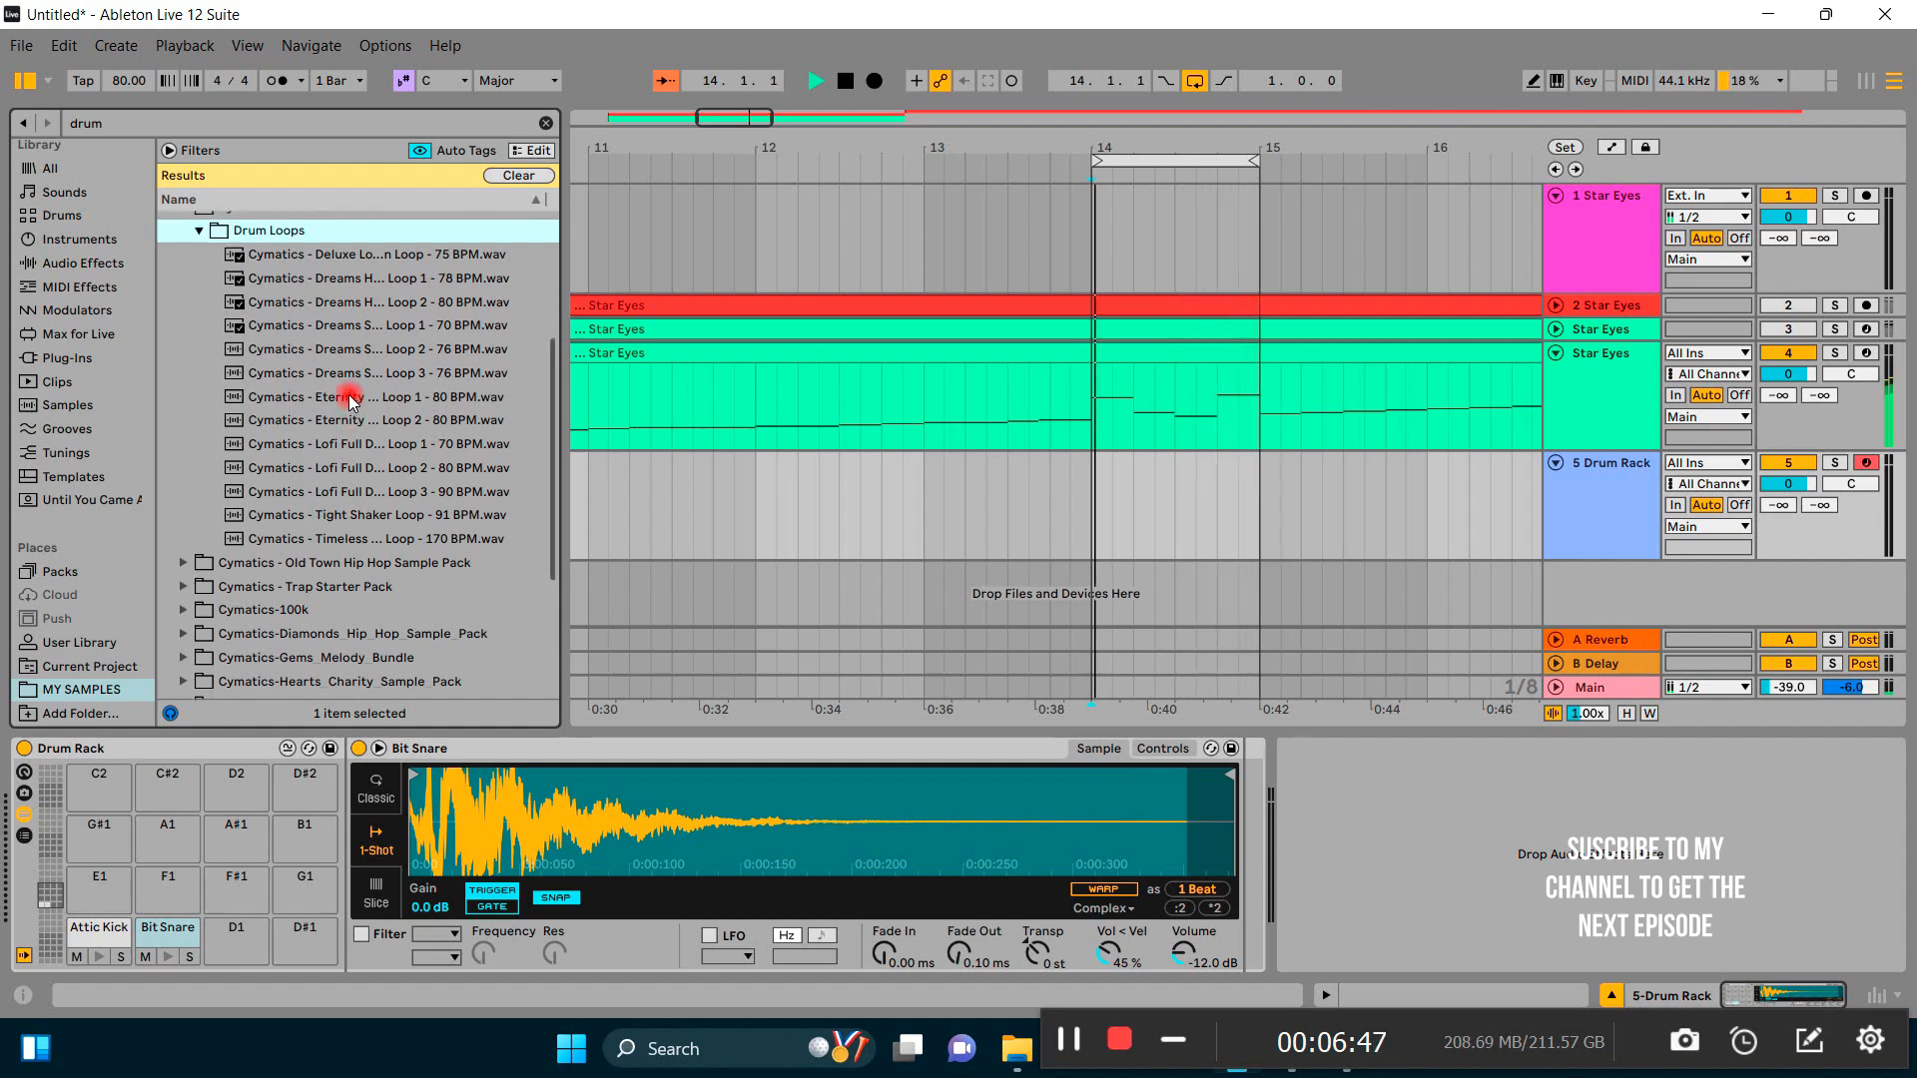
click(350, 396)
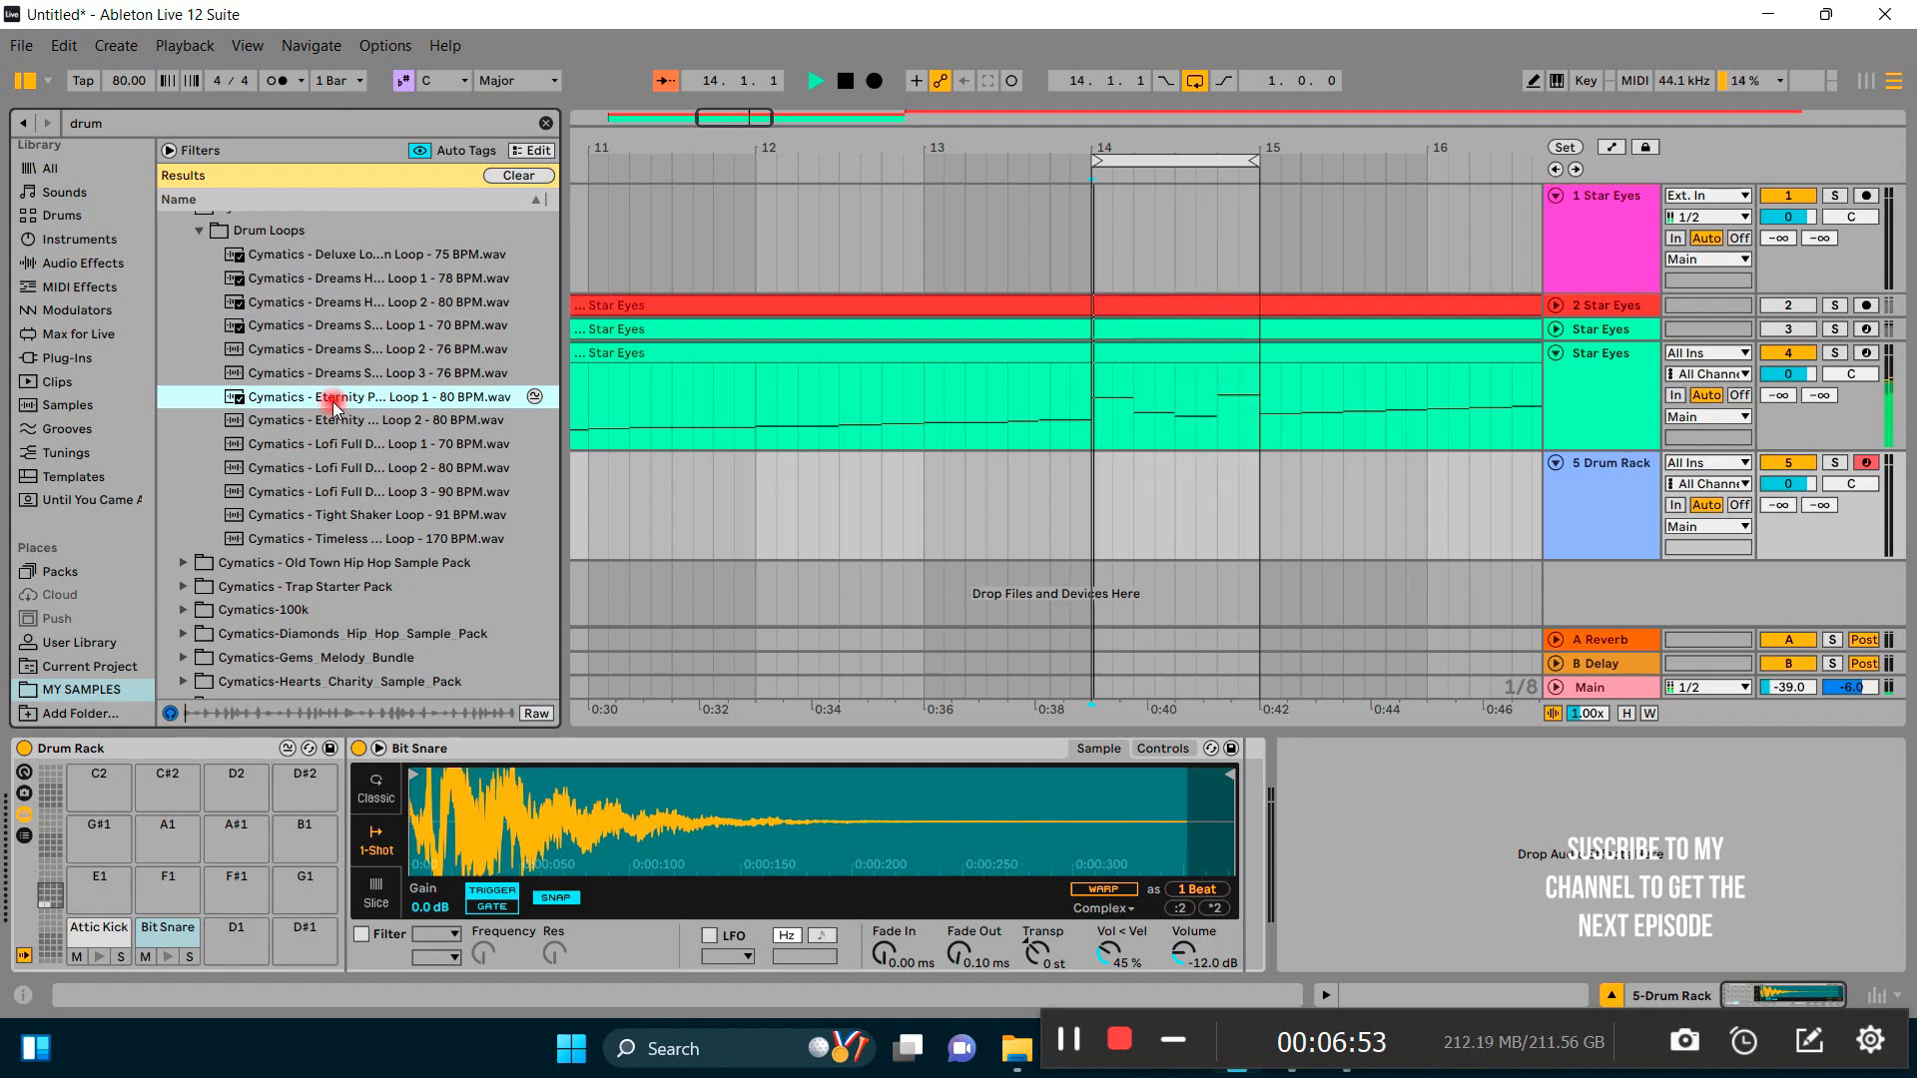
scroll(261, 529, down, 2)
scroll(258, 537, down, 2)
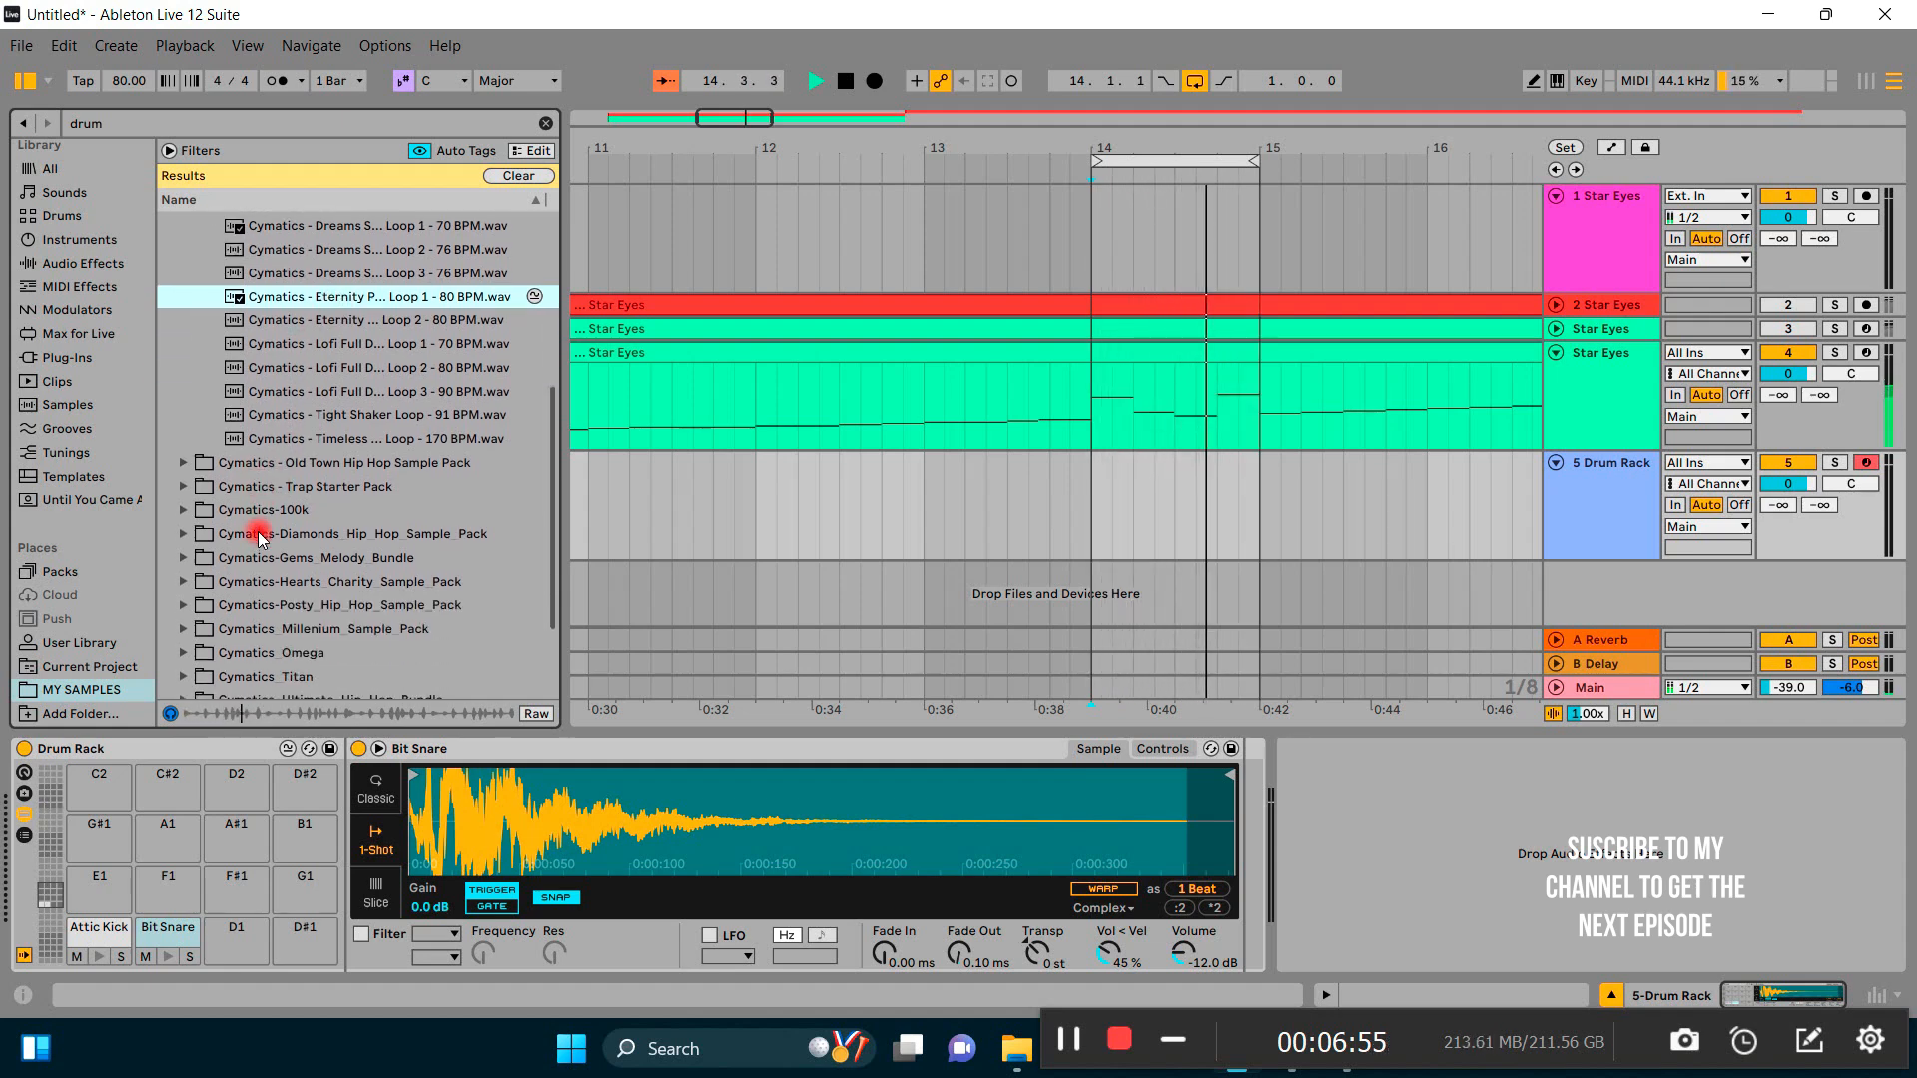
scroll(259, 537, up, 6)
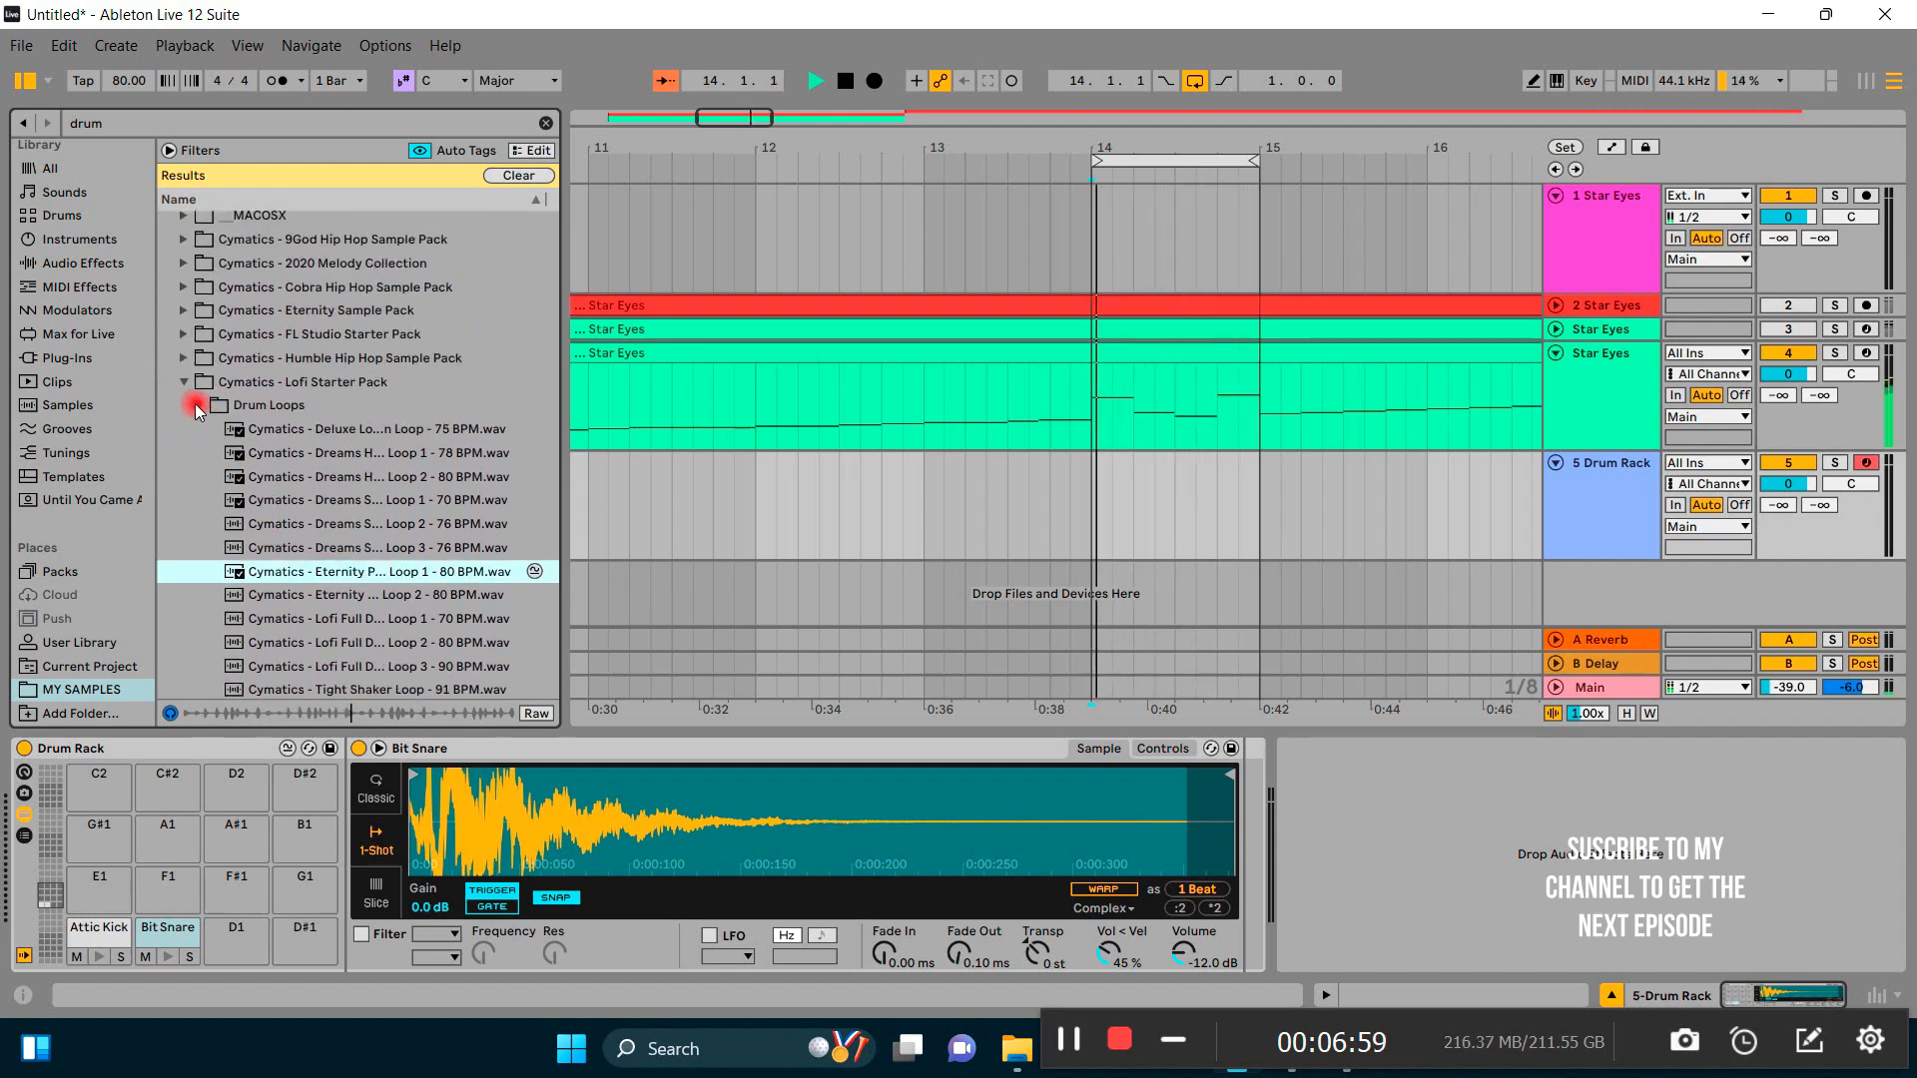
click(195, 408)
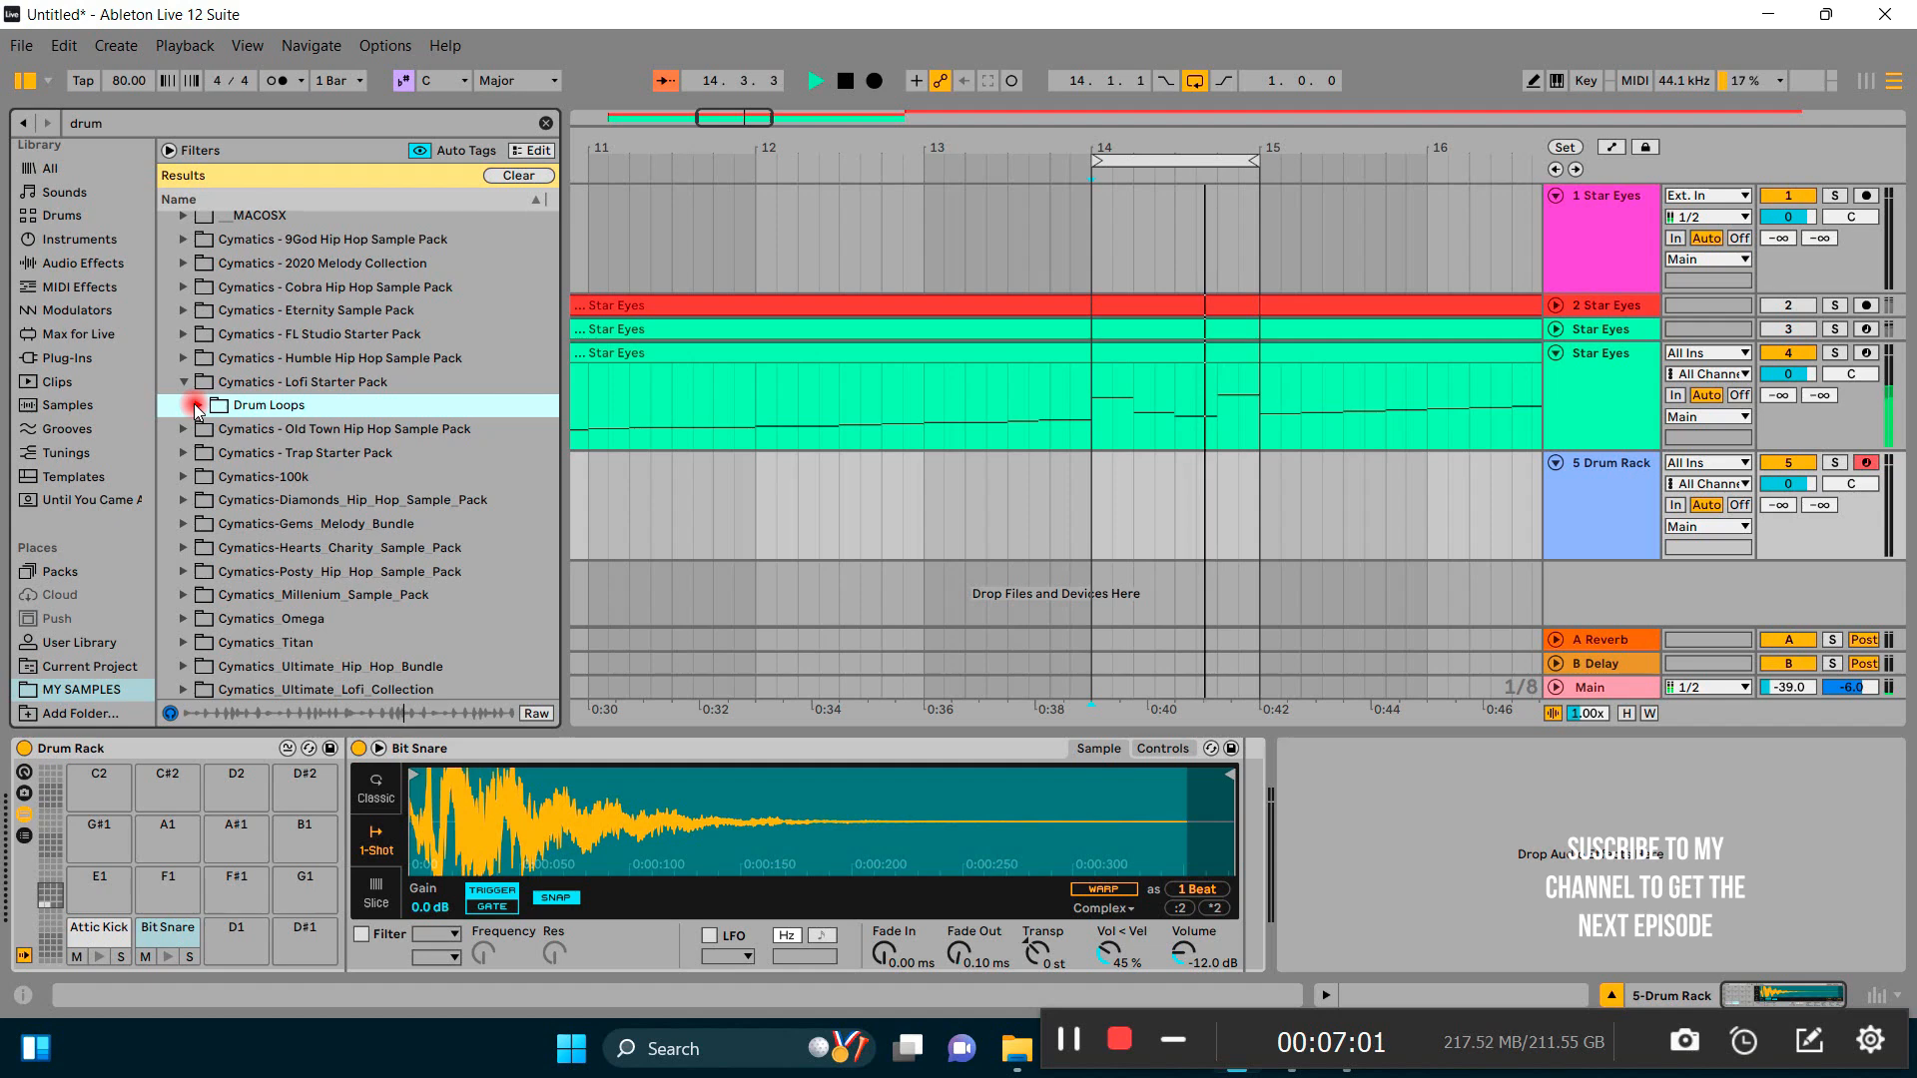
click(183, 384)
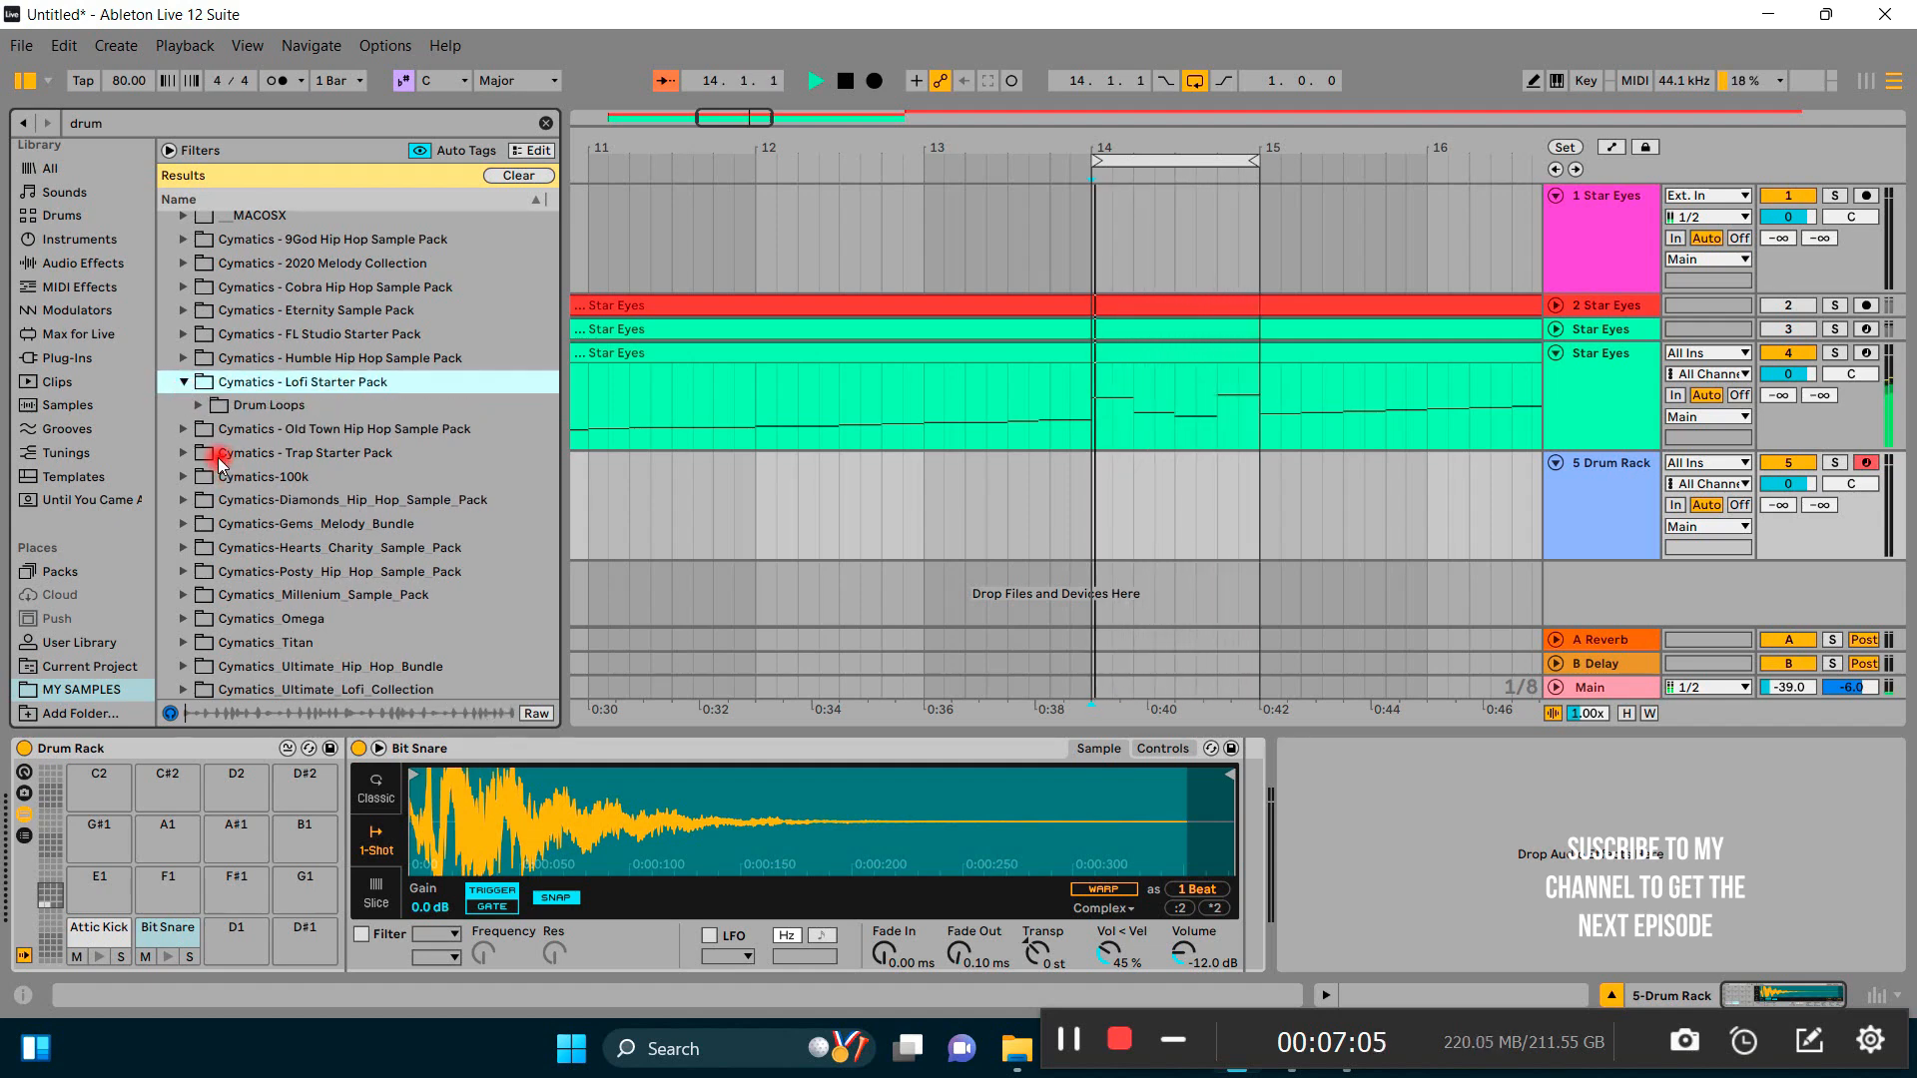
Step: Look through Drums - One Shots in the Cymatics Diamonds Hip Hop Sample Pack and stop playback
click(184, 499)
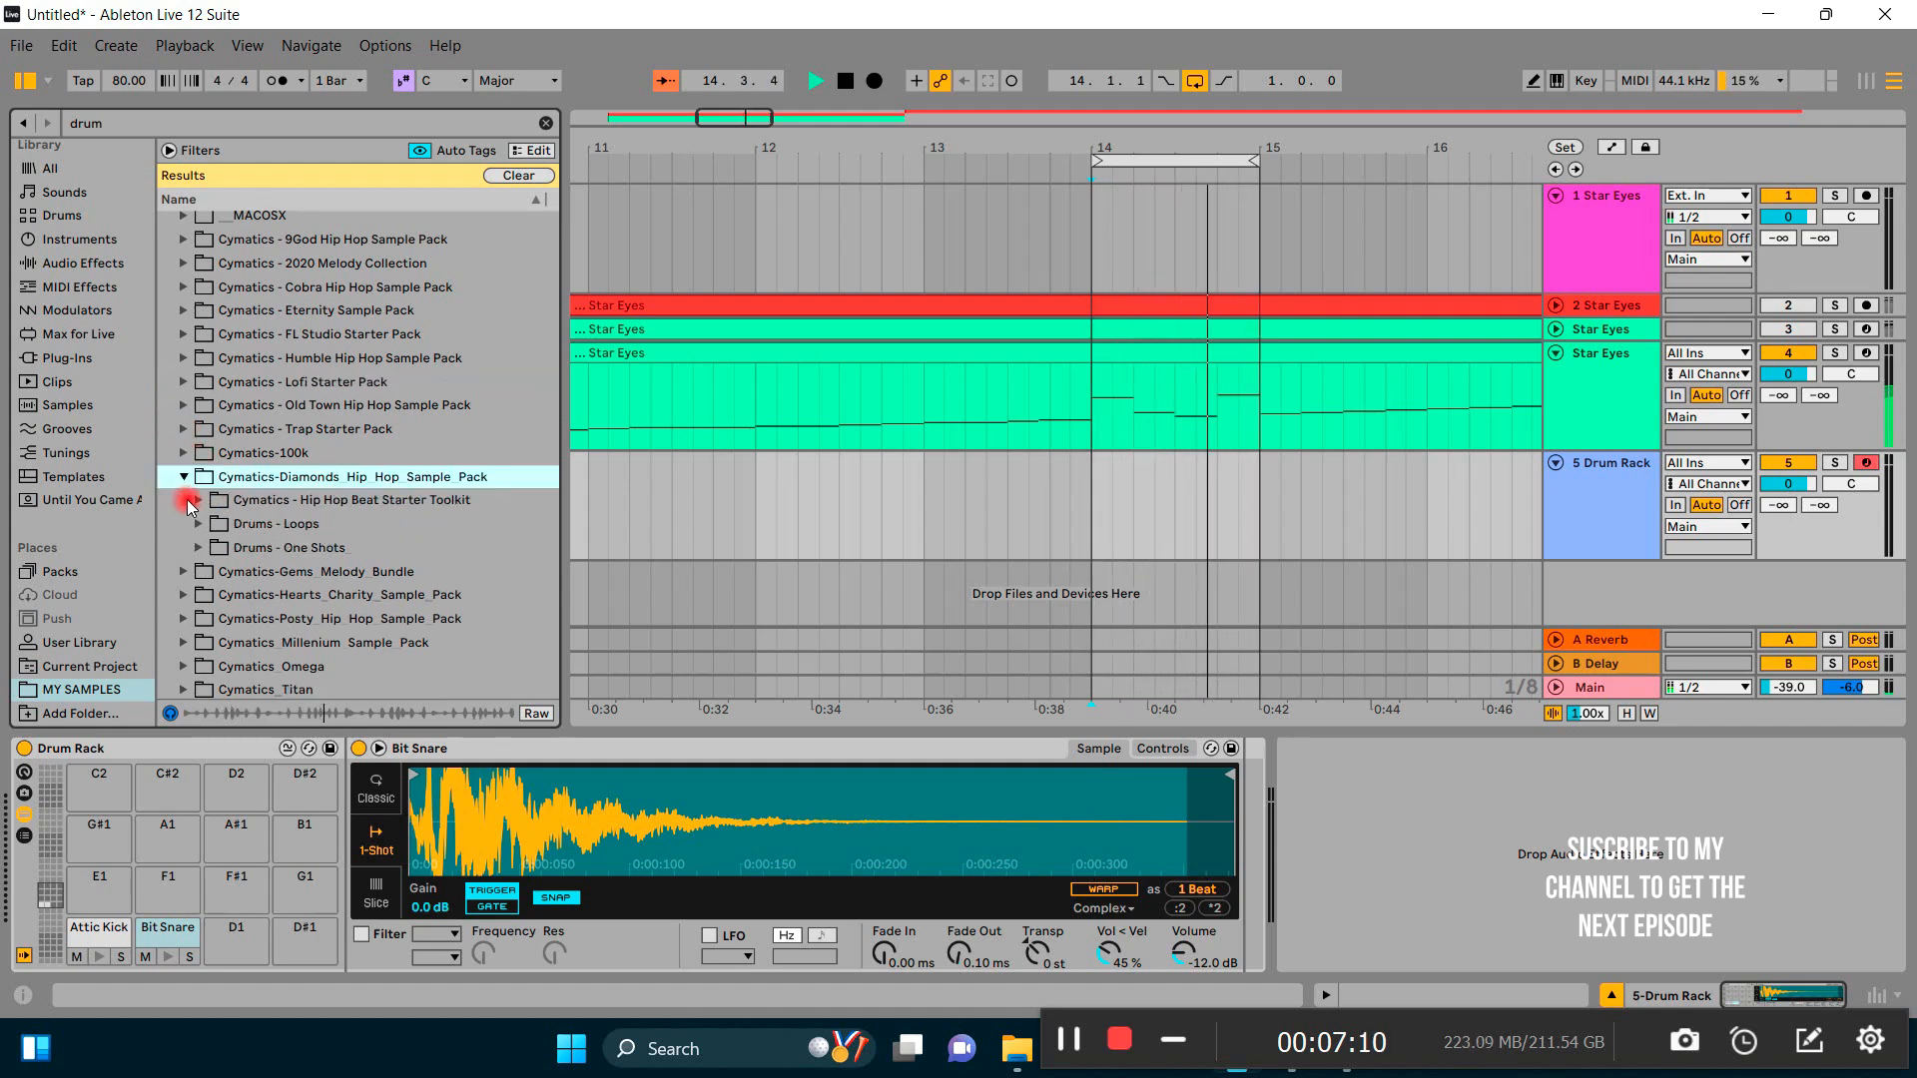
double_click(205, 549)
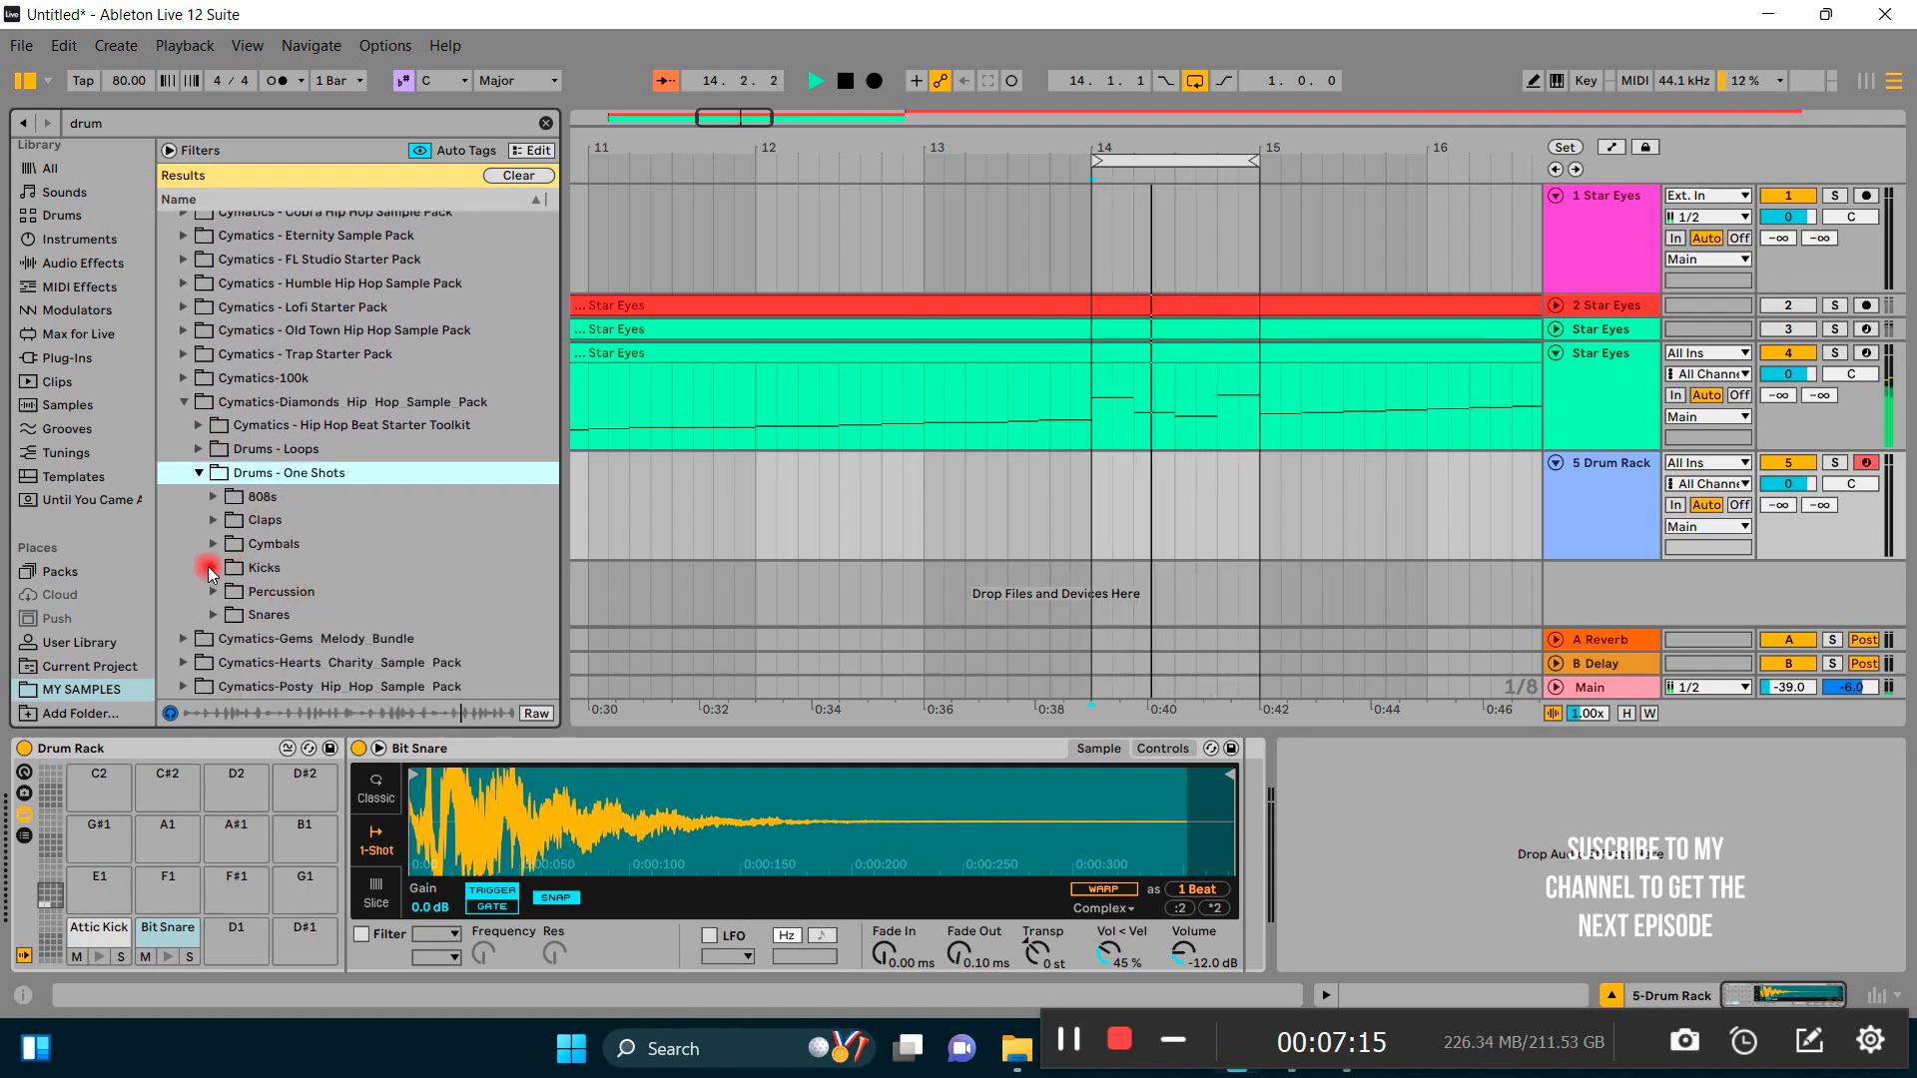
key(space)
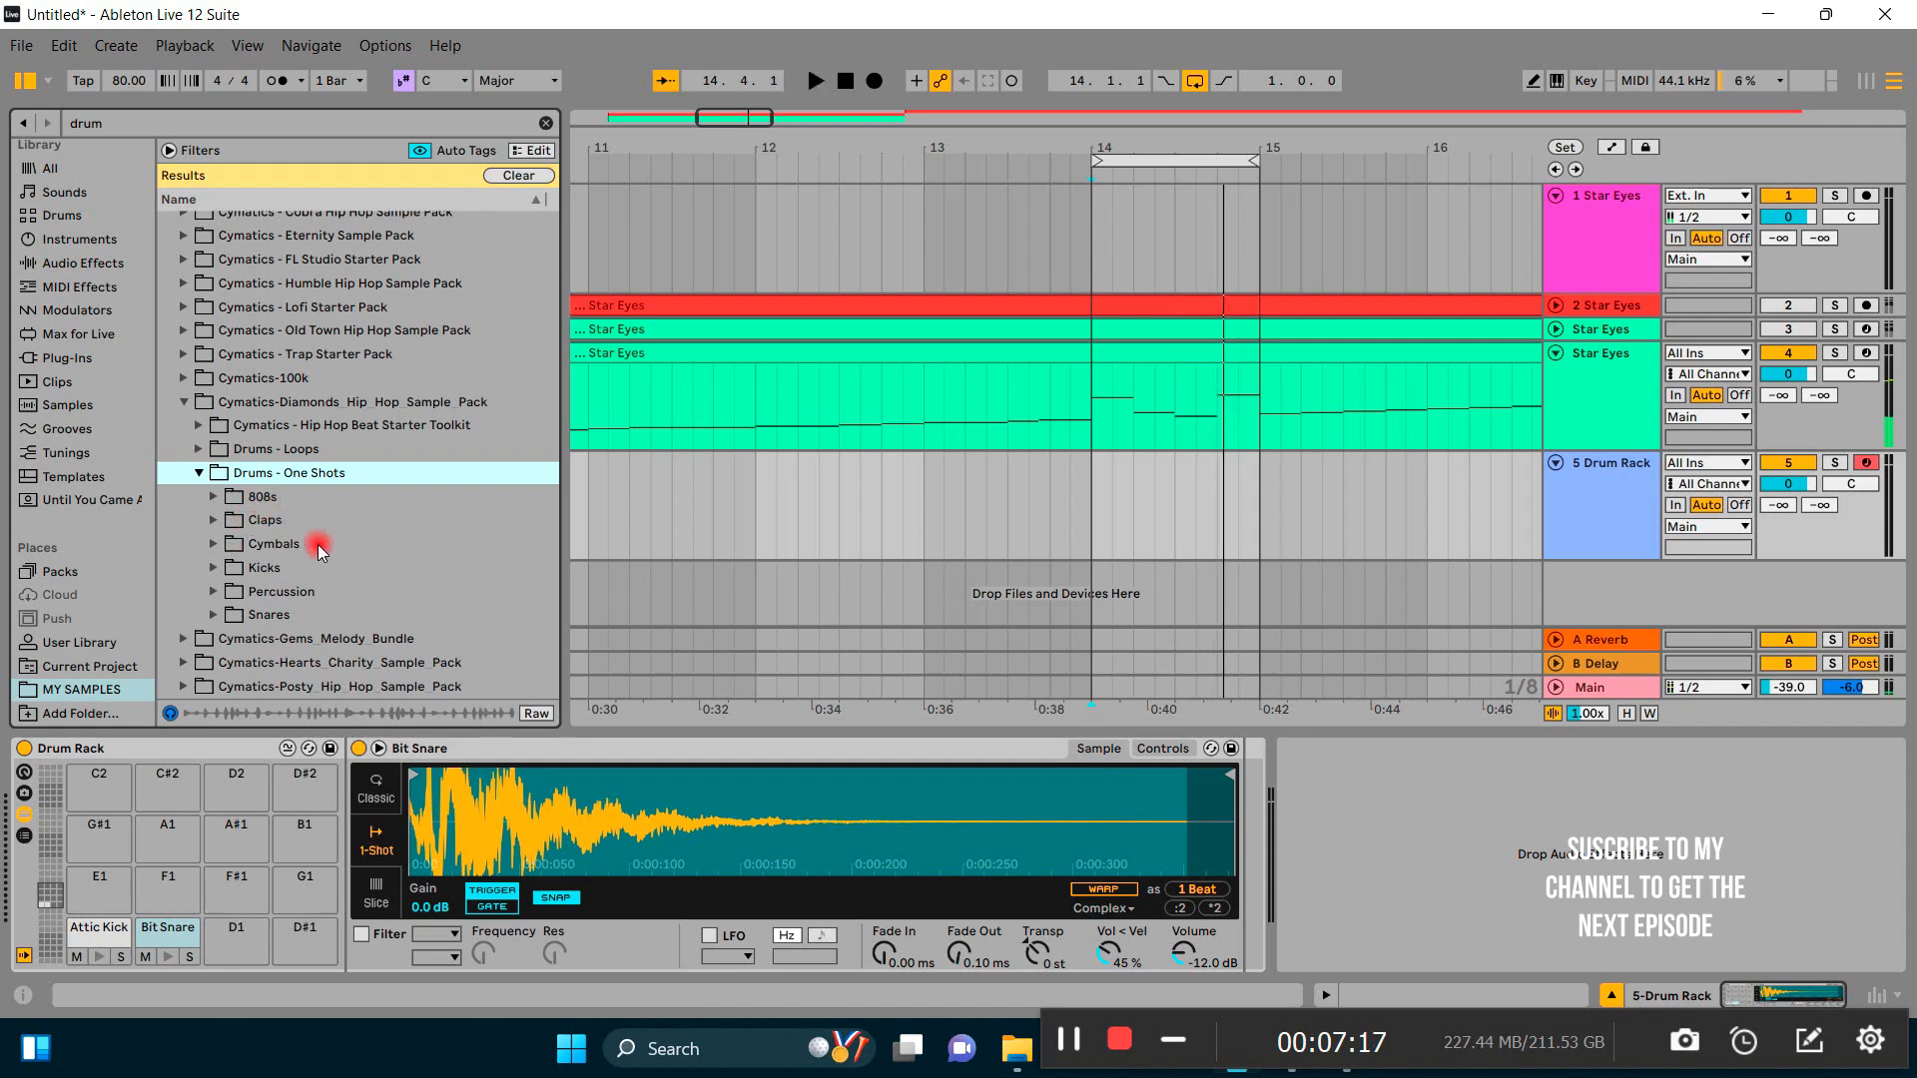
scroll(319, 549, down, 6)
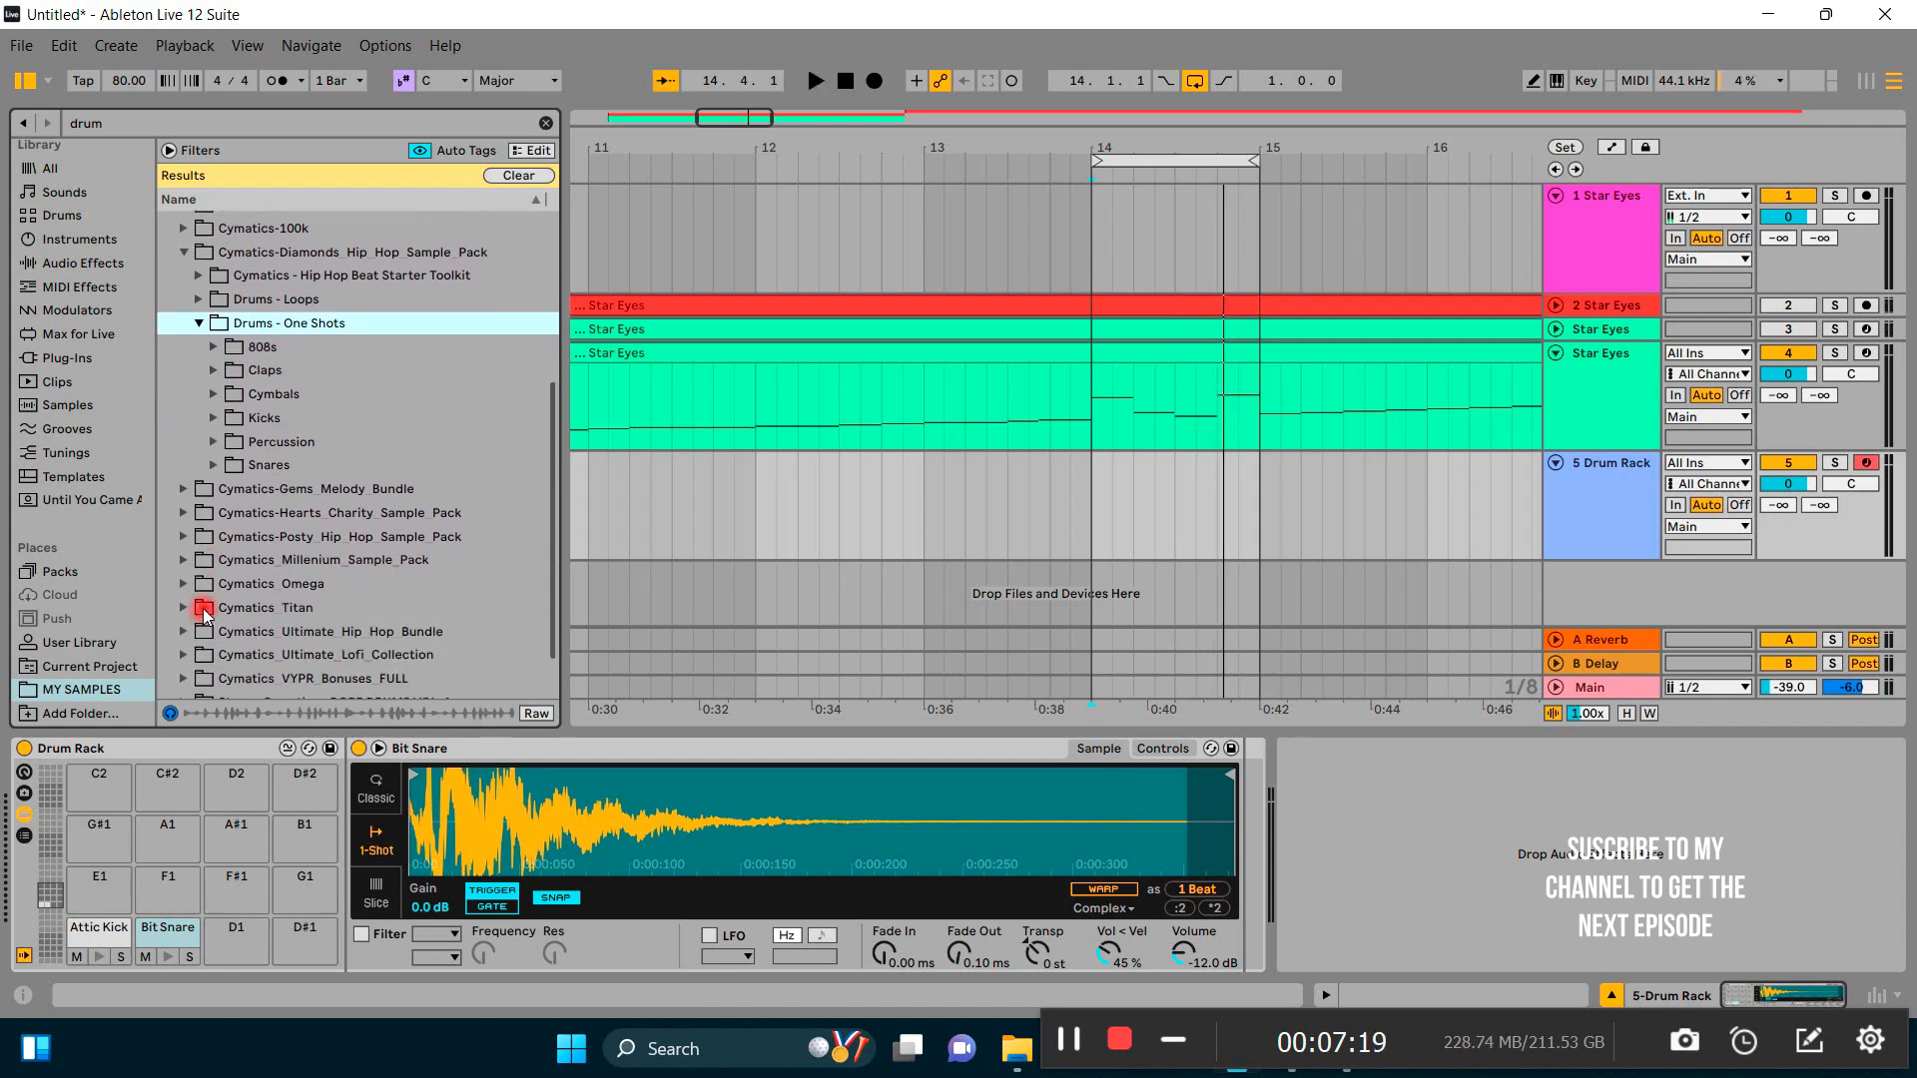
scroll(205, 615, down, 1)
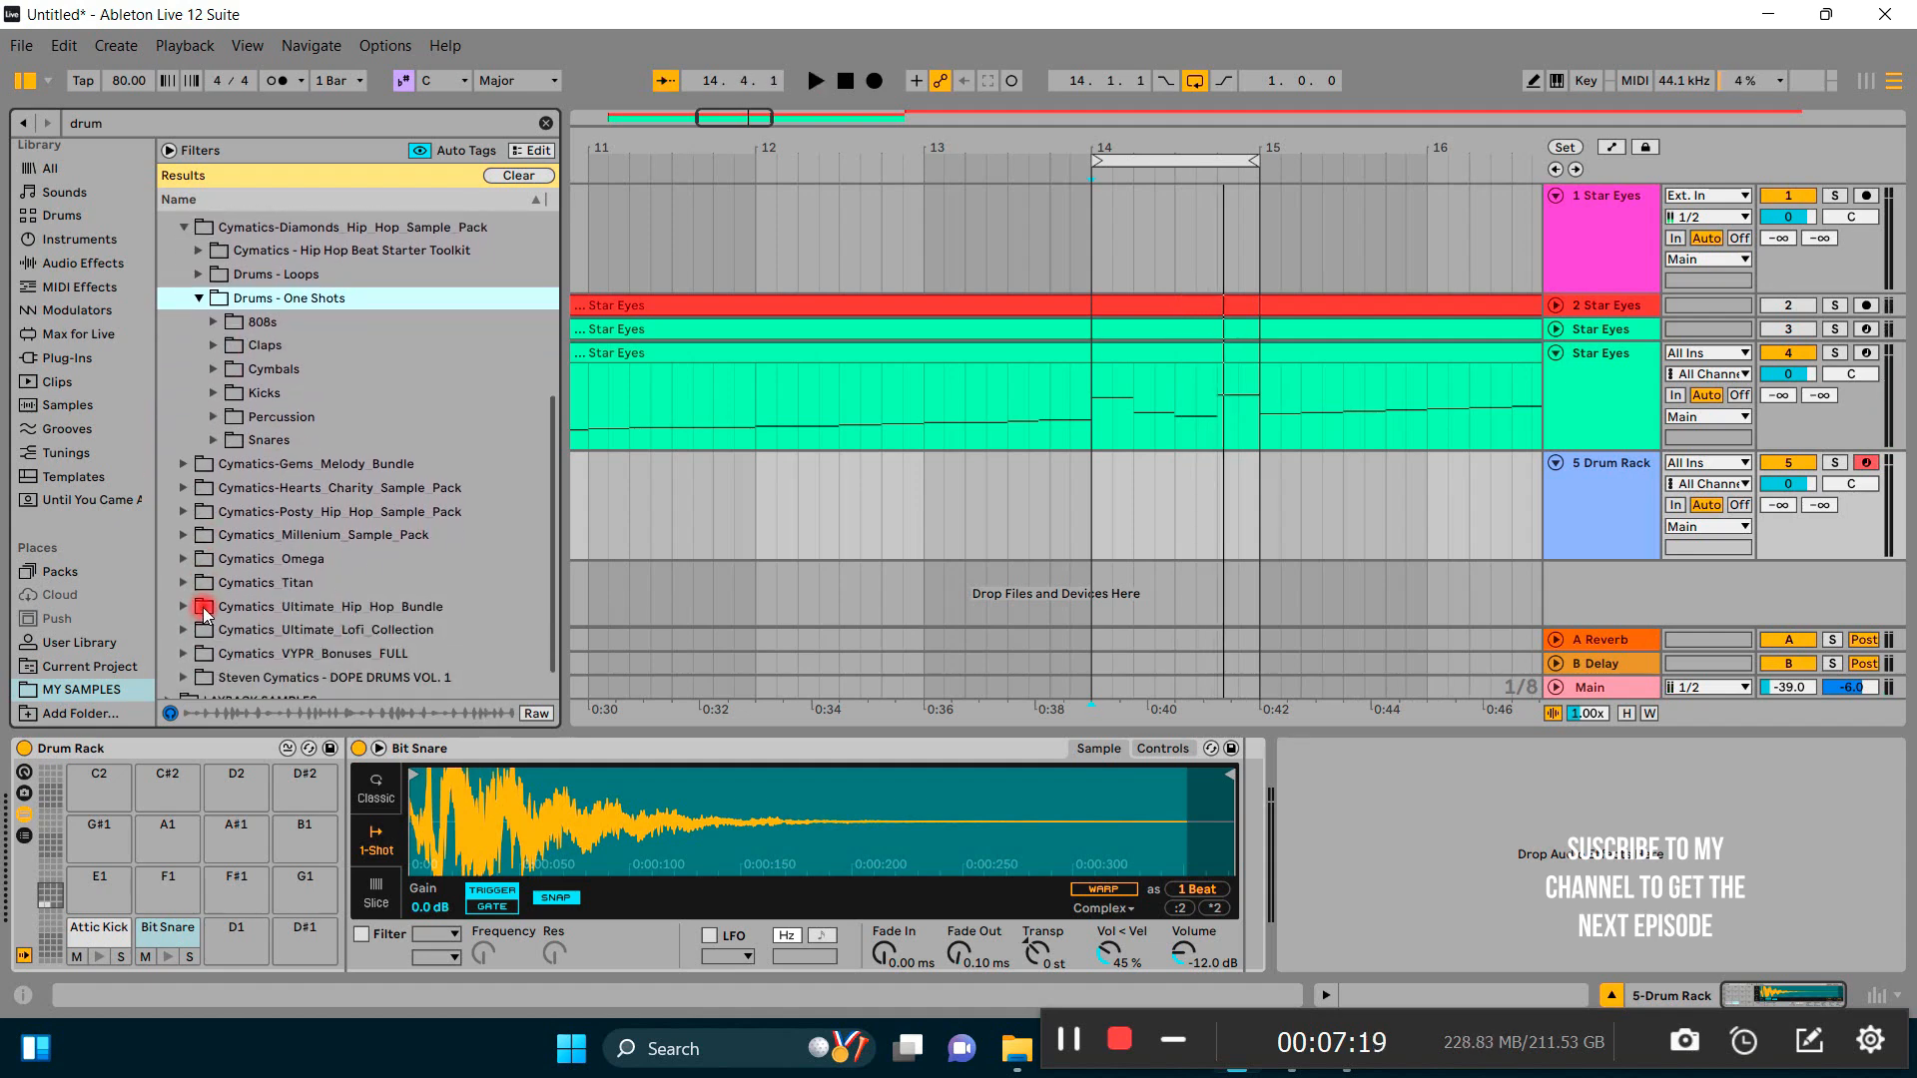
click(1068, 1039)
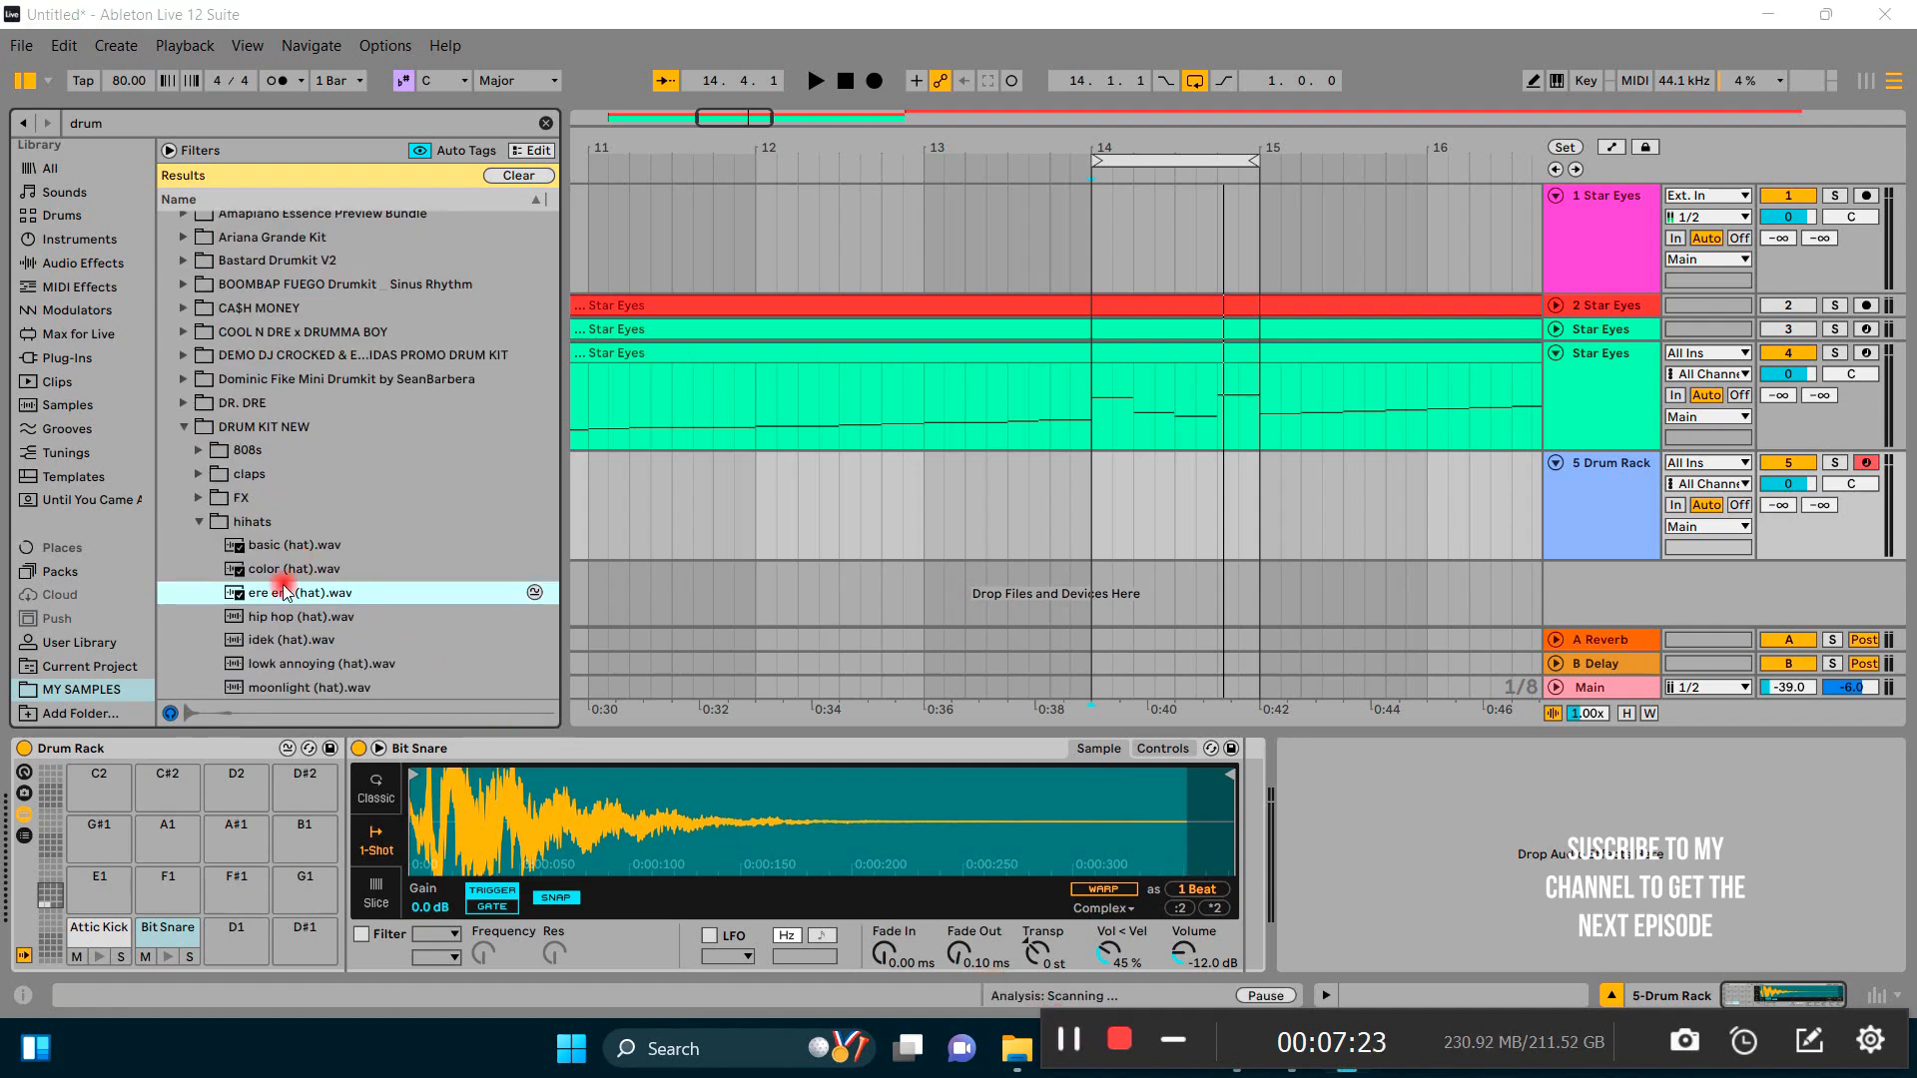
Step: Load ere ere (hat).wav from the DRUM KIT NEW hihats folder onto the Drum Rack's D1 pad and trigger it
drag(285, 589, 250, 925)
click(238, 958)
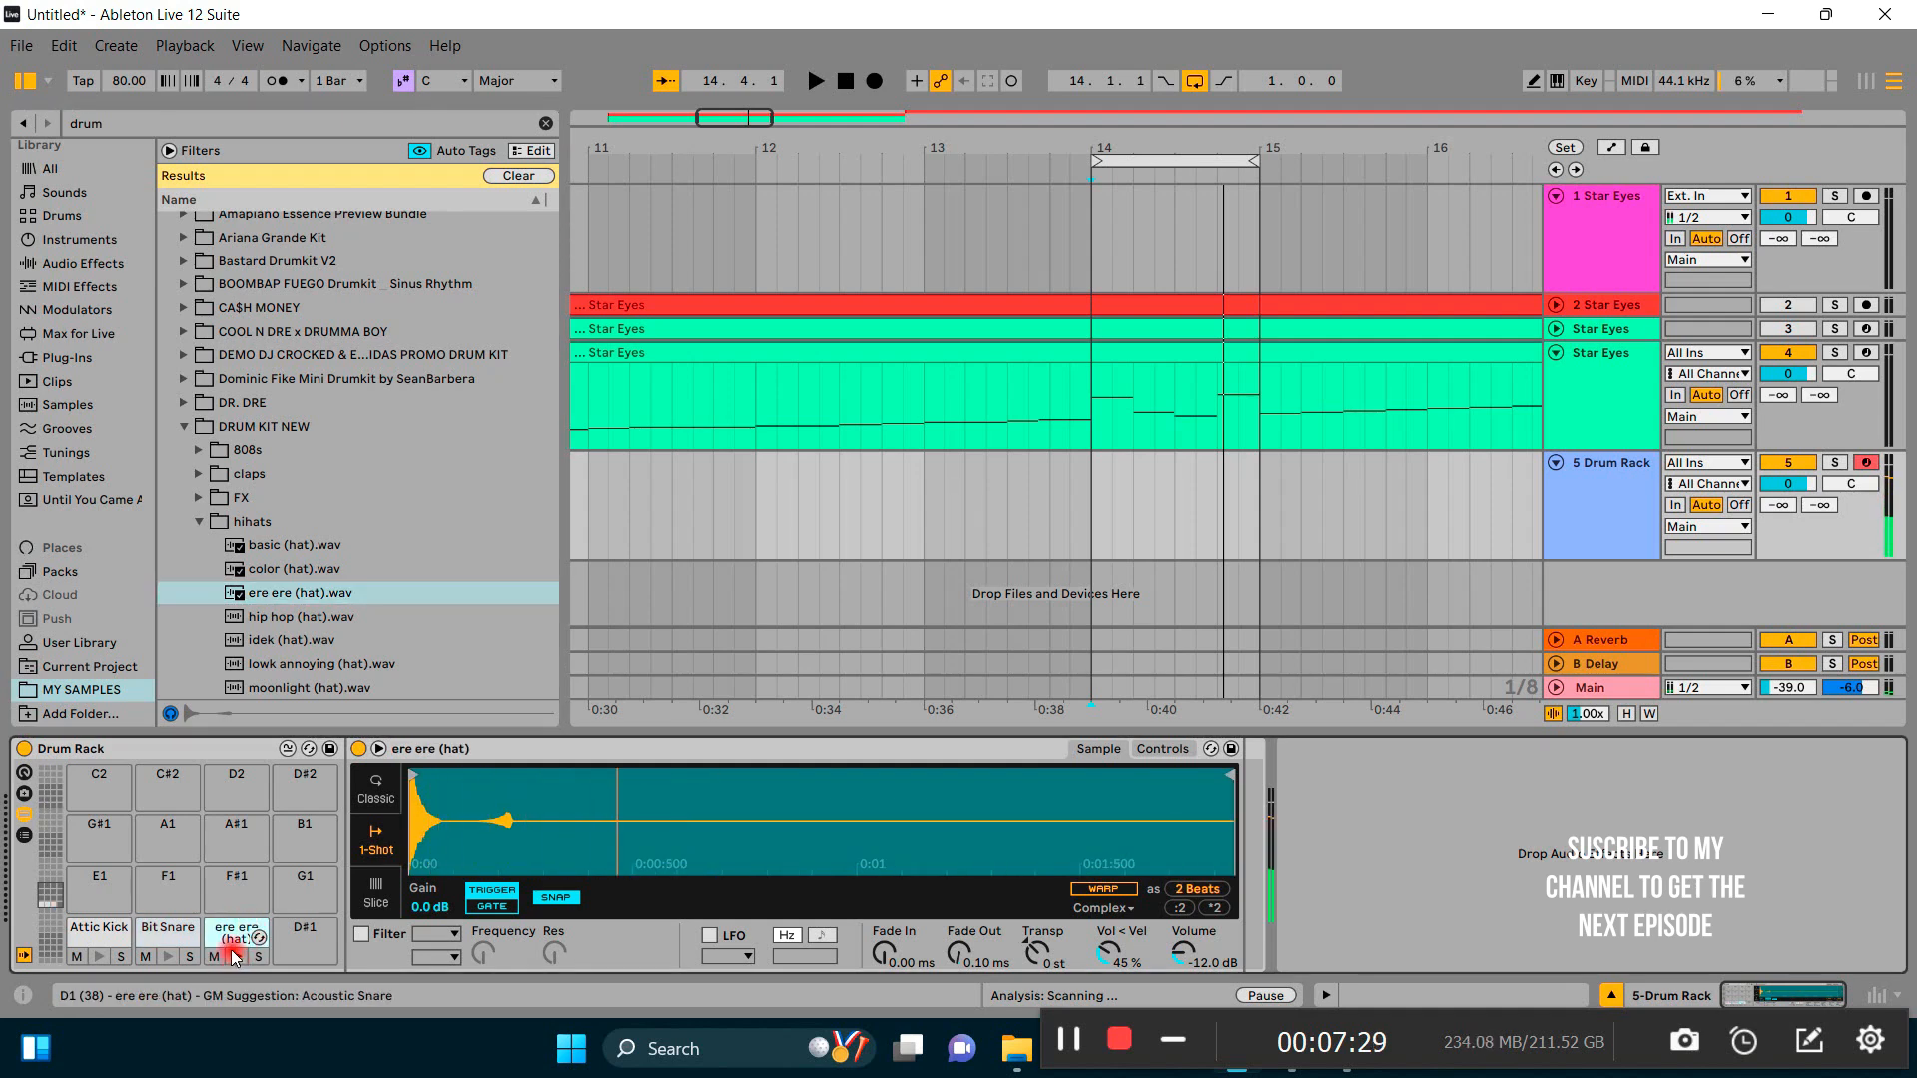
Step: Rename the Attic Kick pad in the Drum Rack as kick
key(space)
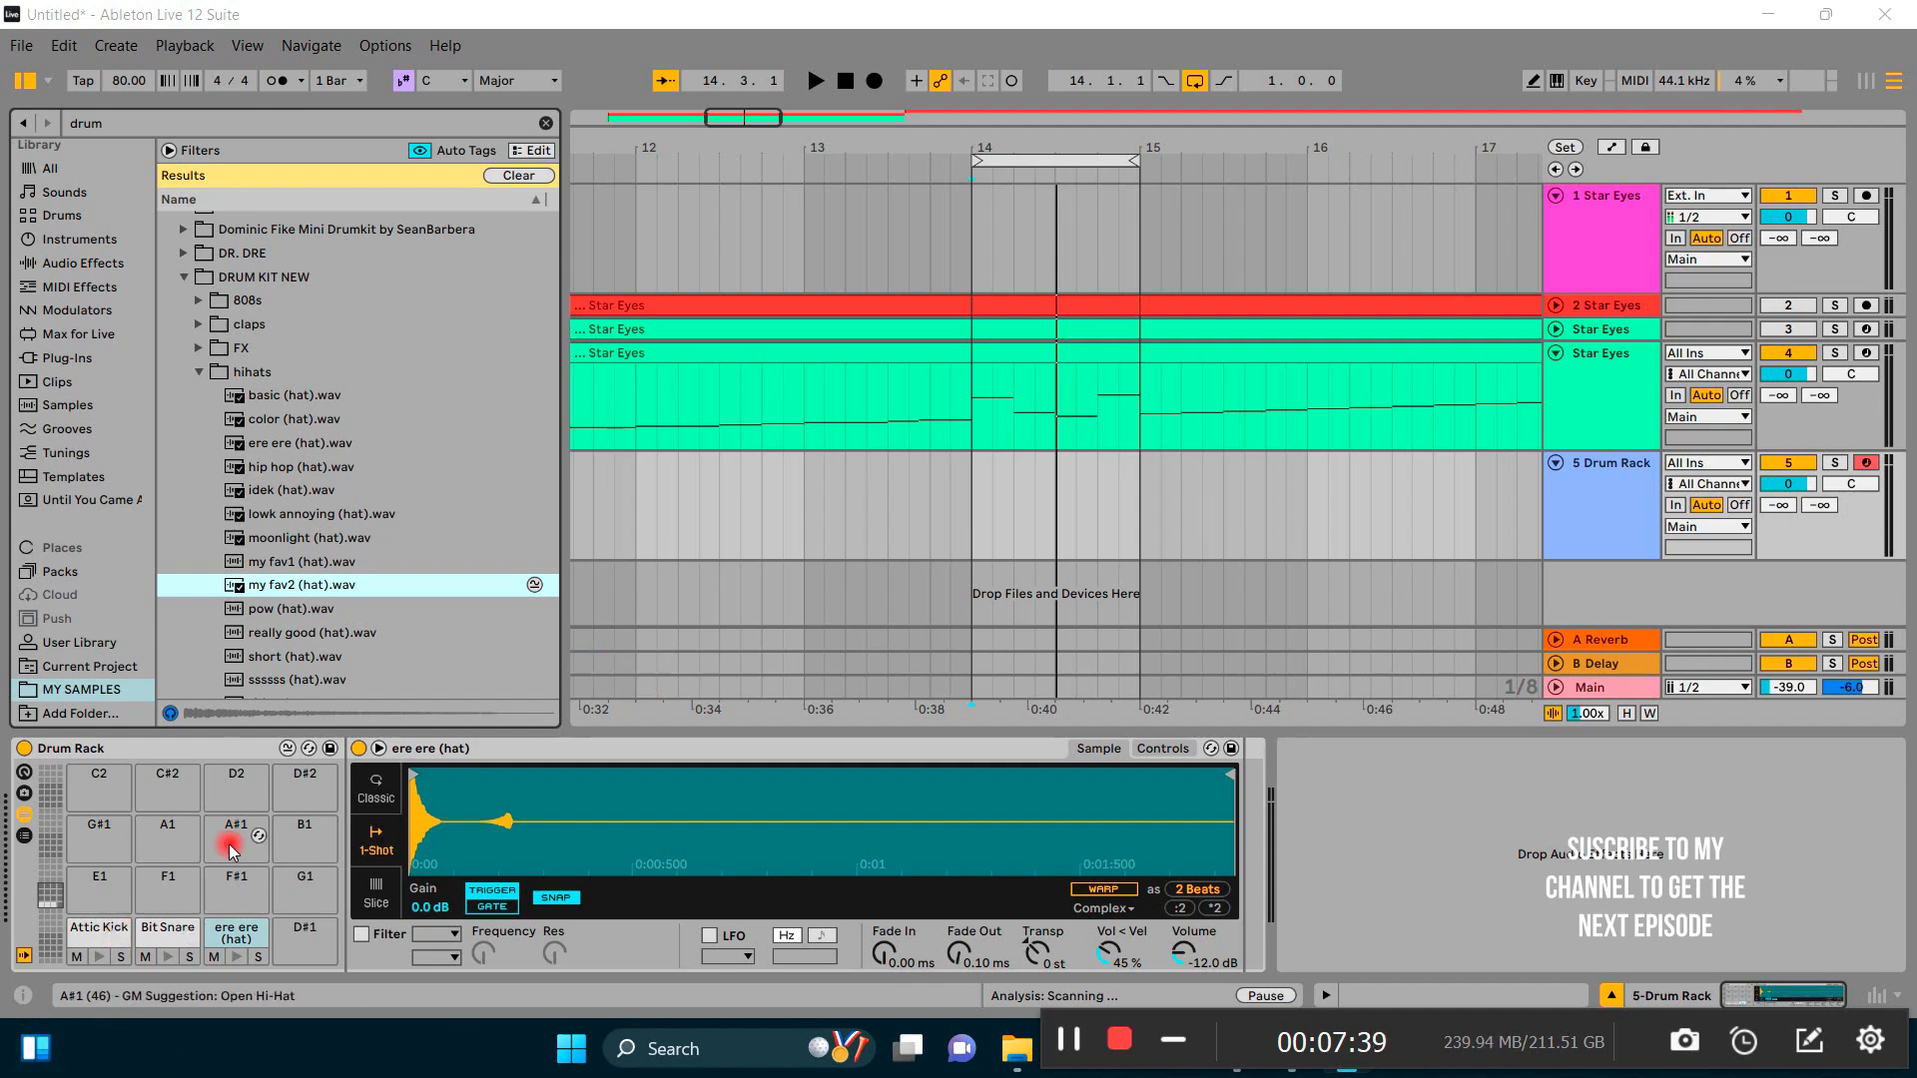
click(100, 930)
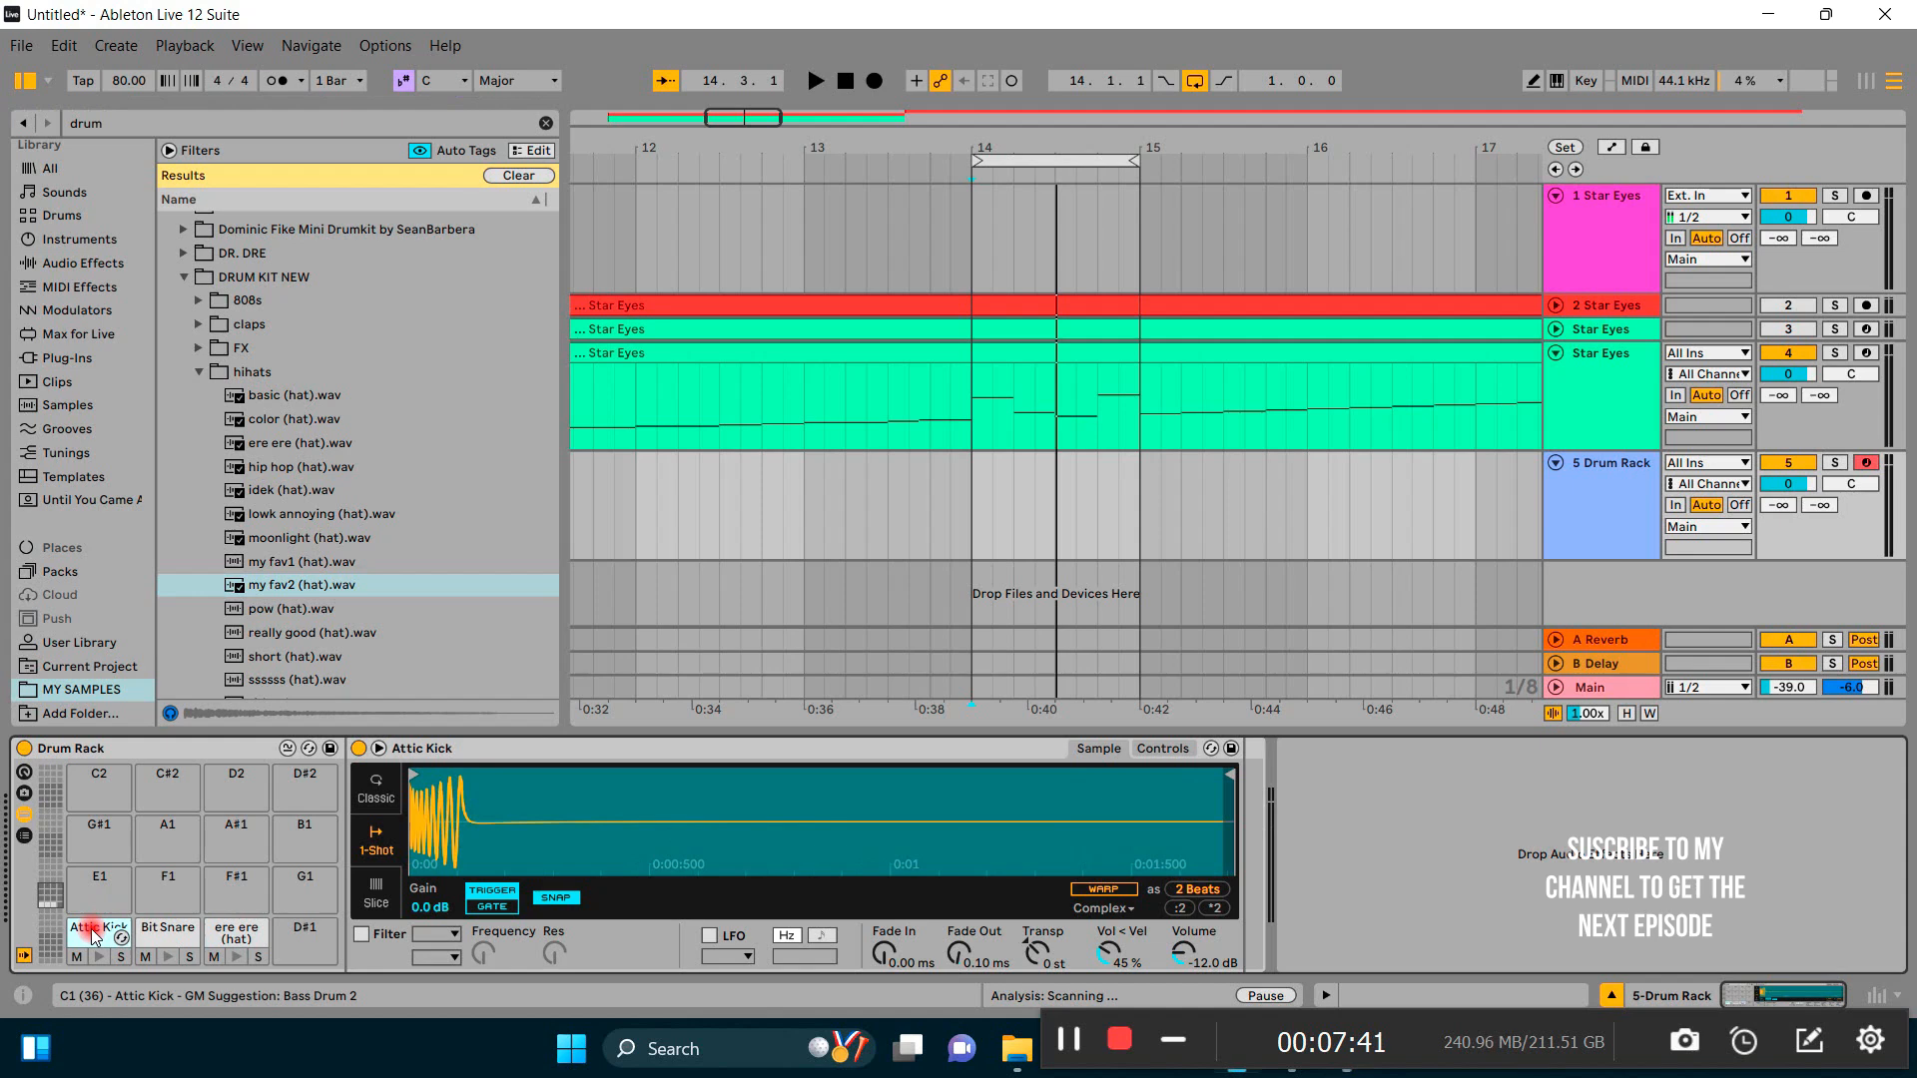
right_click(94, 933)
click(81, 929)
right_click(92, 923)
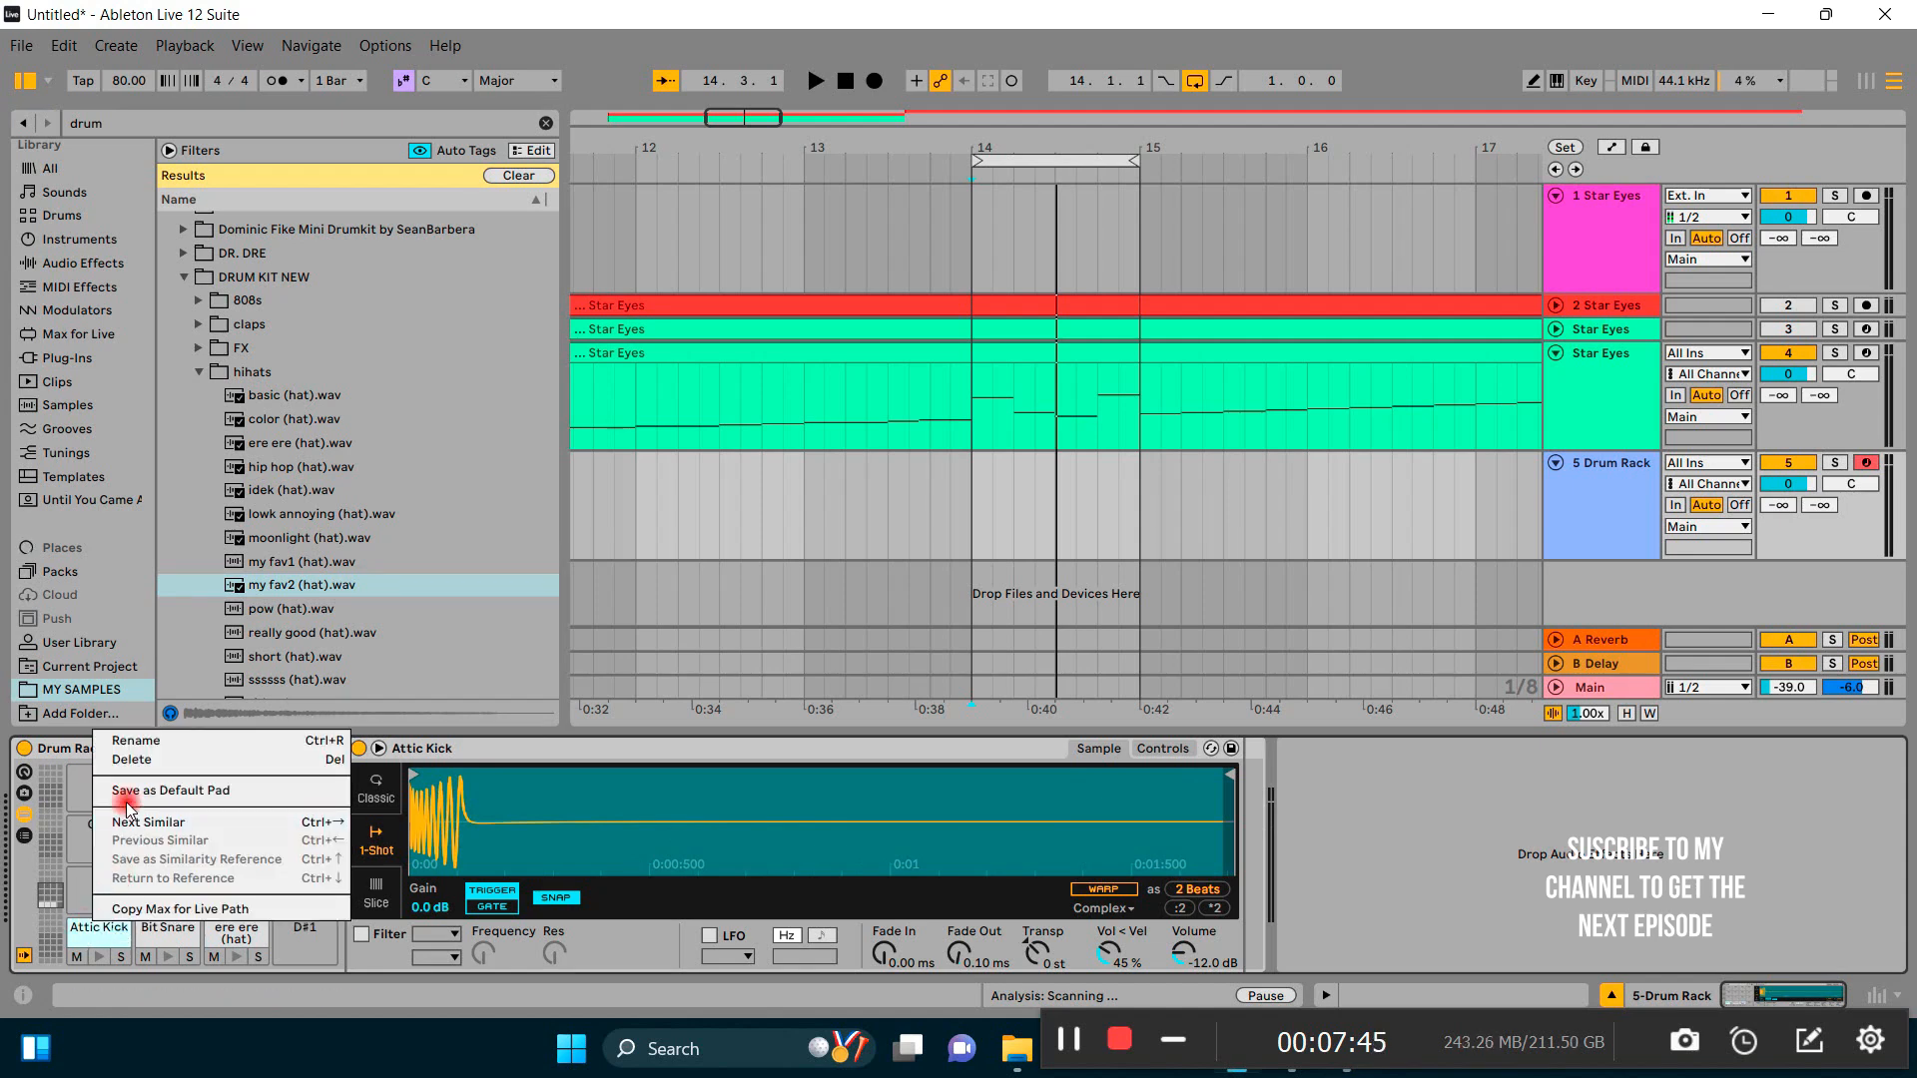
click(166, 747)
text(kick)
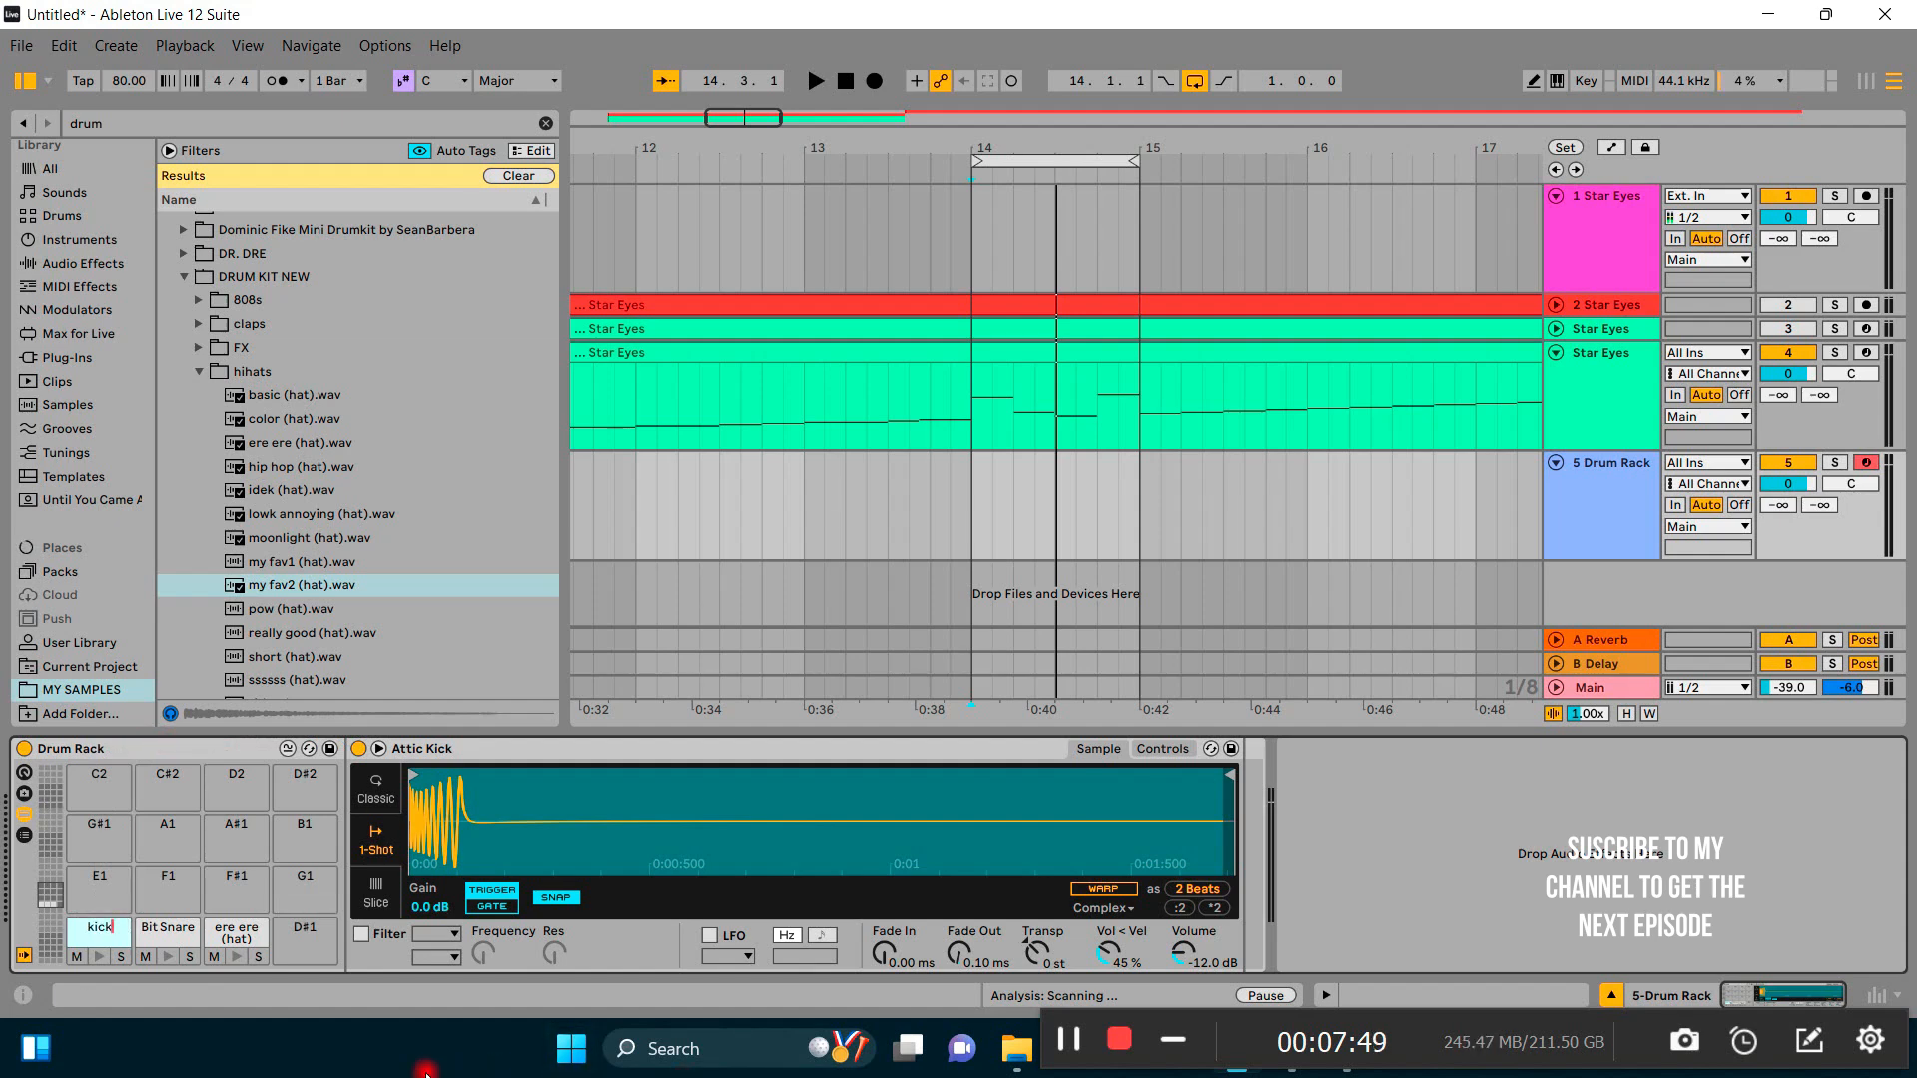
Step: Rename the Bit Snare pad as snare and the ere ere (hat) pad as hihat
right_click(162, 936)
click(231, 753)
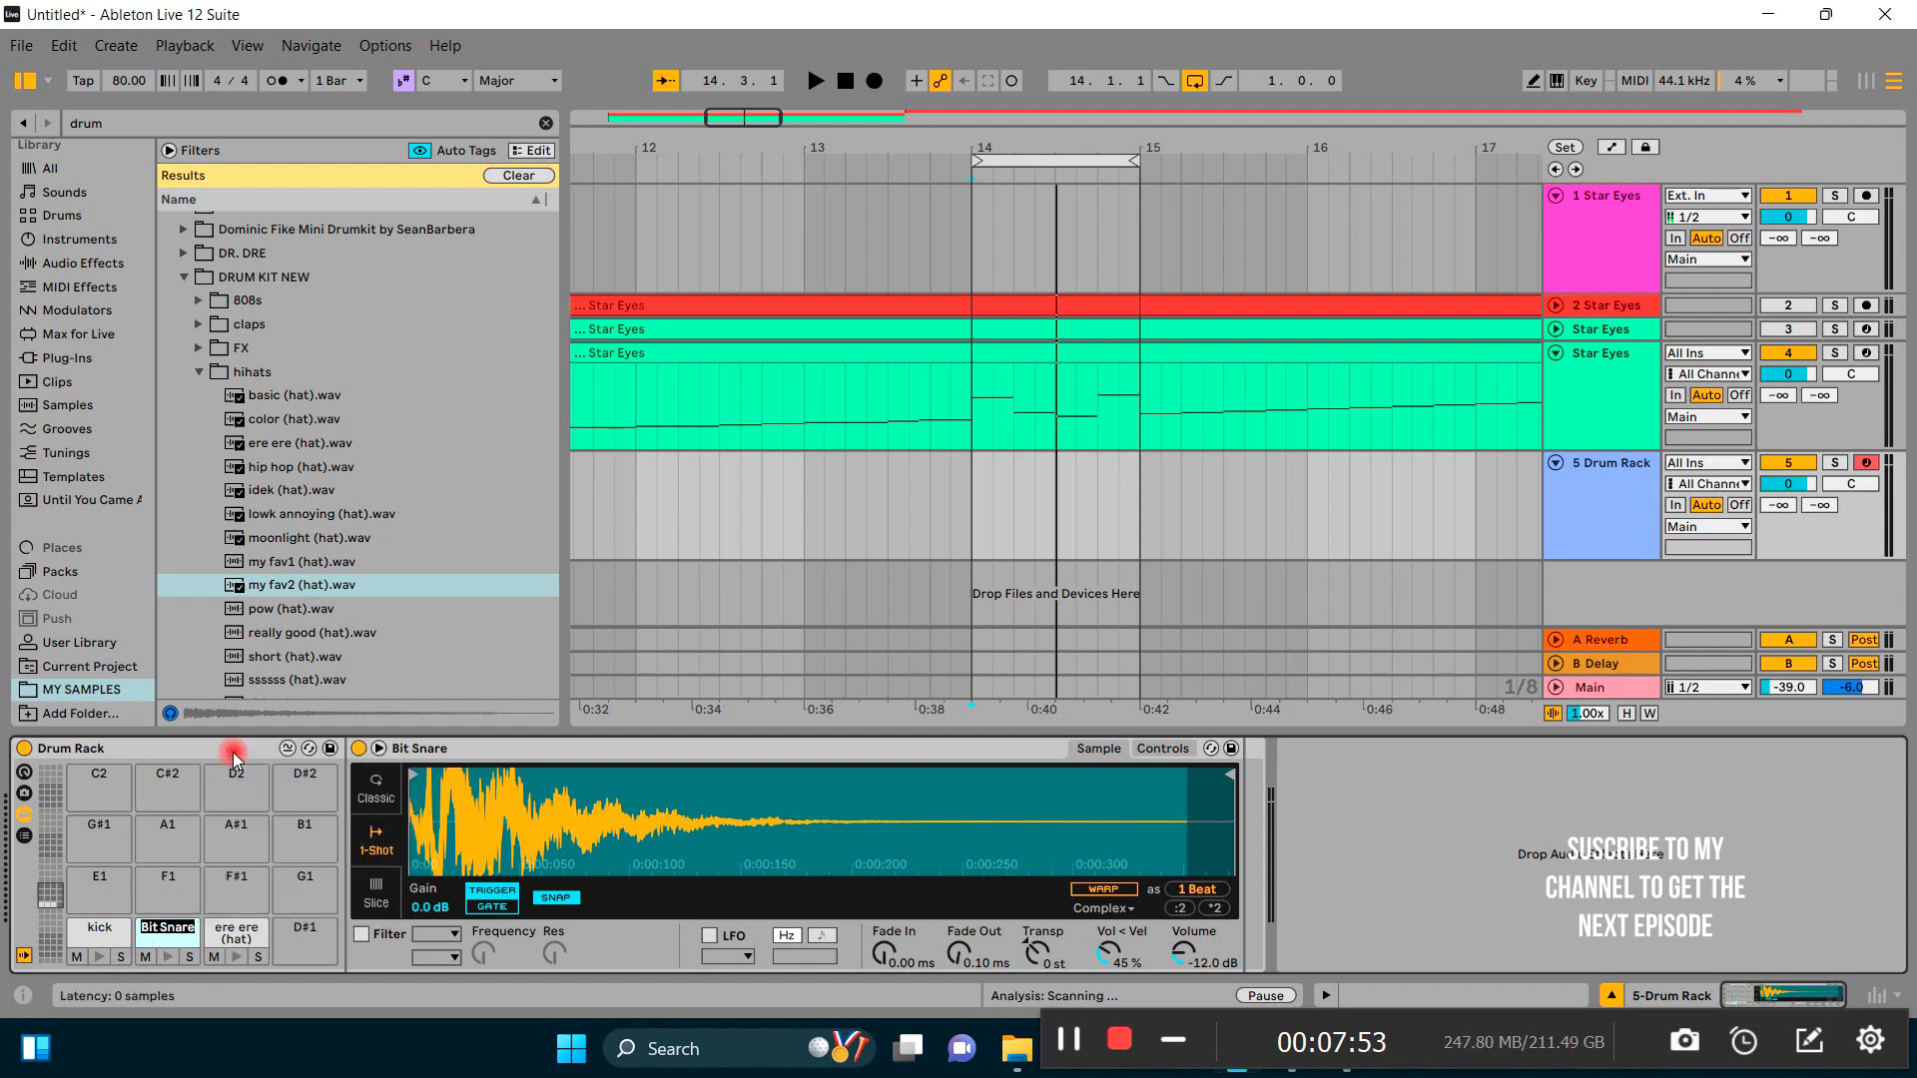
text(snare)
click(234, 933)
right_click(240, 929)
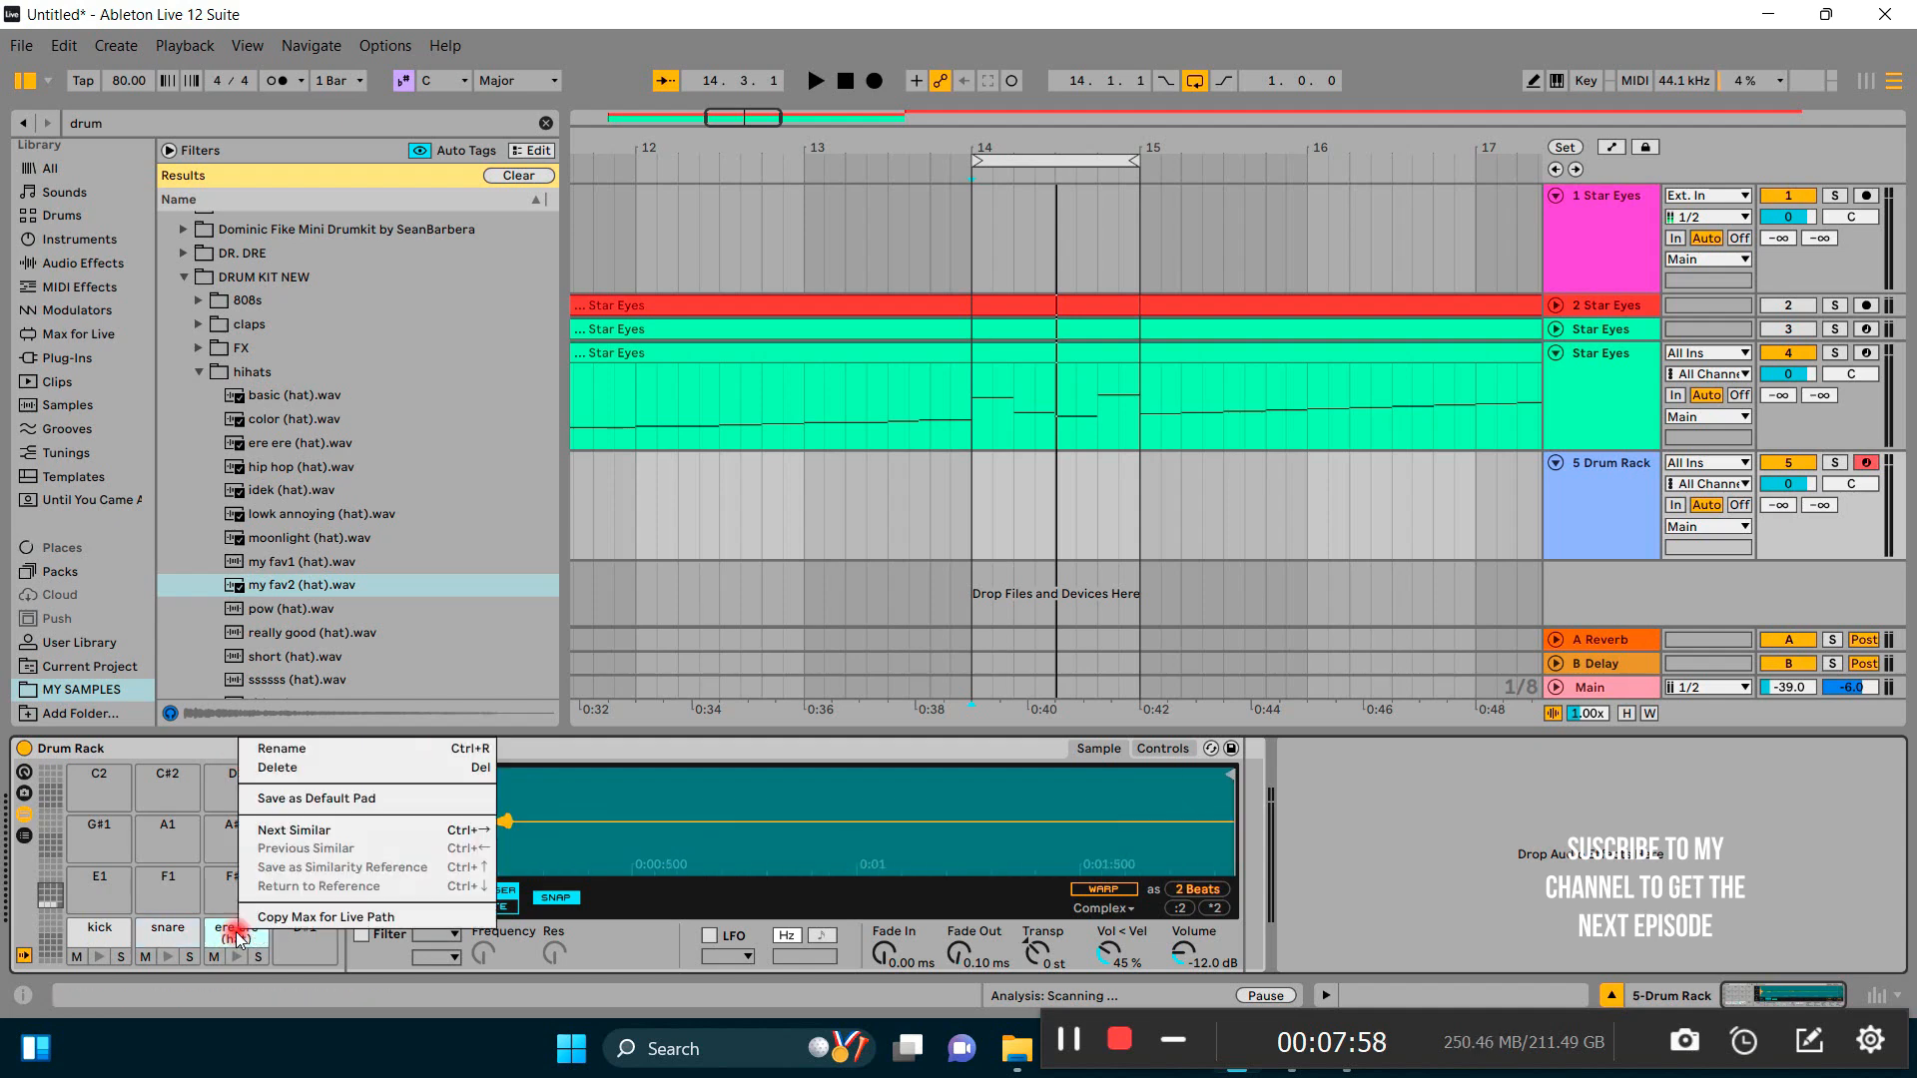
click(284, 748)
text(hihat)
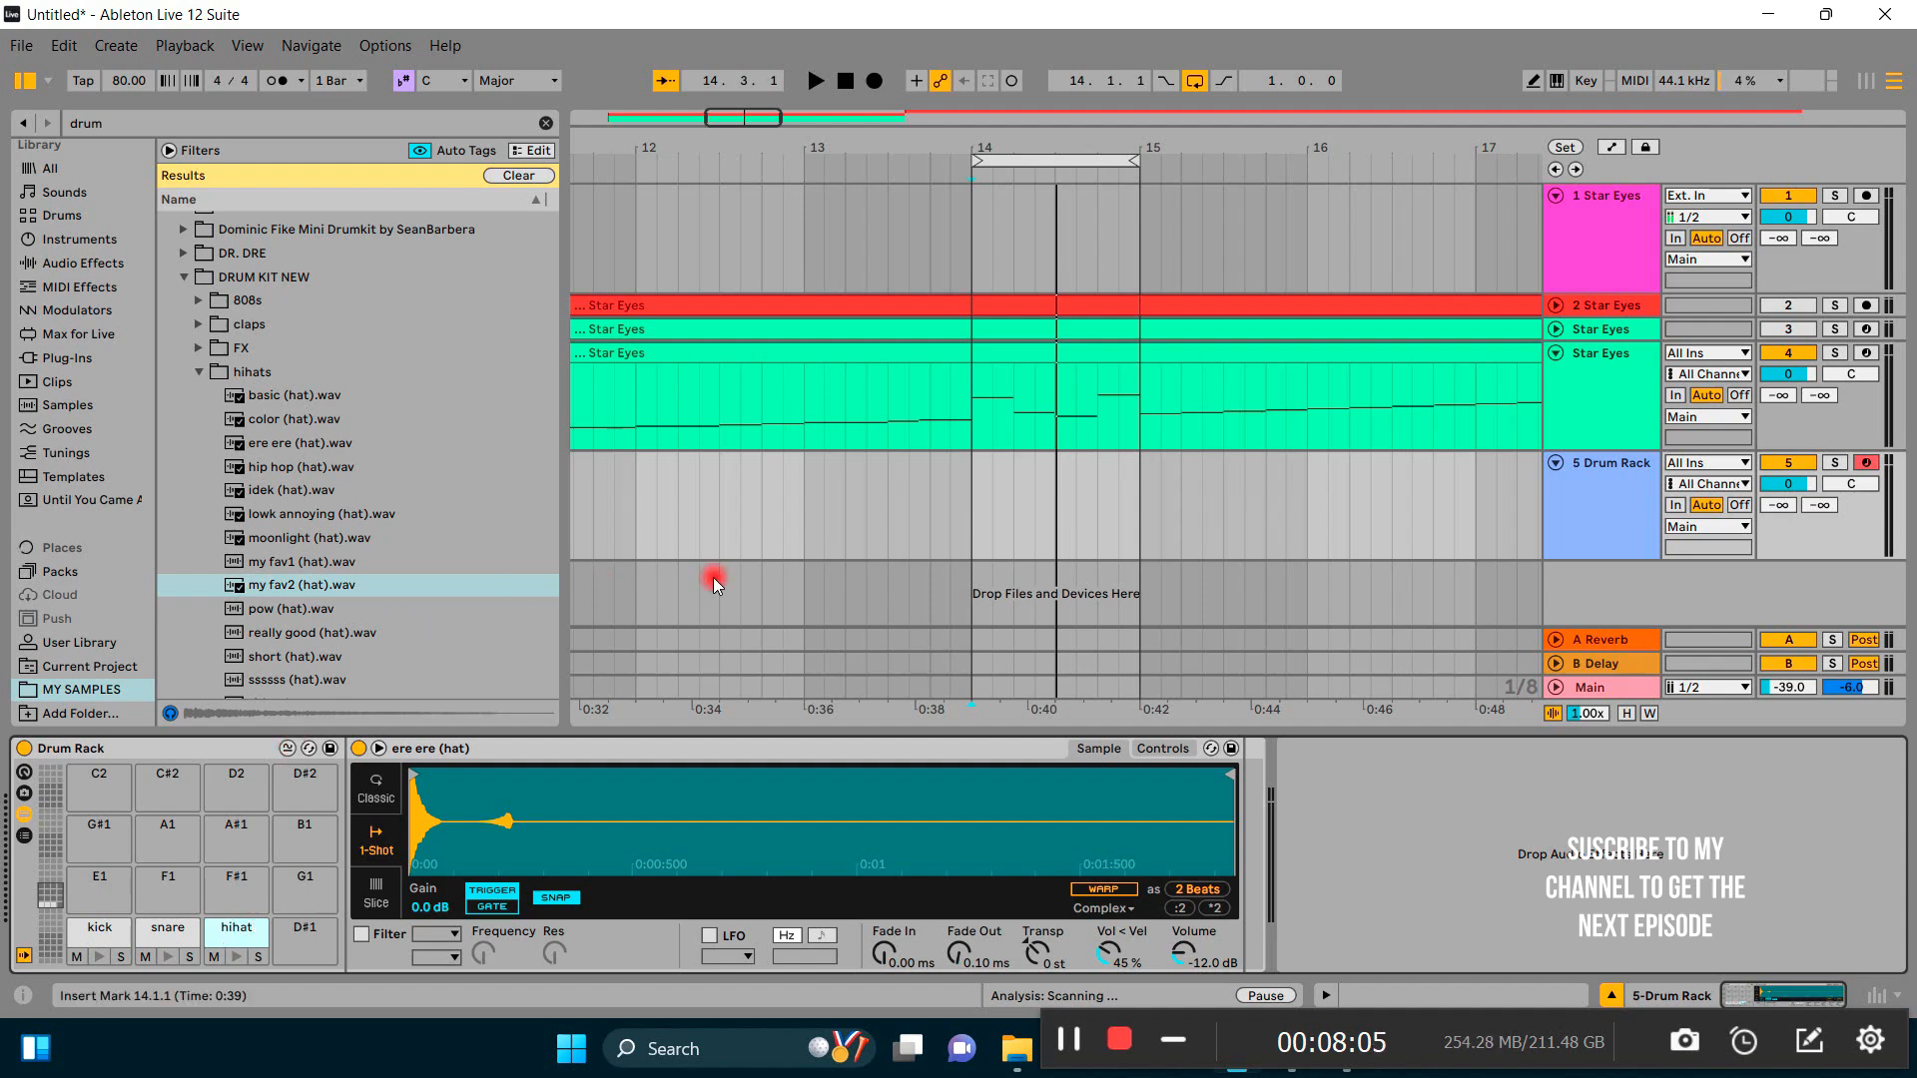
Step: Insert an empty three-bar MIDI clip on the Drum Rack track from bar 14 to bar 17
click(973, 514)
drag(967, 511, 1054, 519)
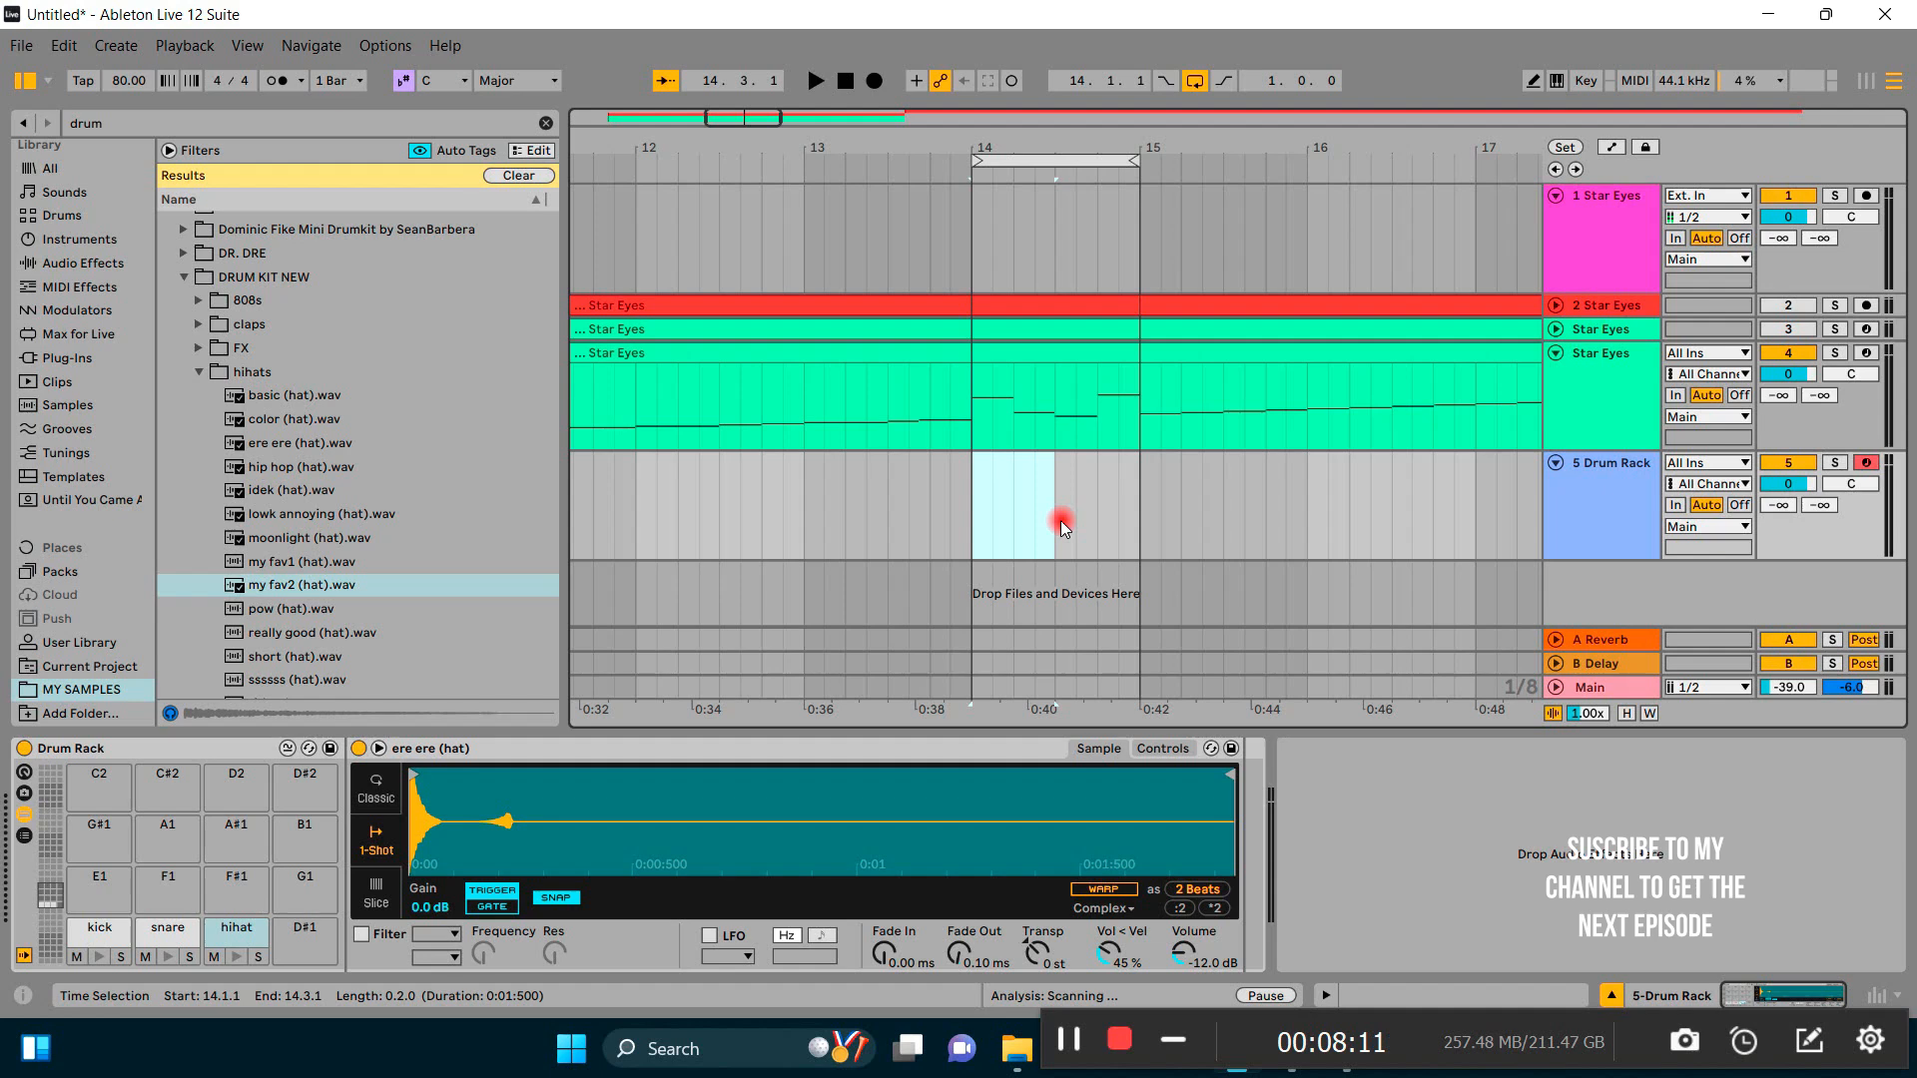
drag(1061, 527, 1475, 475)
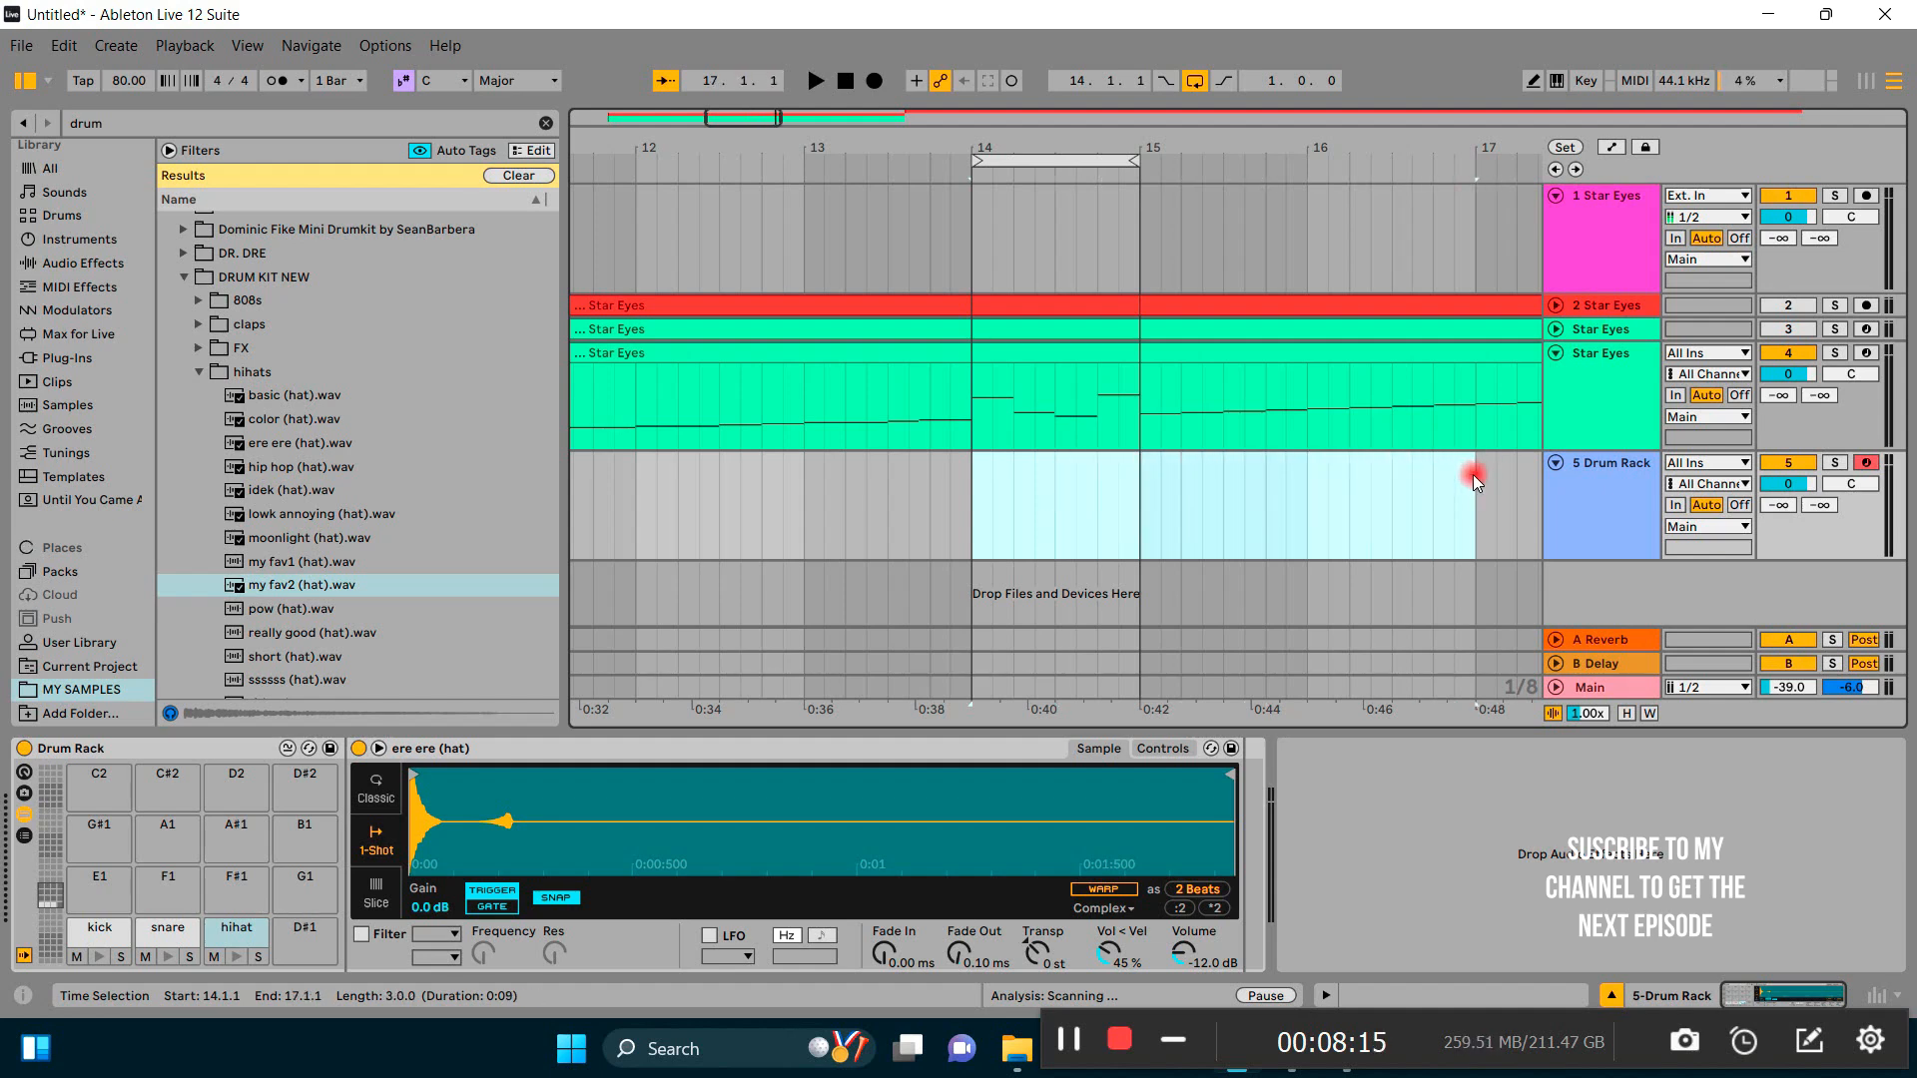
right_click(1379, 501)
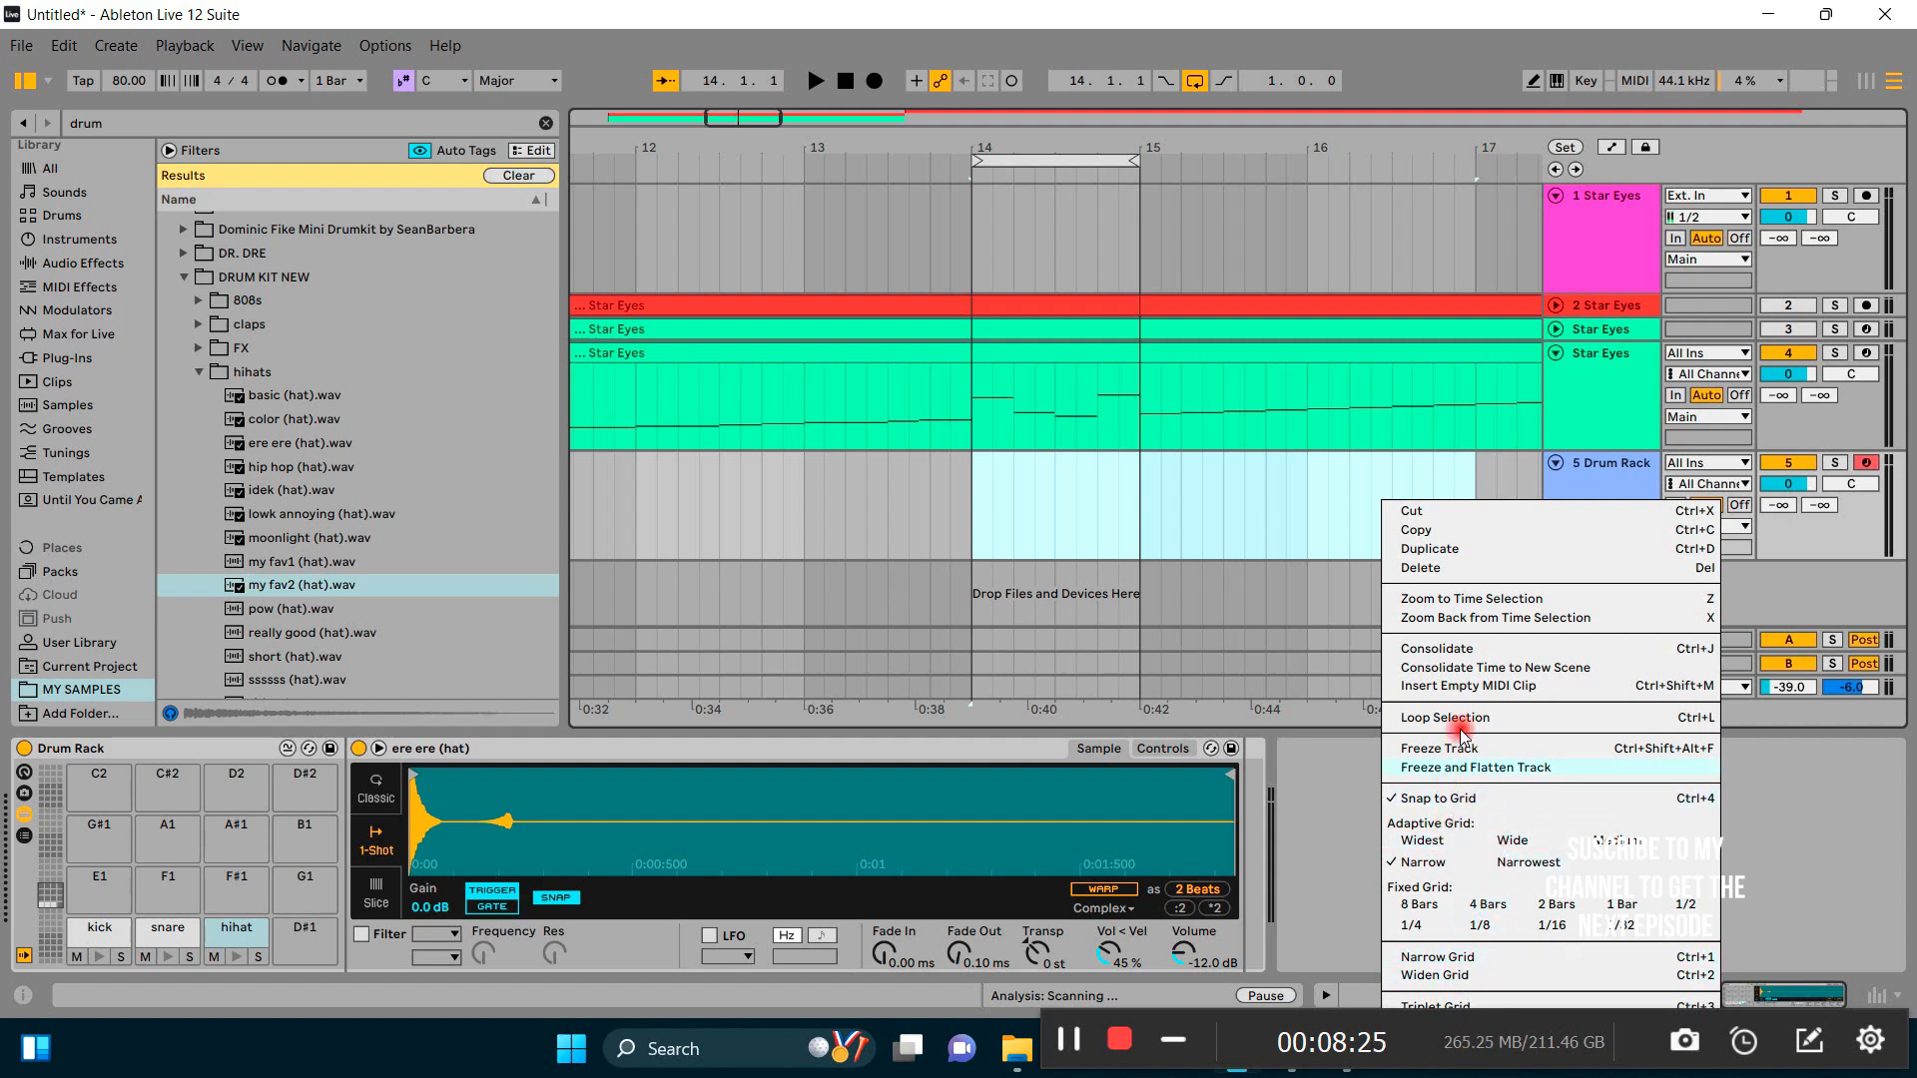
click(1455, 686)
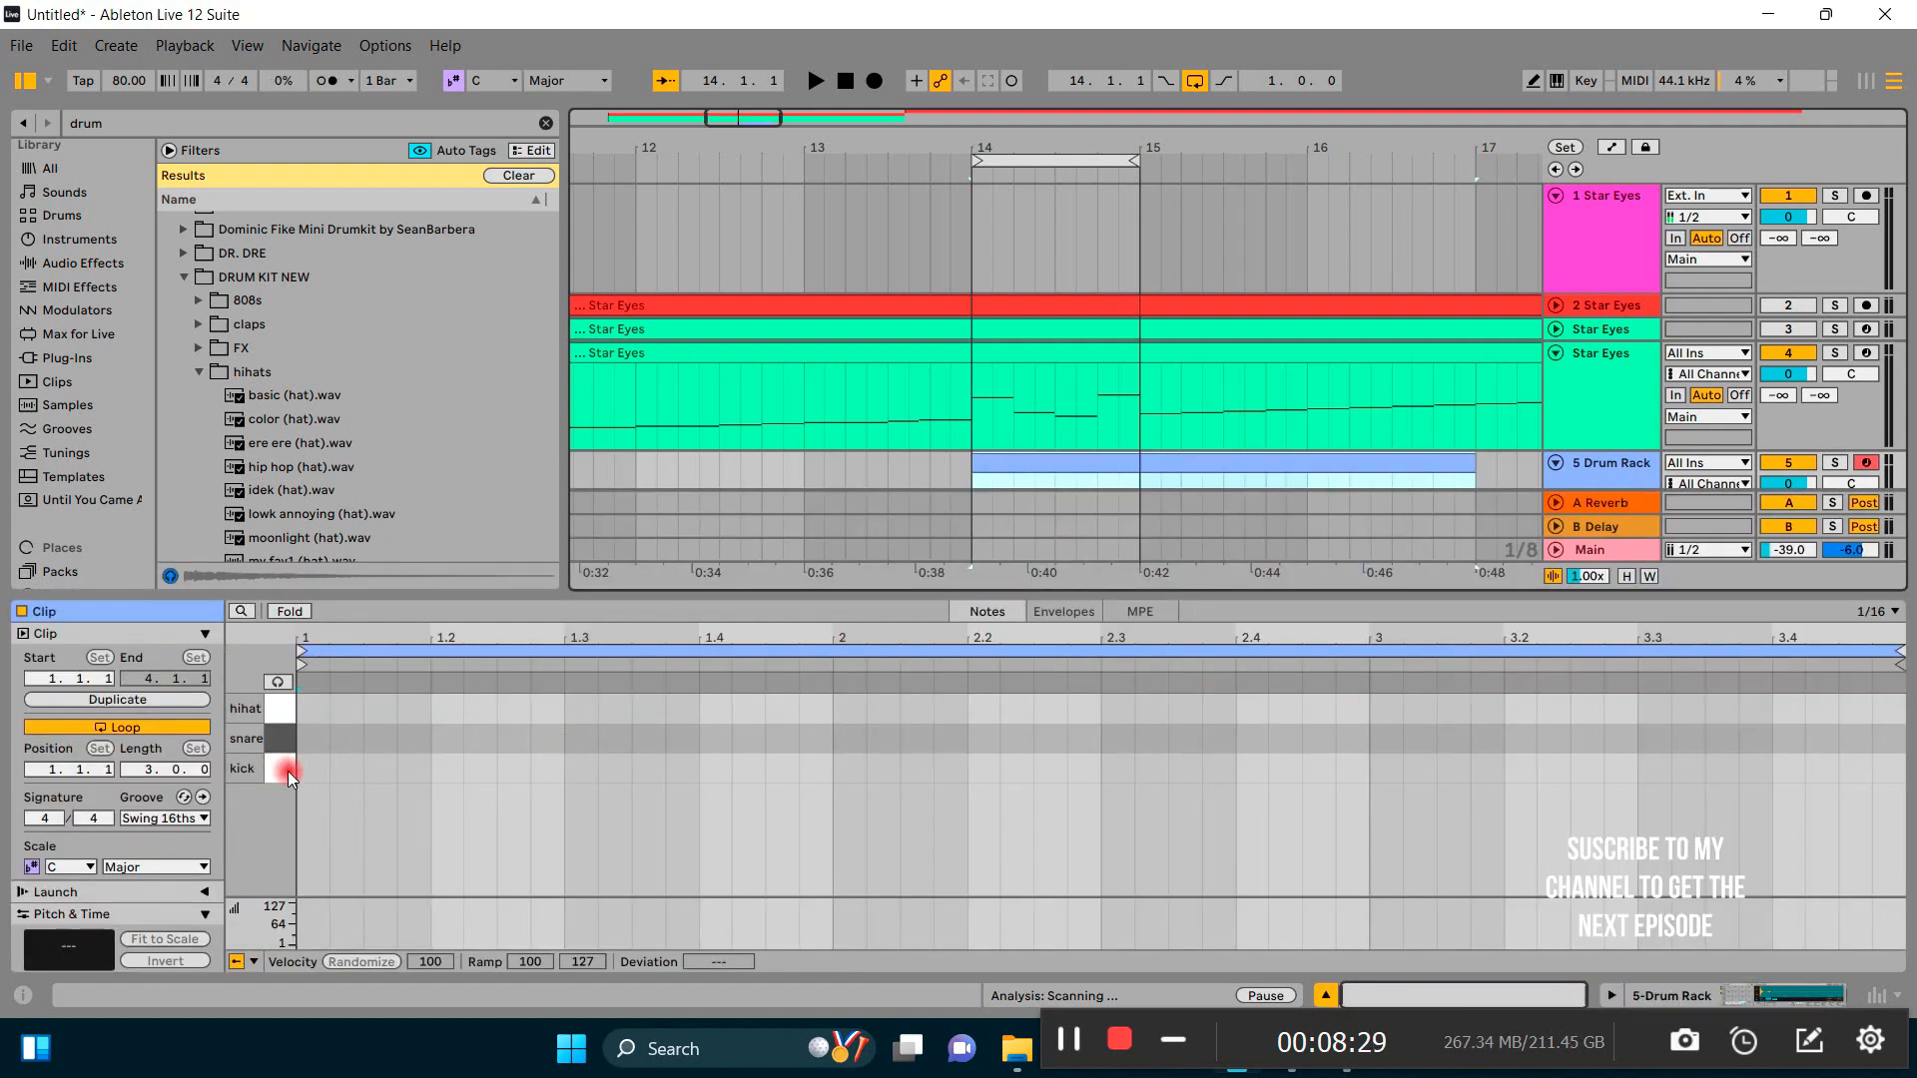
Step: Turn on note preview in the drum clip's editor and audition the snare, kick and hihat keys
click(281, 684)
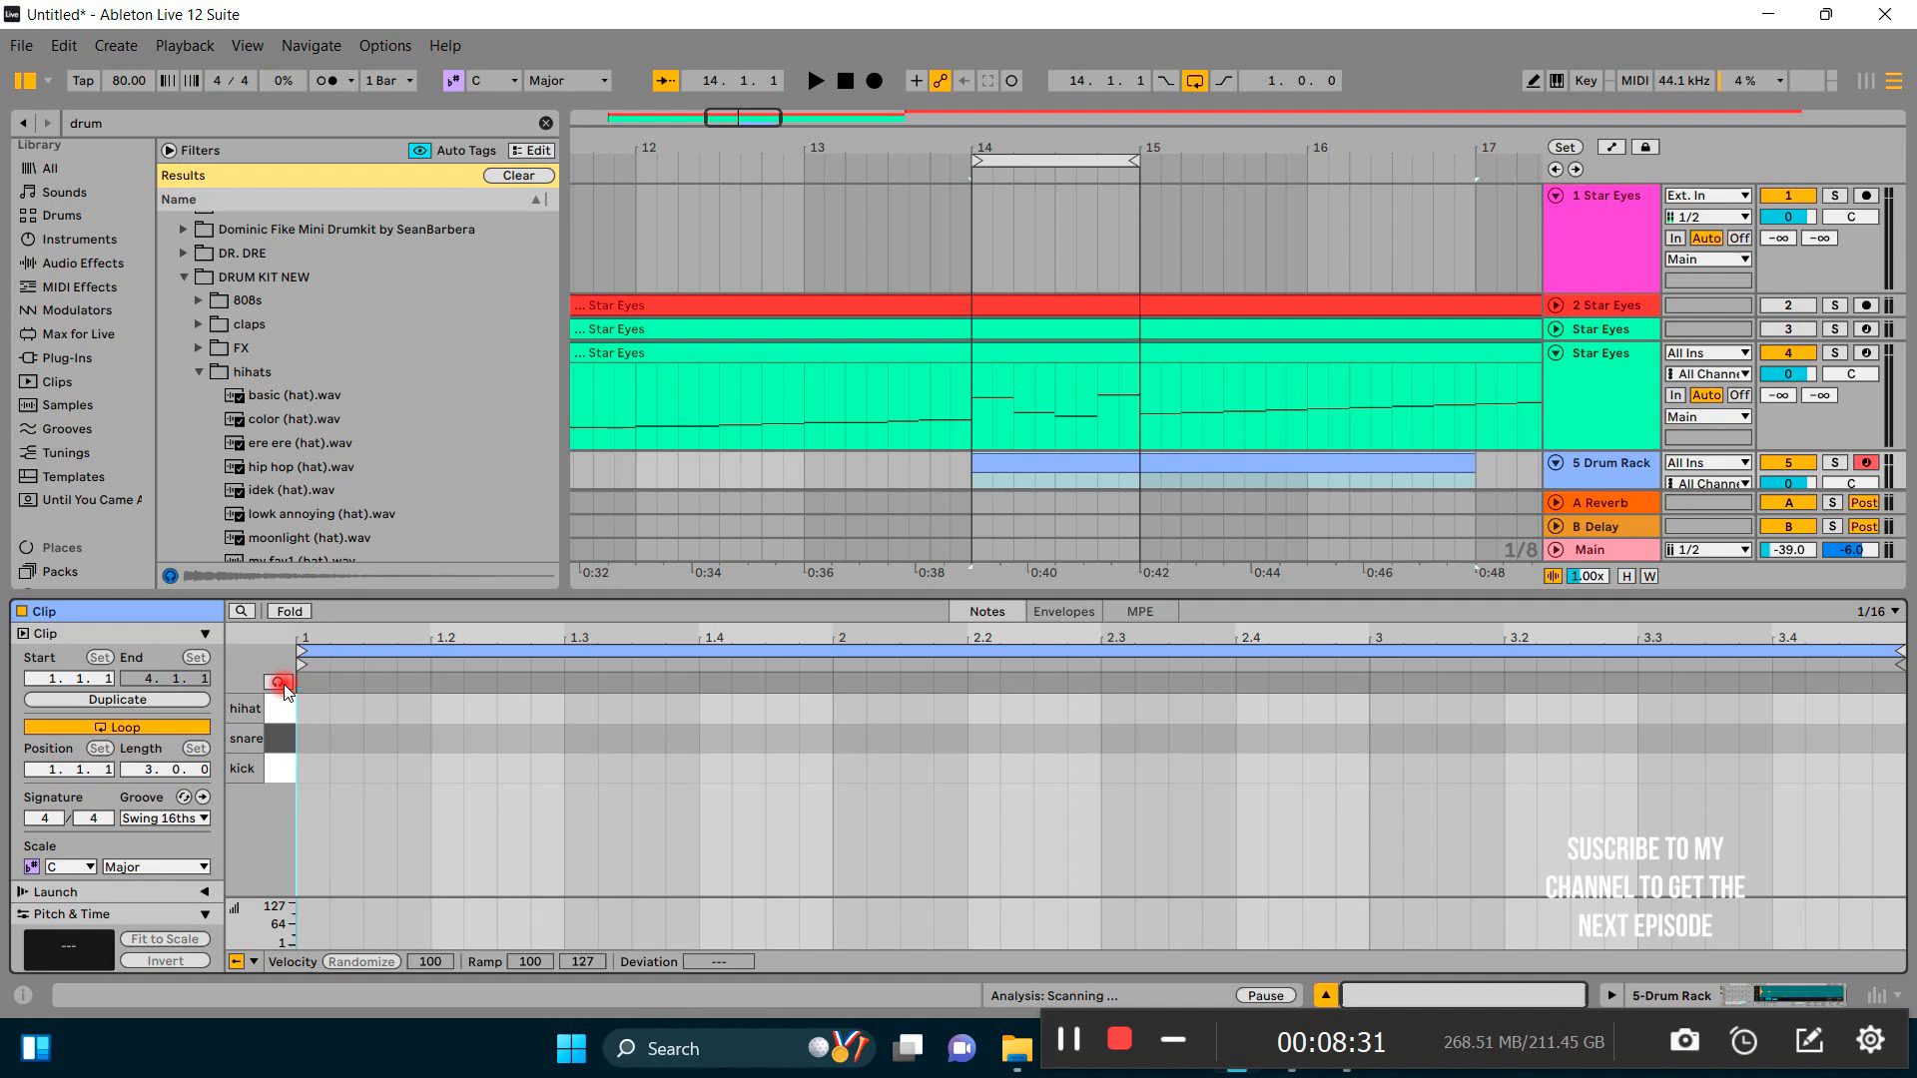
click(279, 683)
click(283, 744)
click(283, 768)
click(284, 711)
Step: Duplicate bar 14 of the sliced Star Eyes MIDI clip twice, filling bars 15 and 16
click(974, 386)
drag(973, 385, 1141, 404)
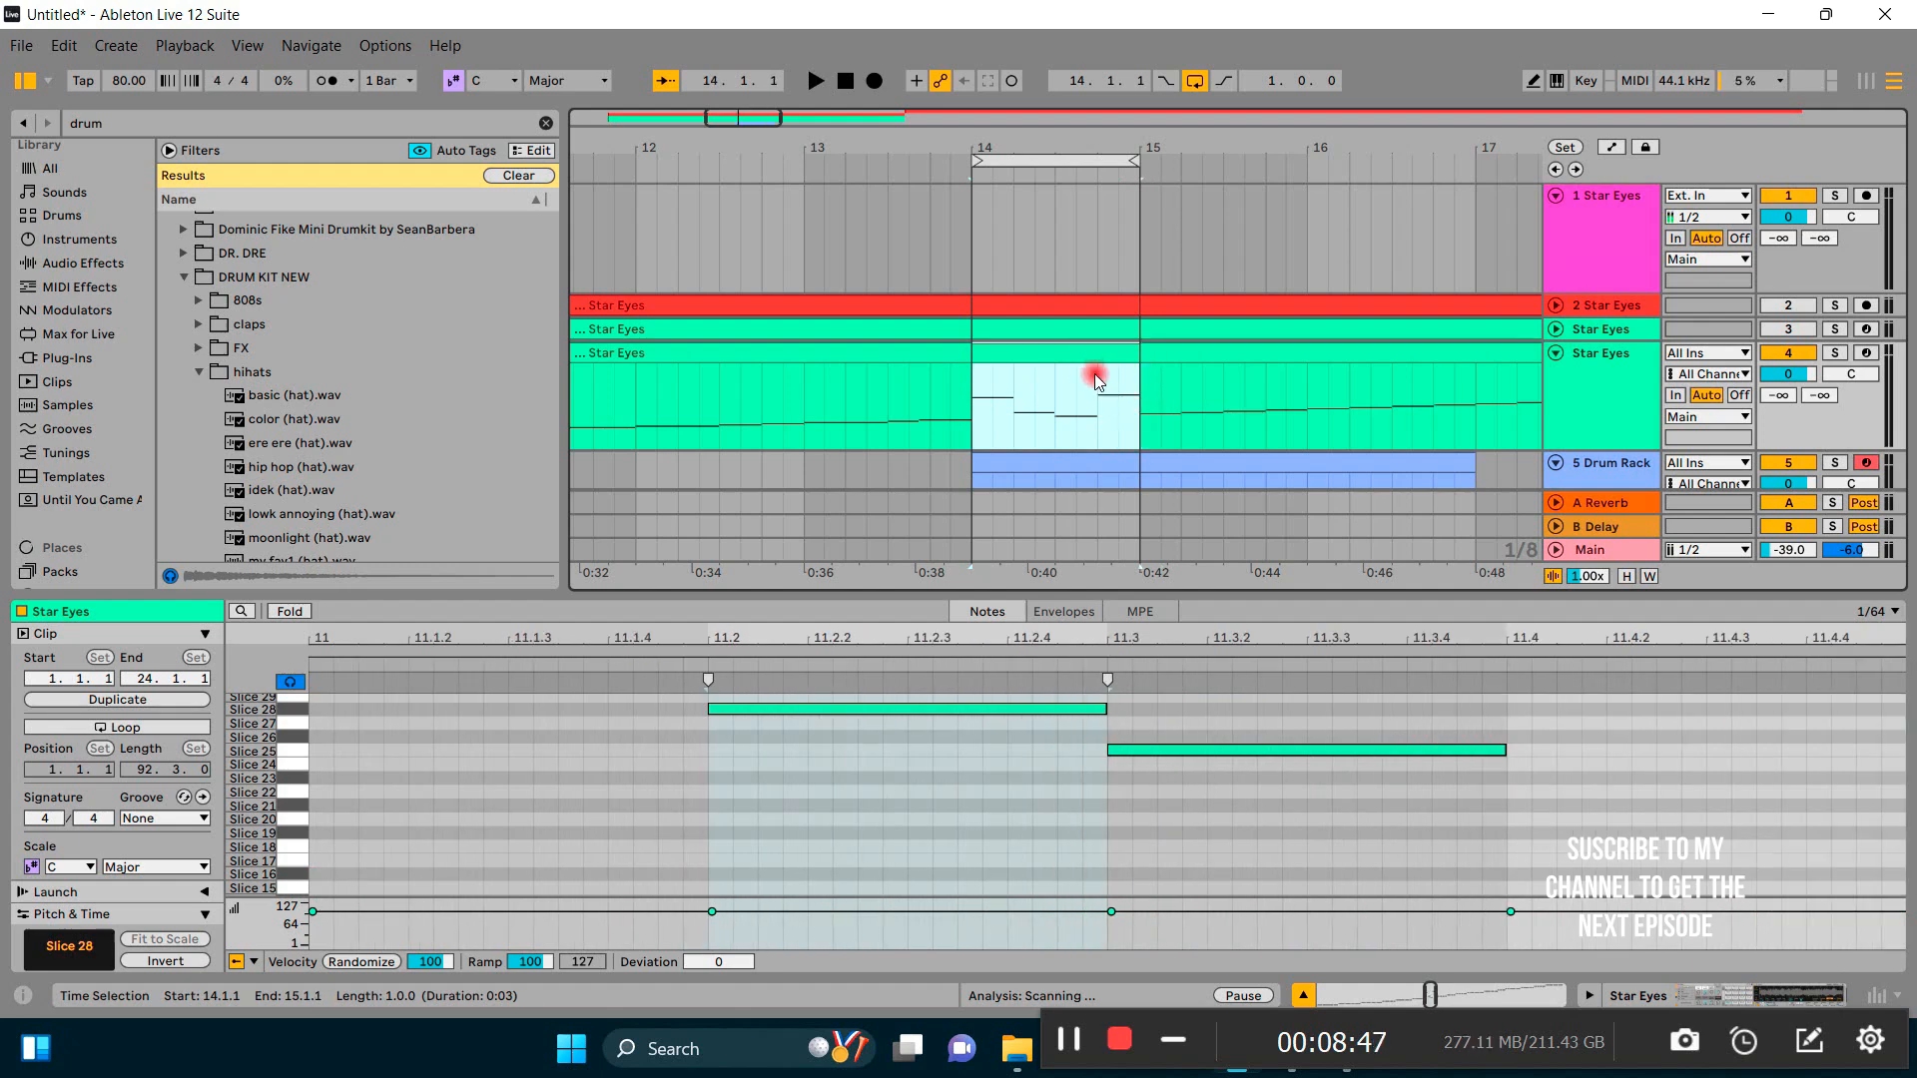
right_click(1076, 343)
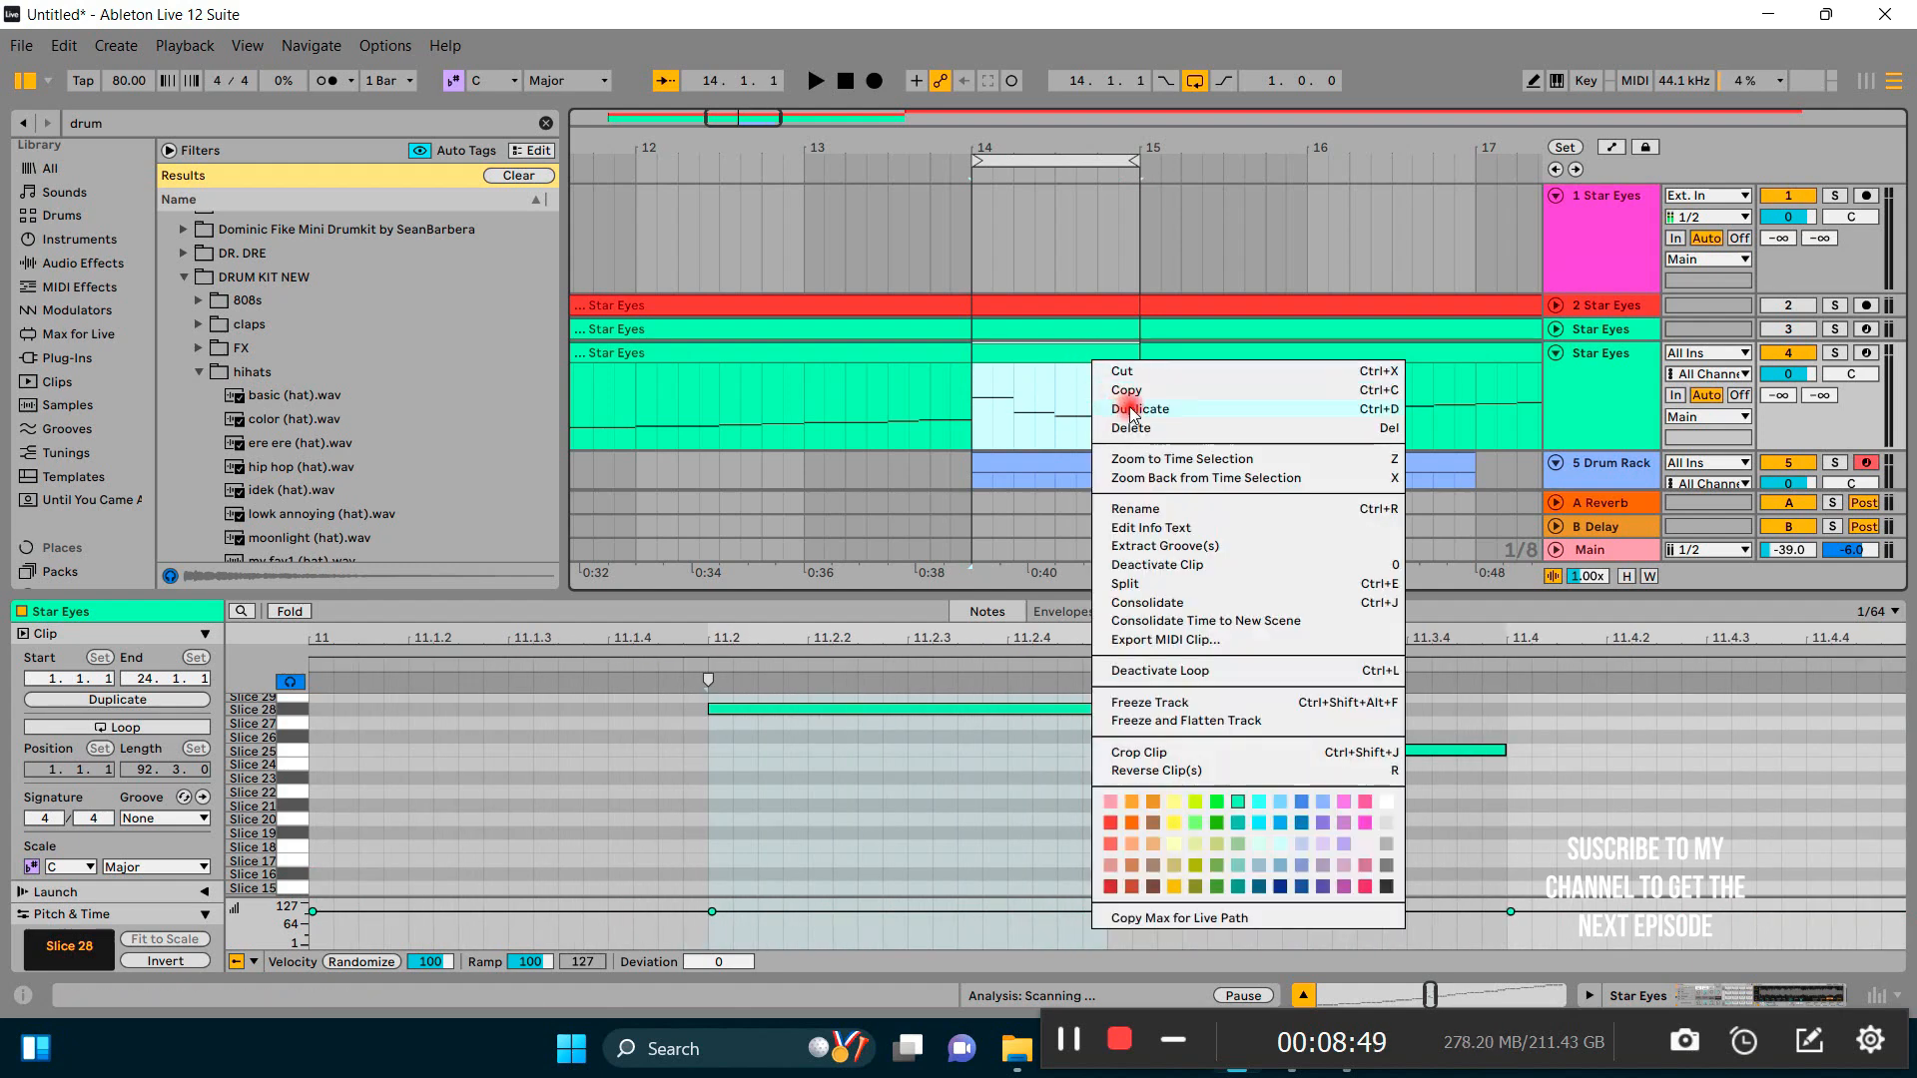
click(1168, 387)
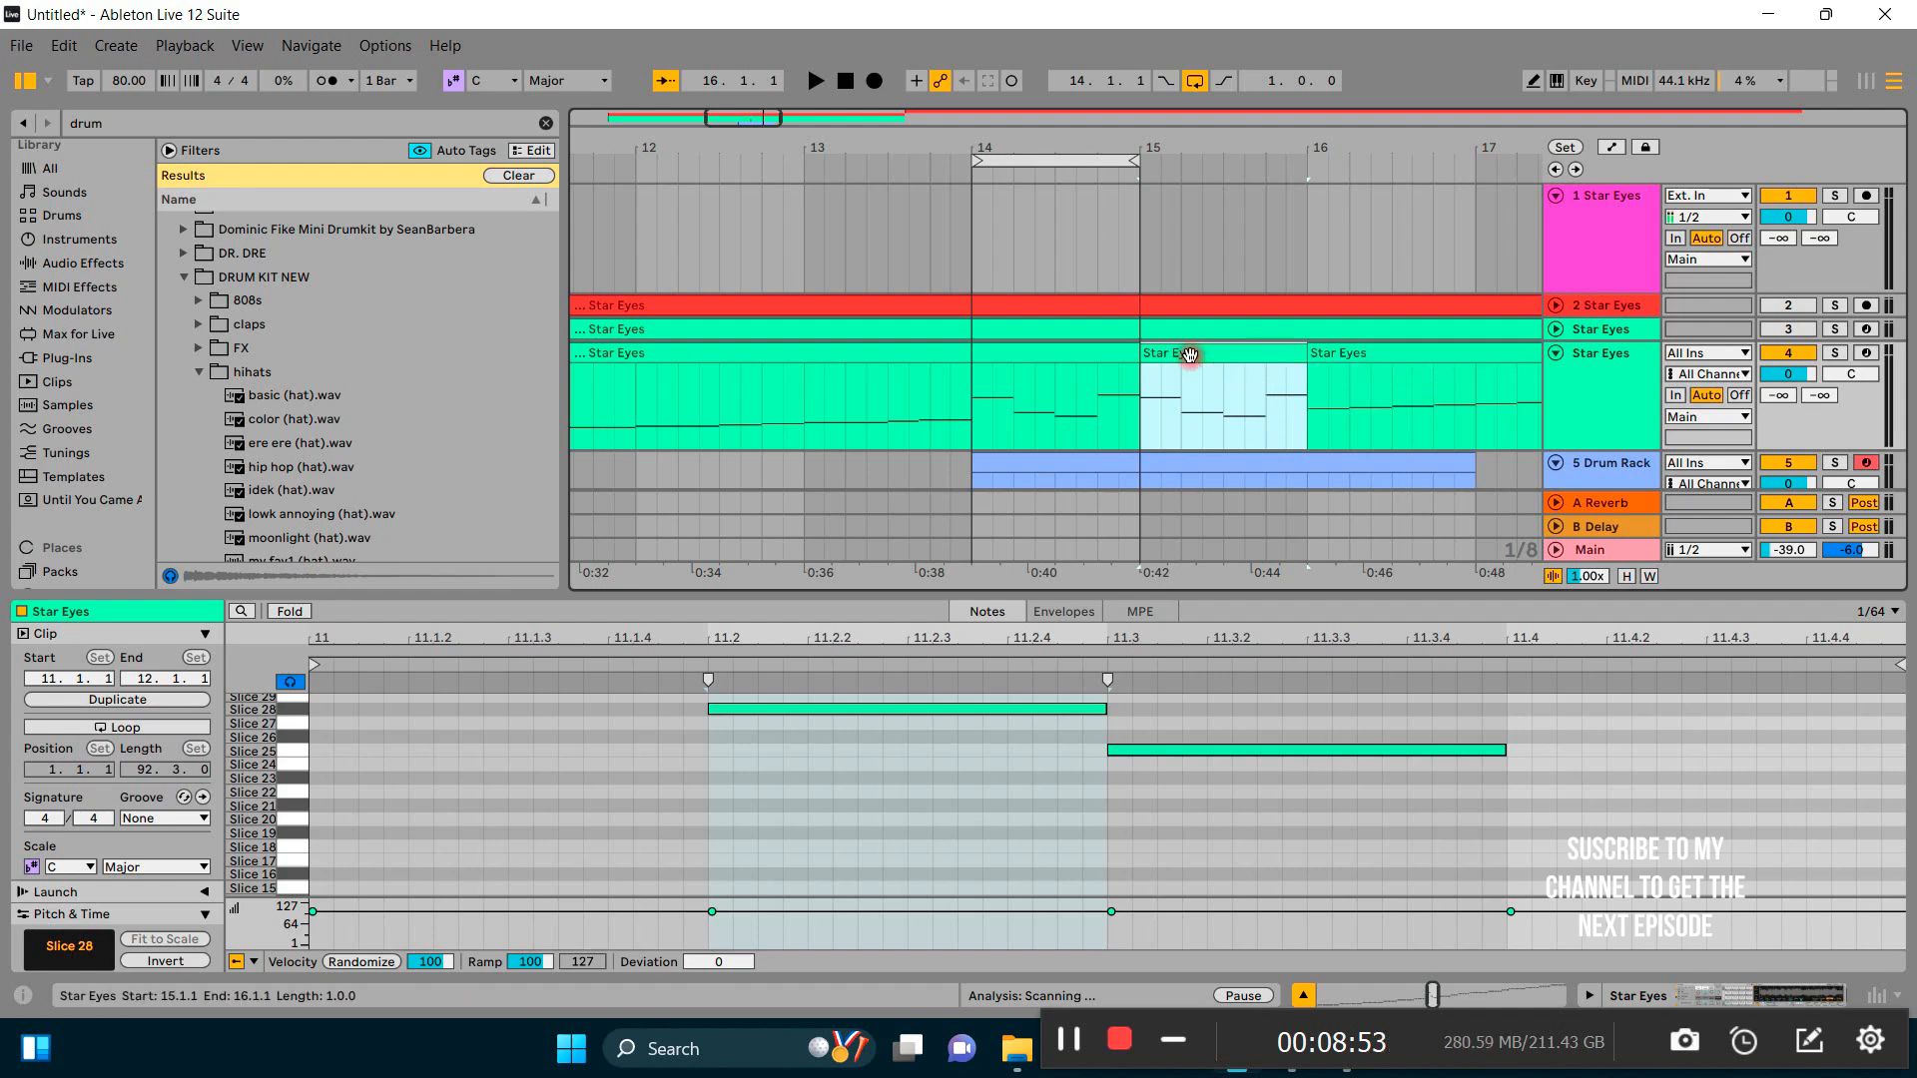
right_click(1194, 359)
click(1242, 407)
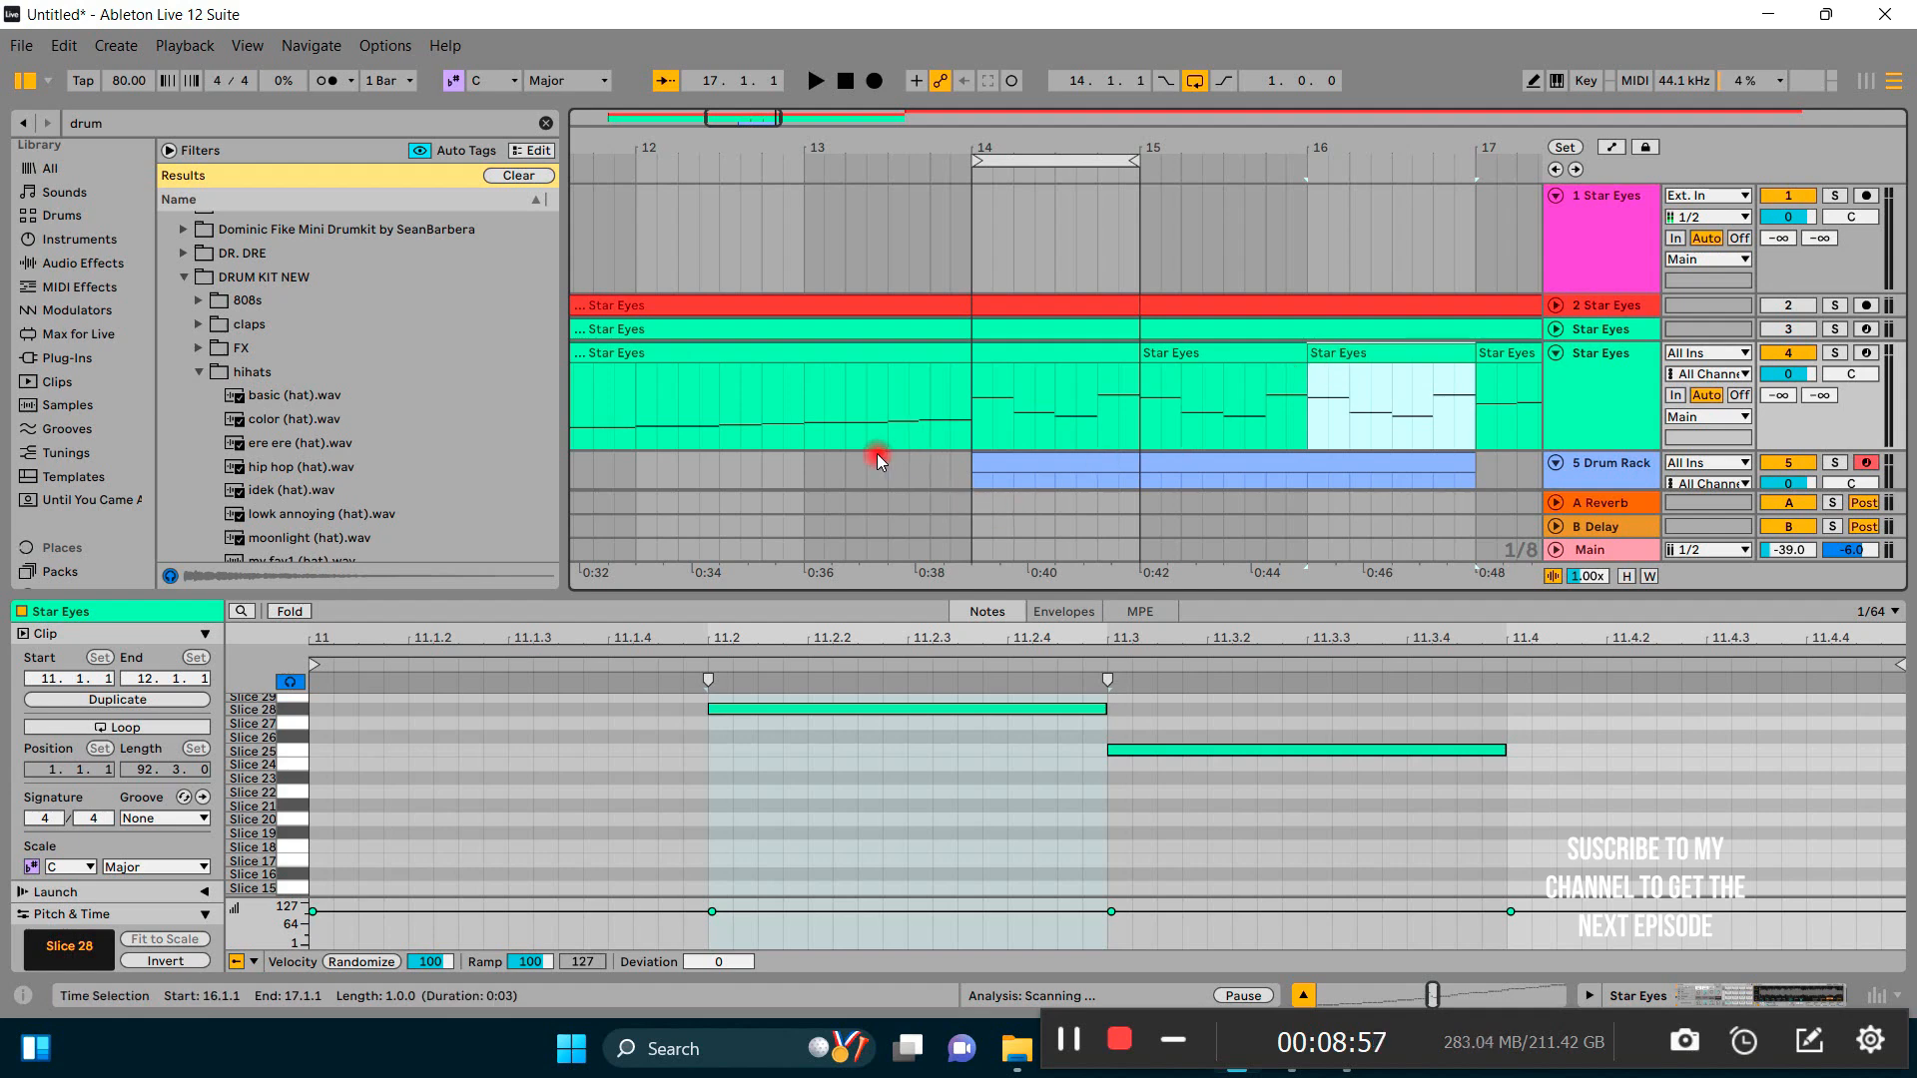
ctrl+scroll(876, 453, down, 4)
scroll(1072, 352, down, 3)
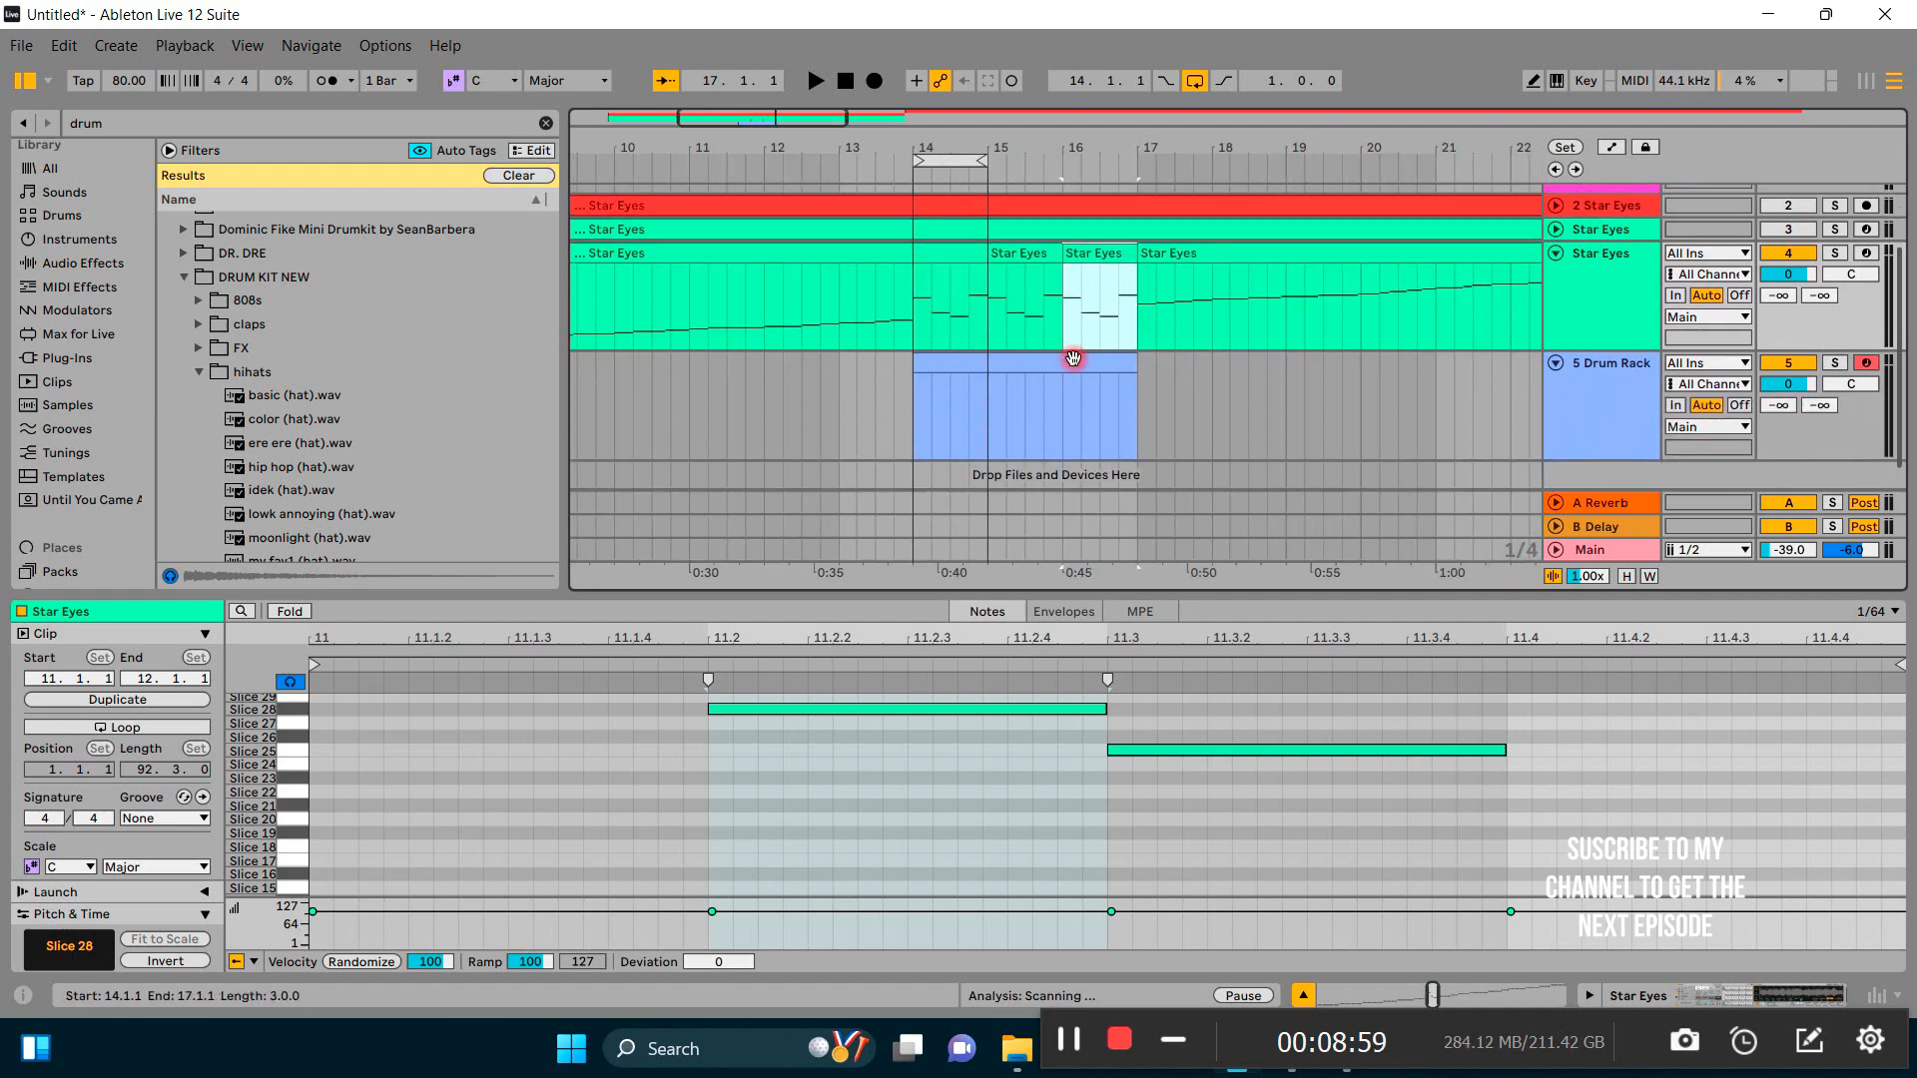
click(913, 381)
drag(909, 382, 1117, 381)
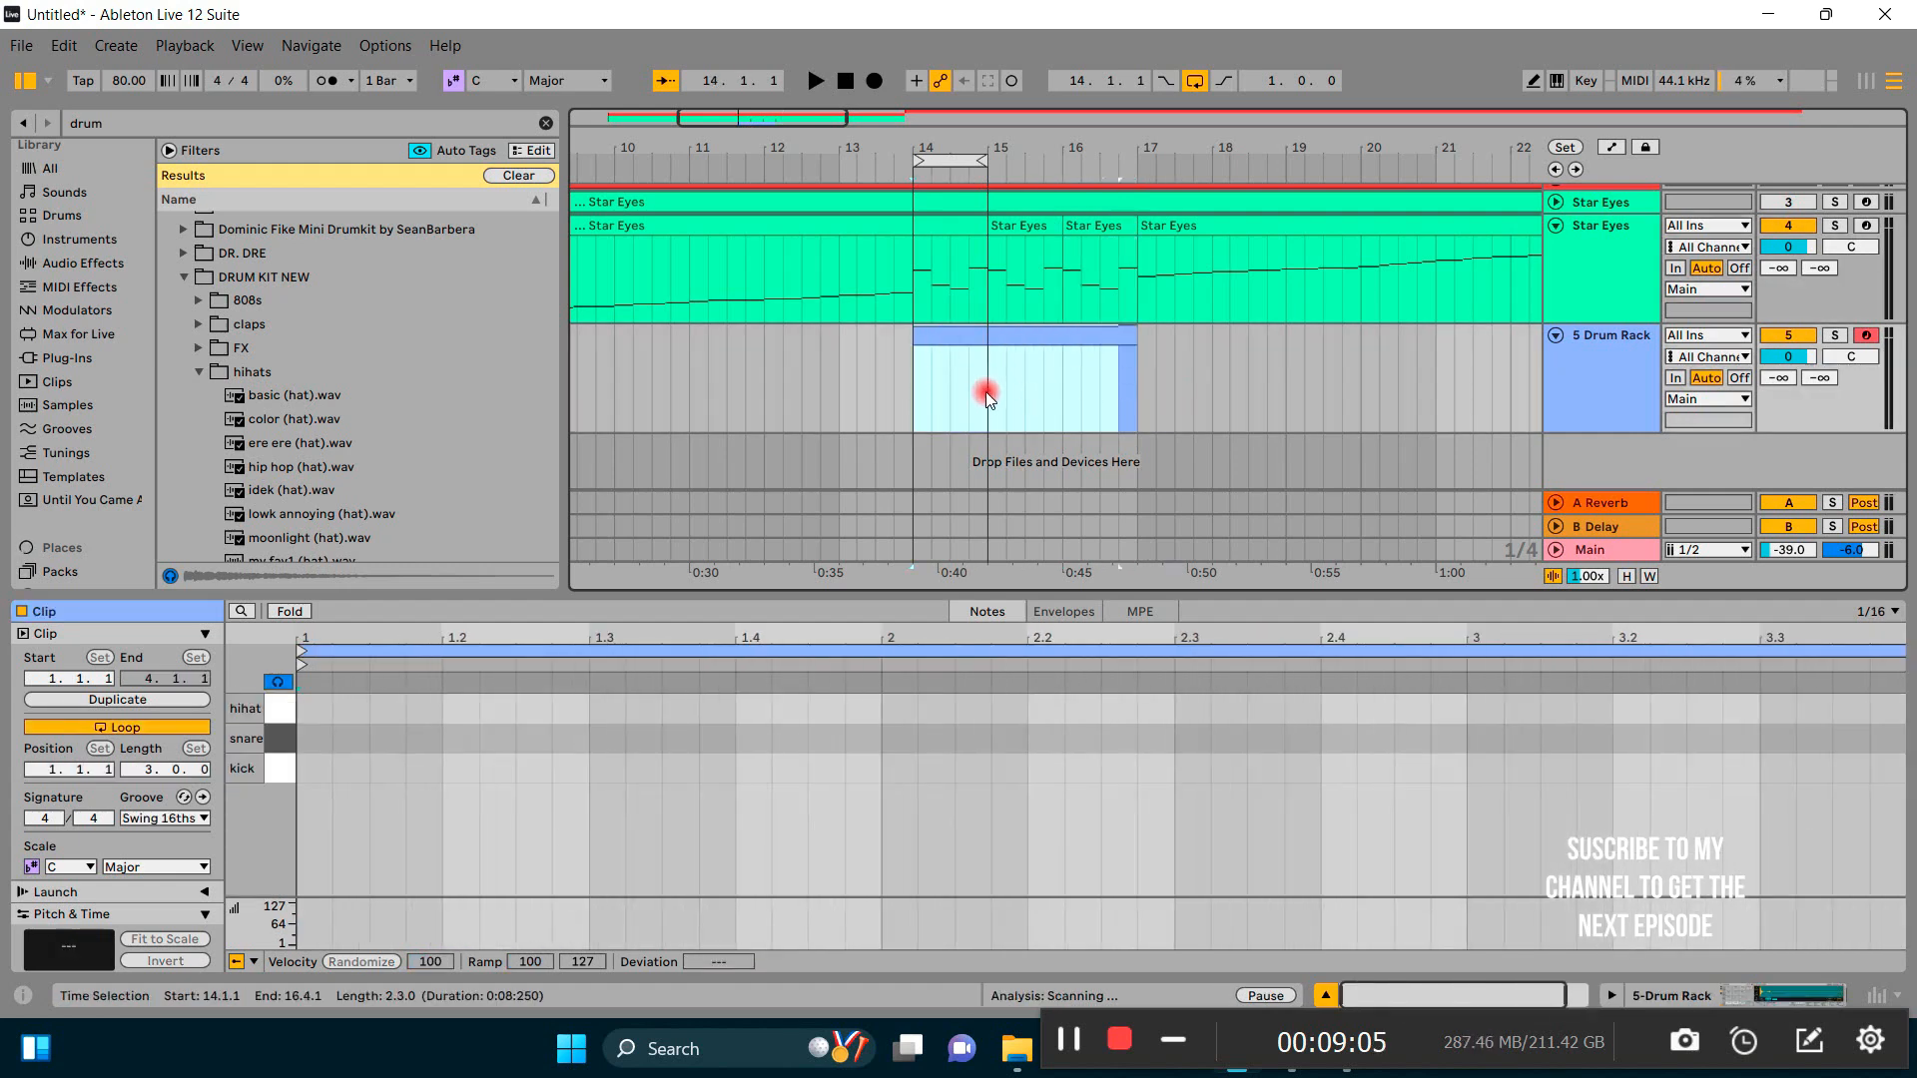
scroll(986, 392, up, 2)
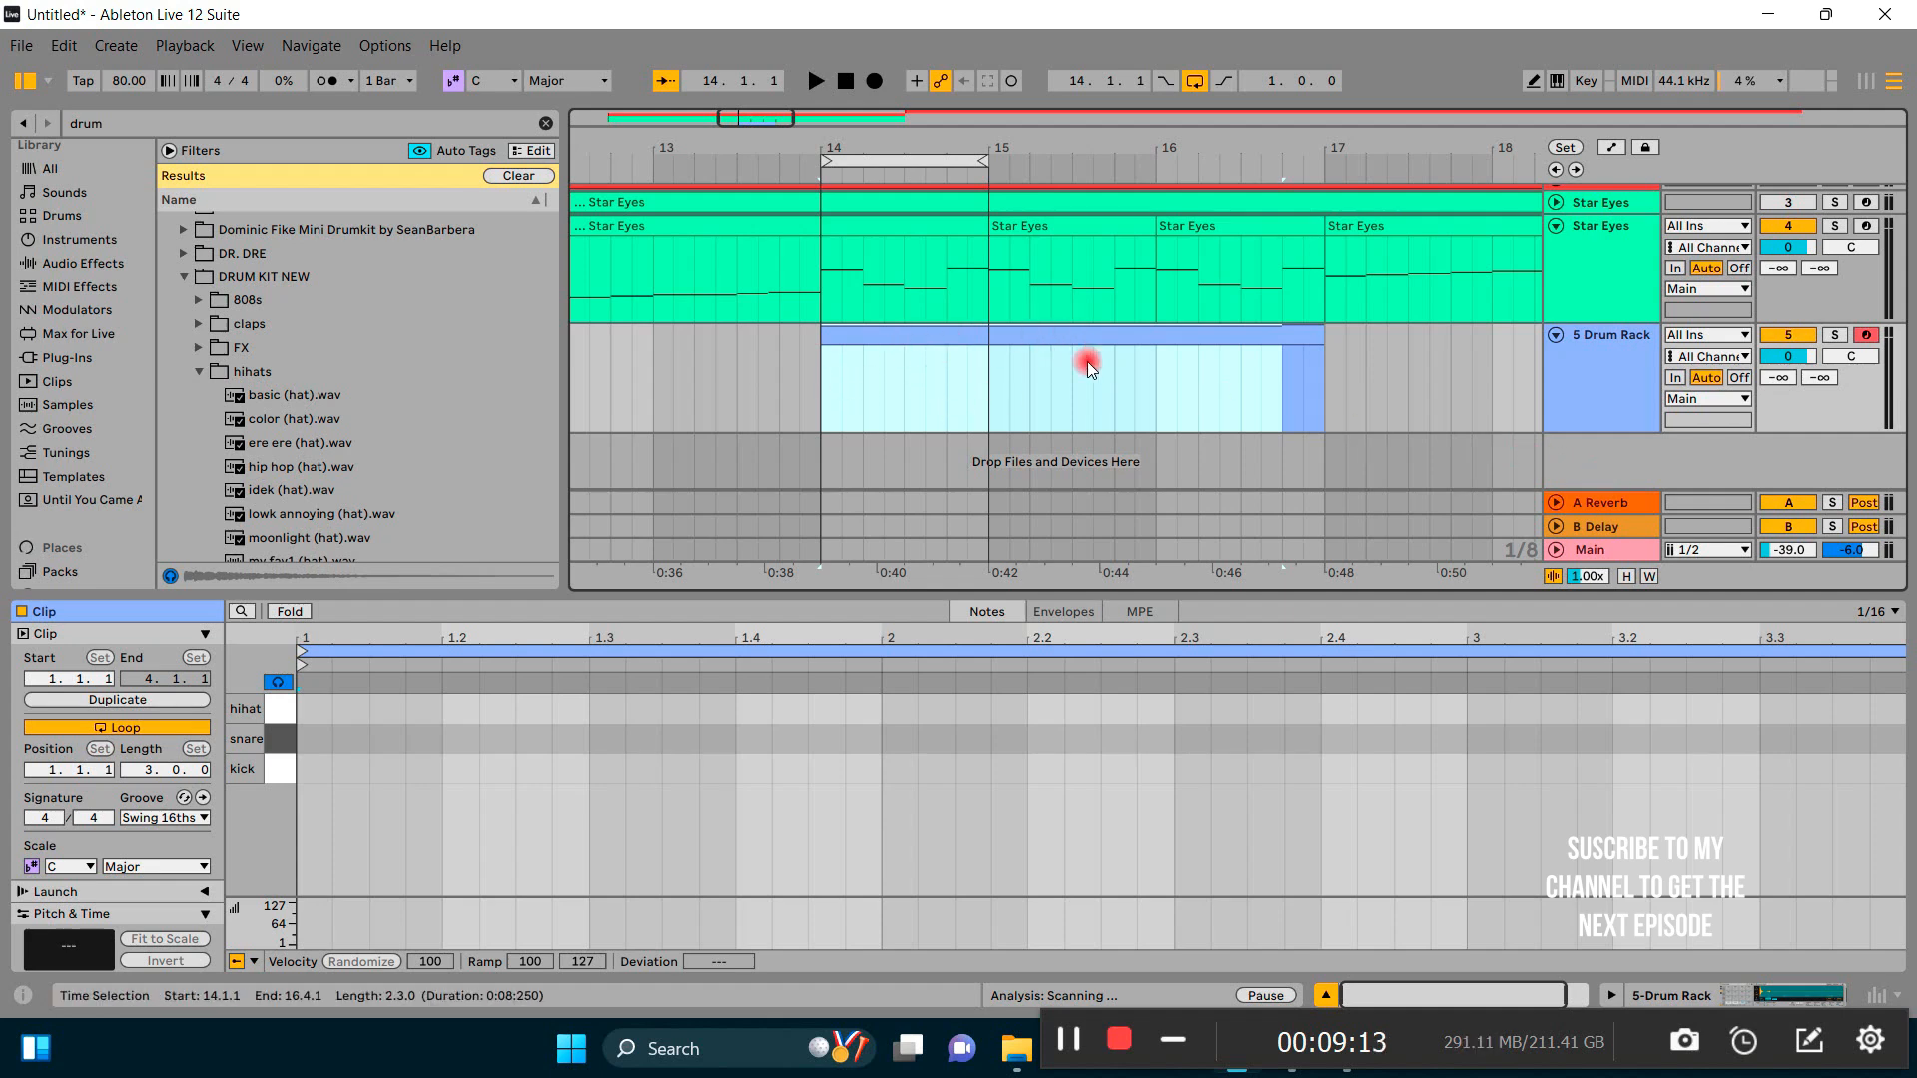
click(825, 387)
drag(825, 386, 1487, 377)
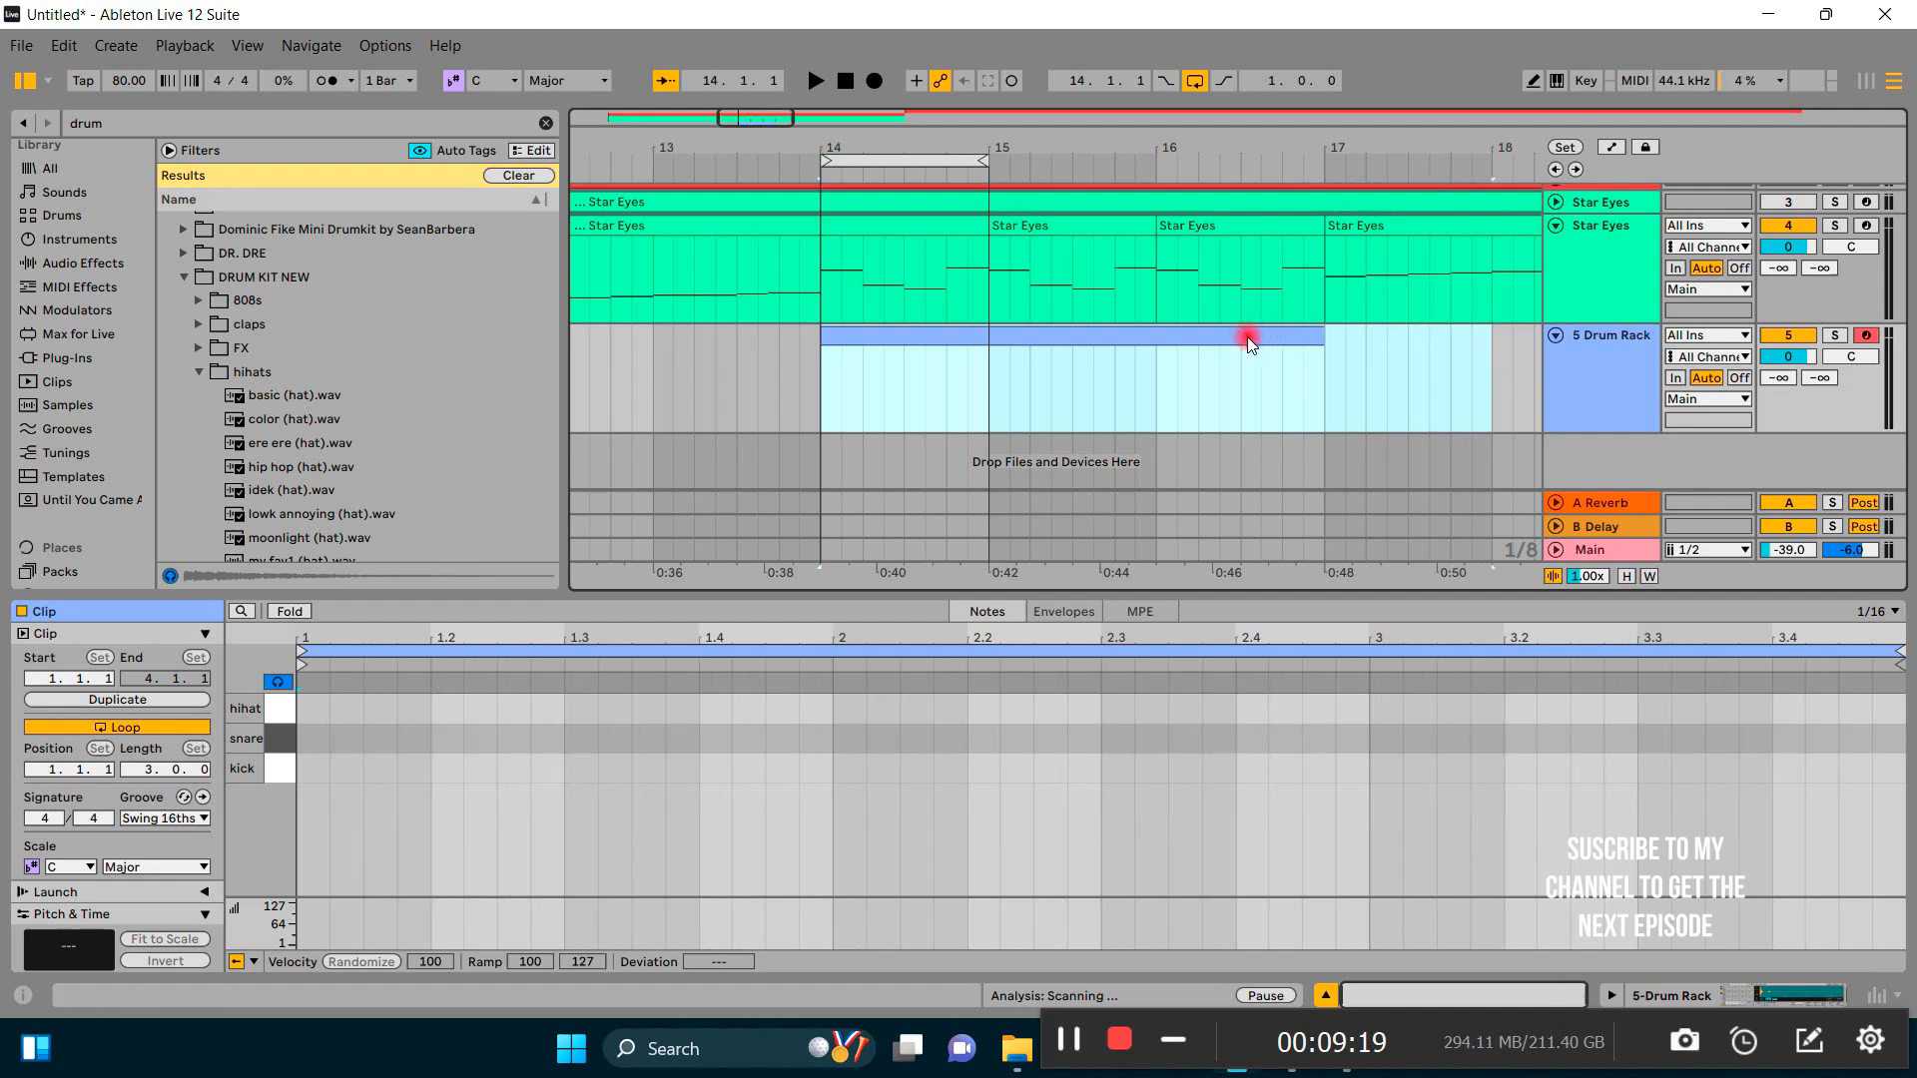
right_click(1118, 339)
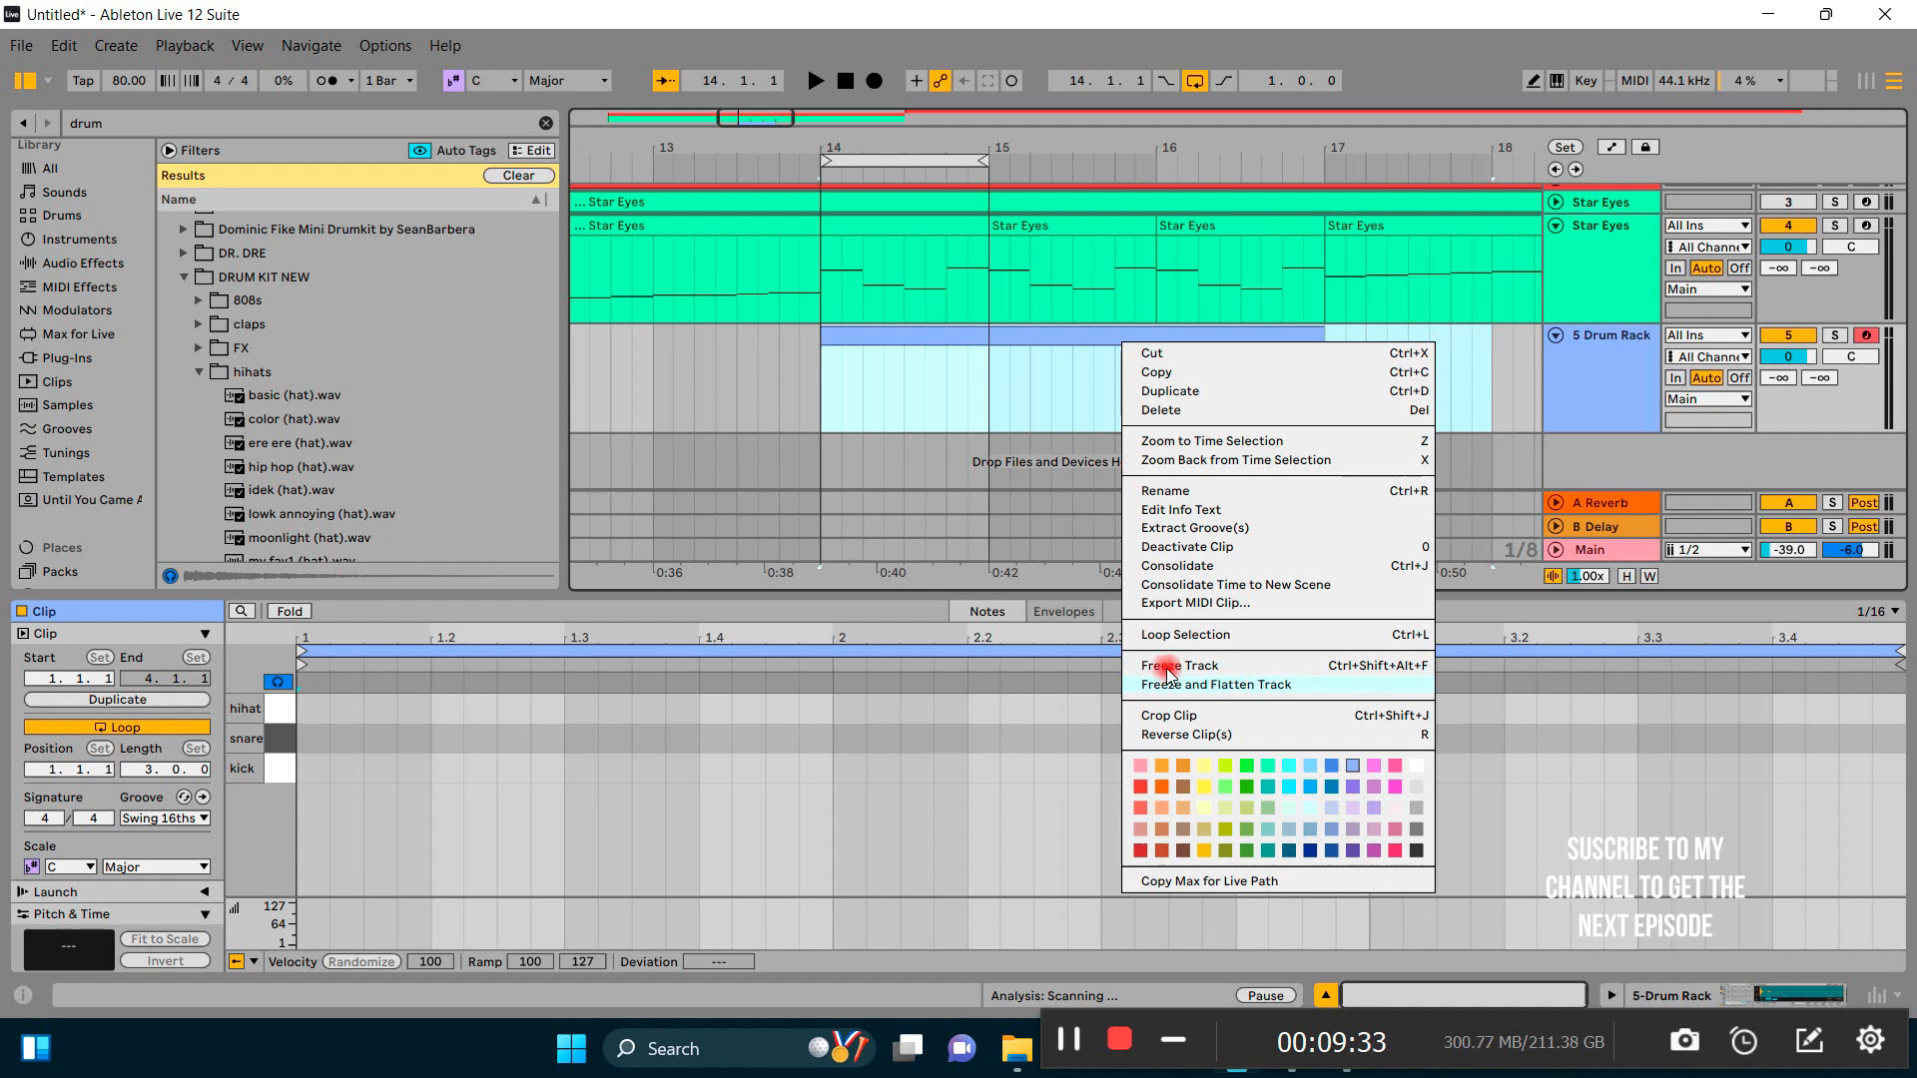
click(1186, 329)
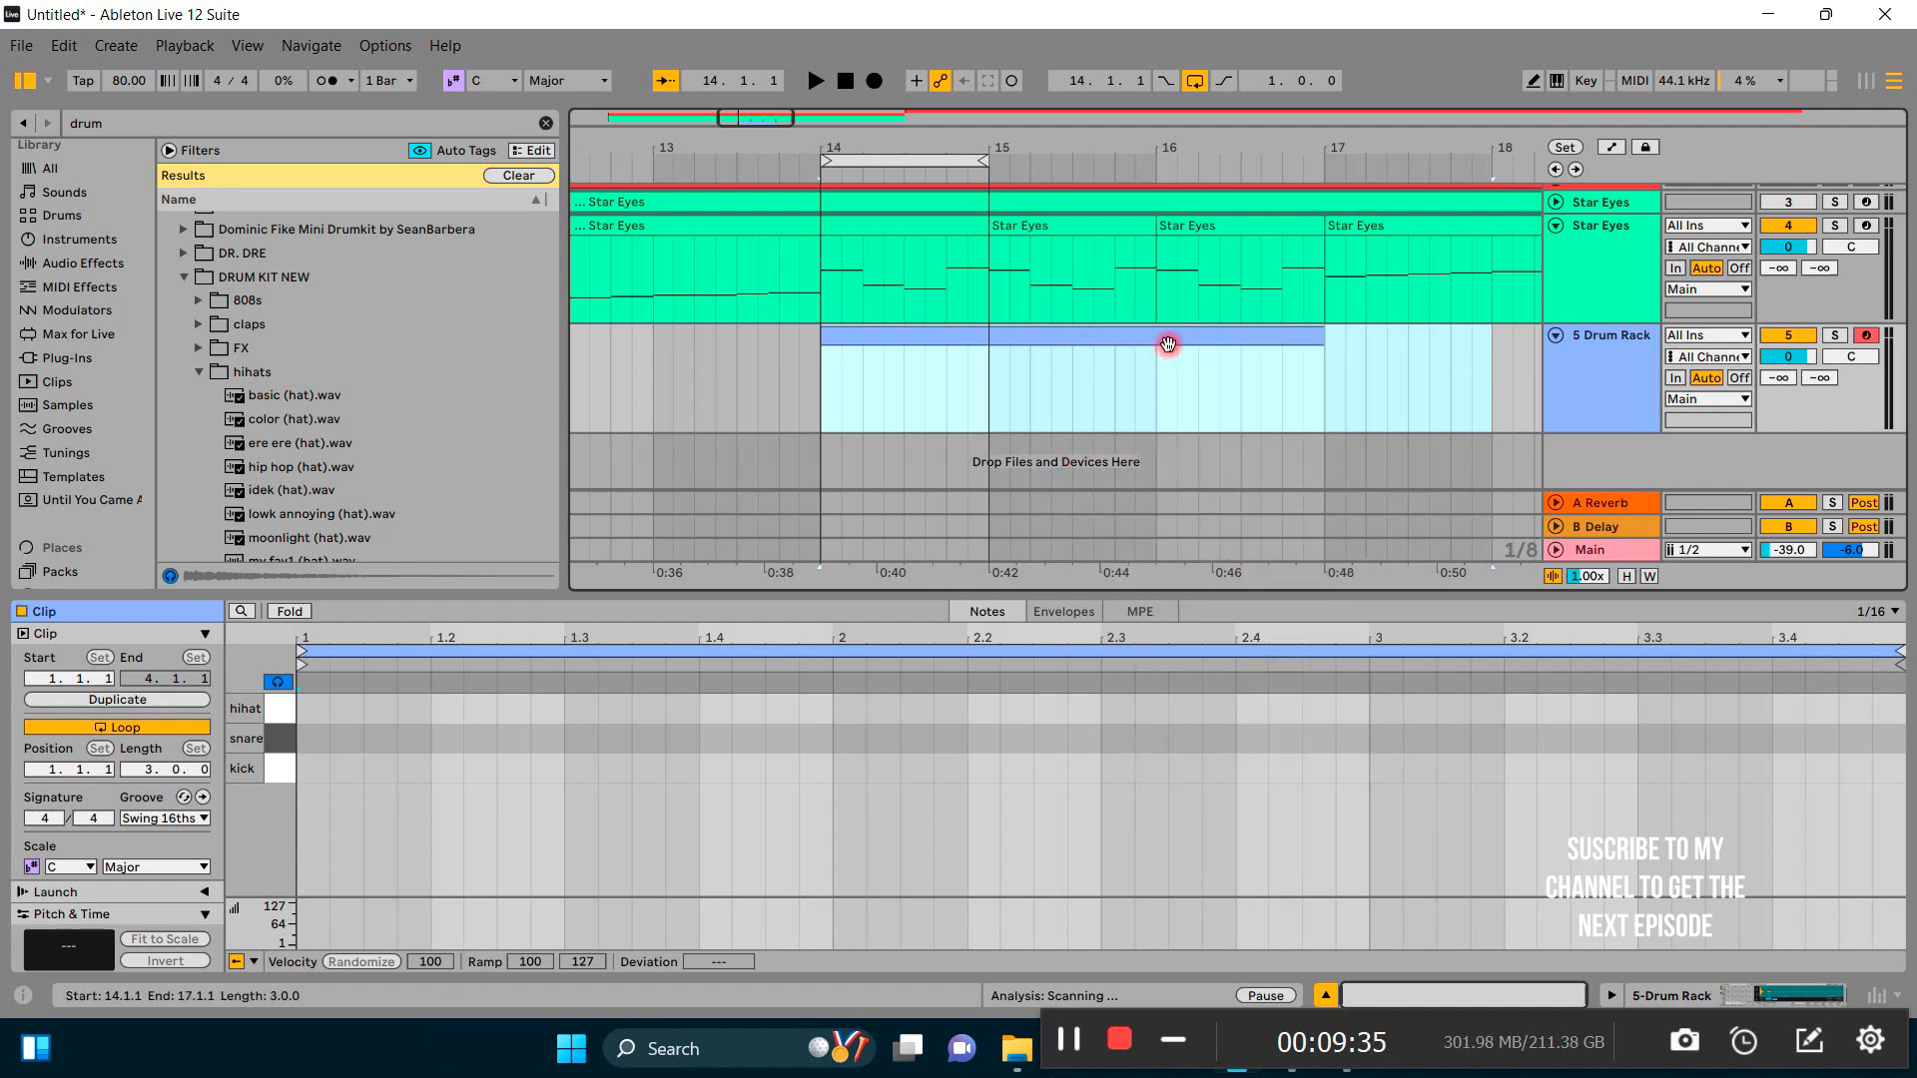
Step: Replace the three-bar drum clip with an empty four-bar MIDI clip on the Drum Rack track, from bar 14 to bar 18
click(1228, 341)
key(Delete)
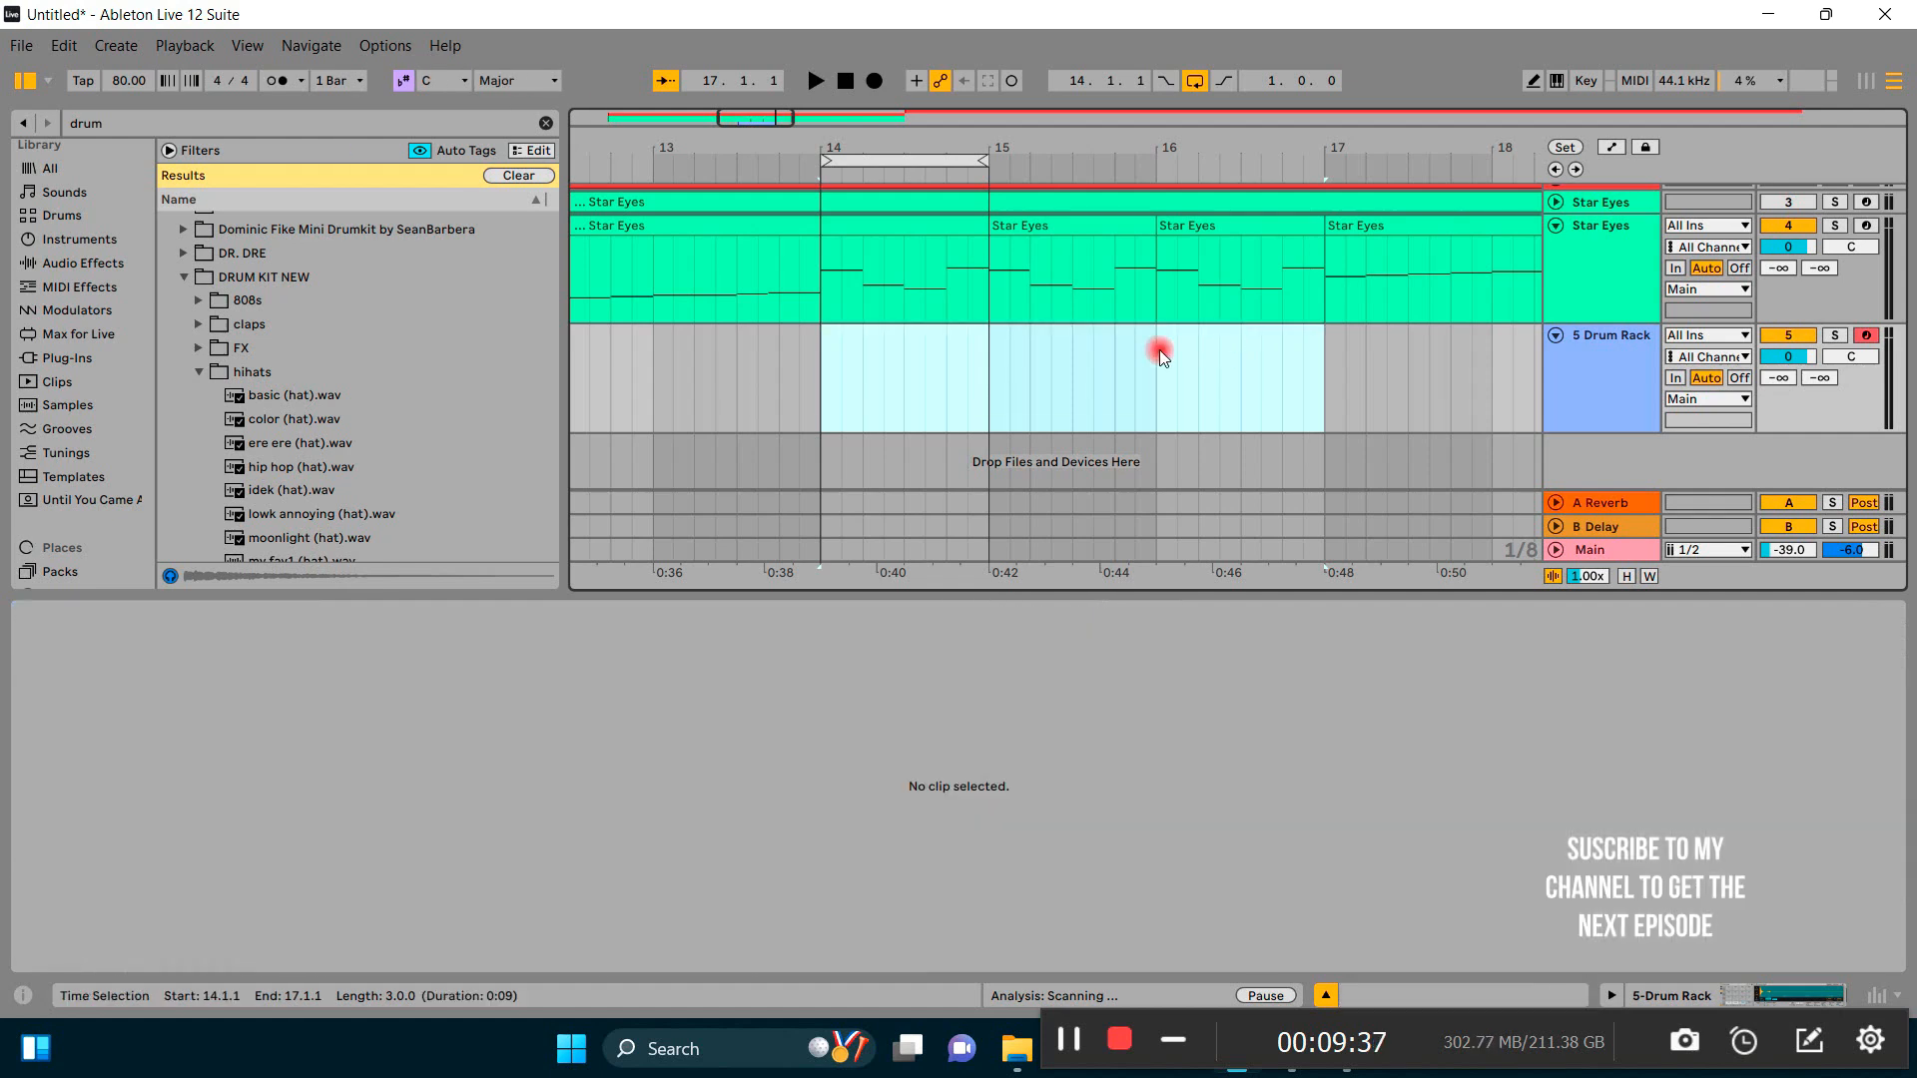
drag(826, 392, 1493, 369)
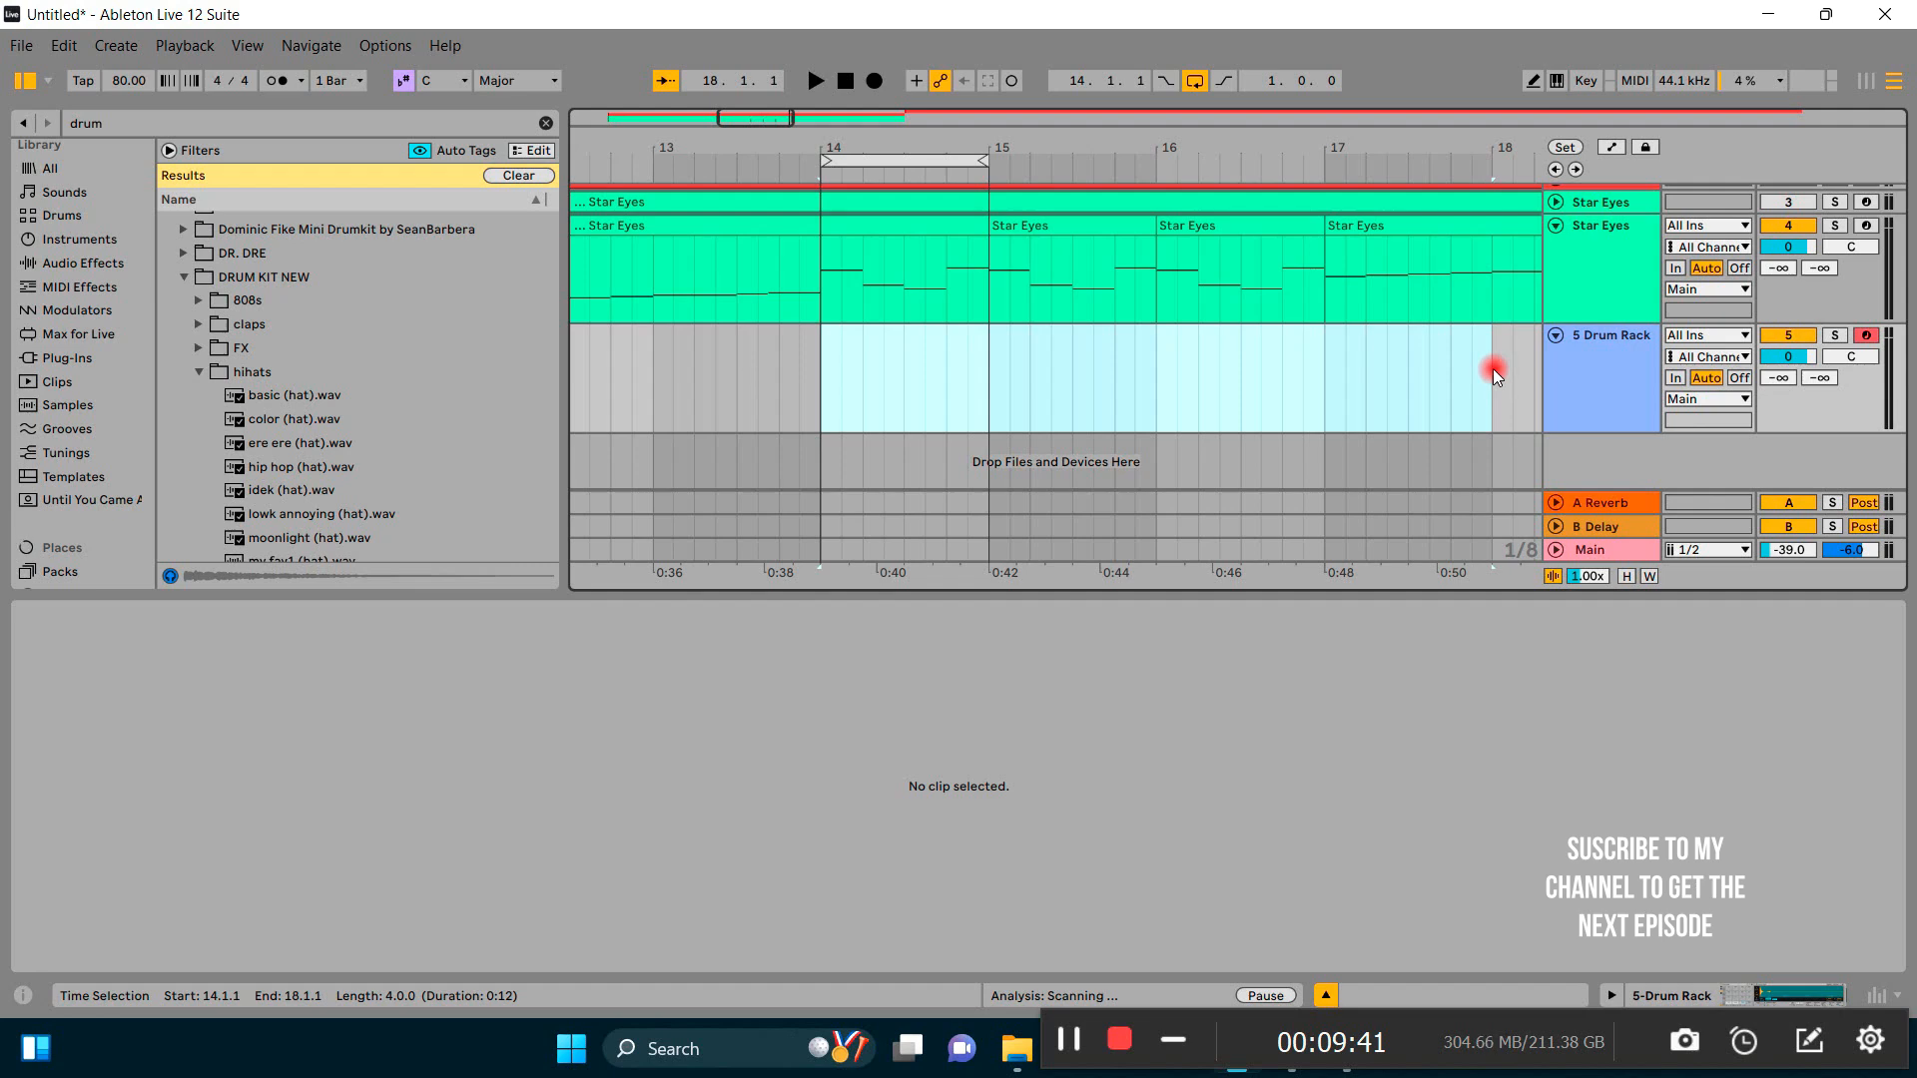
right_click(1135, 351)
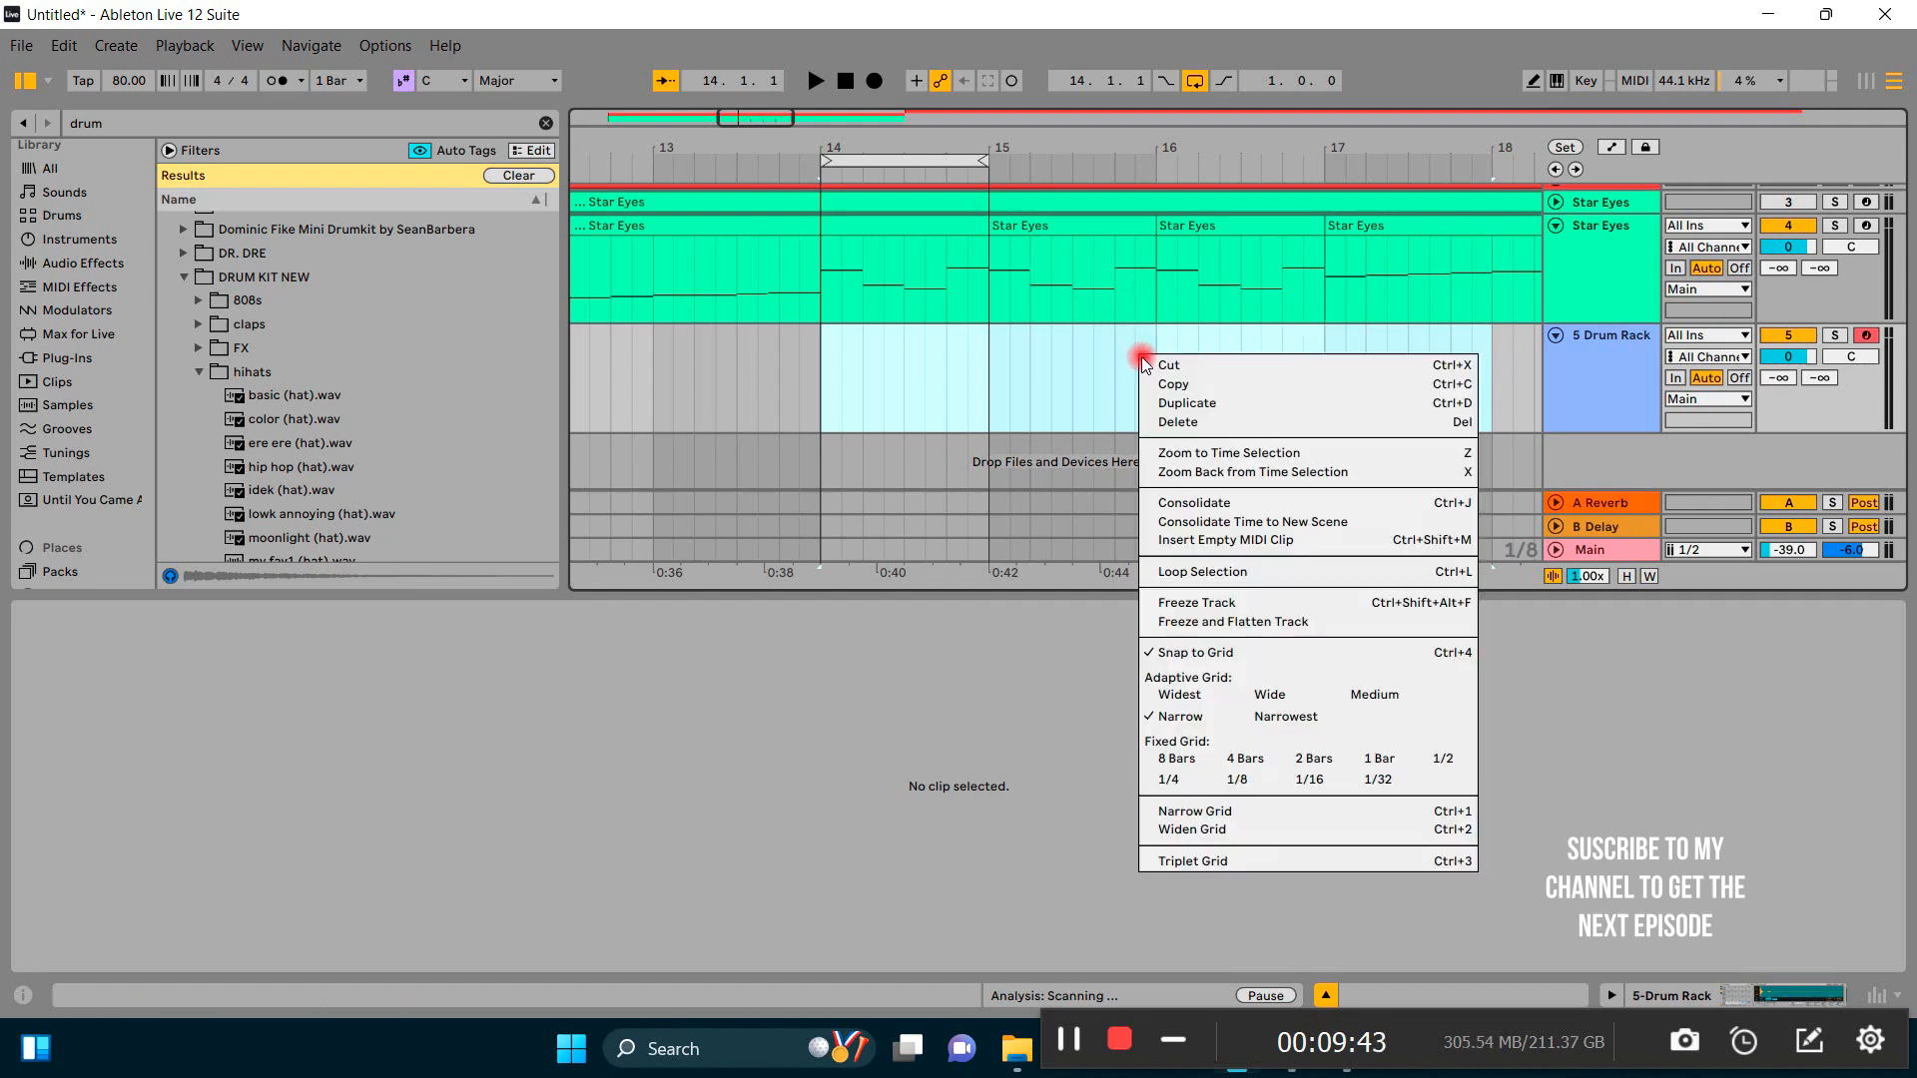
click(1230, 543)
click(385, 848)
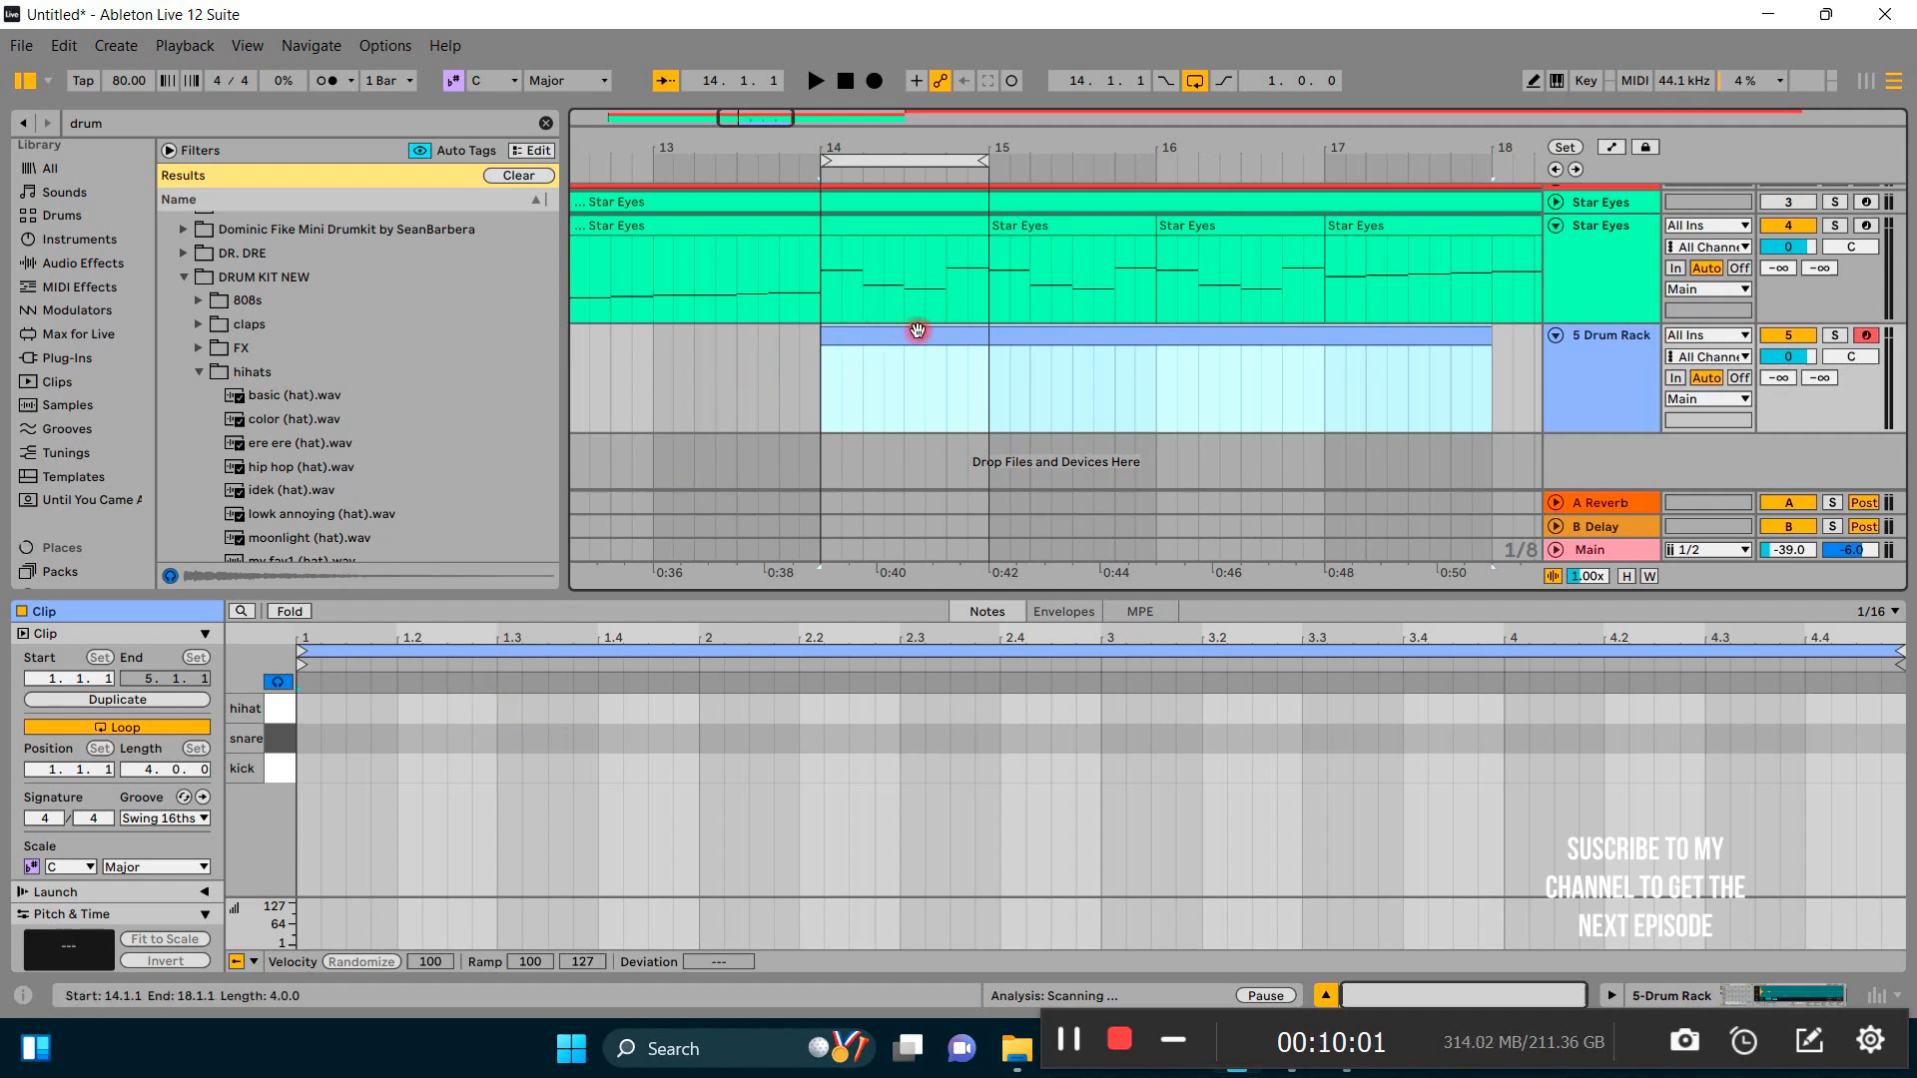
Step: Turn on Draw Mode and add a 1/16 kick note at 1.1.1 in the drum clip
ctrl+scroll(917, 331, down, 3)
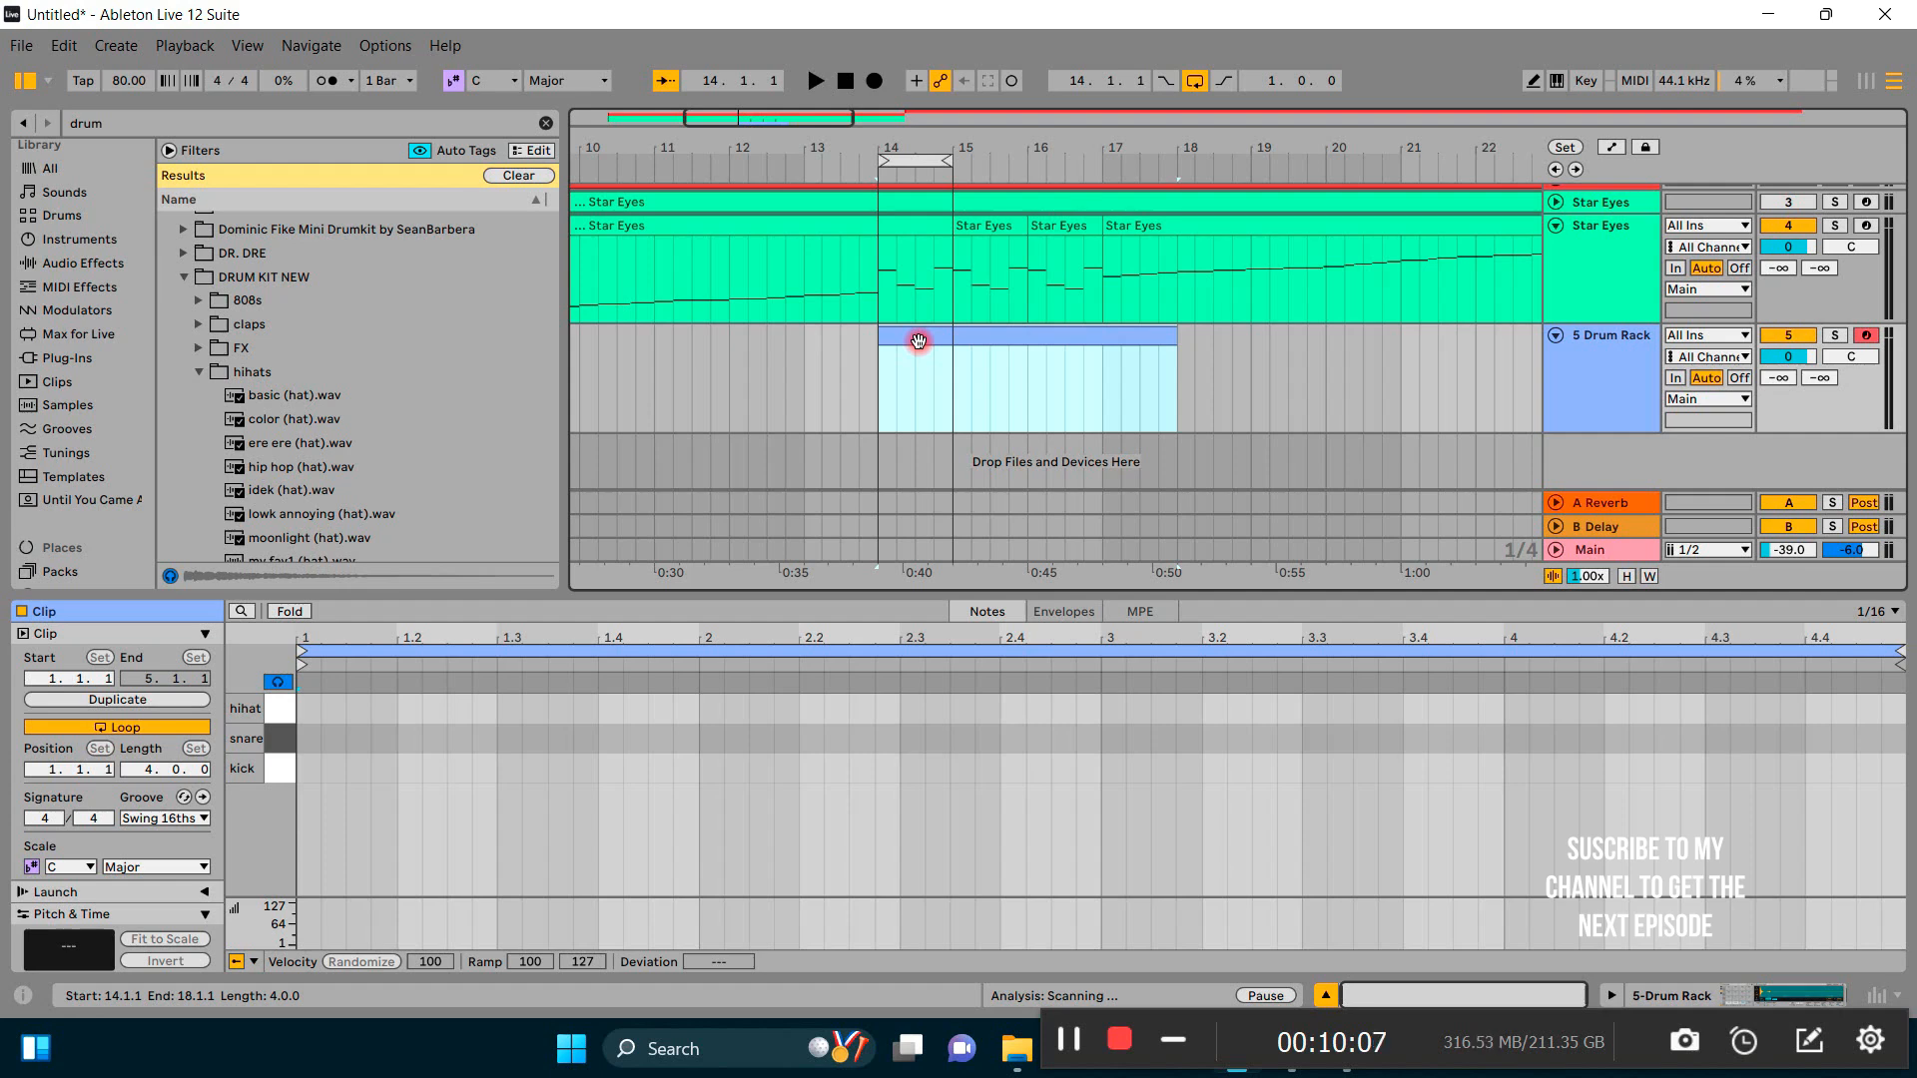
scroll(917, 342, up, 3)
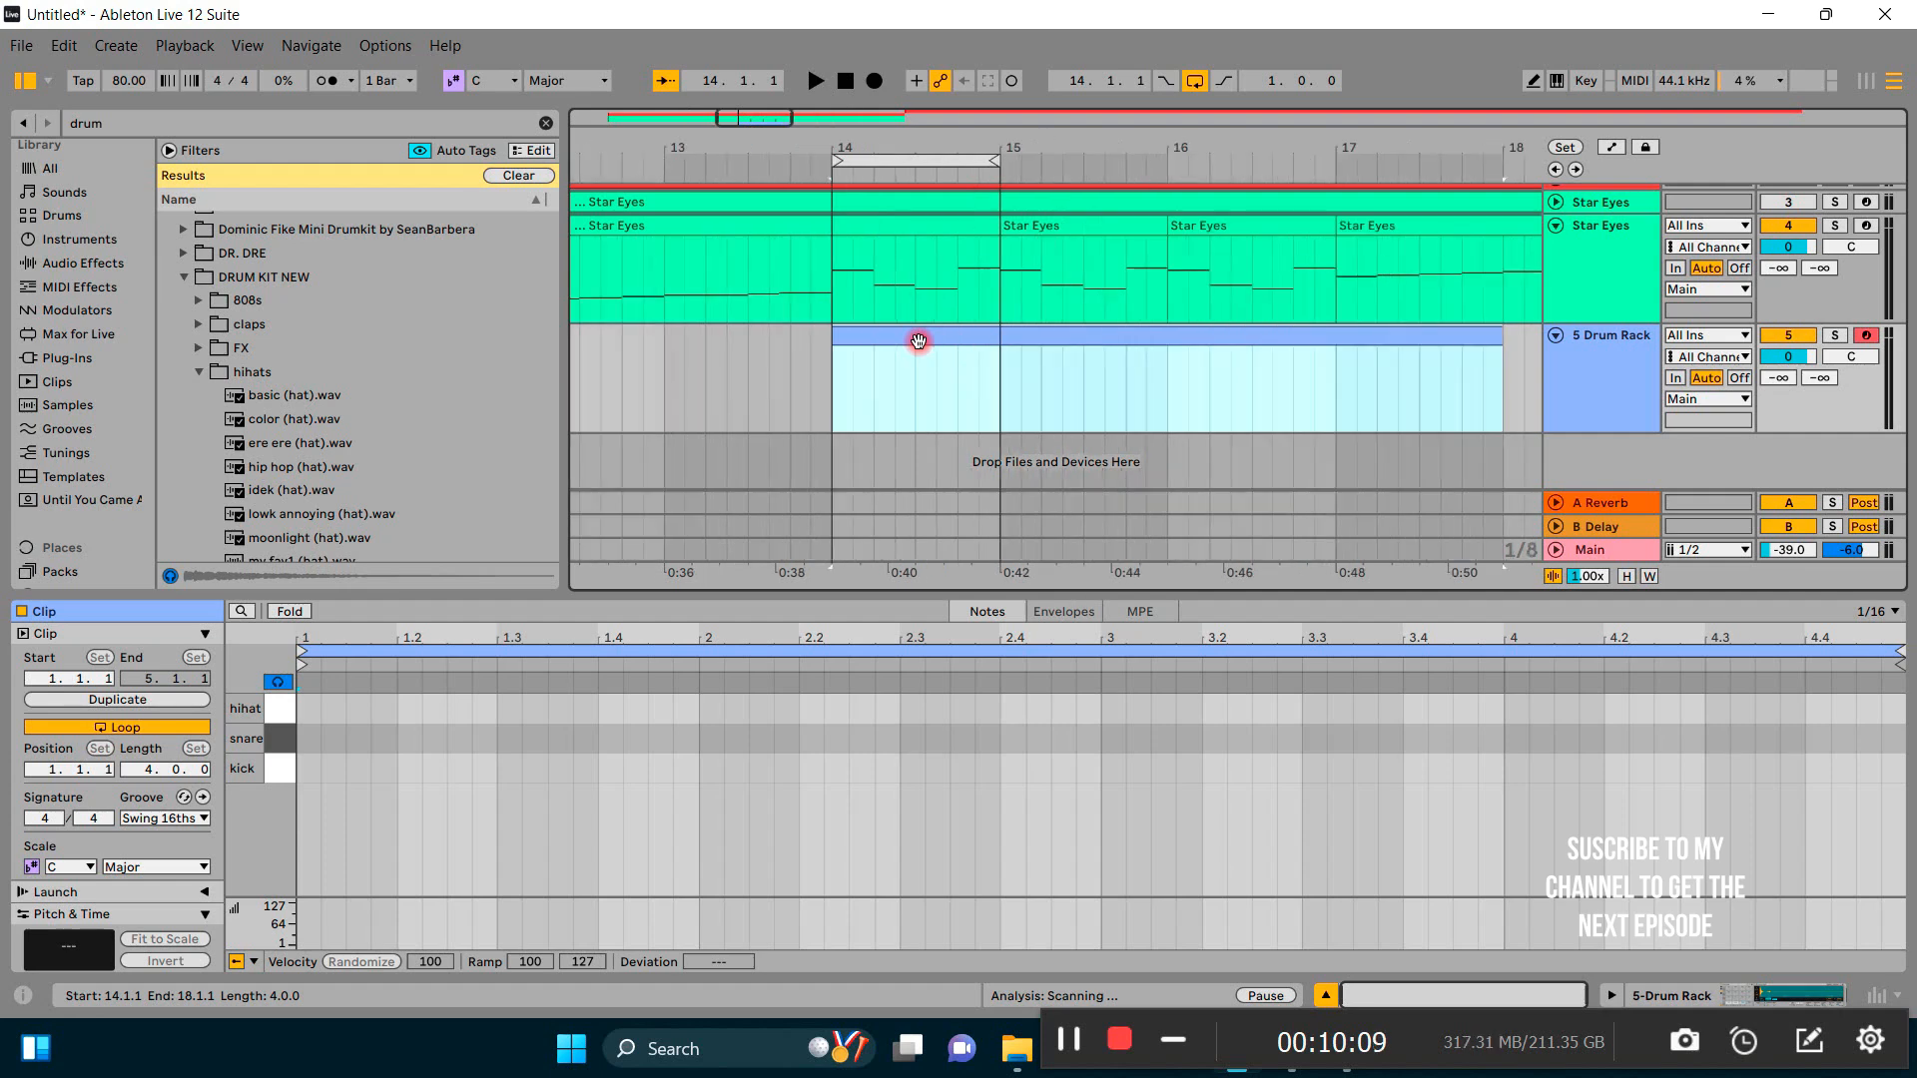
scroll(877, 348, down, 3)
scroll(990, 343, up, 3)
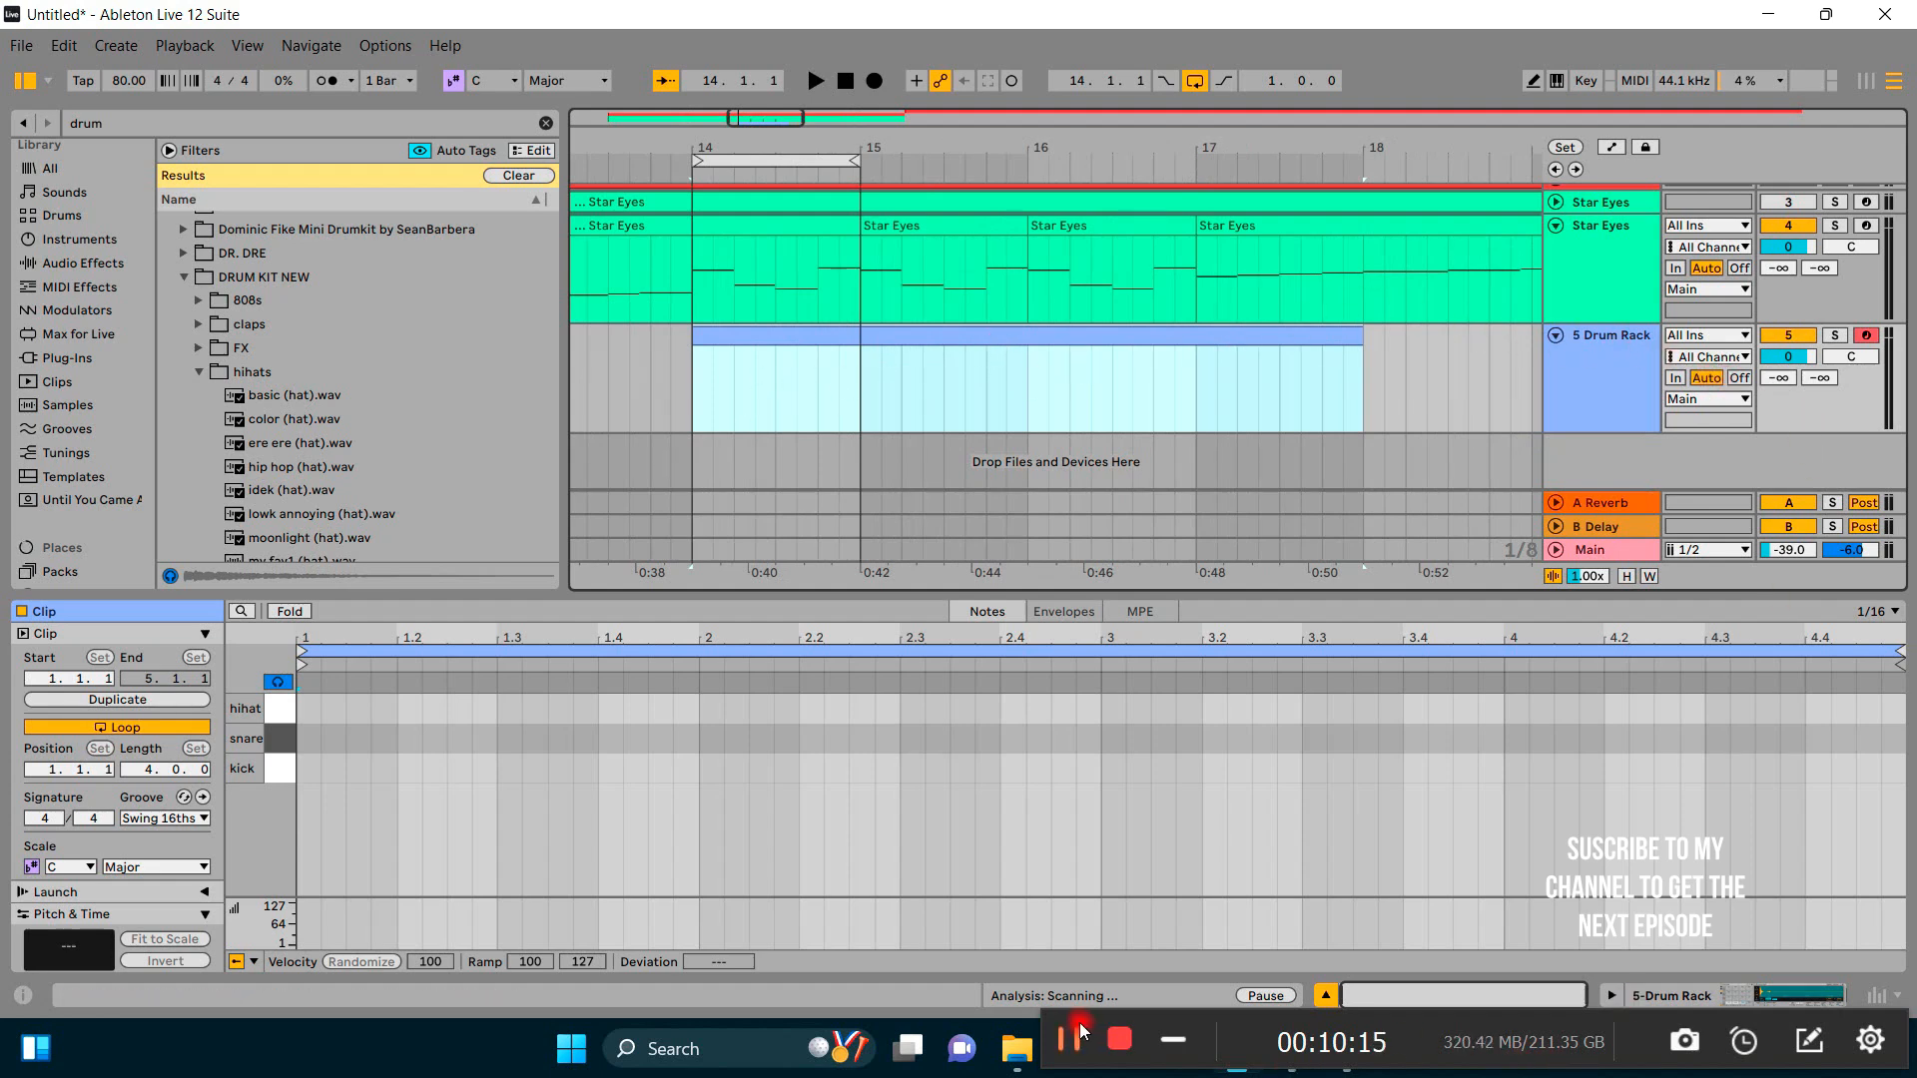
click(1533, 81)
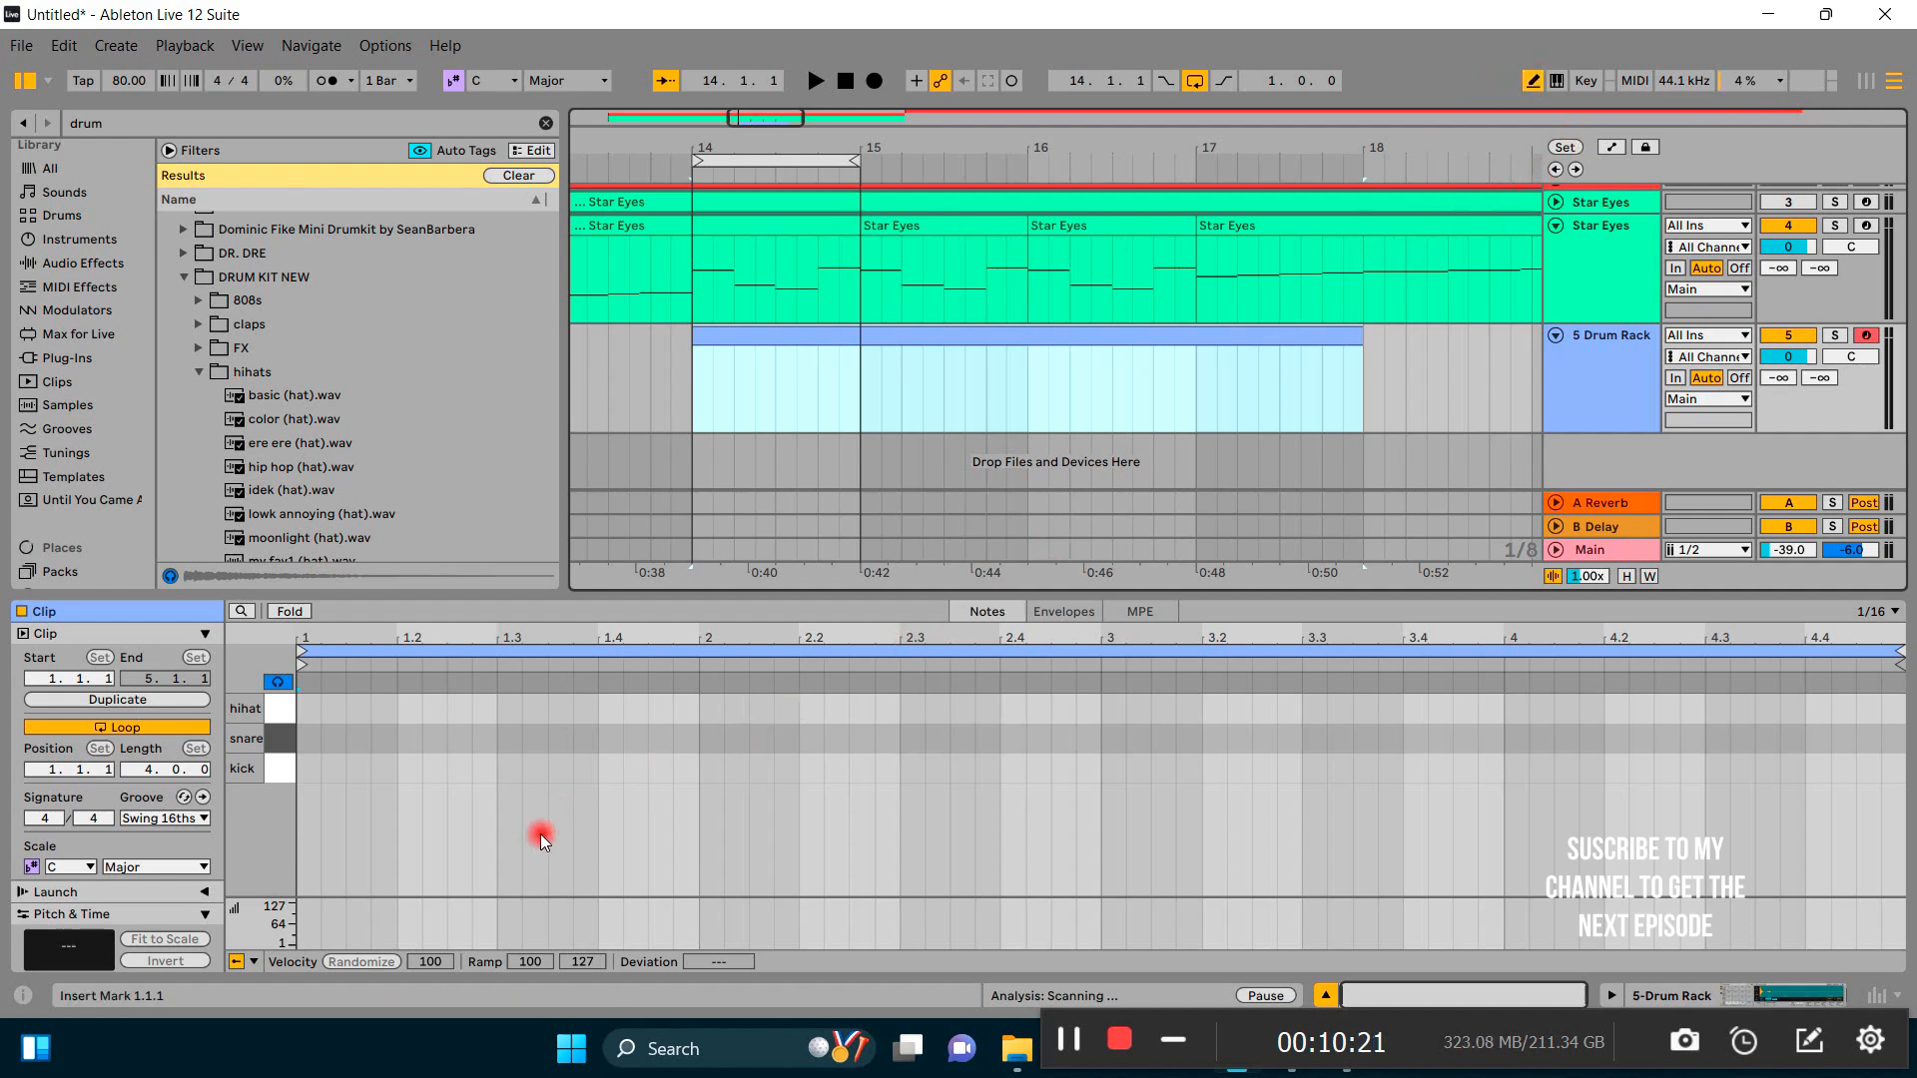
click(309, 766)
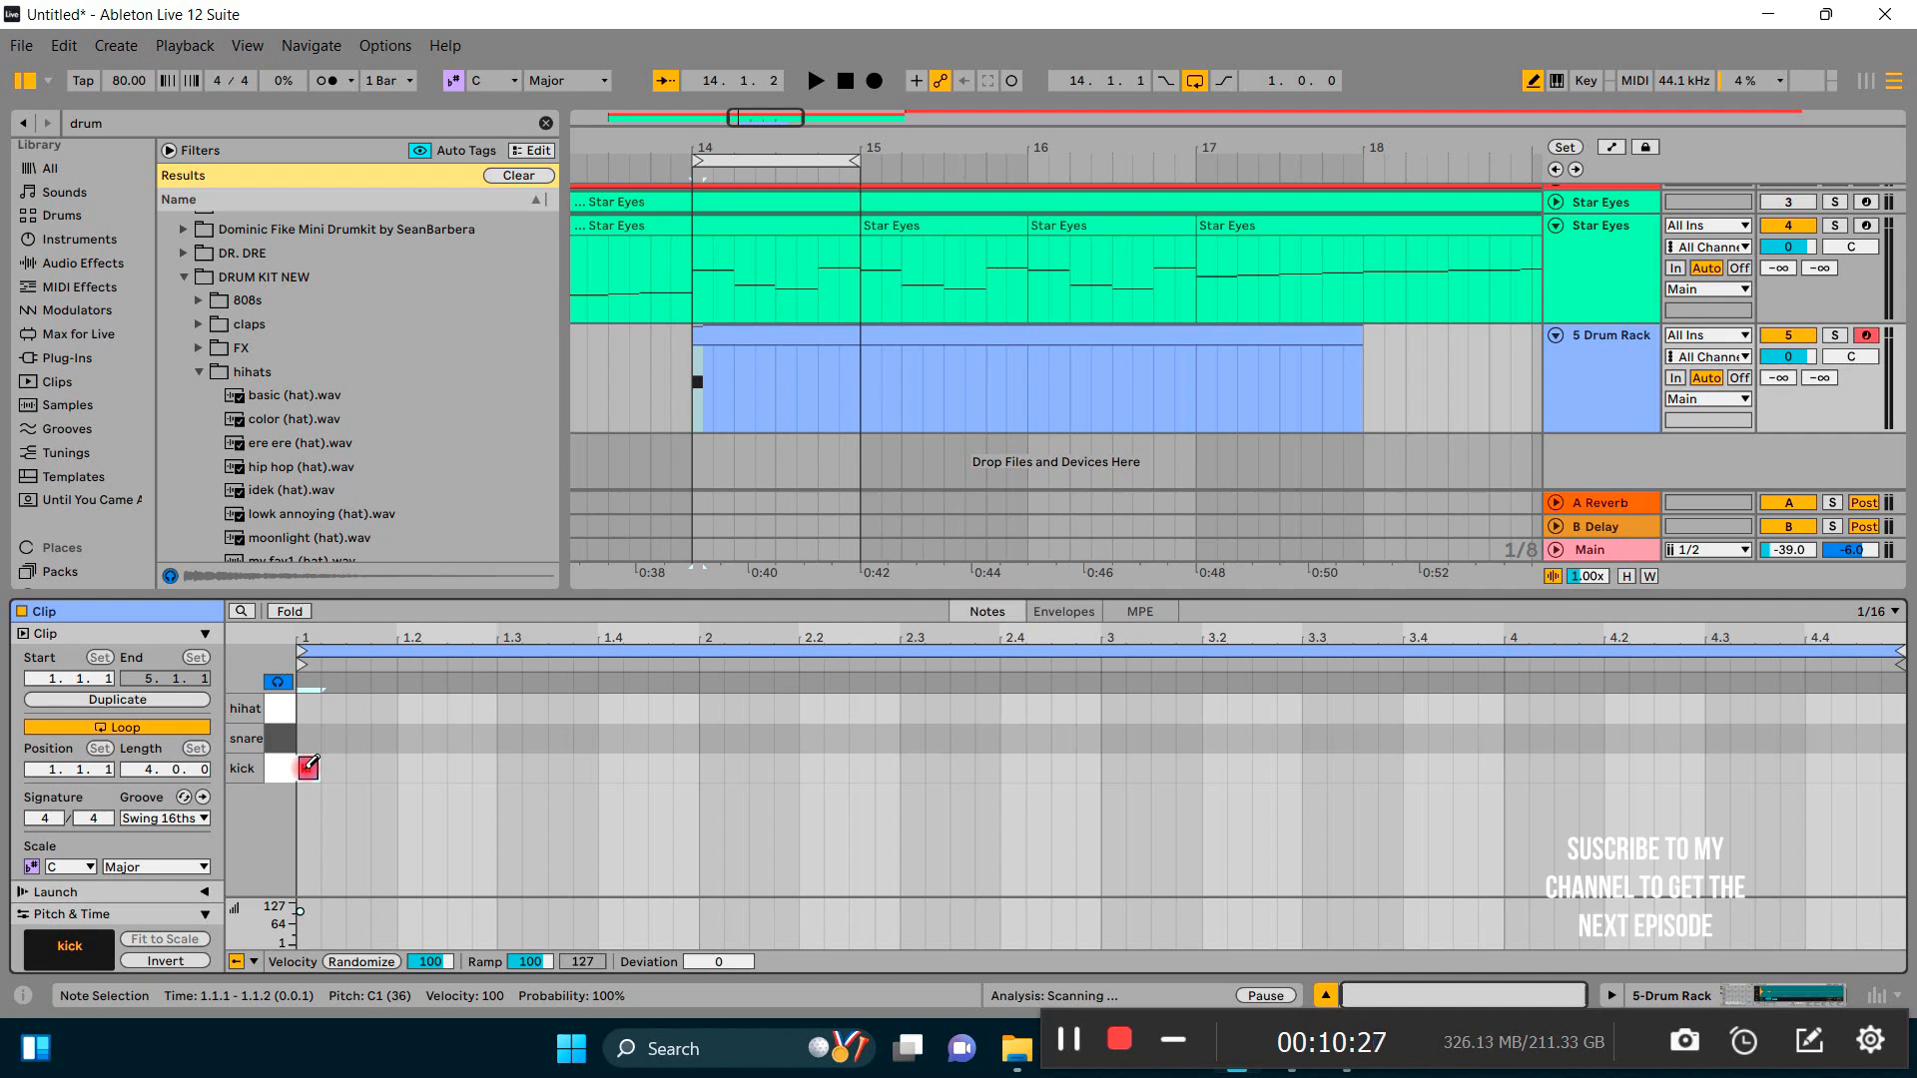
Step: Play the one-bar loop briefly, then extend the arrangement loop to four bars starting at bar 14
key(space)
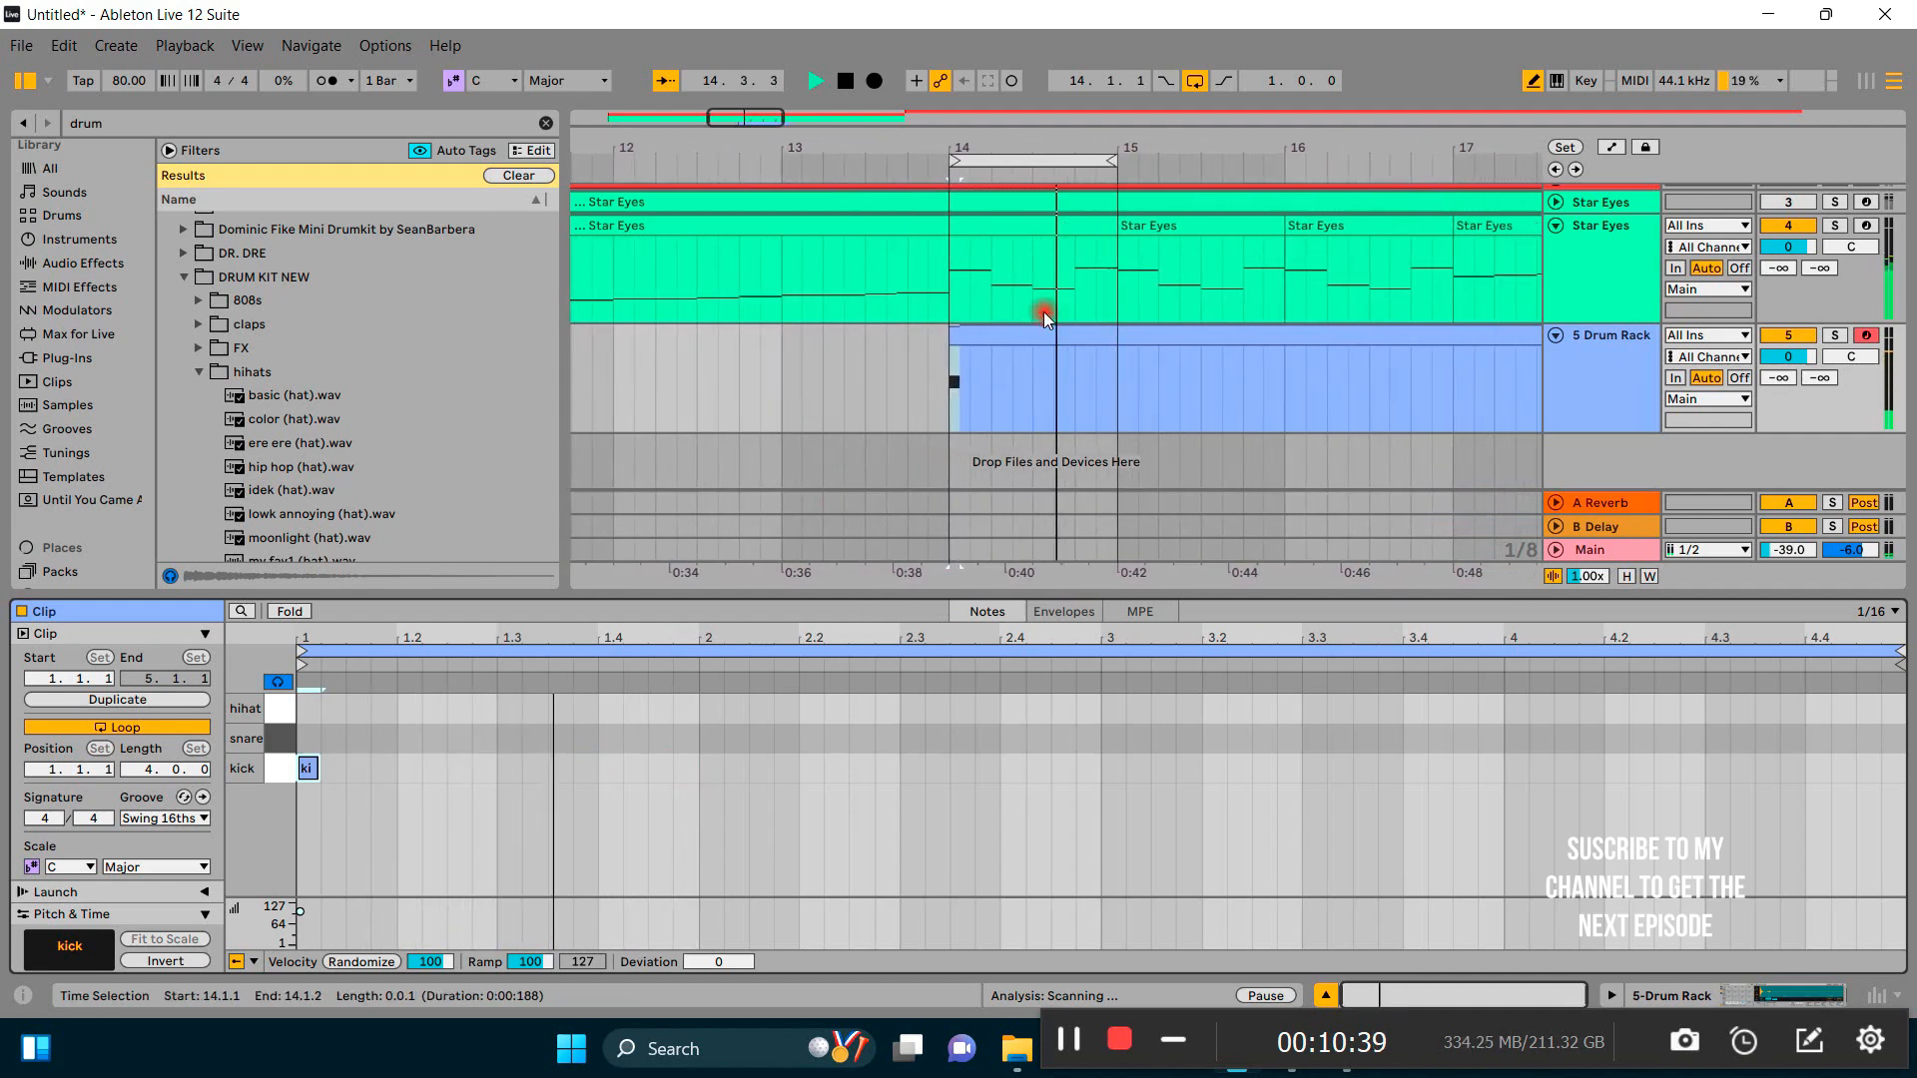
key(space)
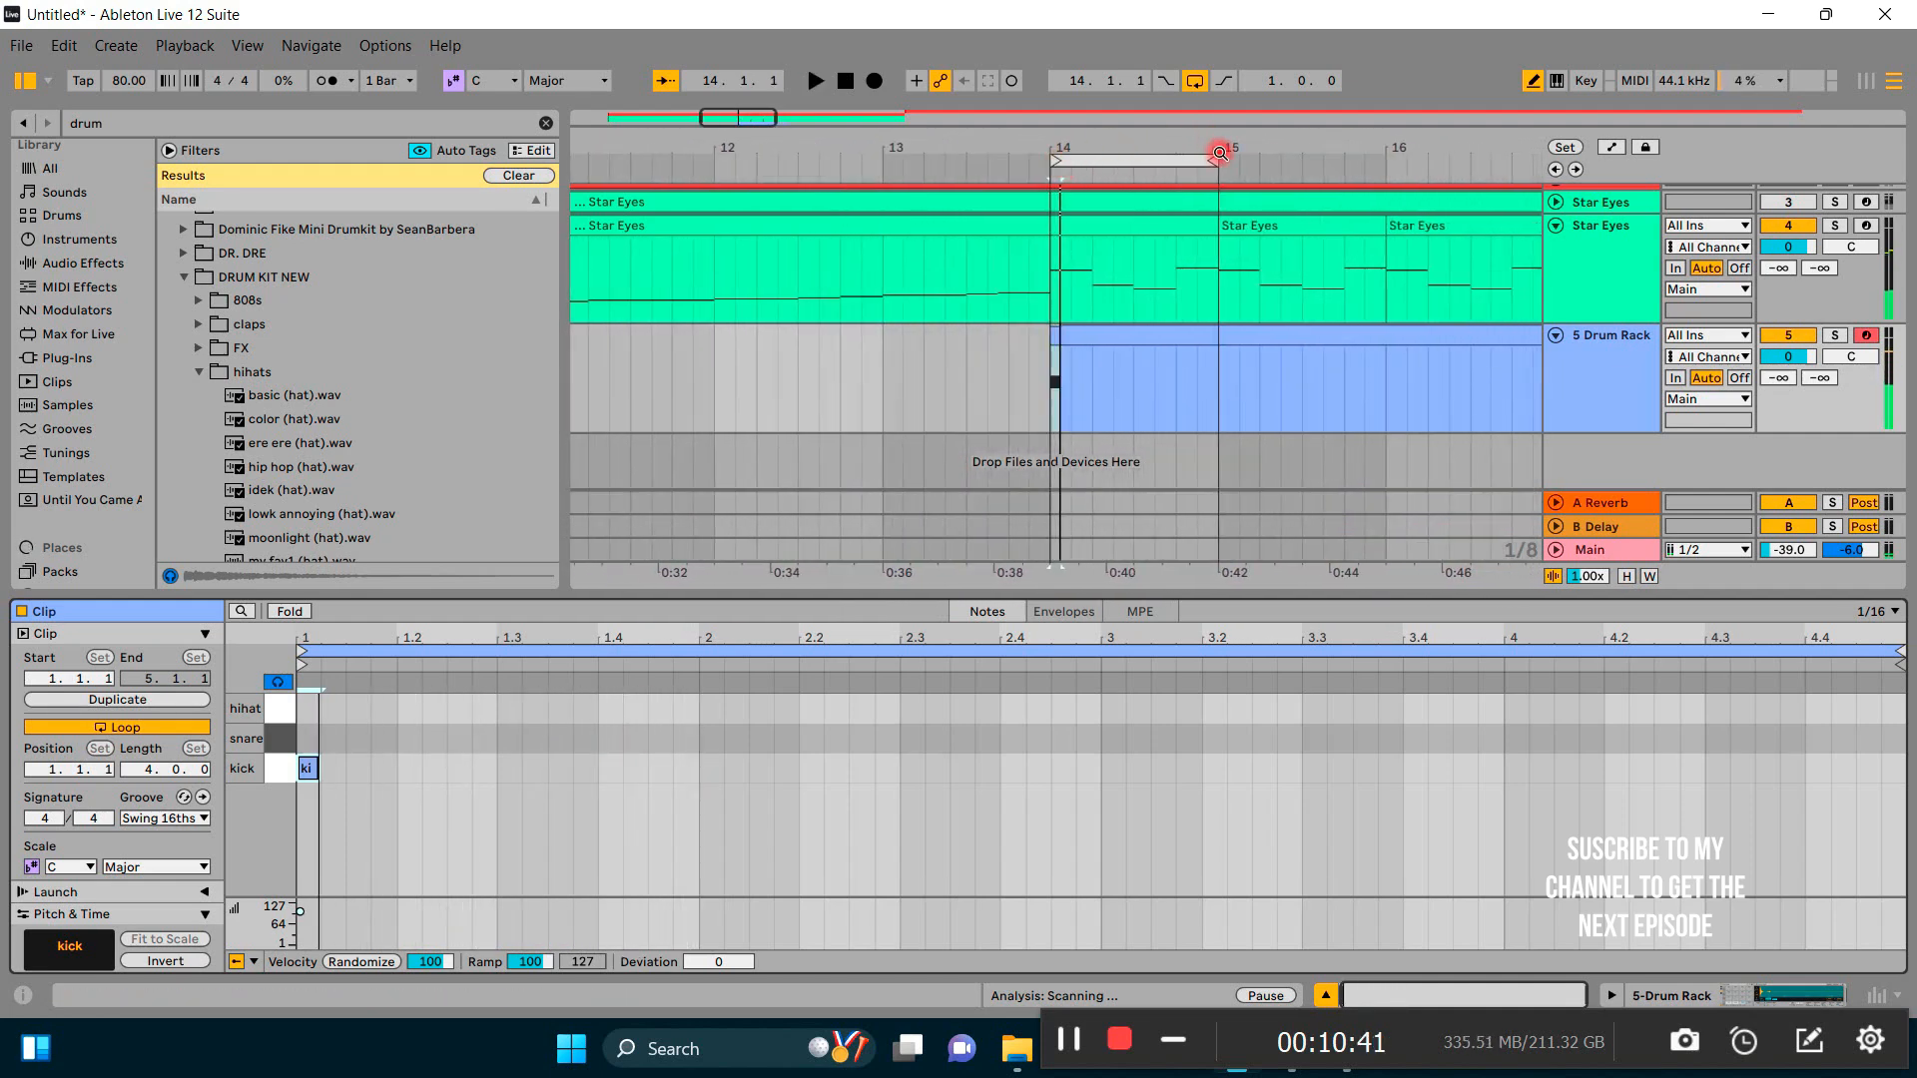
click(1215, 154)
drag(1538, 201, 1428, 205)
Step: Start loop playback and add a 1/16 kick note at 1.4 in the drum clip
key(space)
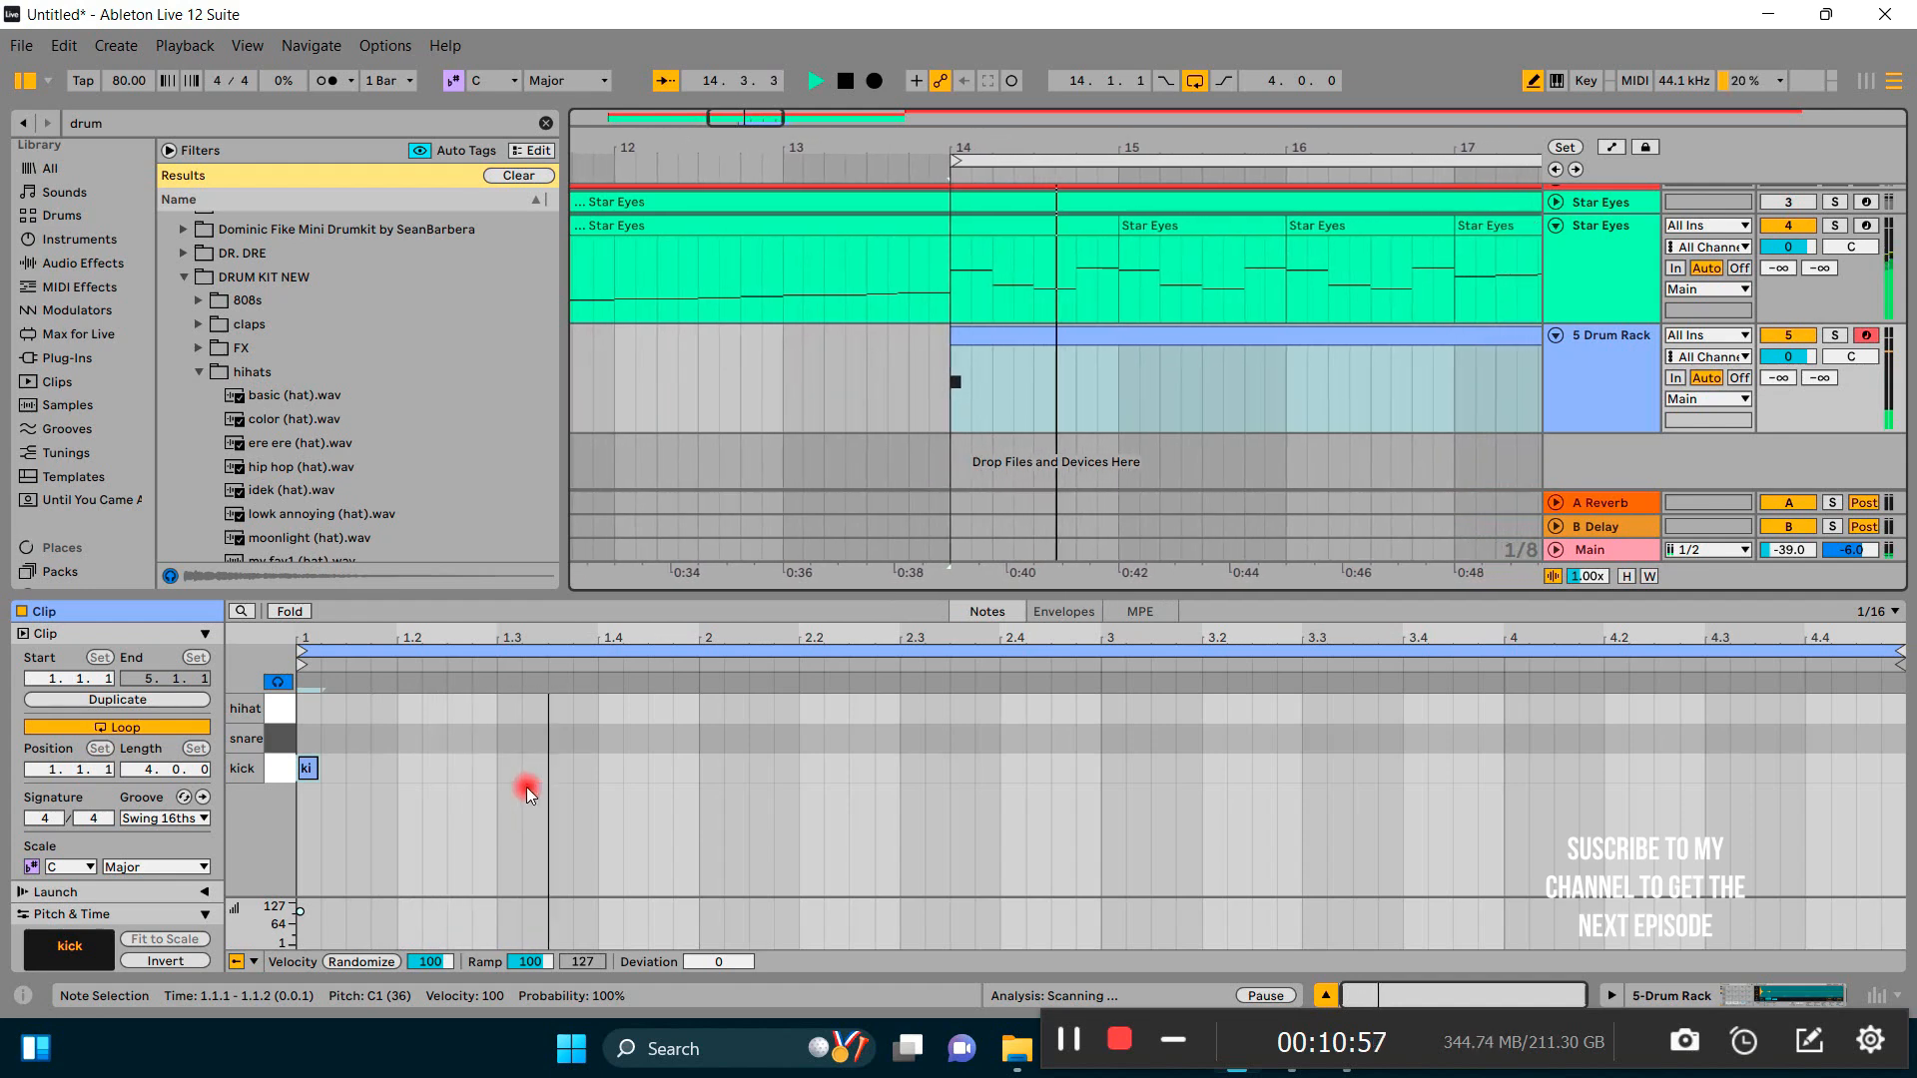
click(610, 769)
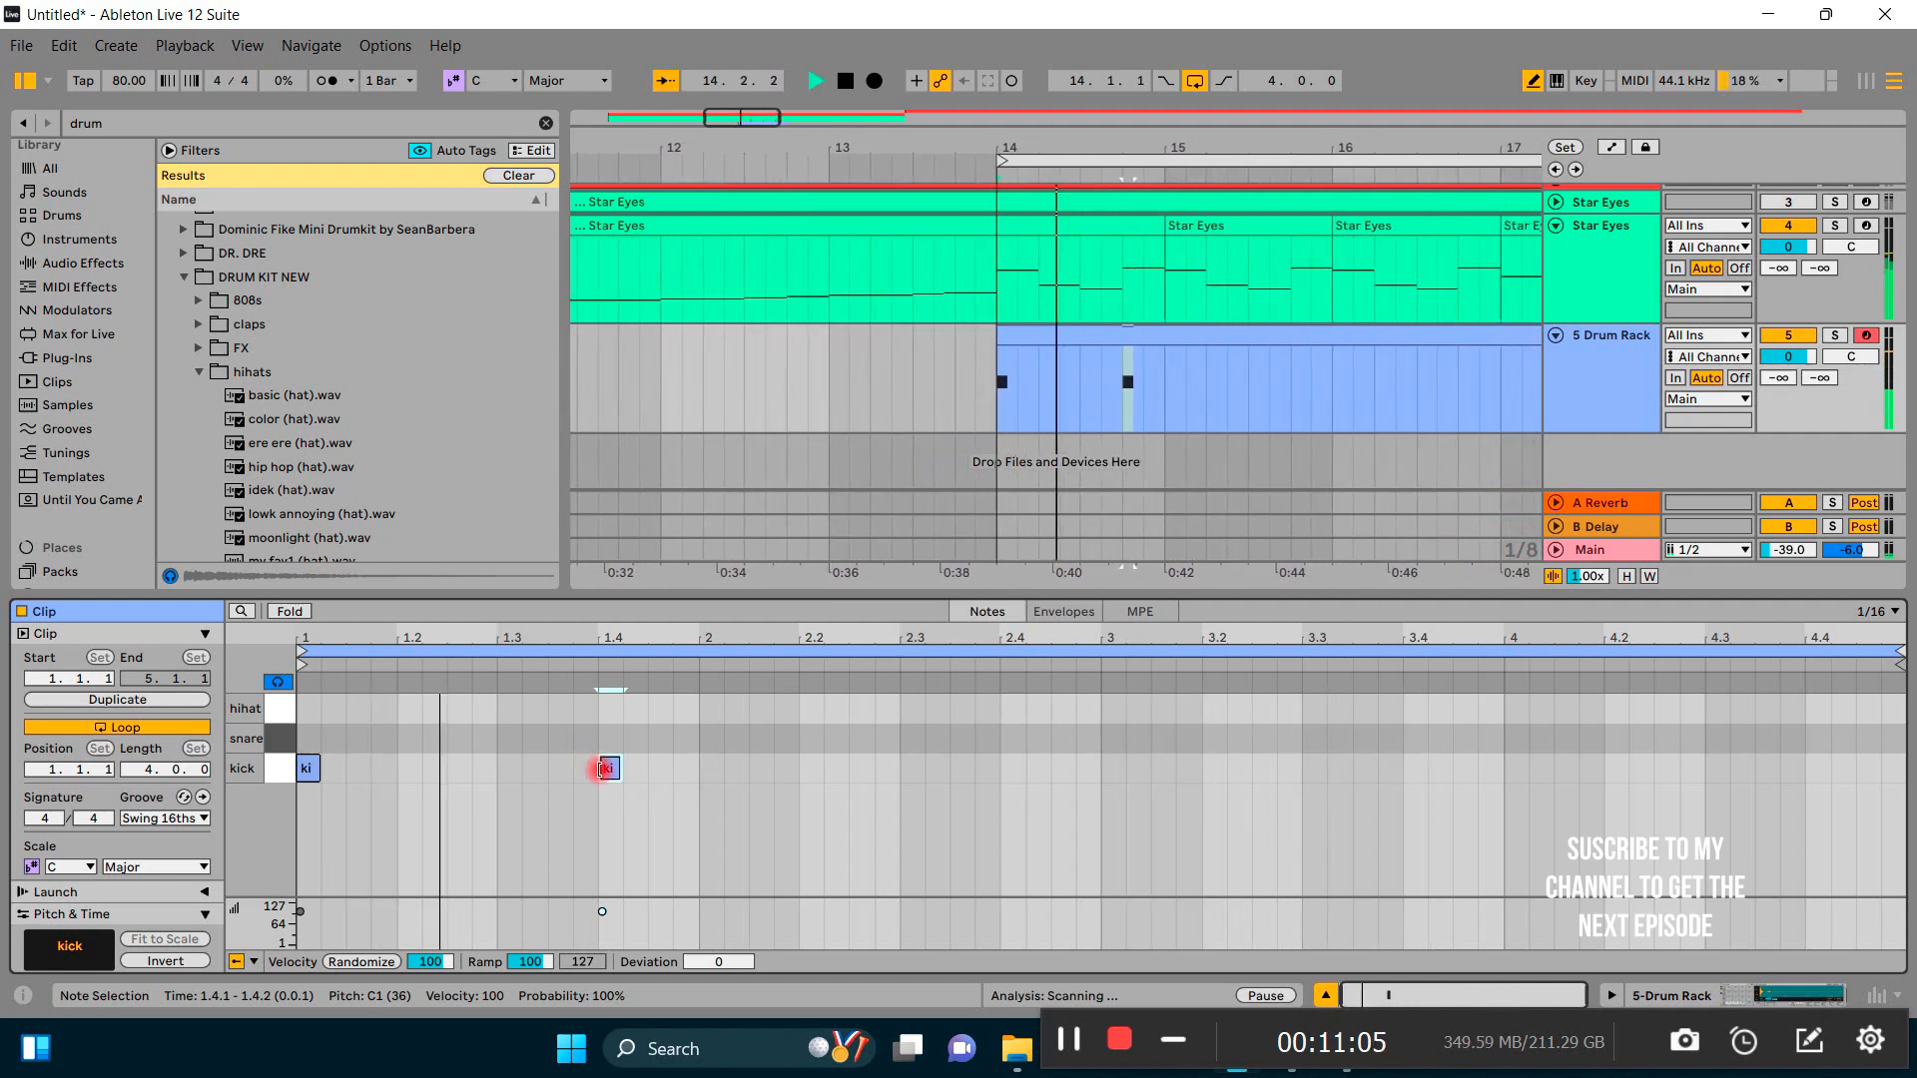
Step: Play and stop the two-bar loop repeatedly to audition the kick and snare pattern against the Star Eyes sample
click(585, 768)
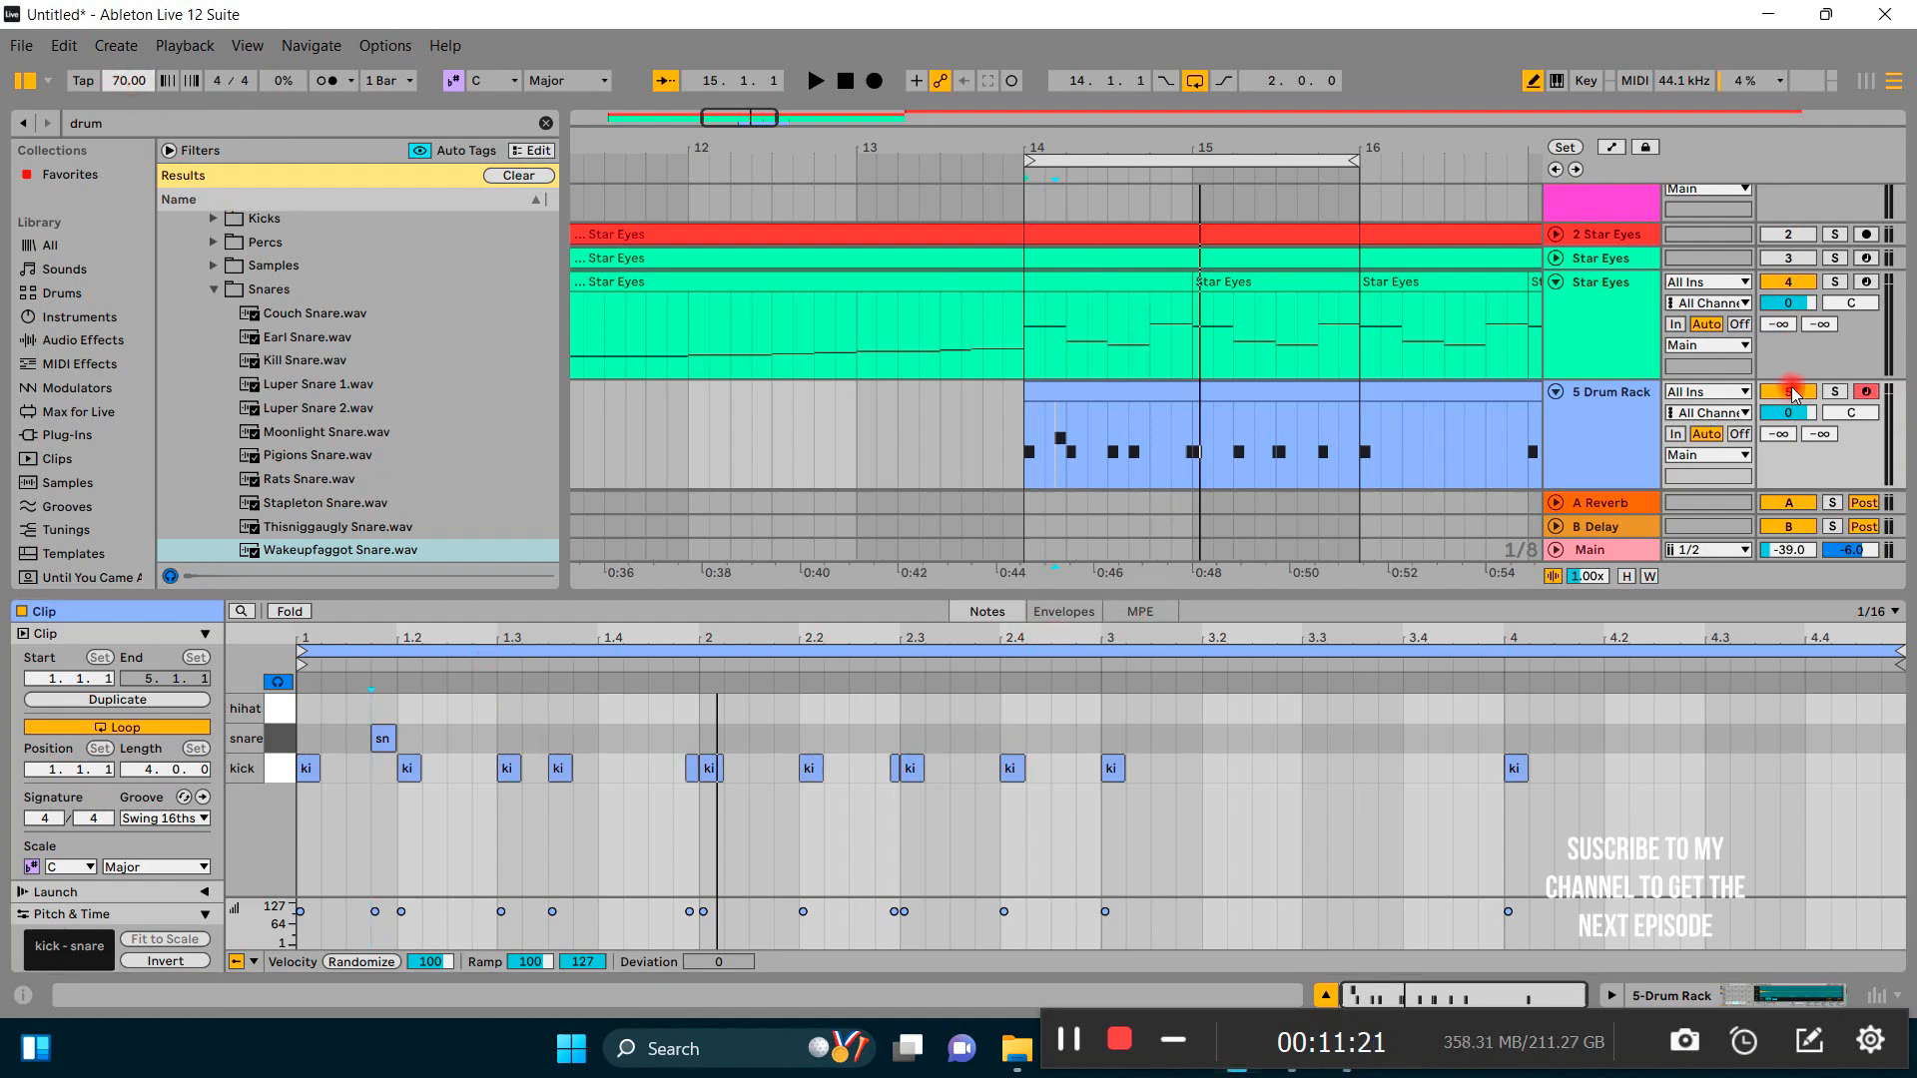
key(space)
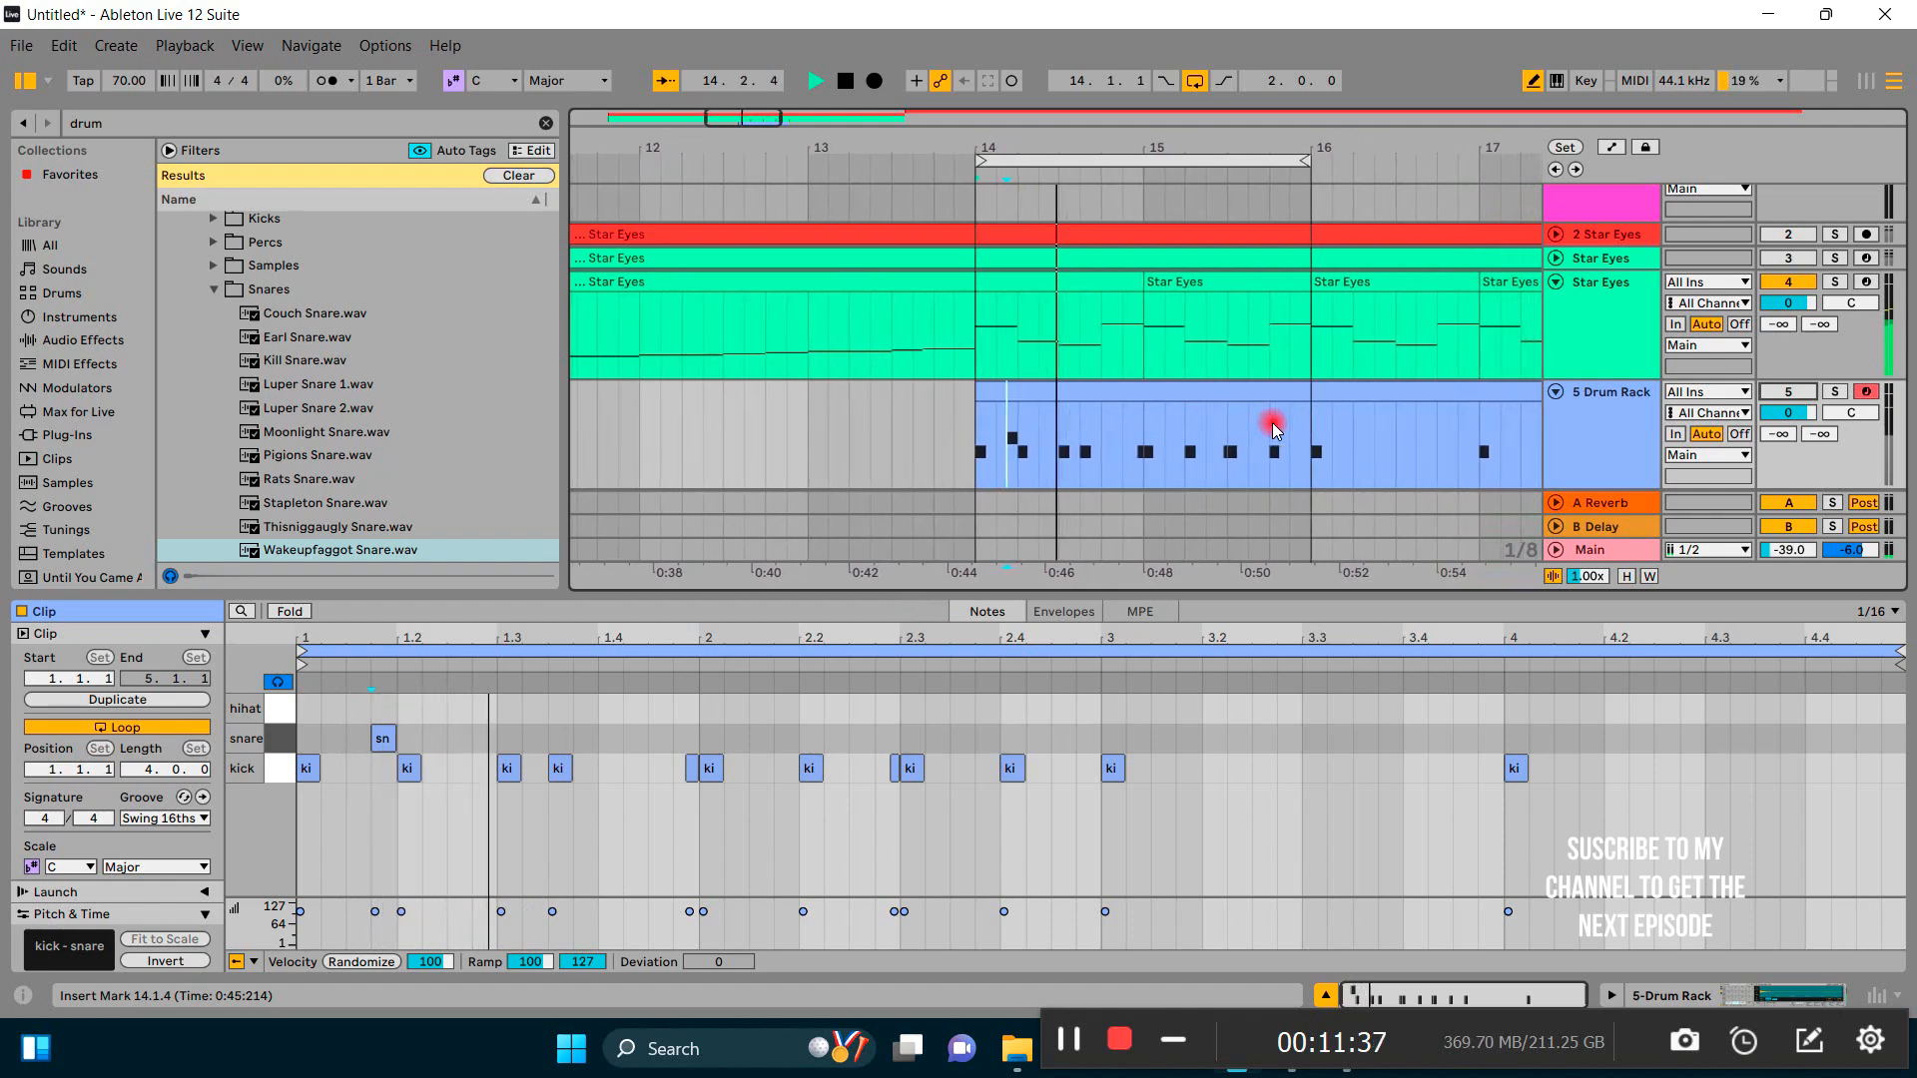
click(701, 764)
key(space)
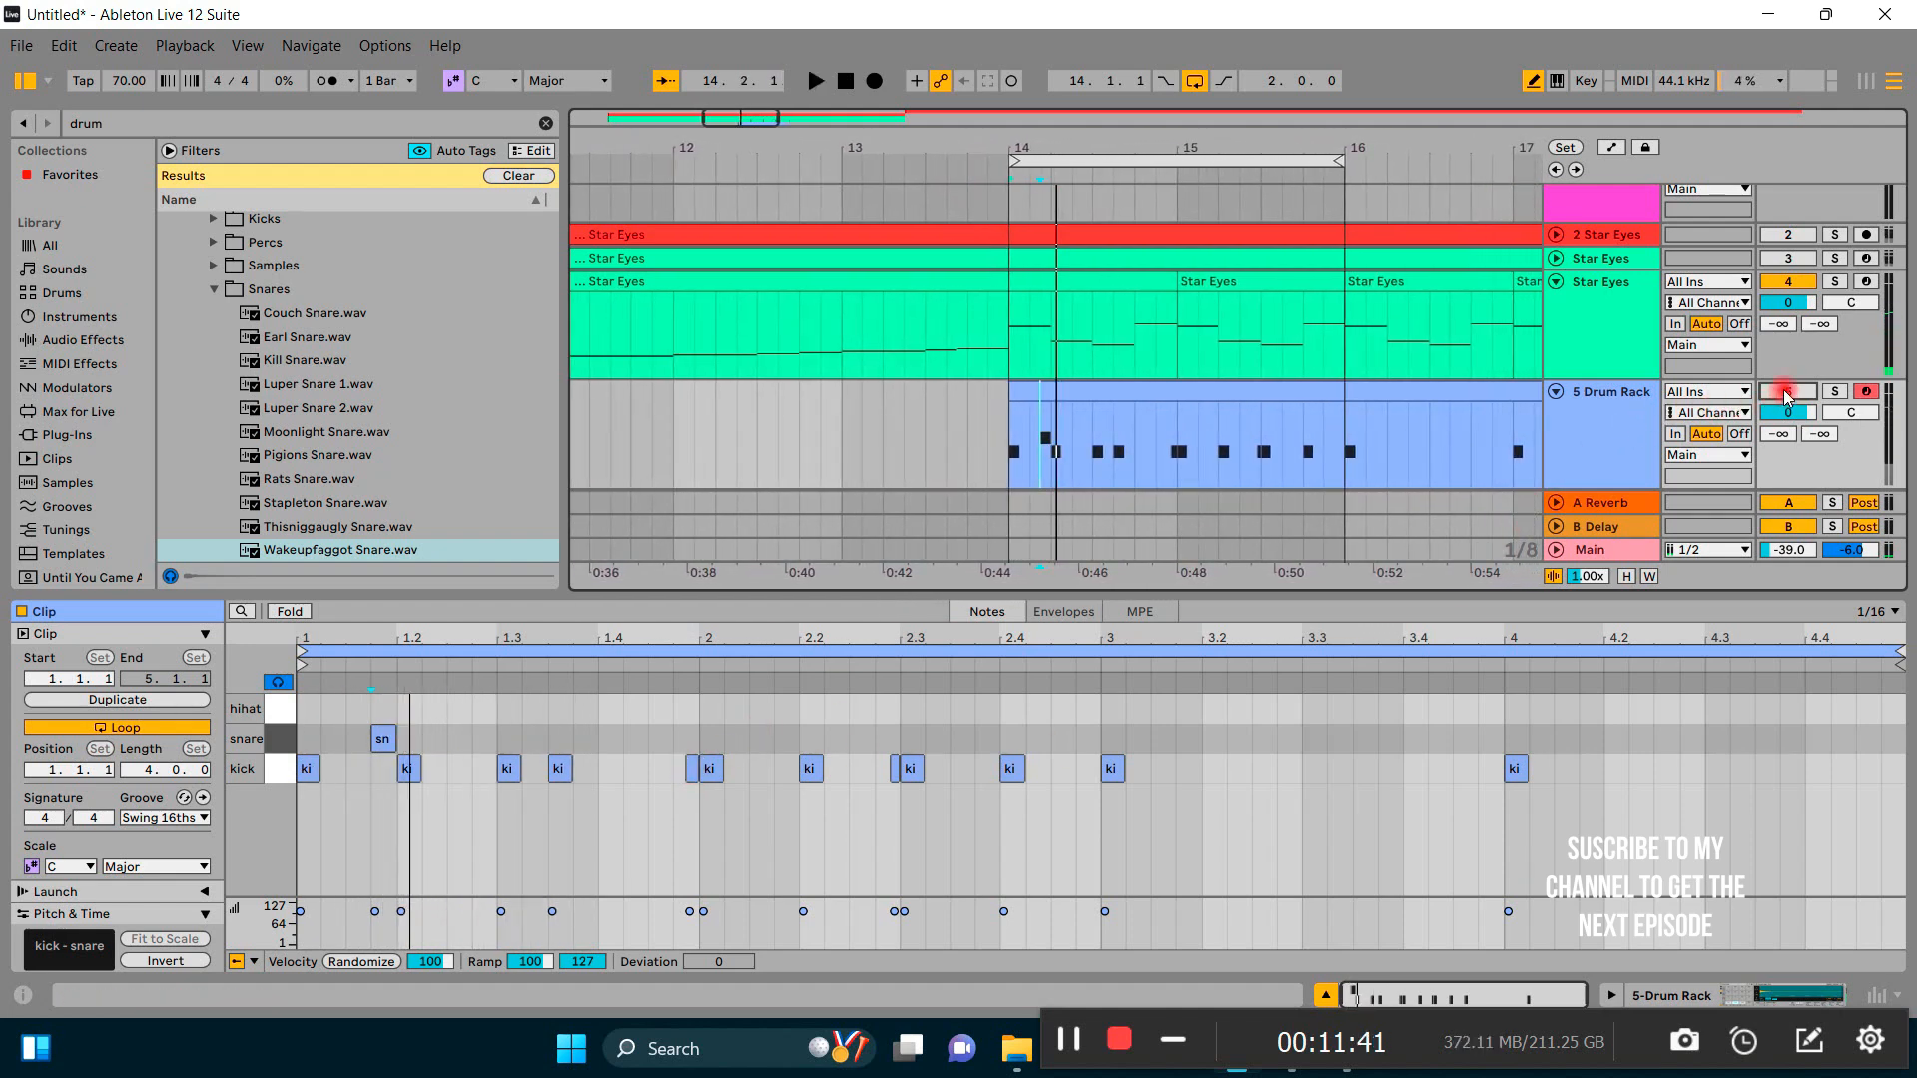
key(space)
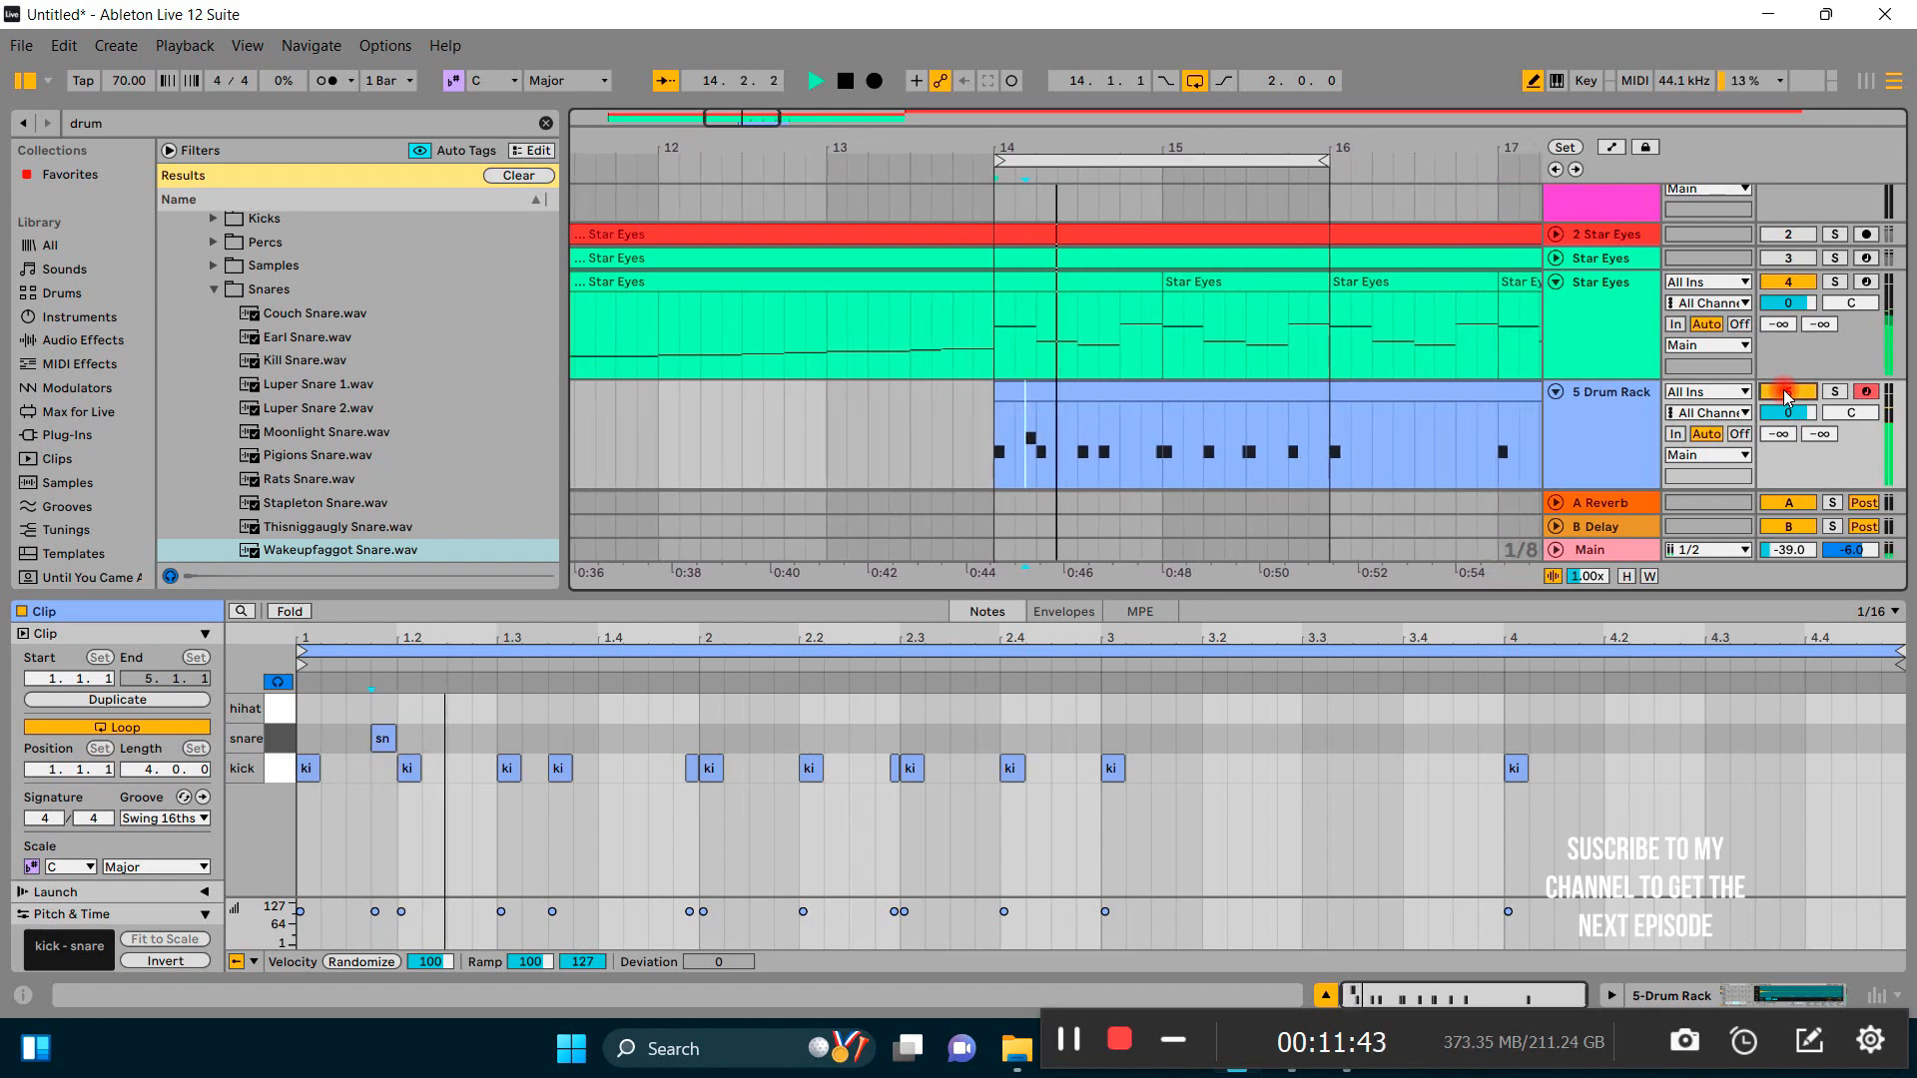
key(space)
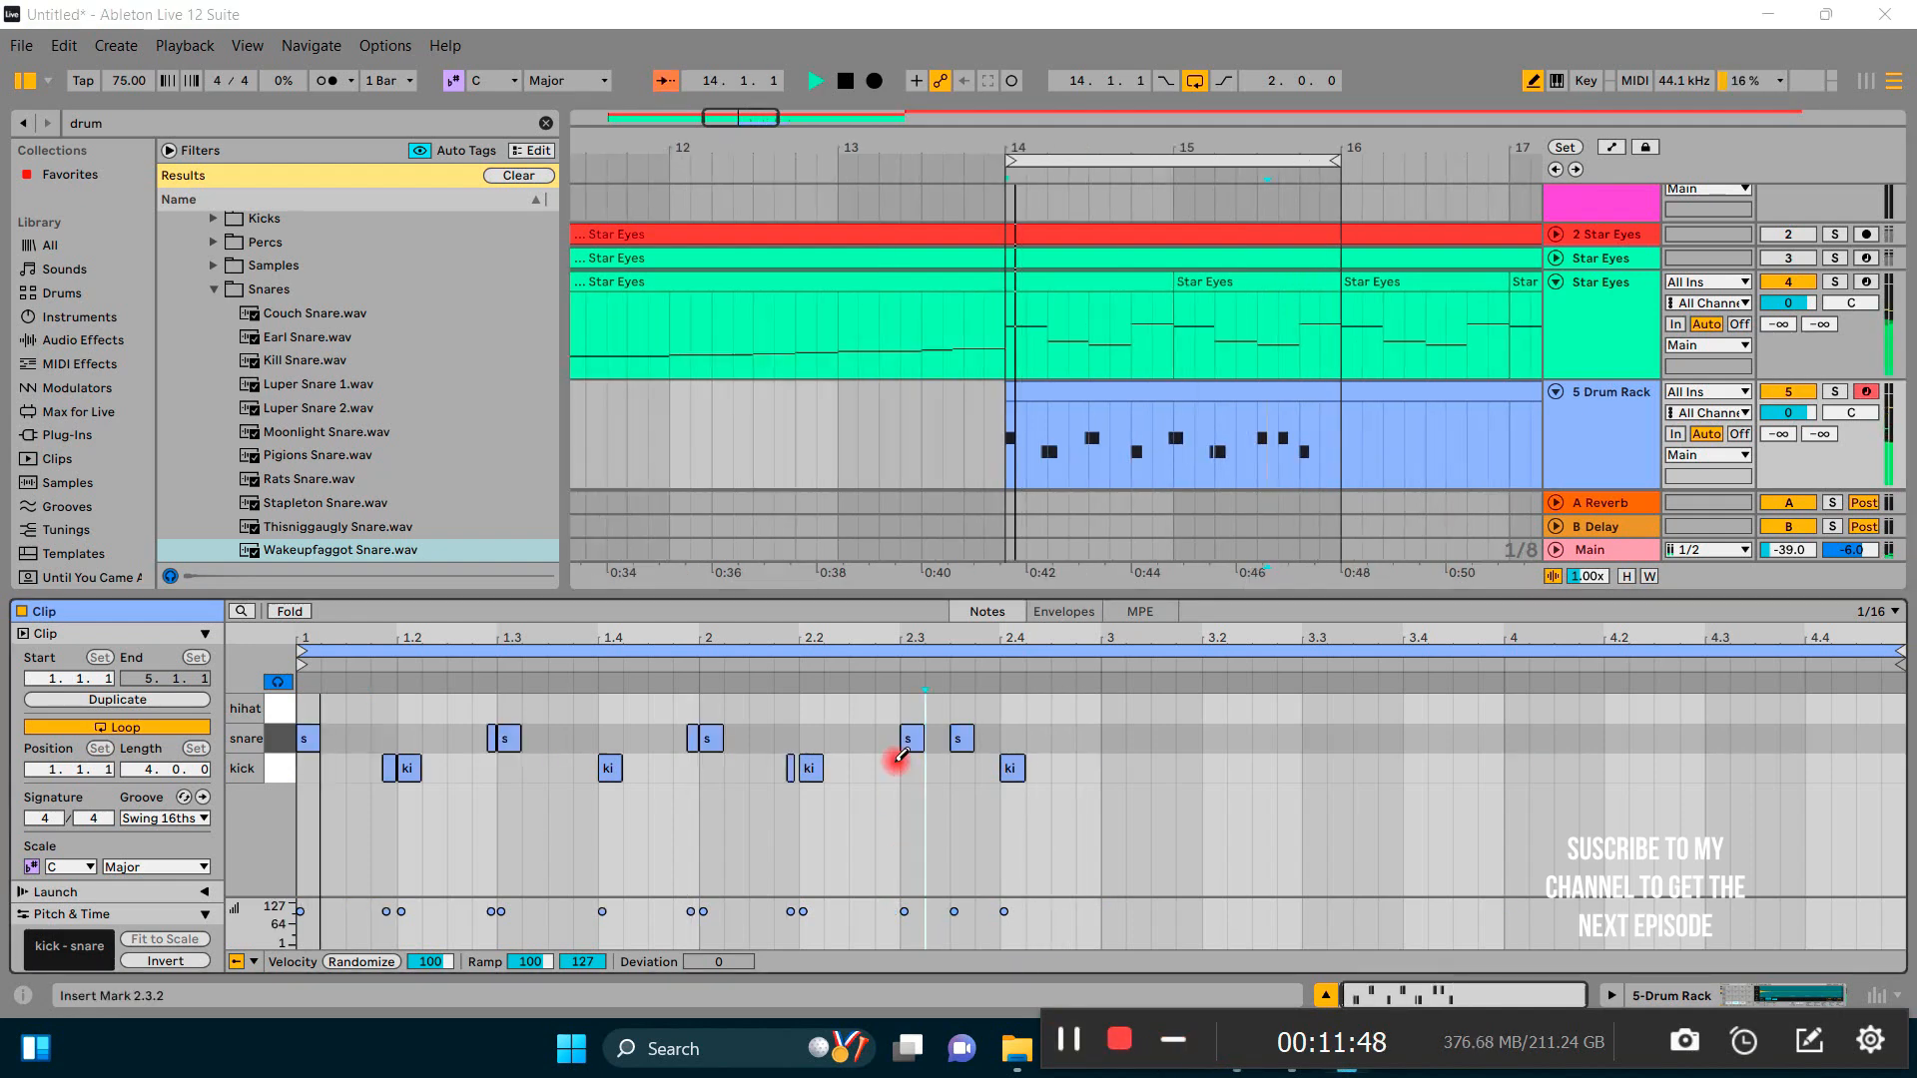
Step: Add a 1/16 snare note at 1.1.3 and a 1/16 hihat note at 1.2.2 in the drum clip
click(898, 762)
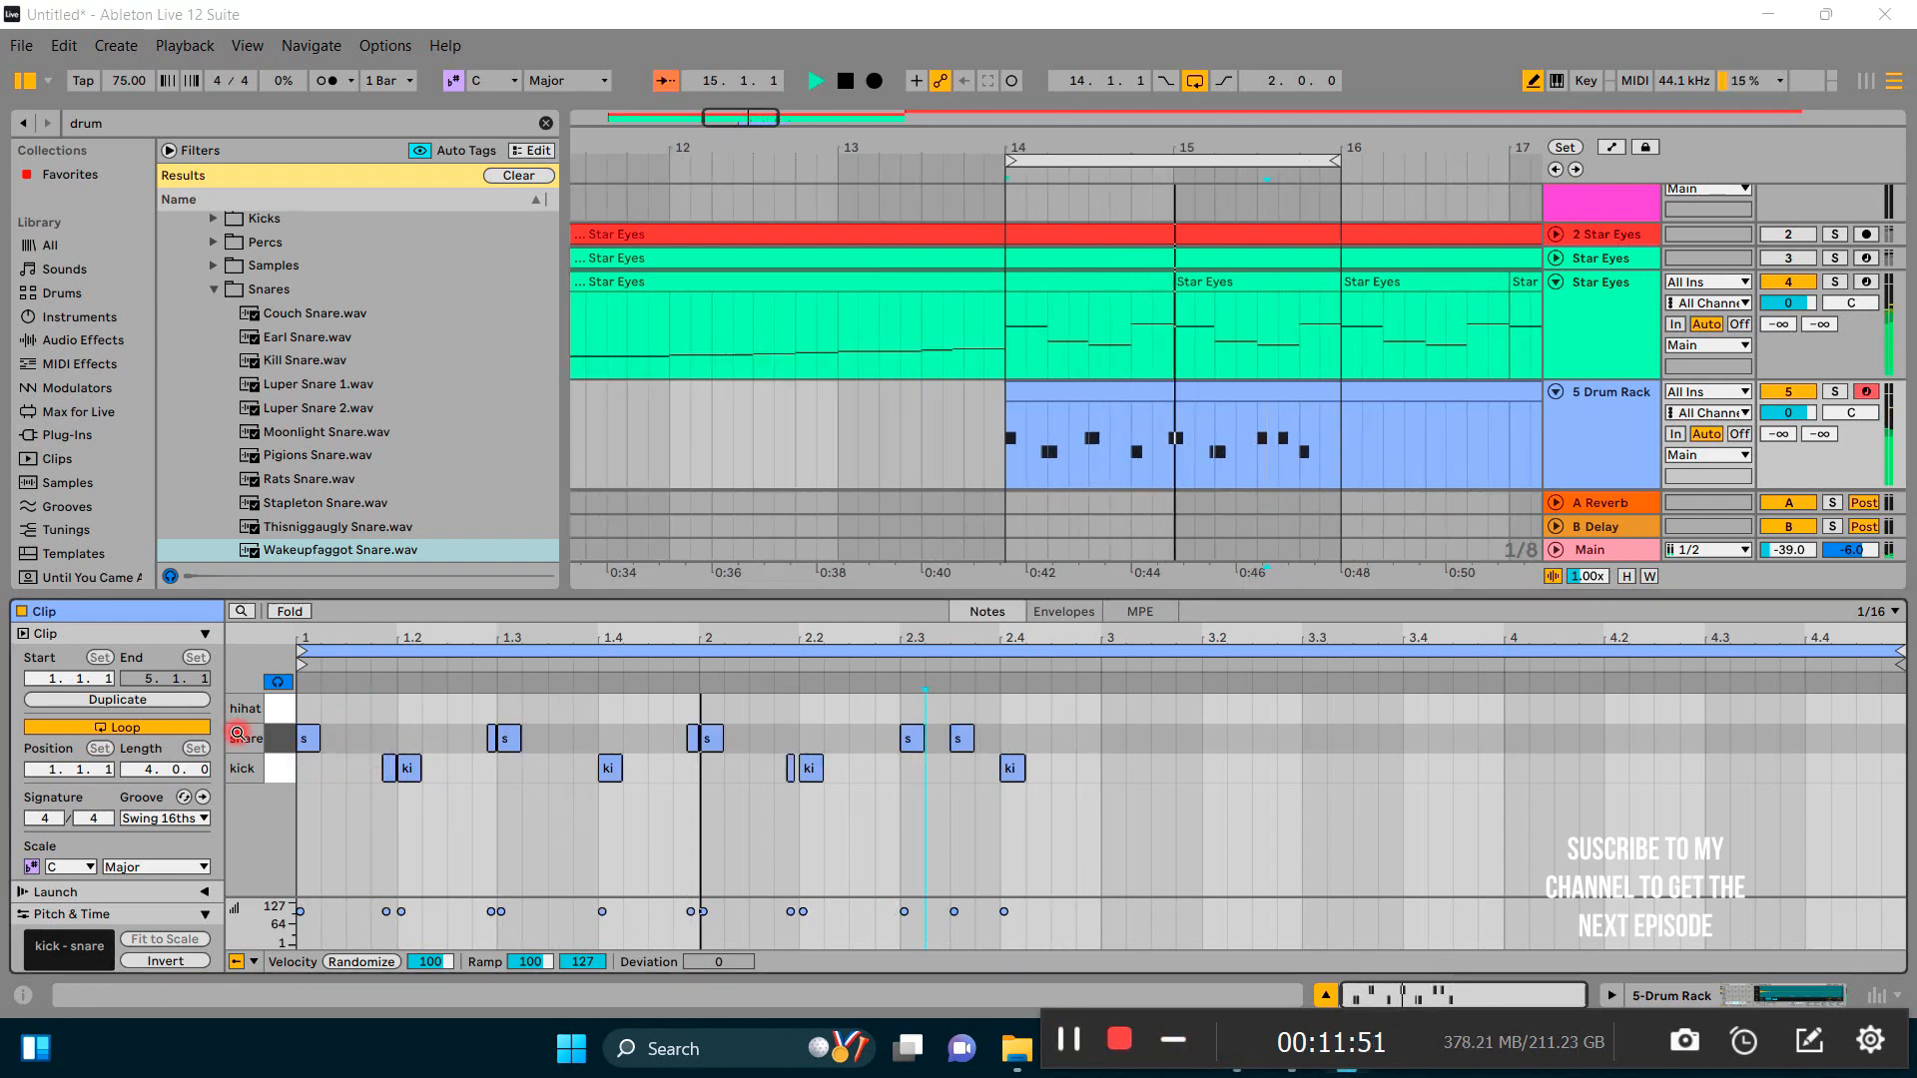
click(354, 738)
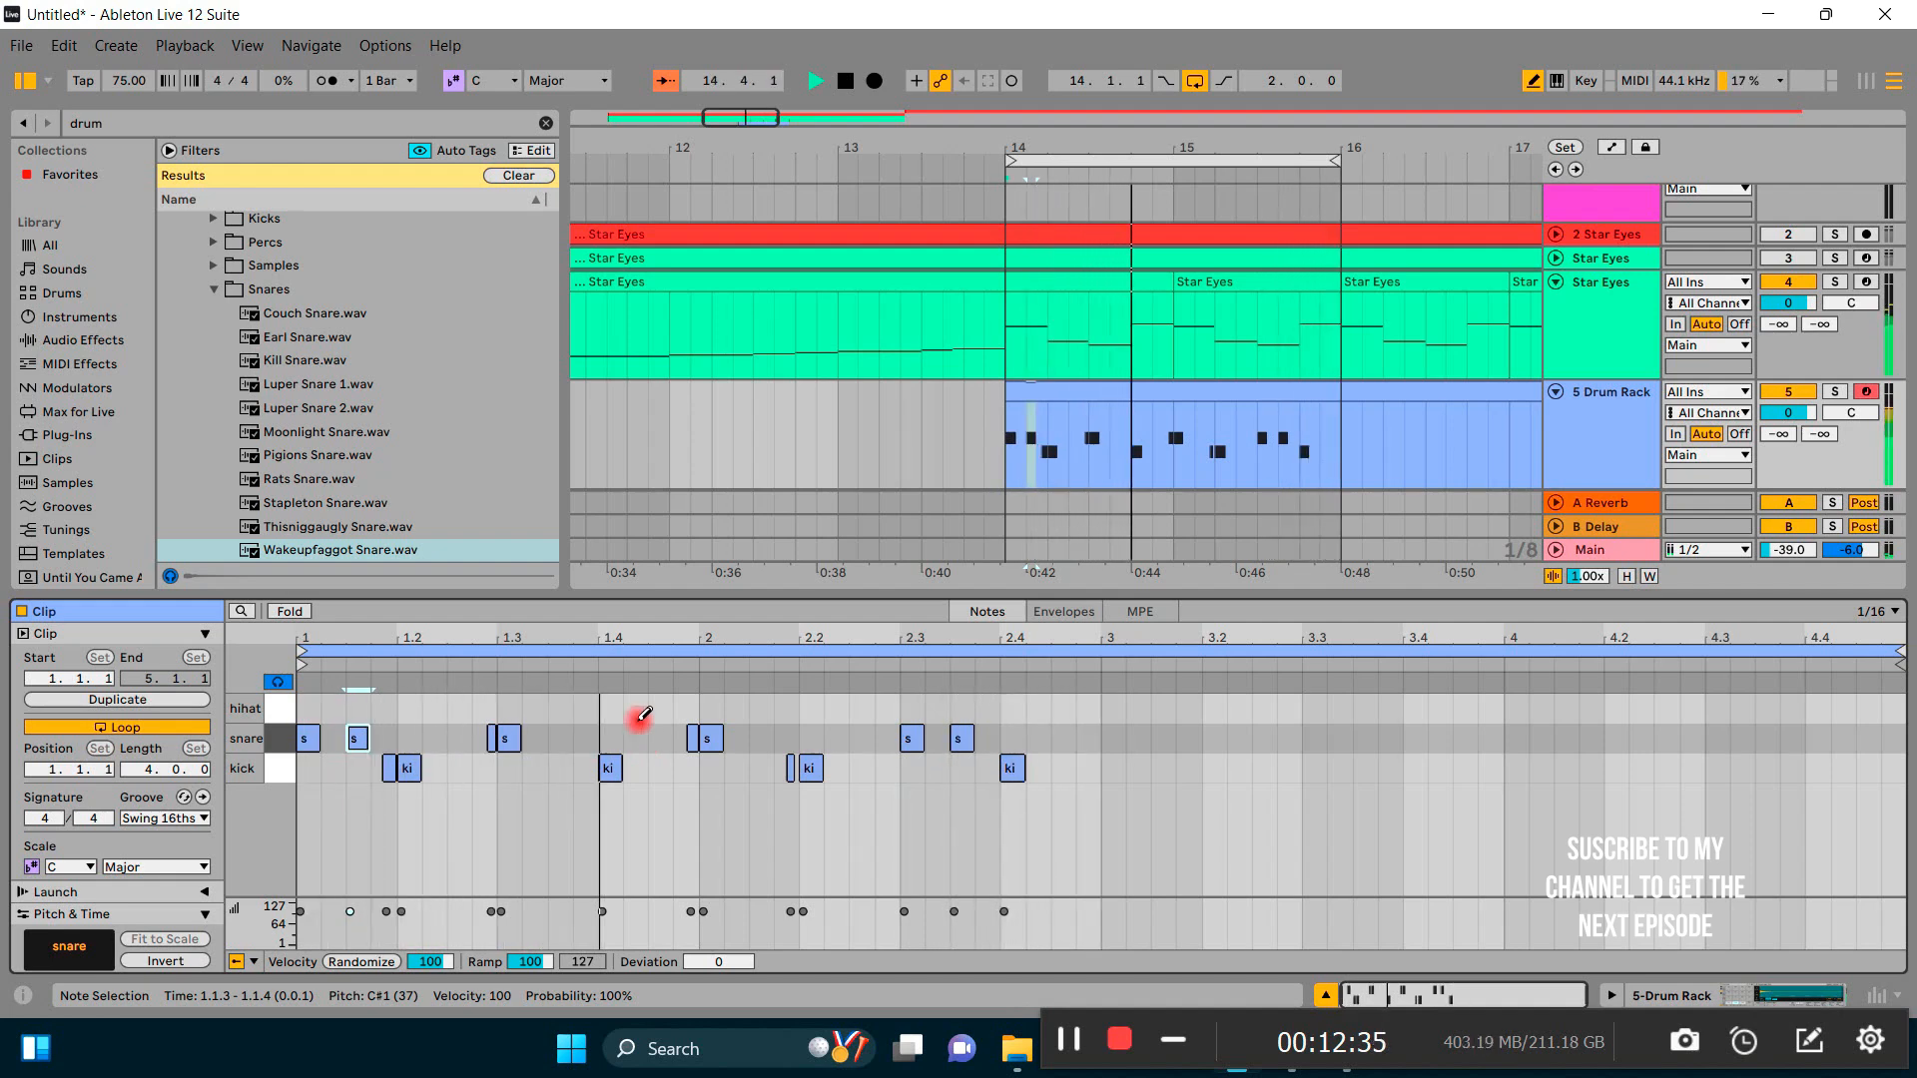
click(436, 708)
click(361, 709)
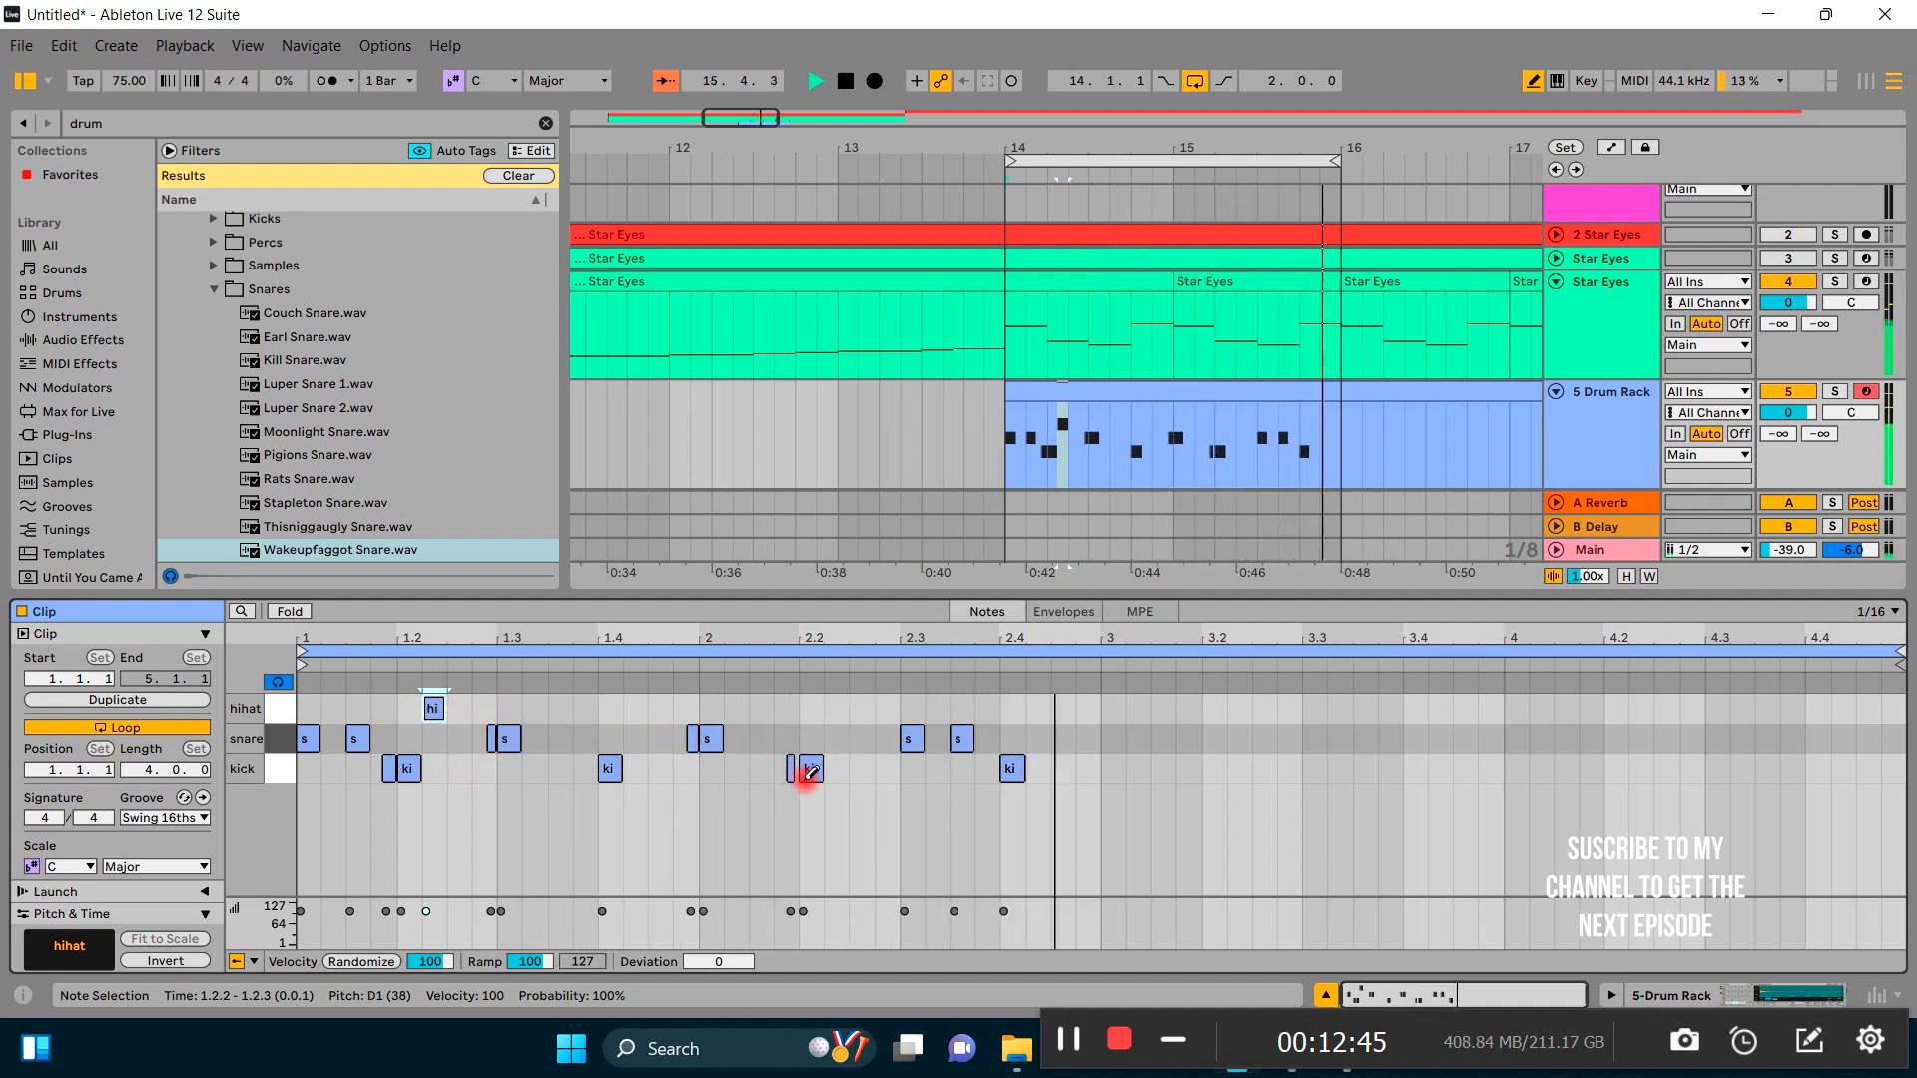
Step: Add a snare note at 2.2.4, then trim its start to later within that sixteenth and its end to just before 2.3
click(888, 739)
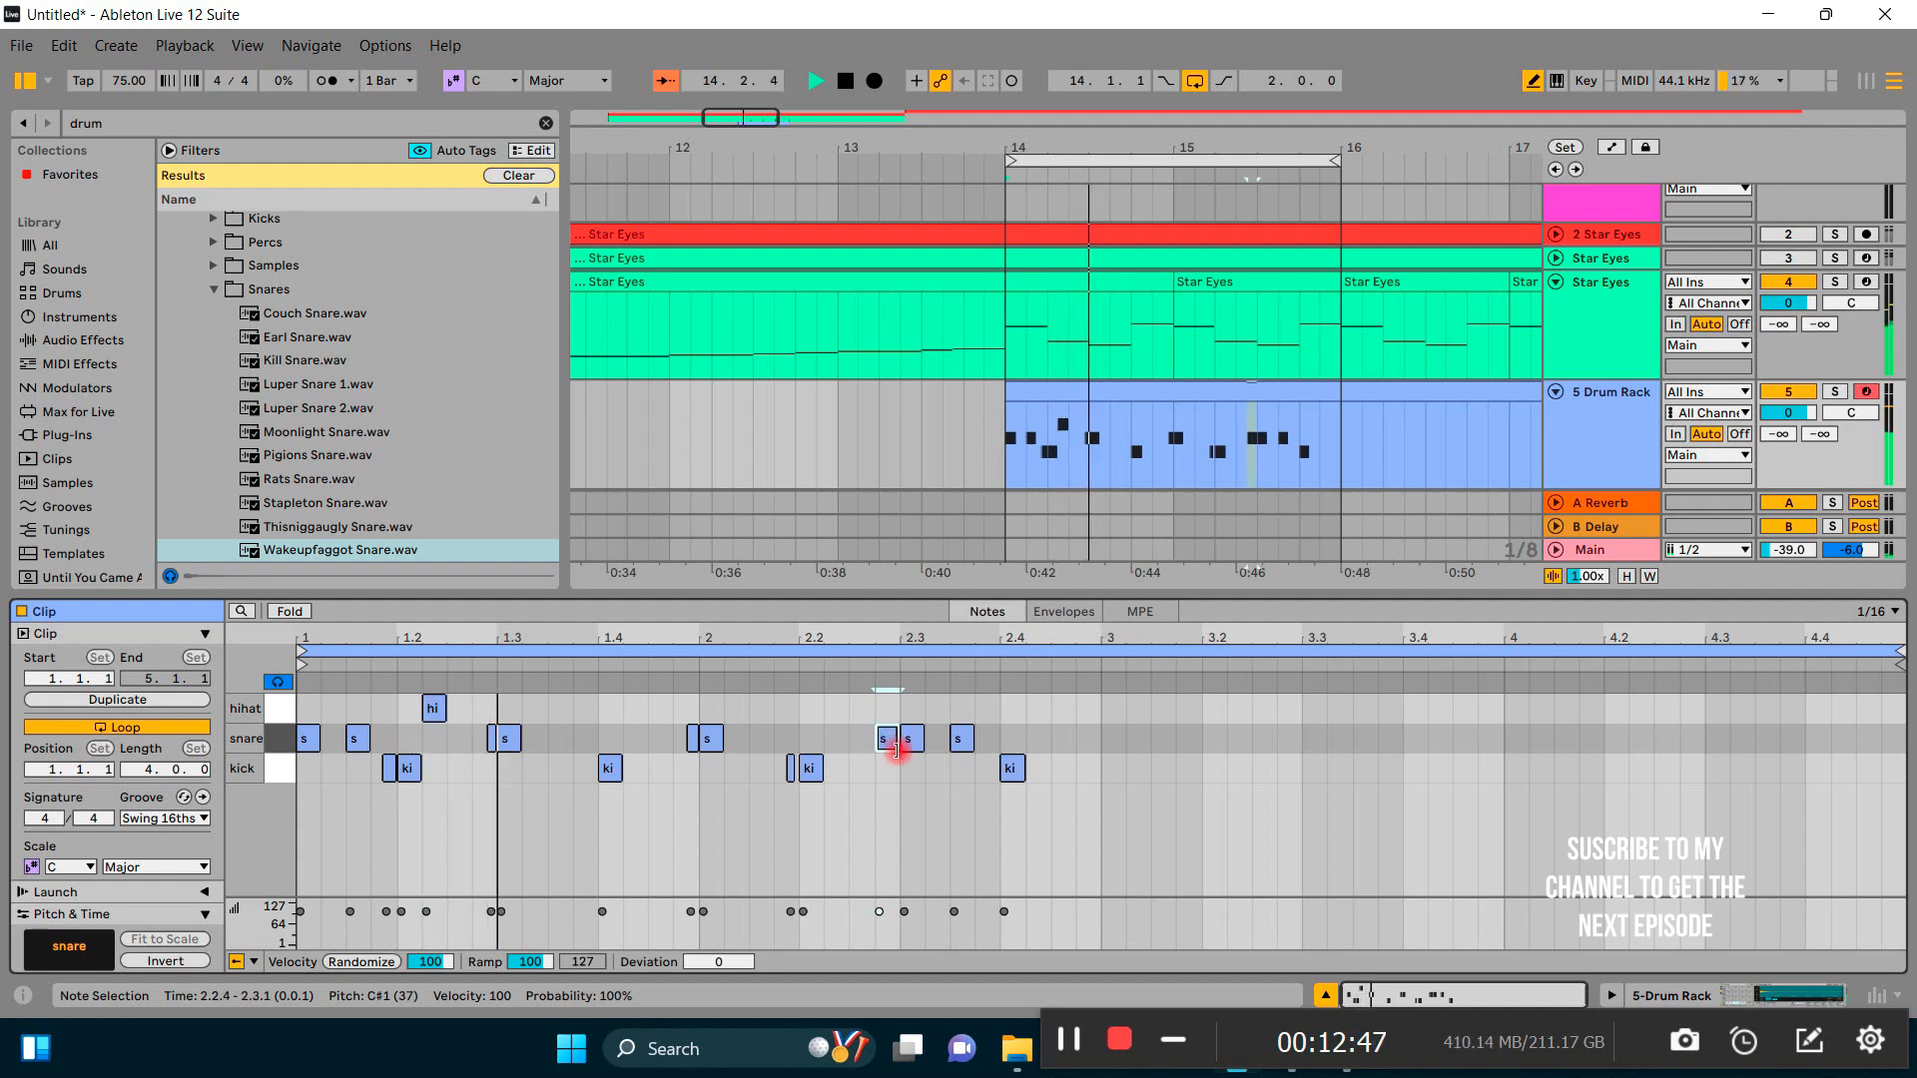
scroll(896, 749, up, 5)
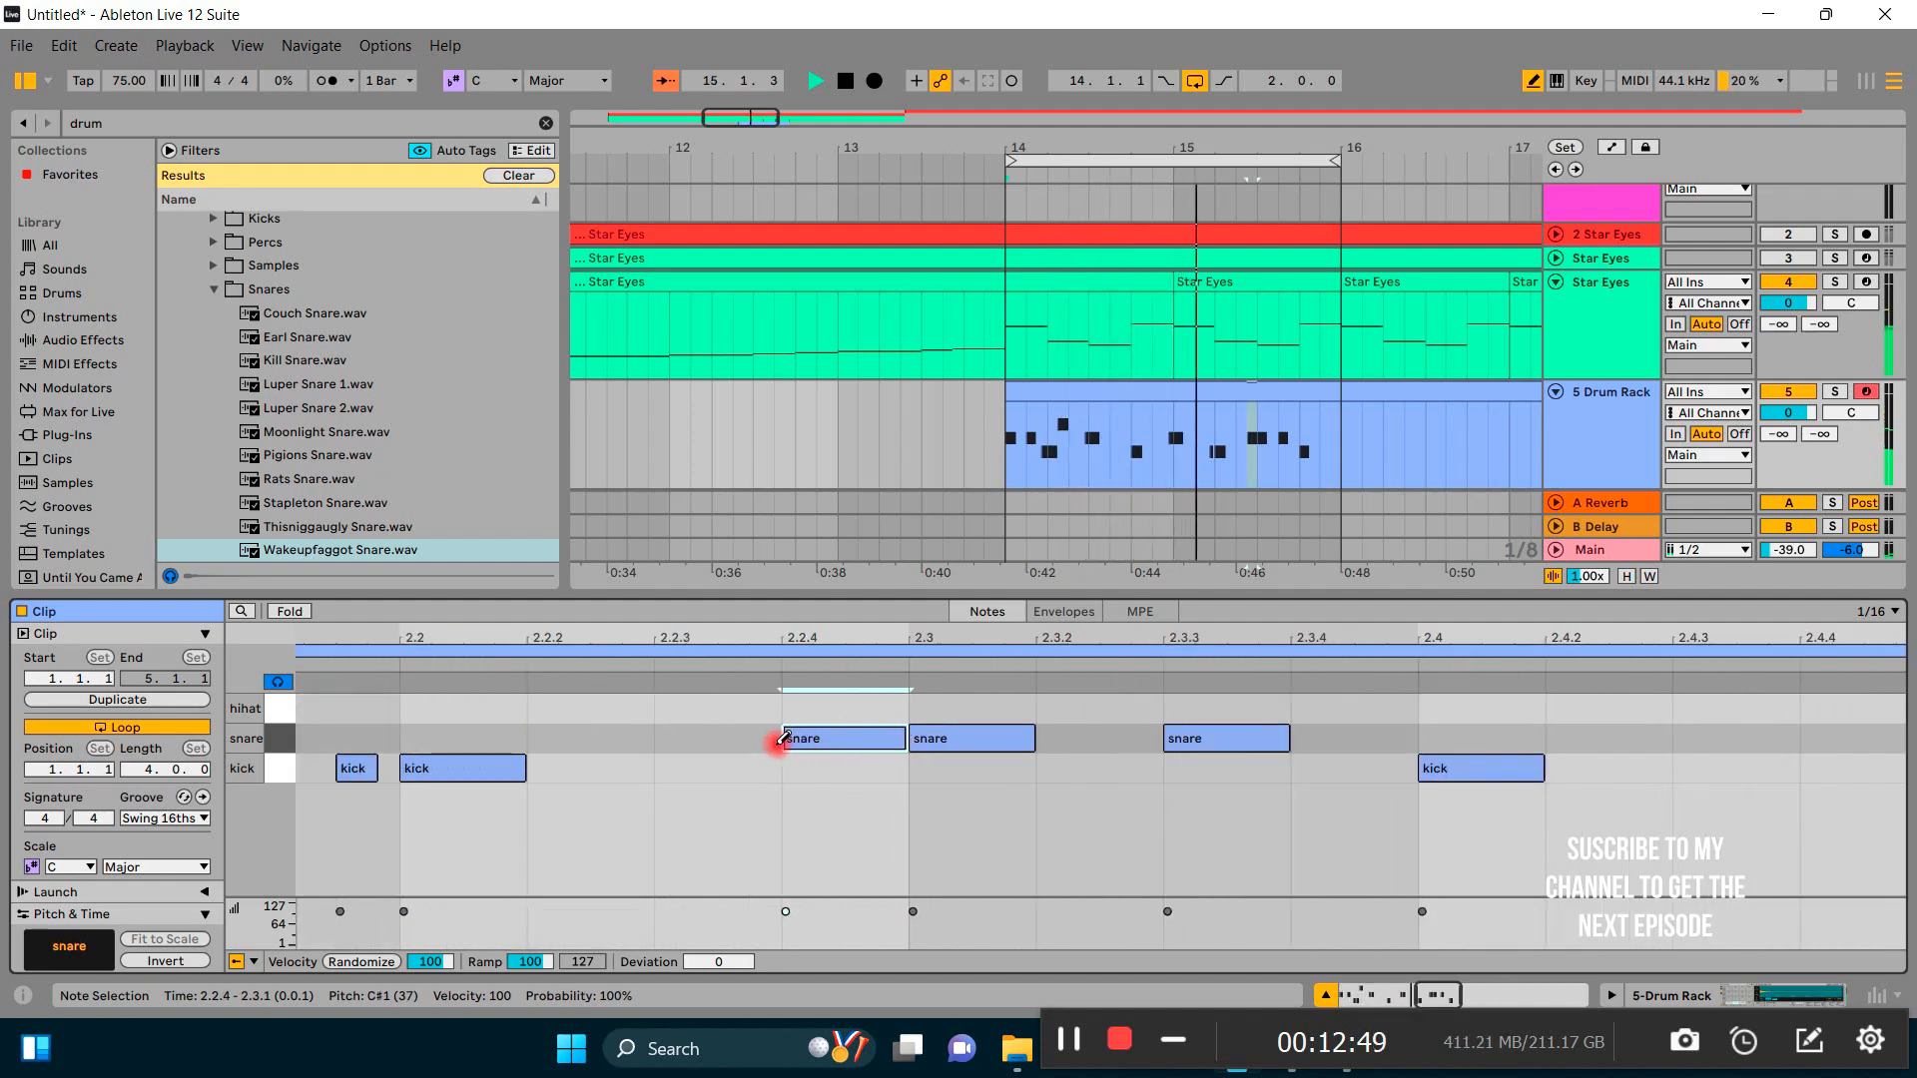
drag(781, 739, 859, 740)
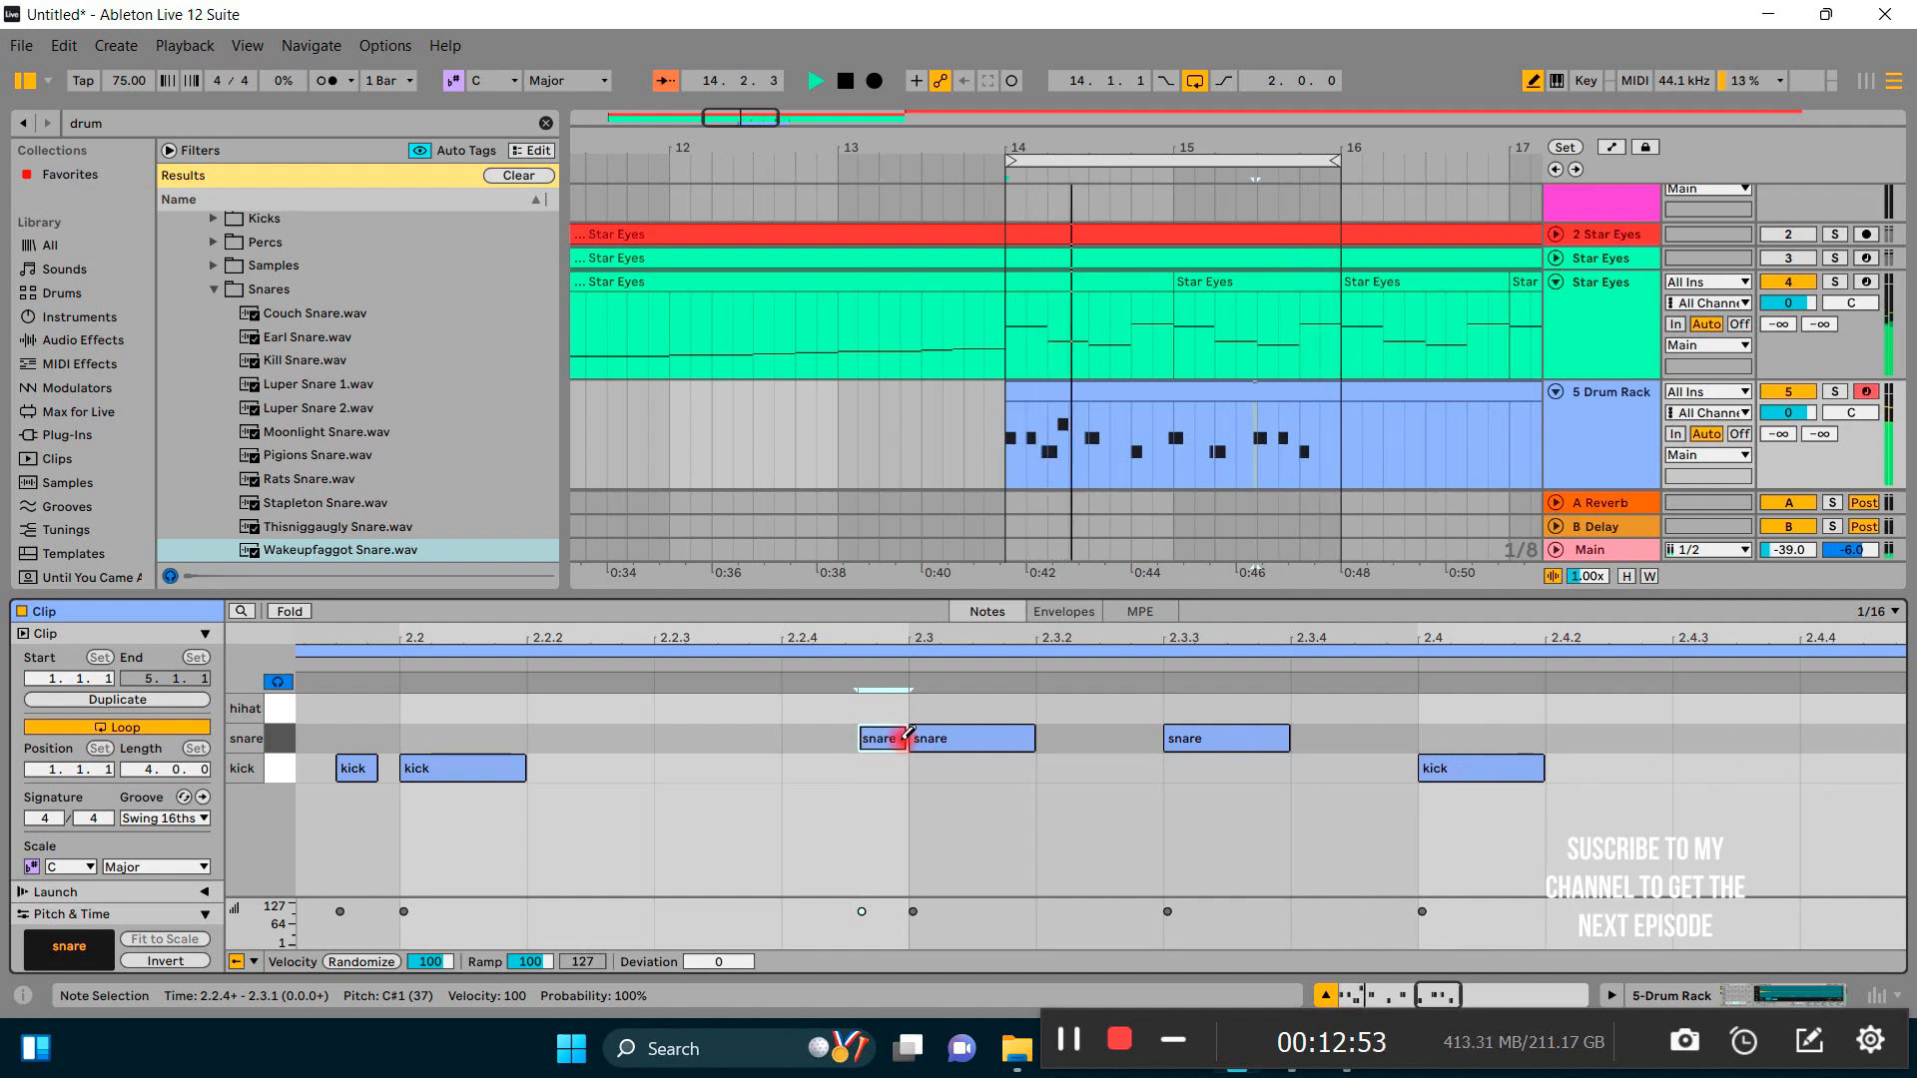
drag(906, 740, 900, 749)
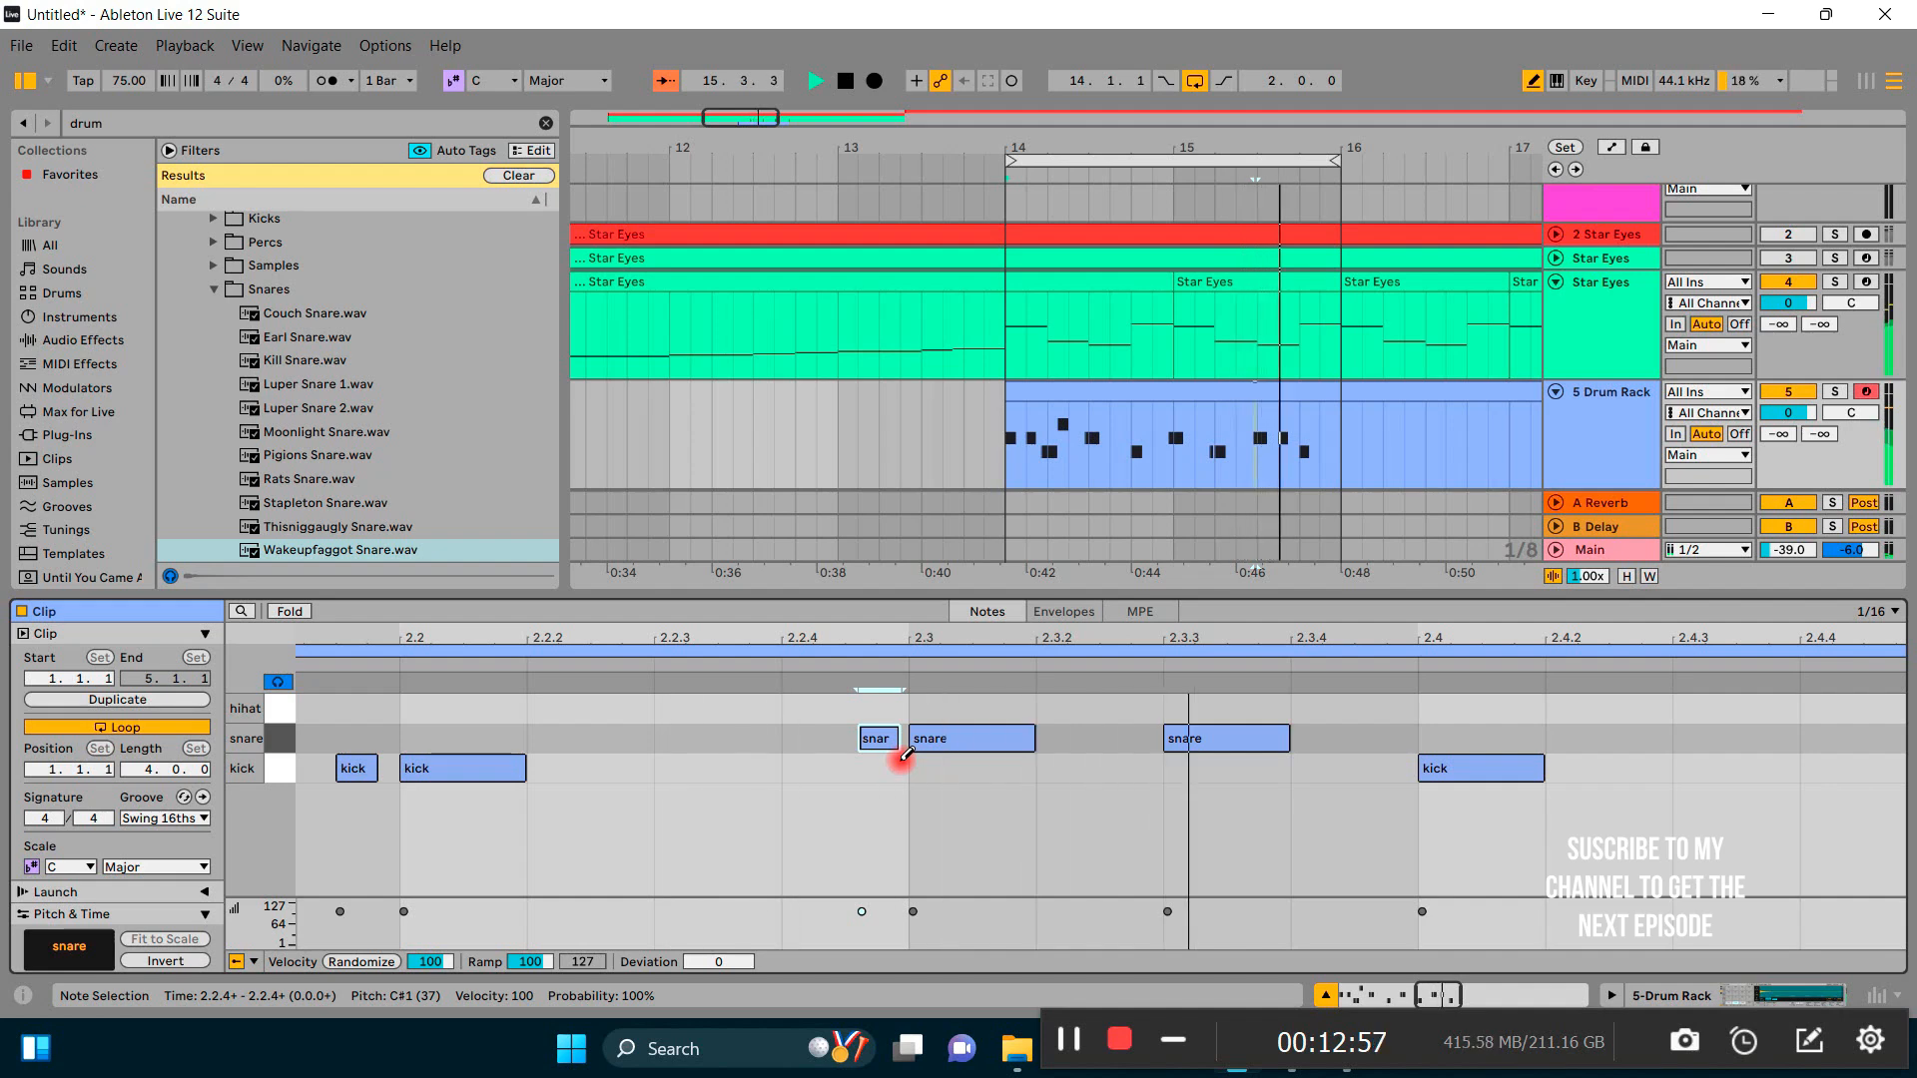
scroll(897, 750, down, 5)
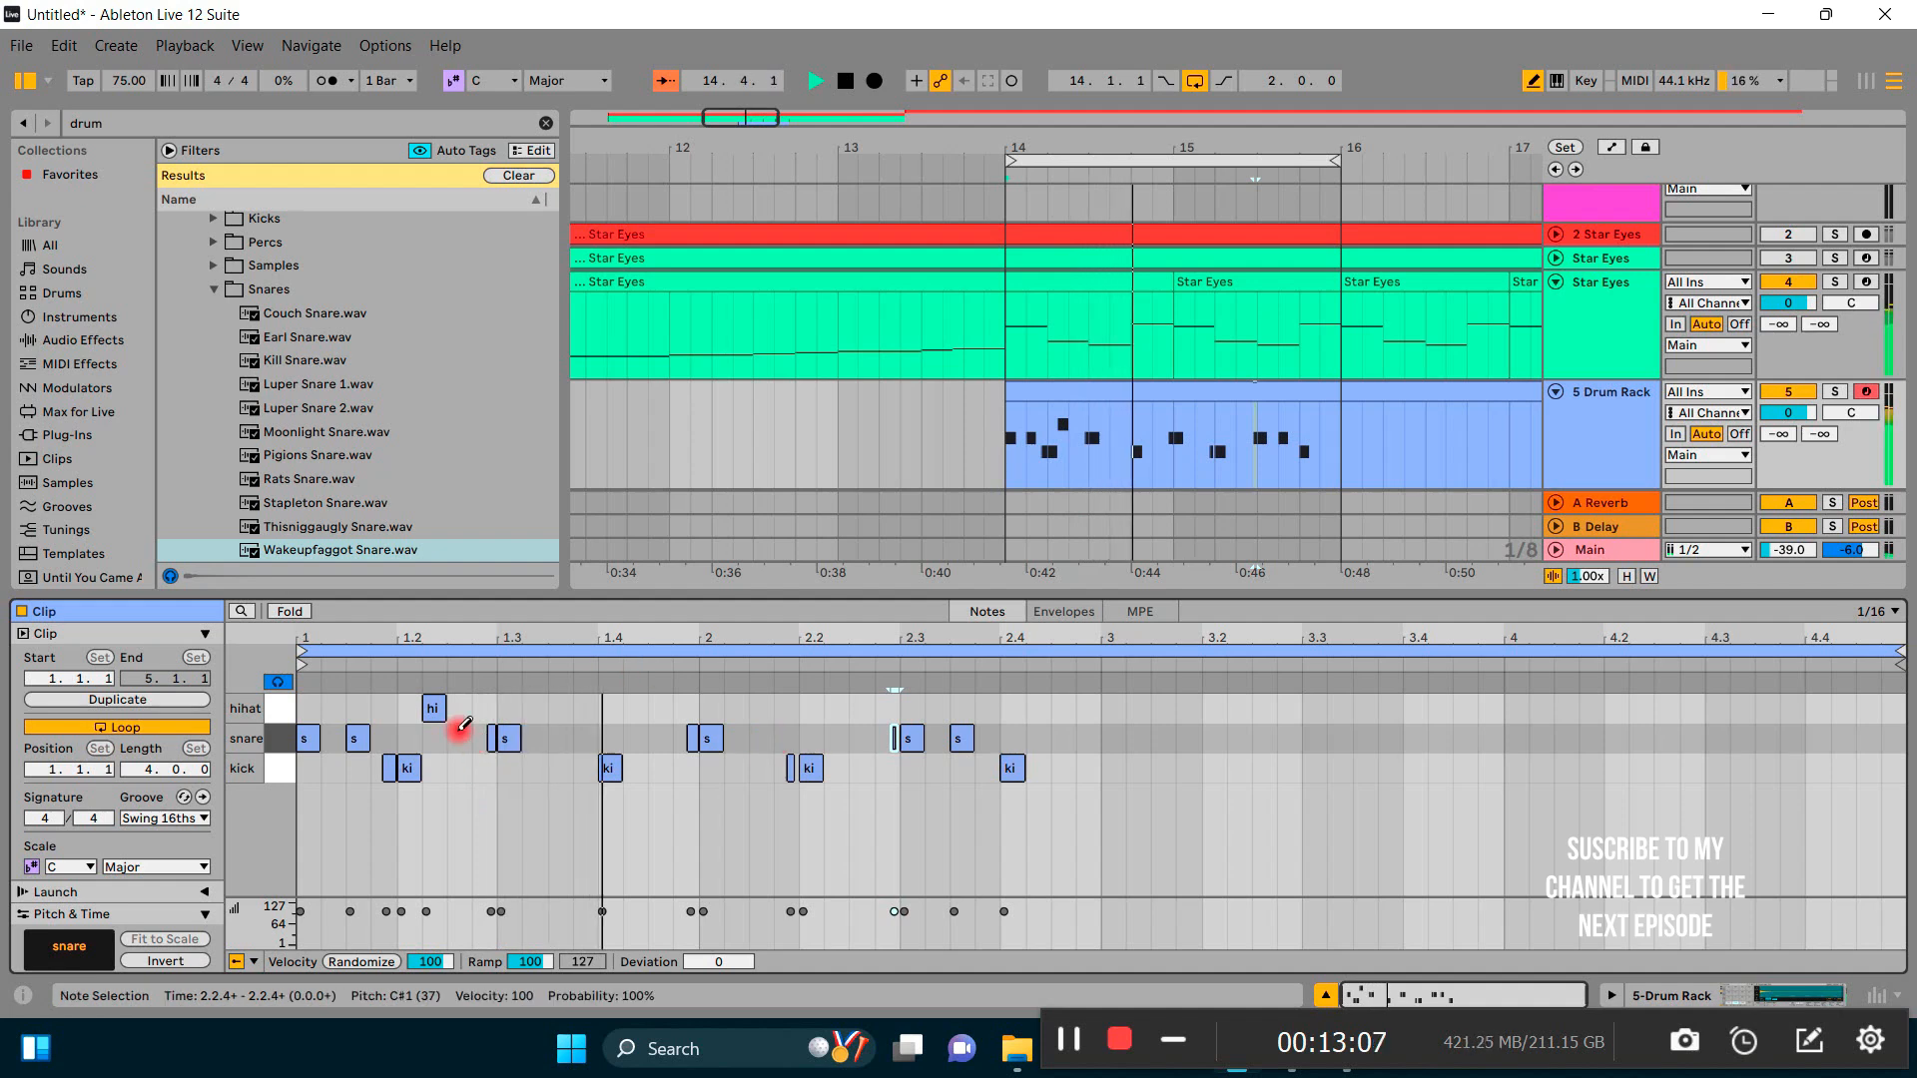
Step: Delete the hihat note at 1.2.2 from the drum clip
click(436, 708)
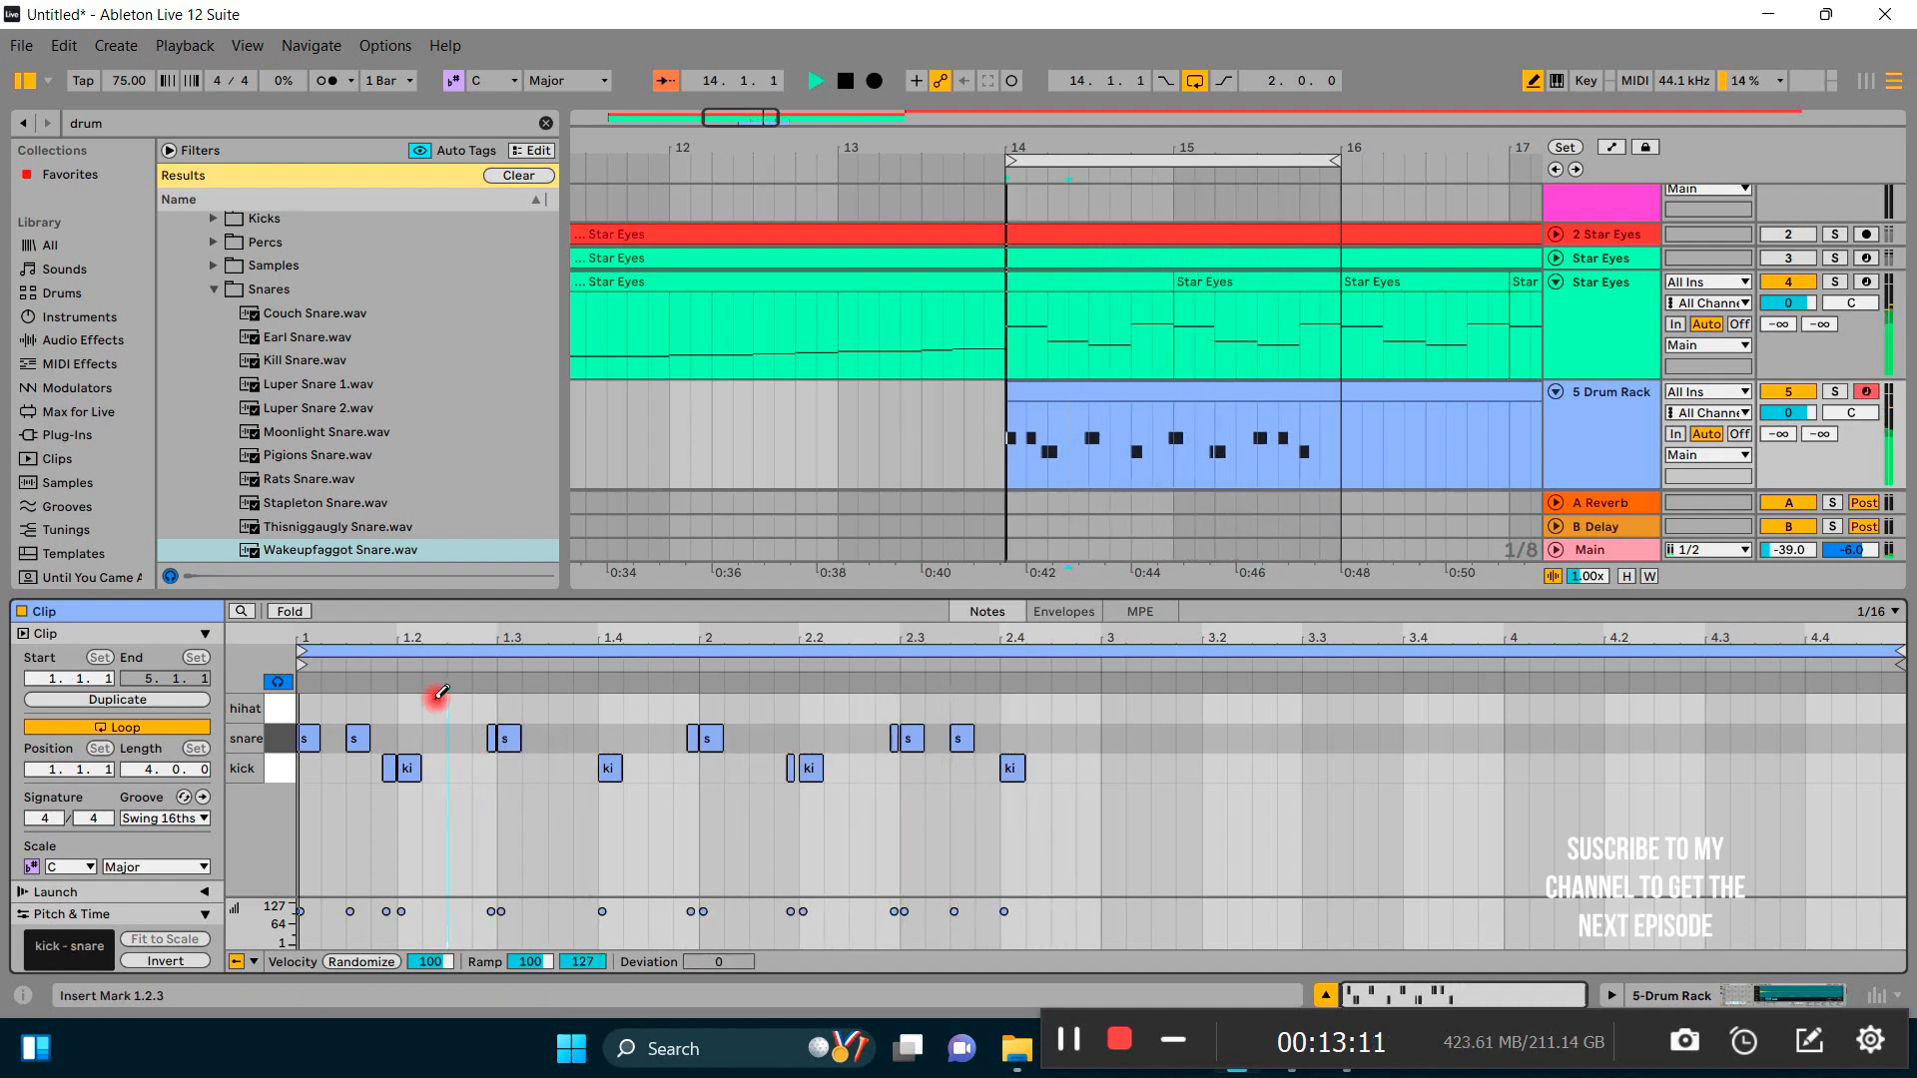